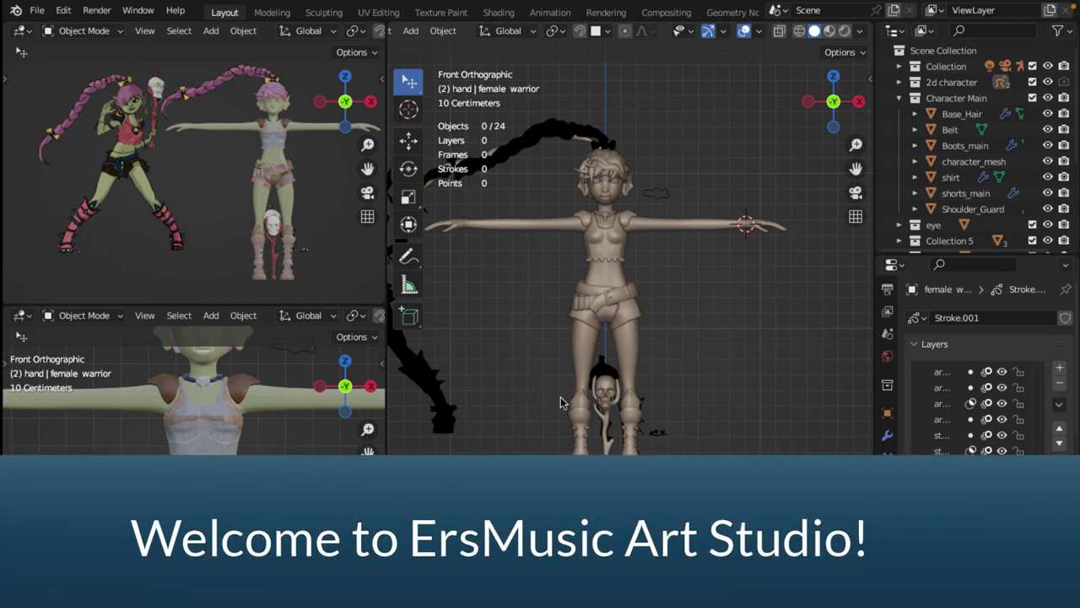
Orbit the reference and main views, then return the main view to front orthographic
scroll(543, 297, "up", 3)
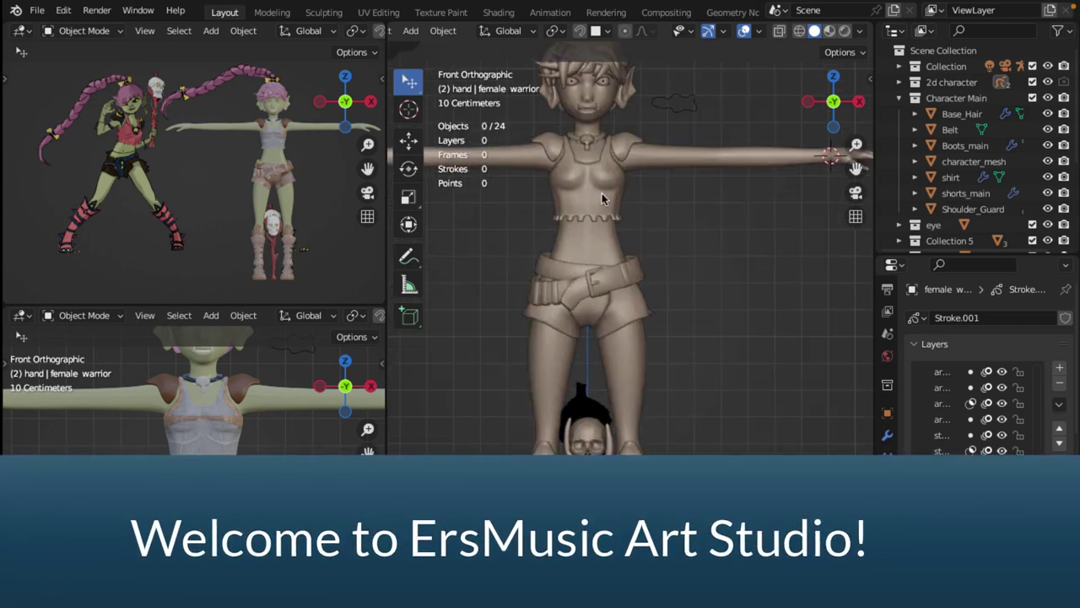
scroll(567, 276, "down", 3)
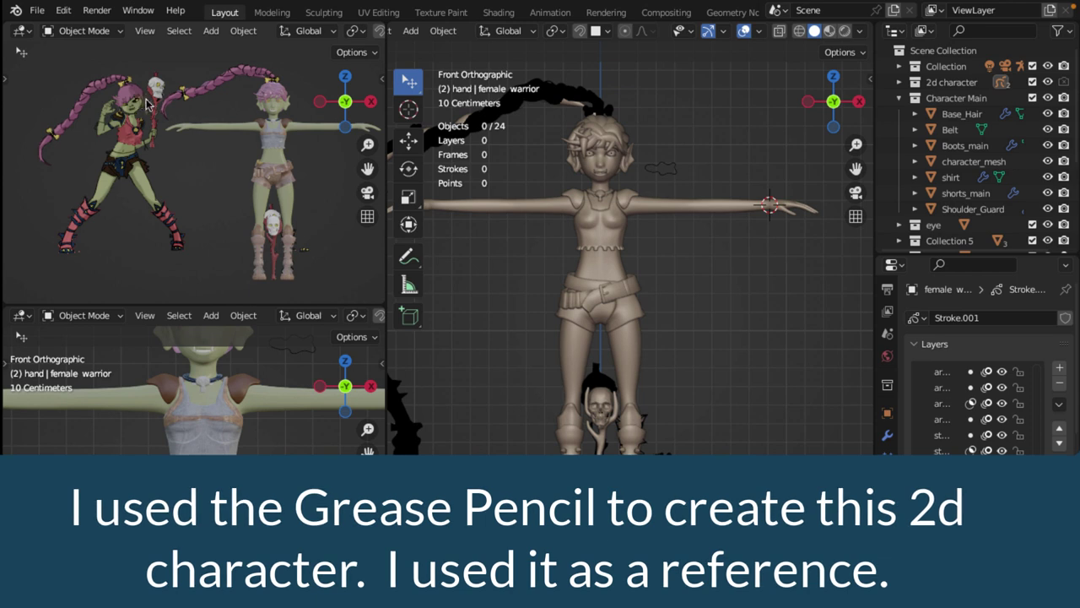
mouse_move(141, 100)
middle_mouse_down()
mouse_move(112, 135)
mouse_move(126, 126)
mouse_move(118, 131)
mouse_move(141, 139)
mouse_move(131, 134)
middle_mouse_up()
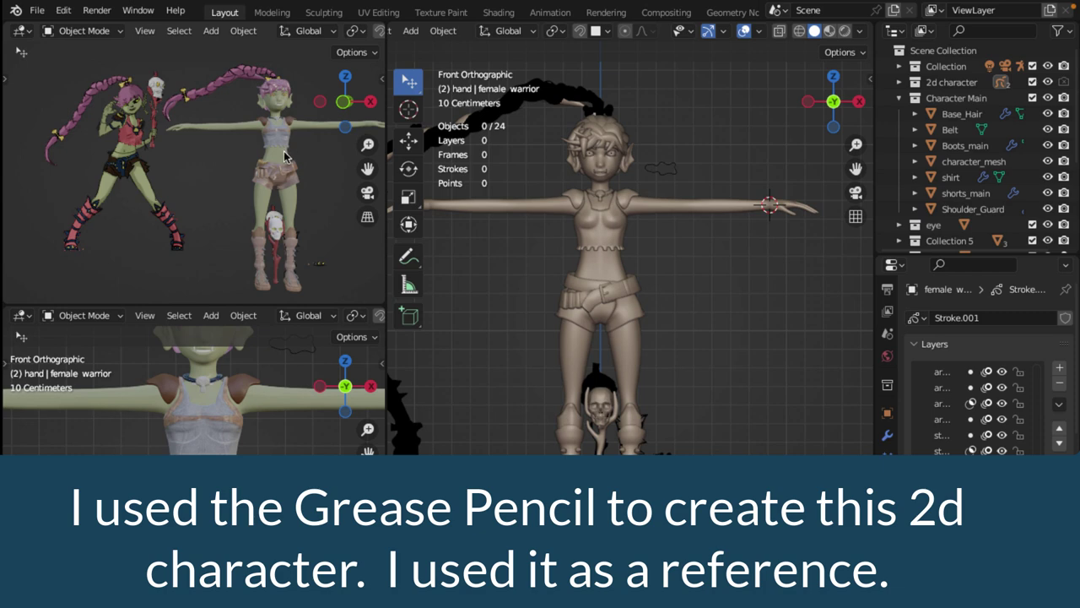
scroll(284, 155, "up", 3)
scroll(233, 149, "down", 2)
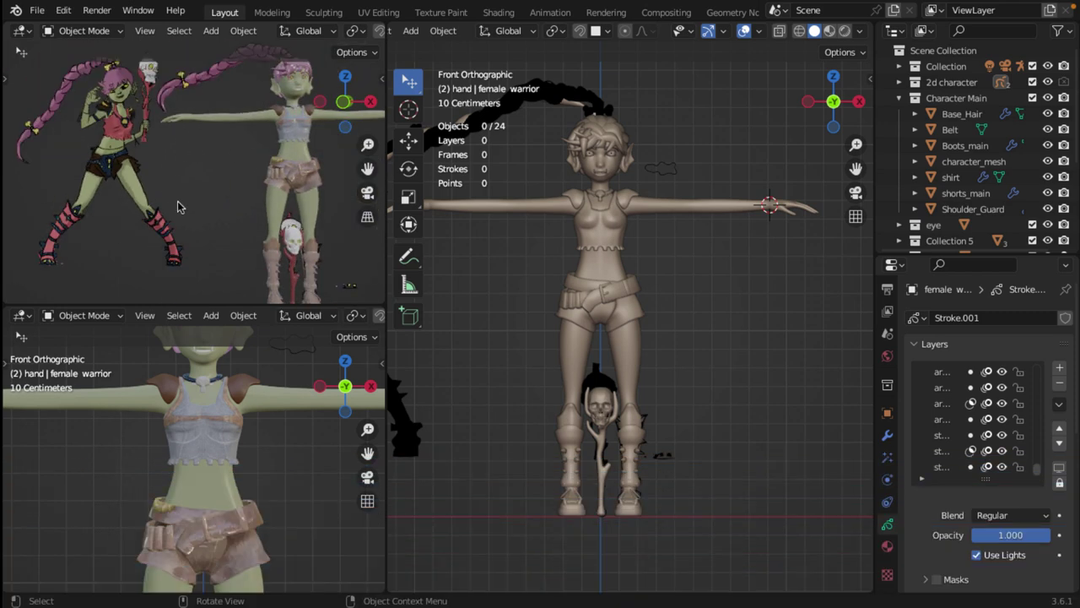
middle_click_drag(200, 179, 173, 163)
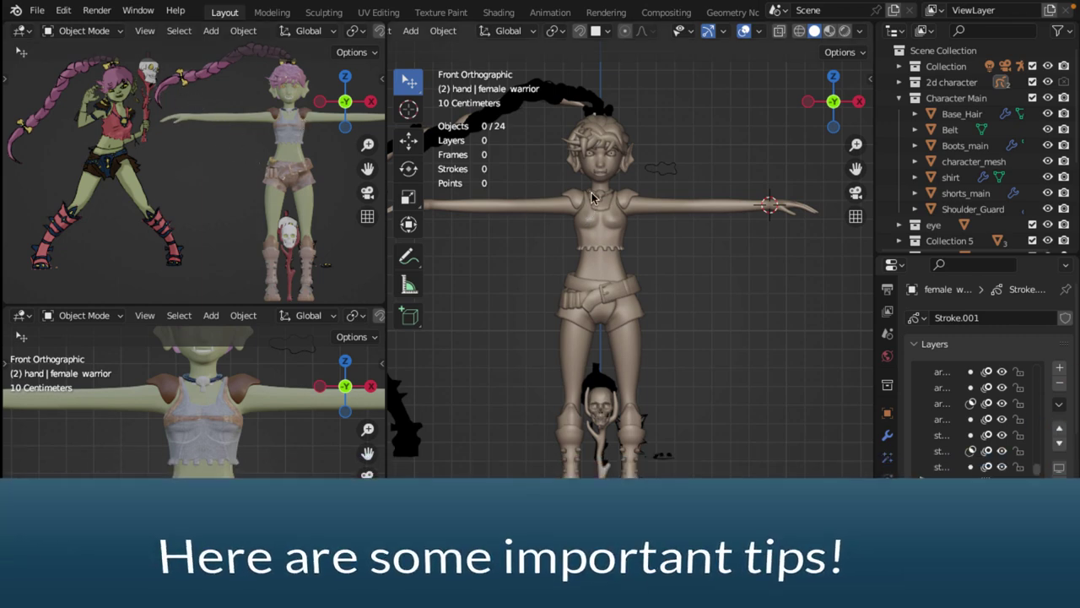
middle_click_drag(596, 192, 686, 255)
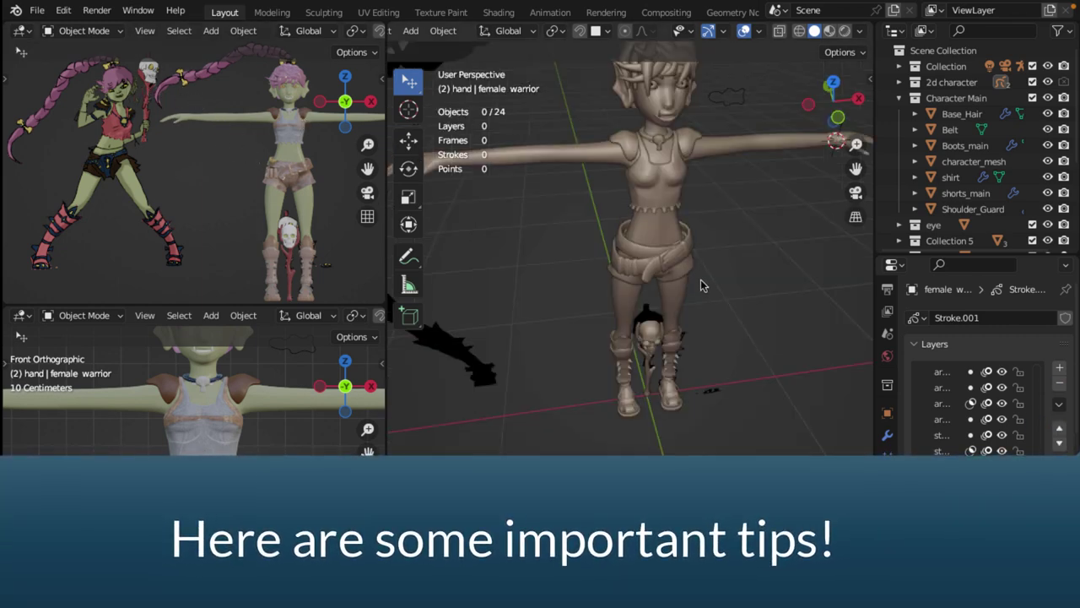
key("KP_1")
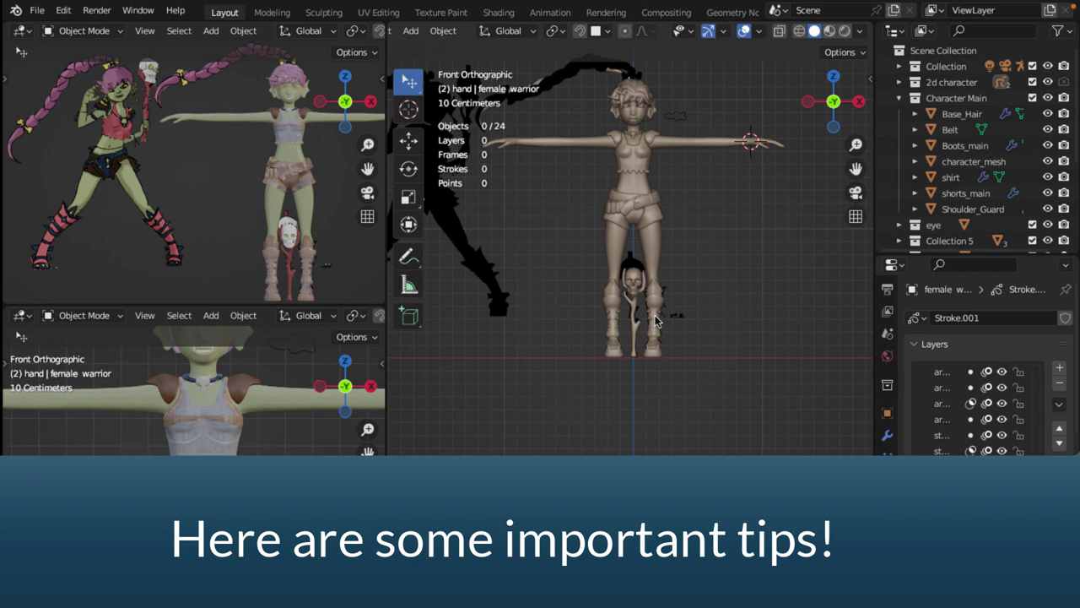
scroll(657, 320, "up", 4)
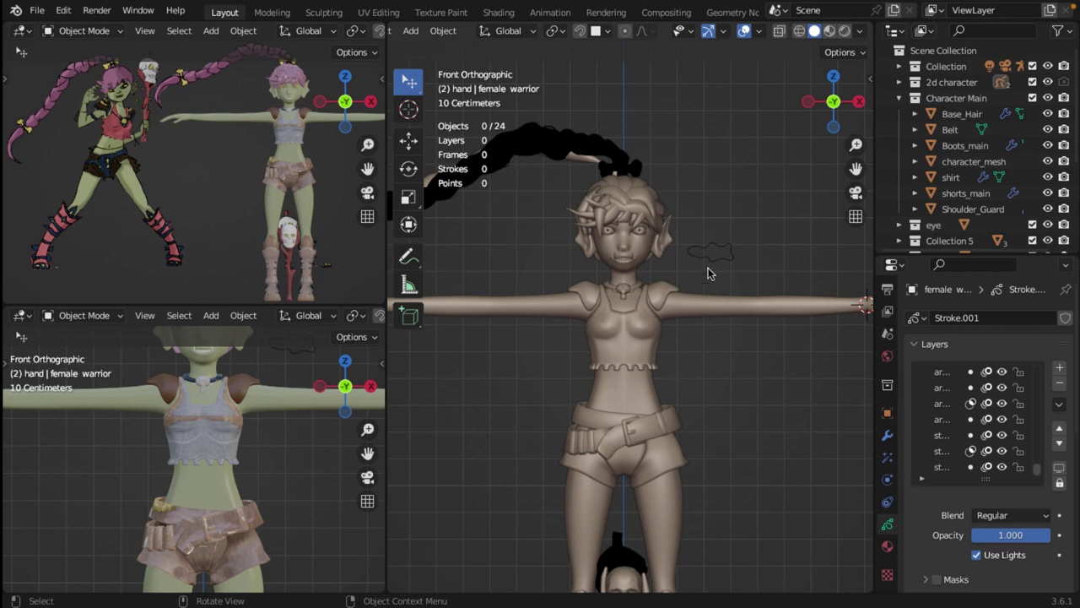
scroll(669, 290, "down", 1)
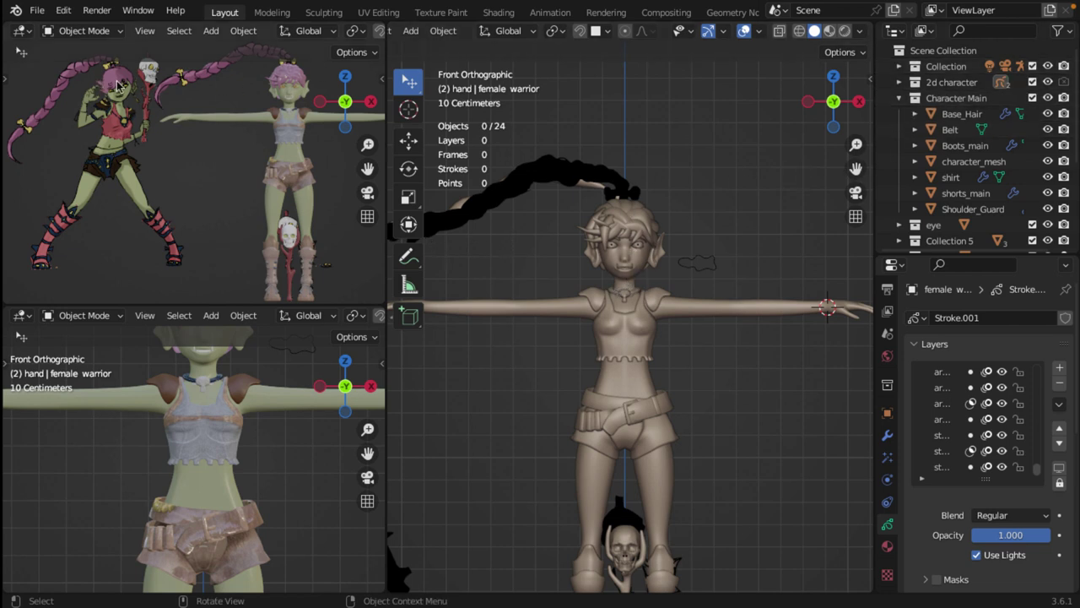
Hide the '2d character' reference collection in the Outliner
left_click(1047, 81)
middle_click_drag(675, 220, 680, 257)
scroll(681, 261, "up", 6)
scroll(680, 261, "down", 7)
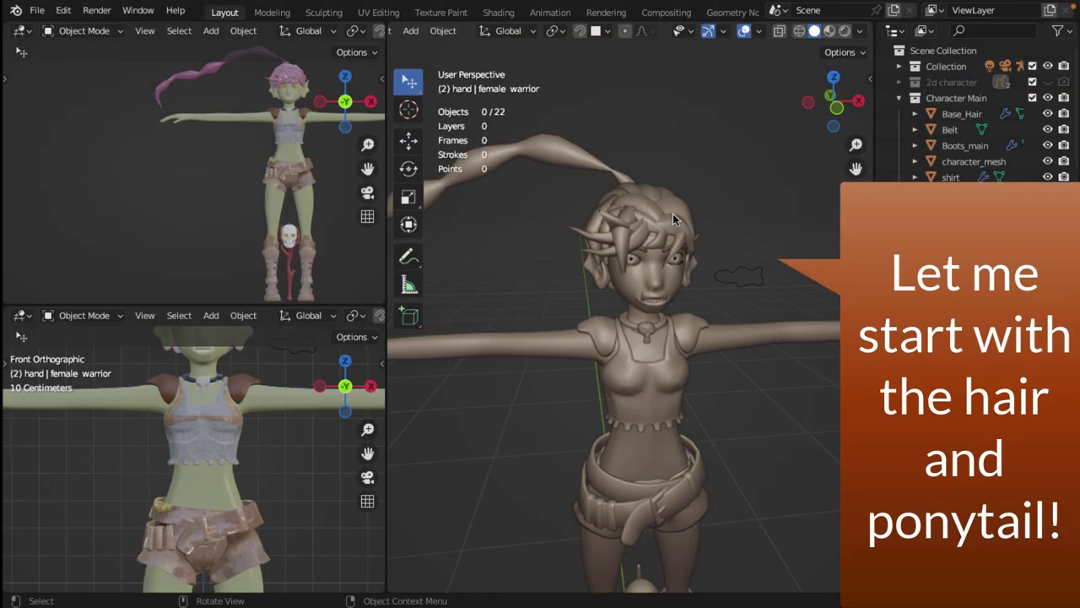
Select the PonyTail object and frame it in the front view
left_click(661, 206)
middle_click_drag(661, 206, 676, 225)
scroll(676, 225, "down", 5)
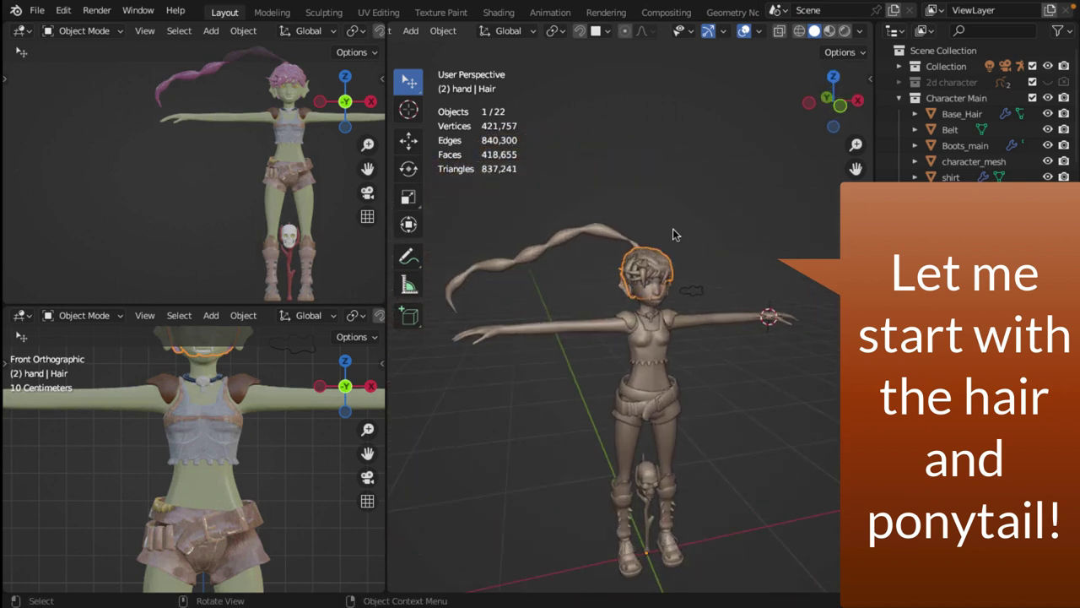
left_click(622, 242)
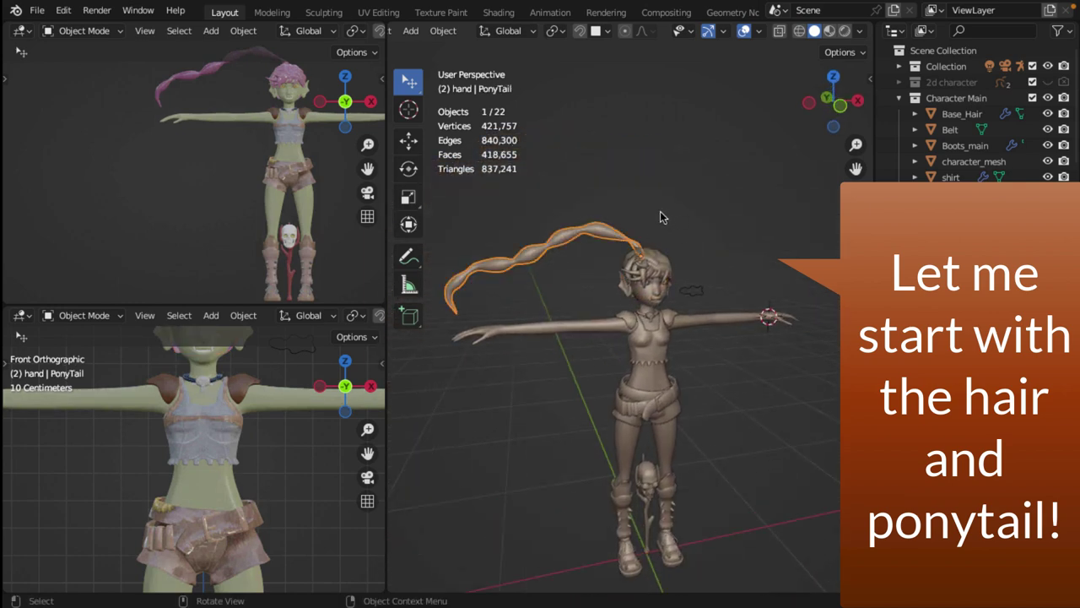
key("KP_1")
scroll(657, 221, "up", 4)
key("KP_Decimal")
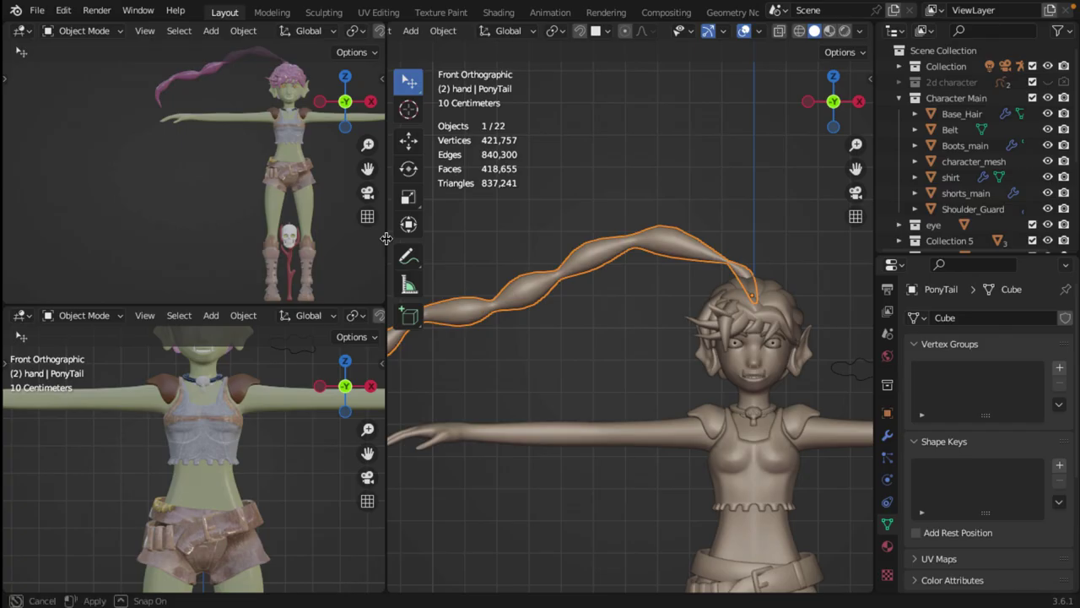
Widen the 3D view and the Outliner/Properties panels, centring the ponytail
left_click_drag(389, 242, 213, 242)
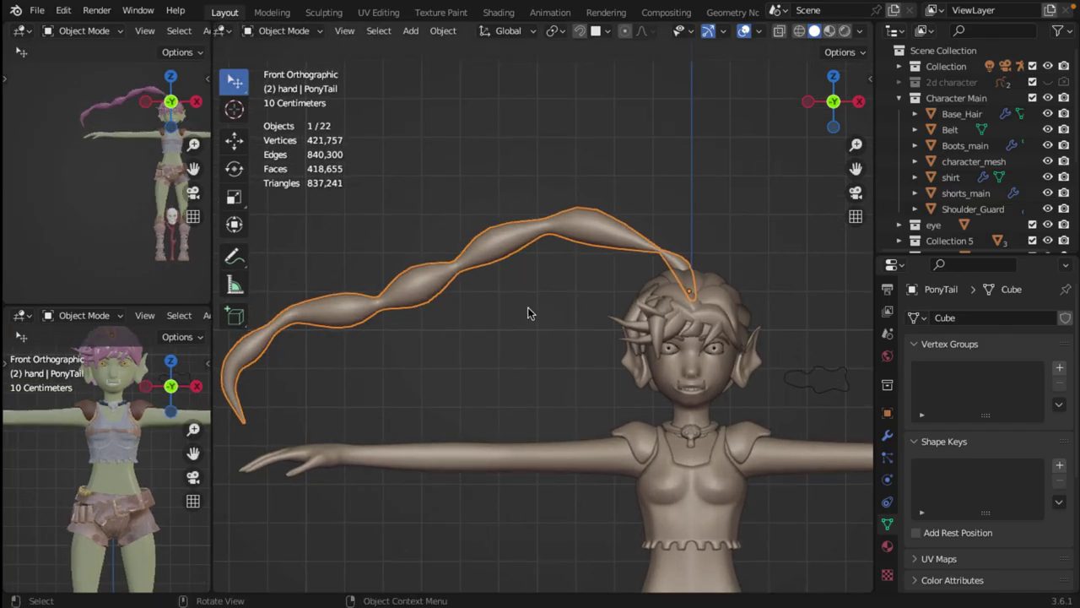
middle_click_drag(528, 313, 557, 260, "shift")
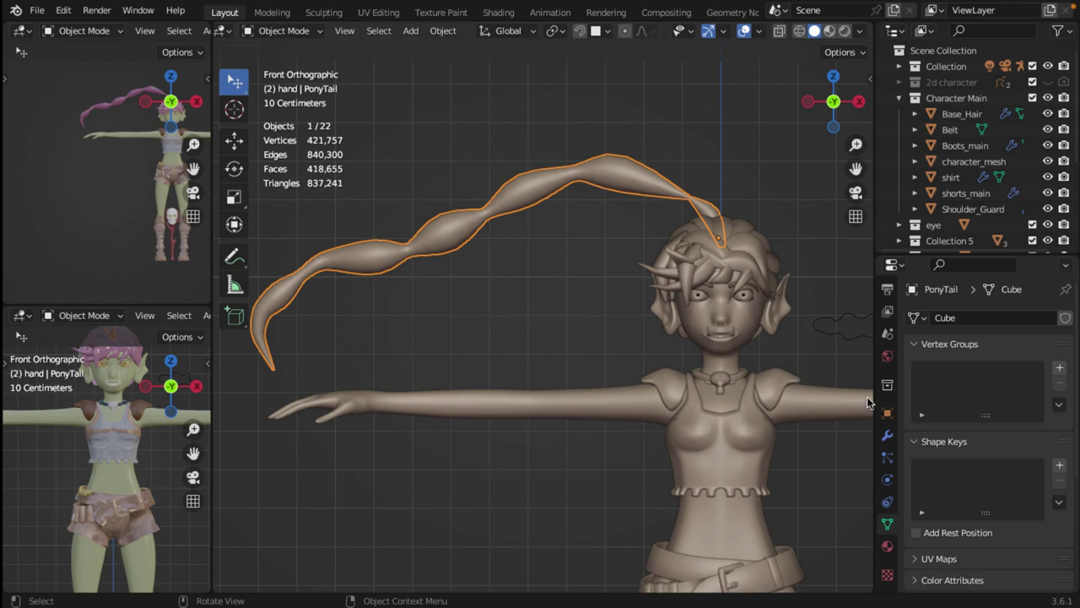
left_click_drag(872, 384, 796, 371)
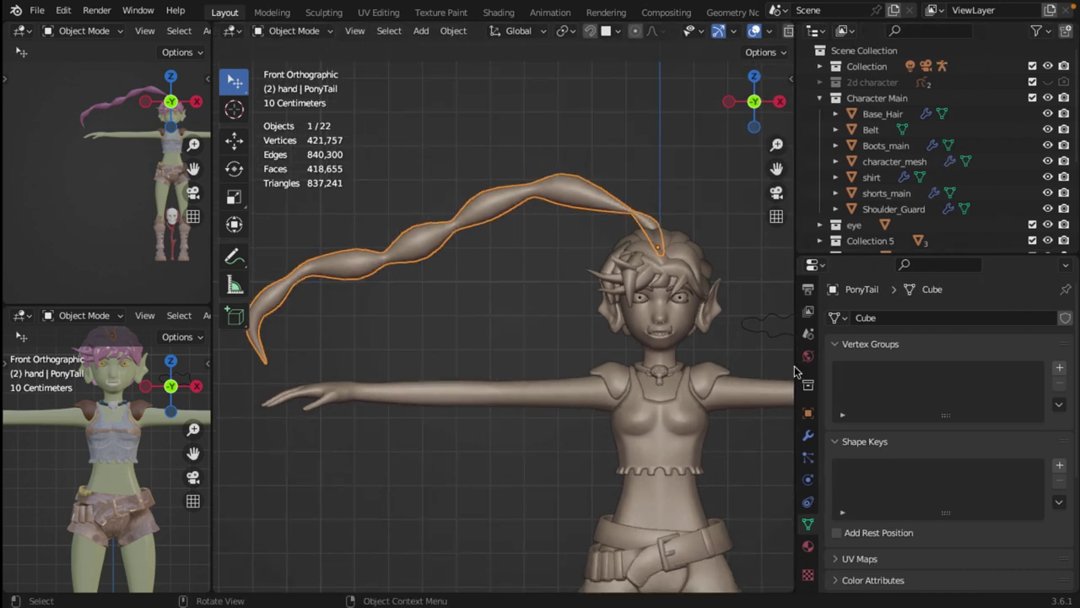
Show PonyTail's Skin and Subdivision modifiers and switch it into Edit Mode
left_click(807, 435)
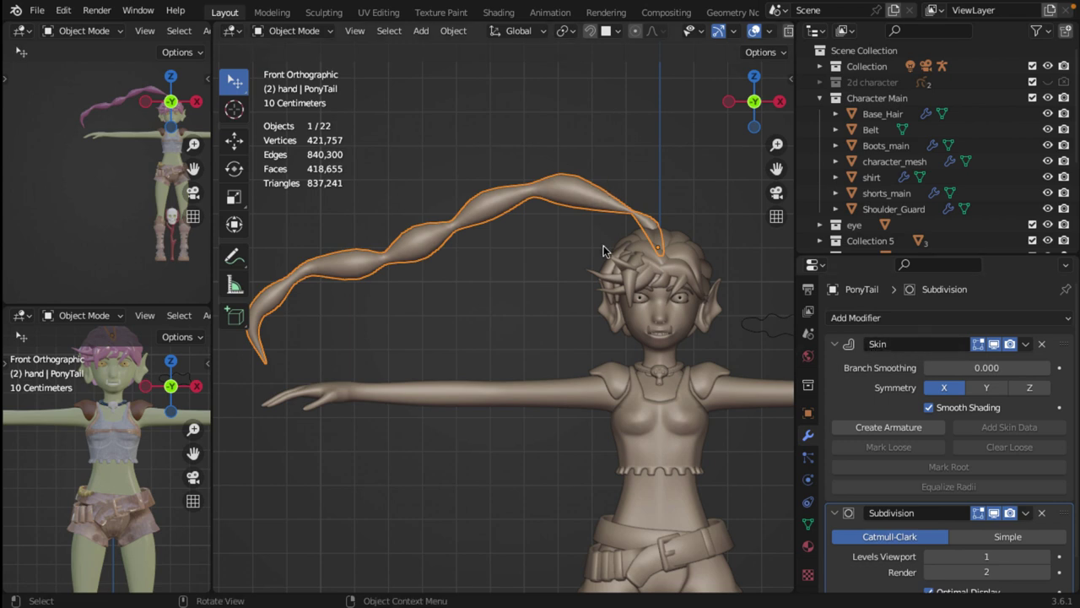
left_click(296, 31)
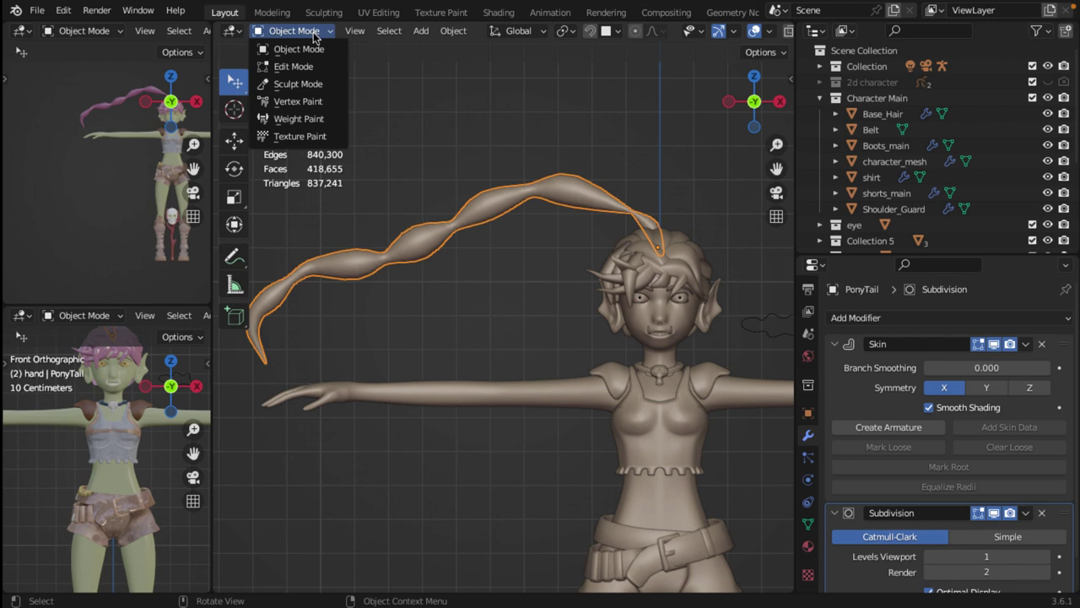
left_click(308, 67)
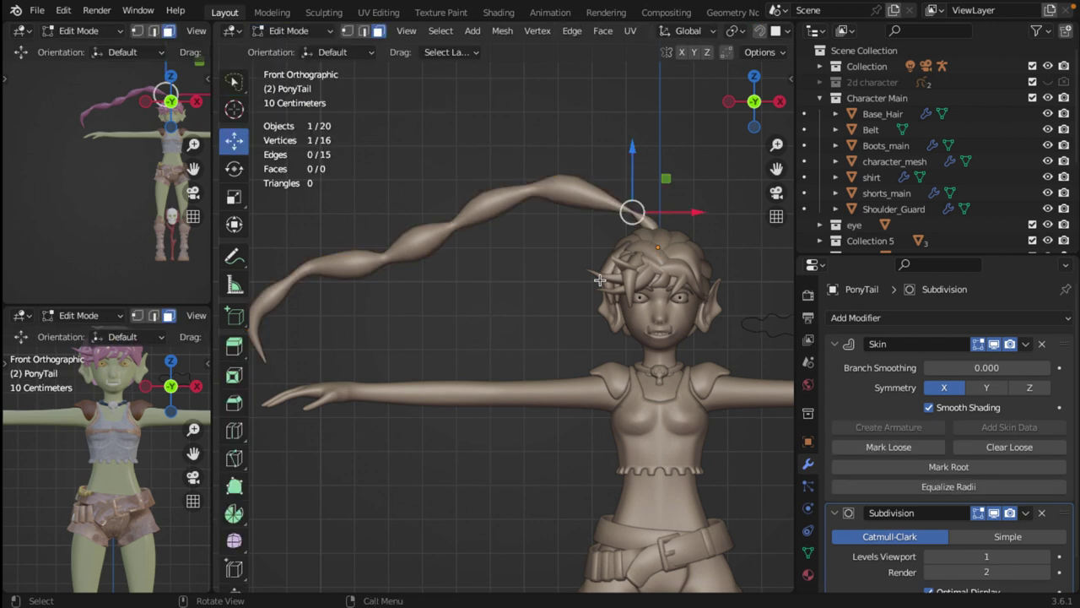
scroll(730, 34, "down", 5)
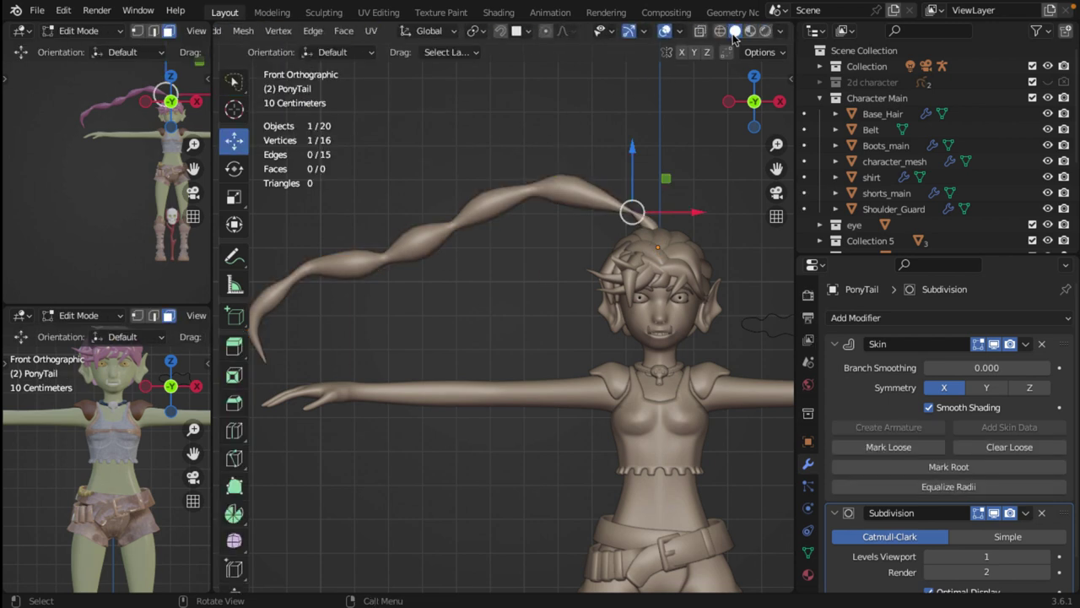
left_click(719, 32)
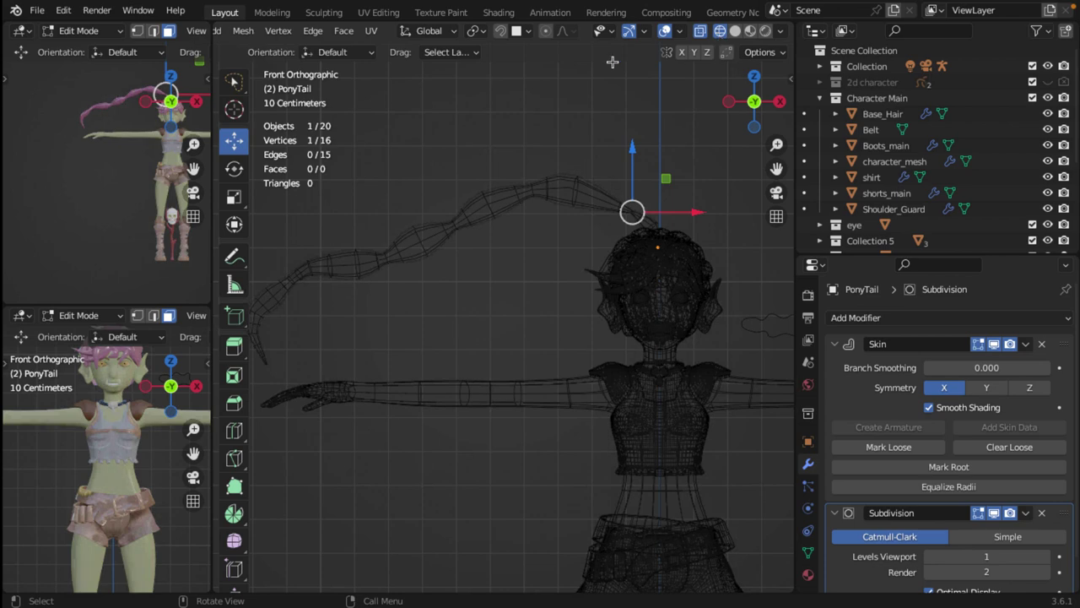
scroll(609, 332, "up", 1)
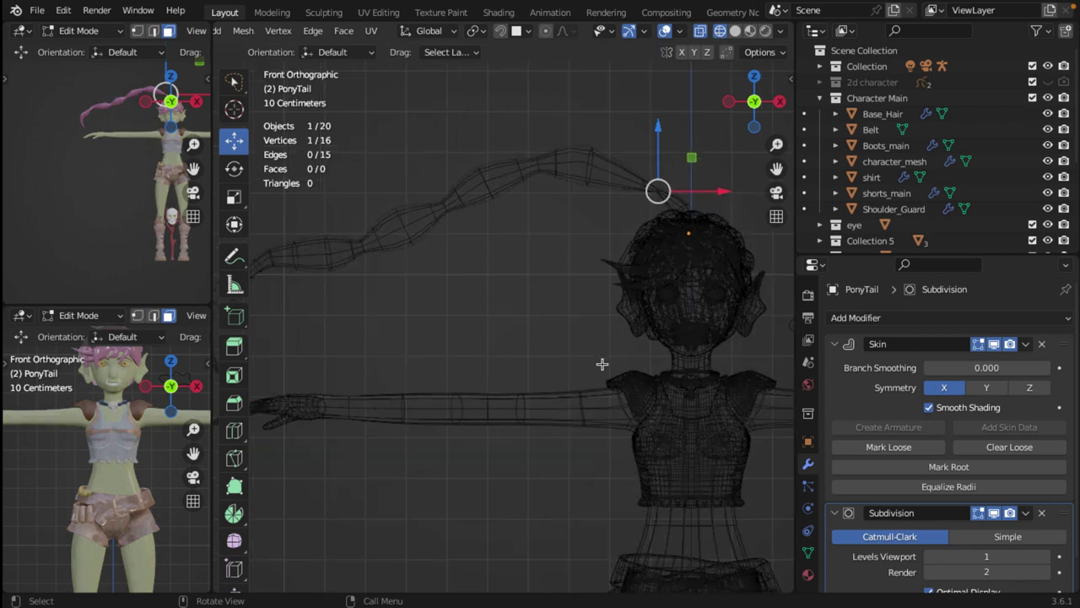
scroll(533, 321, "down", 2)
middle_click_drag(532, 323, 509, 295, "ctrl")
key("w")
left_click(617, 373)
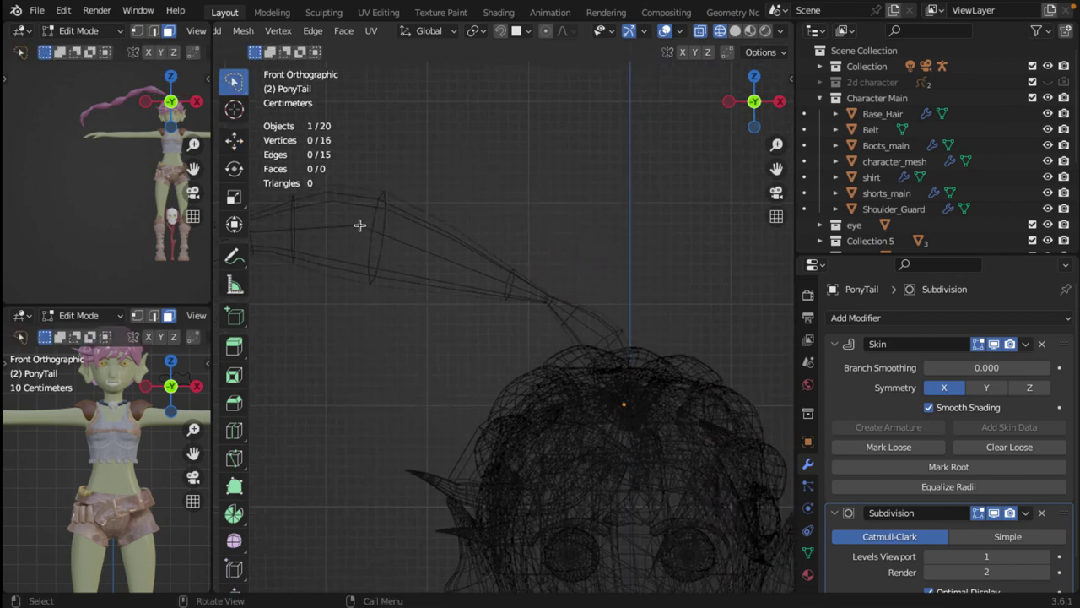
scroll(291, 32, "up", 5)
scroll(359, 54, "up", 3)
scroll(363, 55, "down", 5)
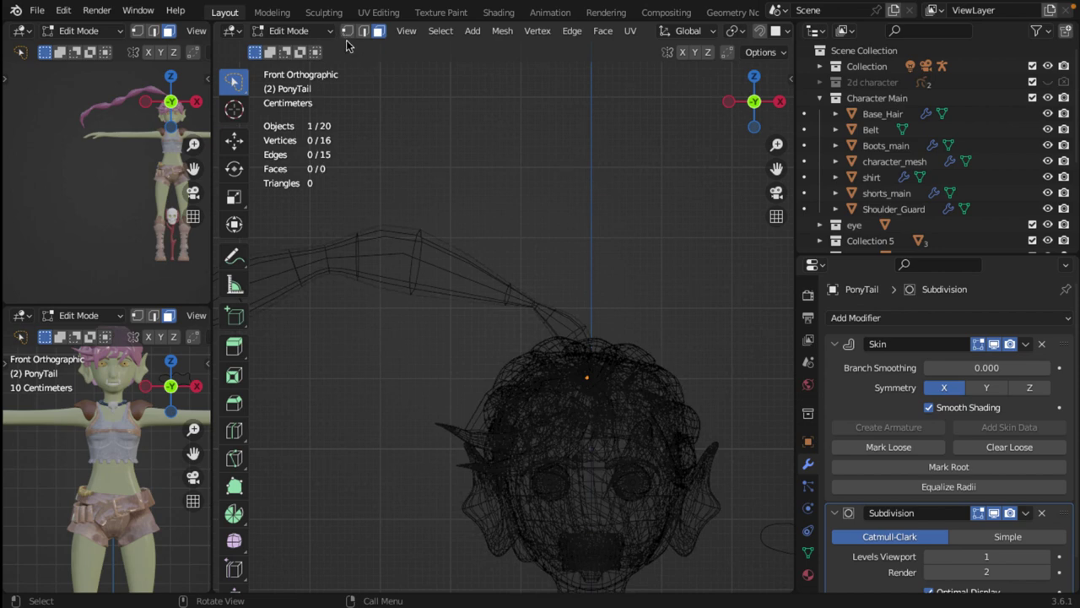
left_click(346, 30)
scroll(605, 282, "up", 3)
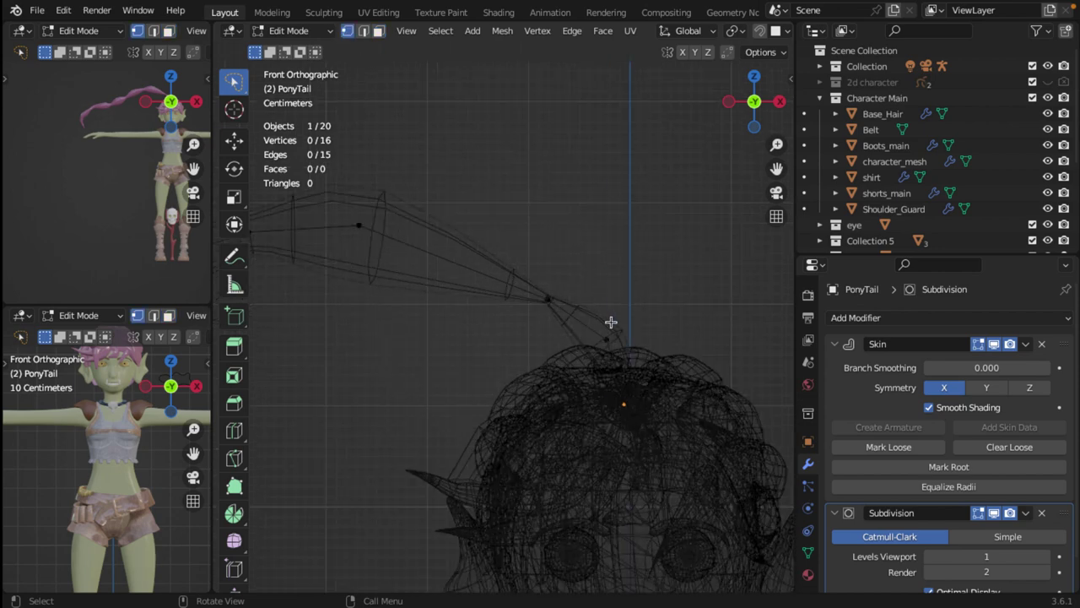
scroll(608, 323, "down", 2)
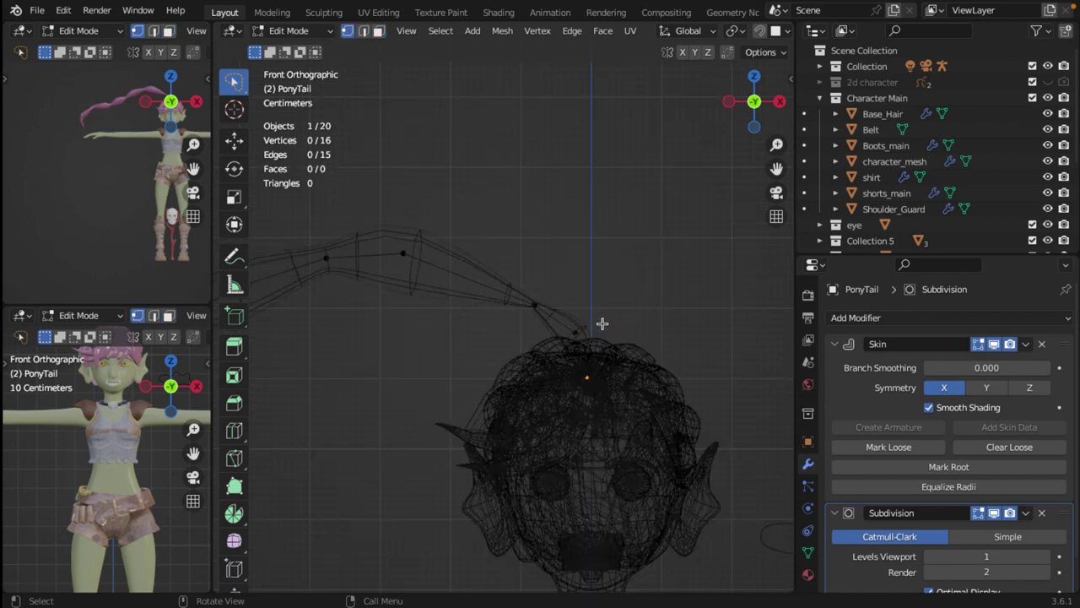
left_click(530, 304)
key("g")
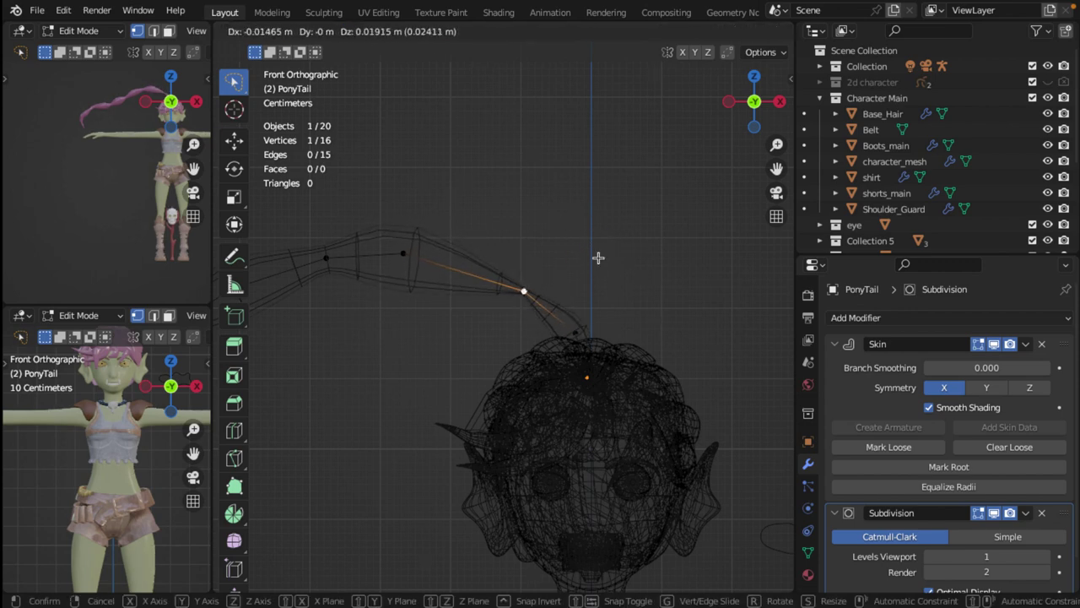
key("Escape")
scroll(458, 271, "down", 5)
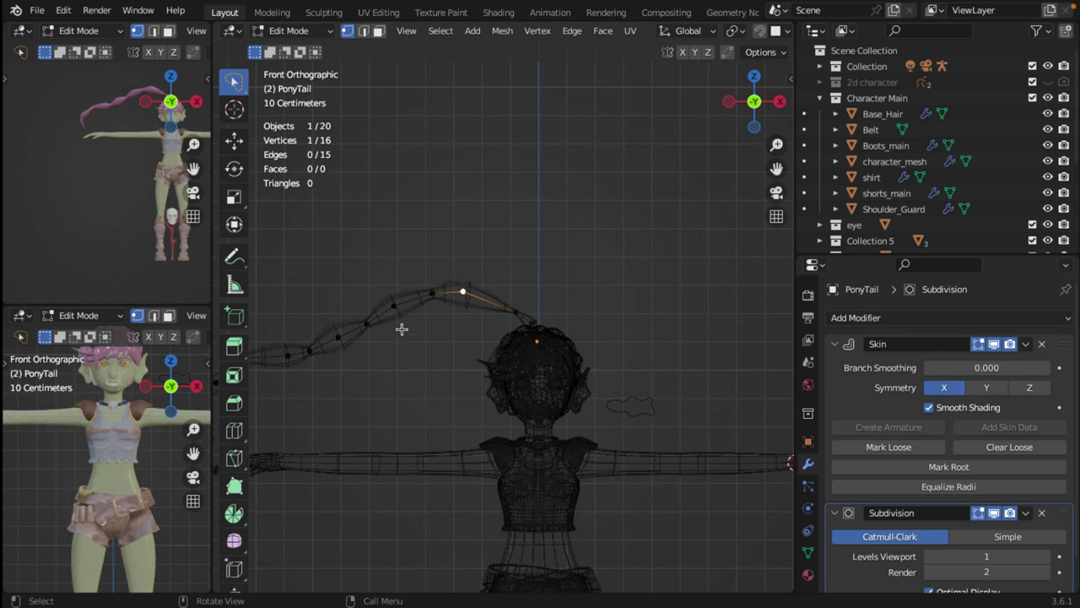
middle_click_drag(403, 336, 557, 287, "shift")
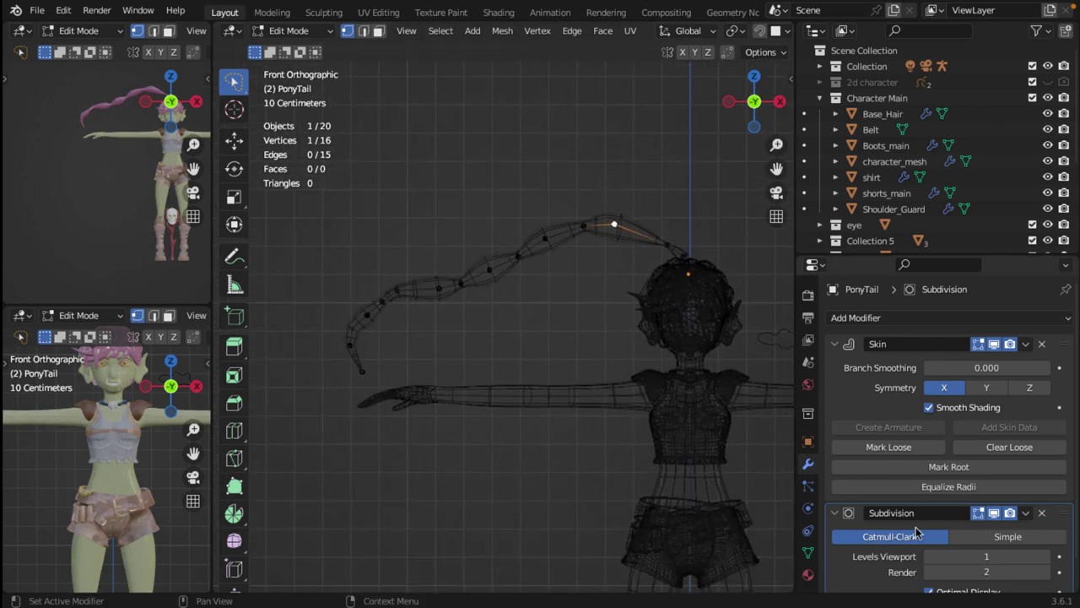
scroll(899, 452, "down", 1)
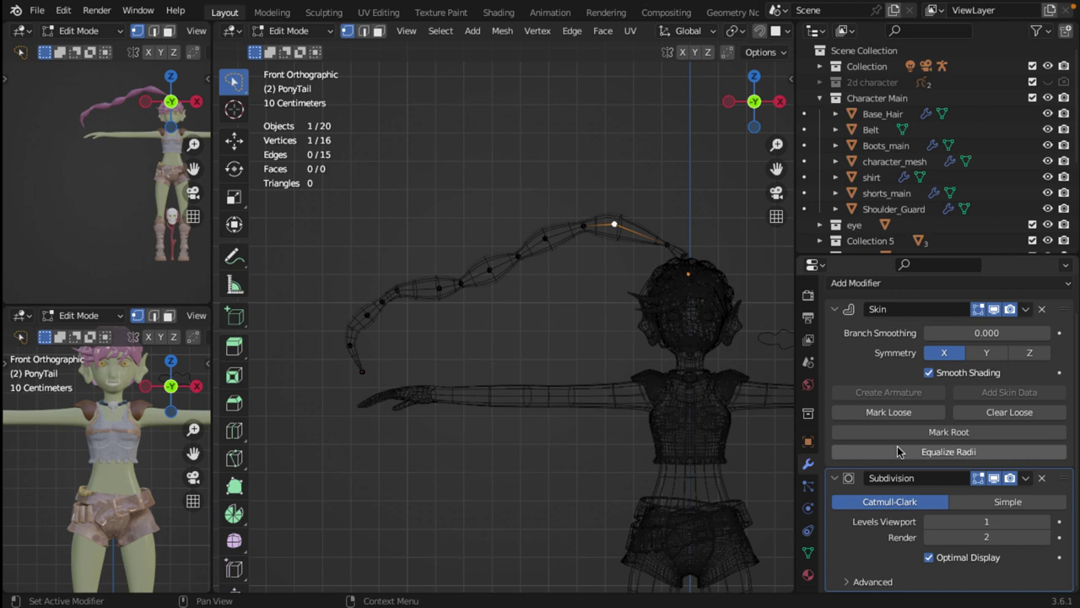
scroll(899, 452, "up", 1)
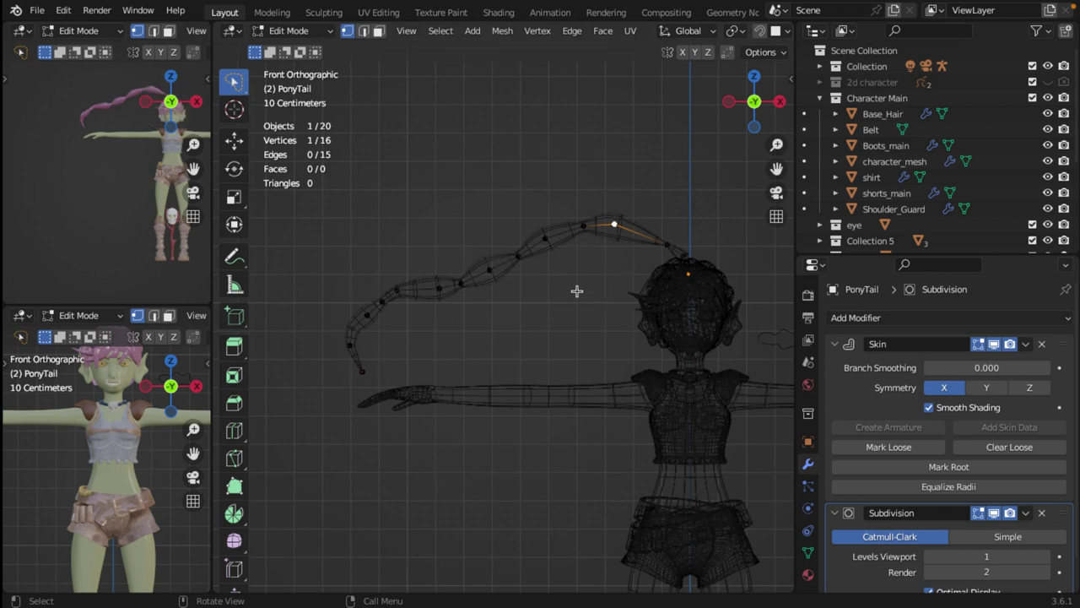
Return the ponytail to Object Mode and widen the 3D view
left_click(323, 32)
left_click(301, 46)
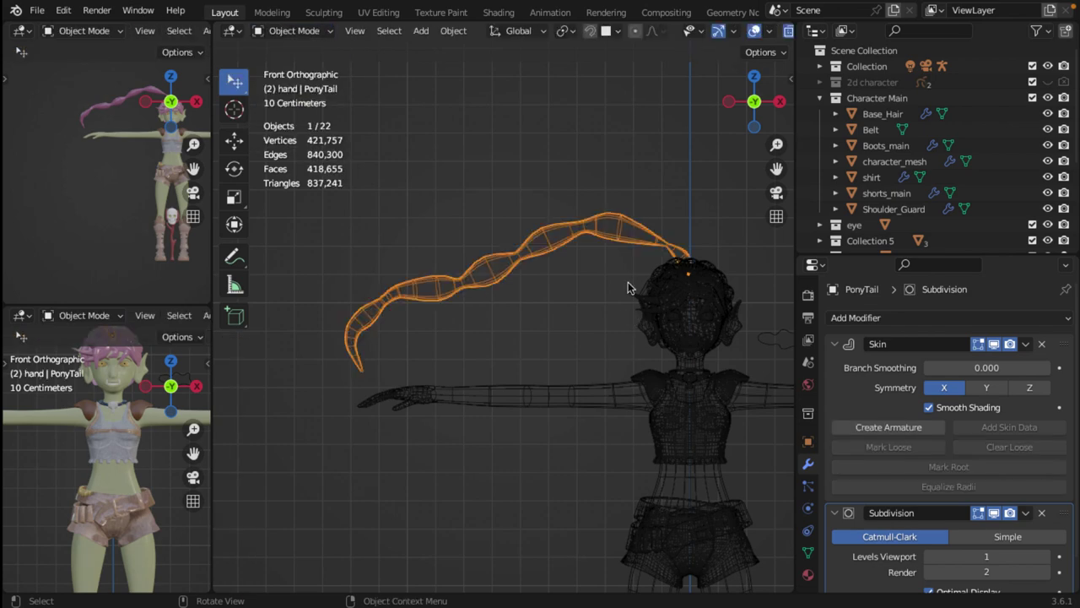
left_click_drag(796, 218, 929, 211)
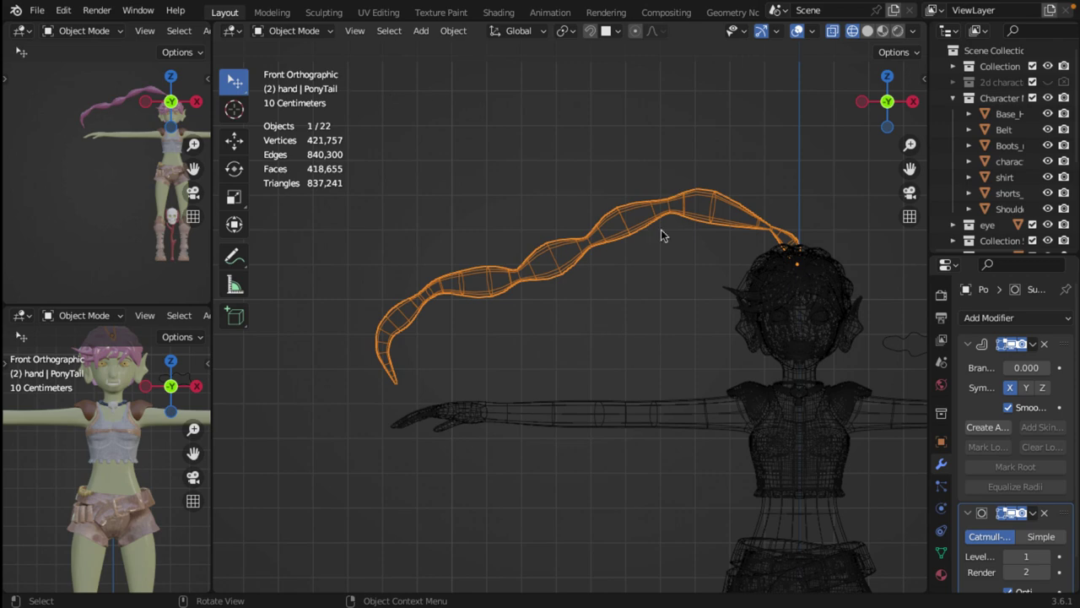
Switch to Material Preview shading, recentre the character and select the hair strand
left_click(882, 31)
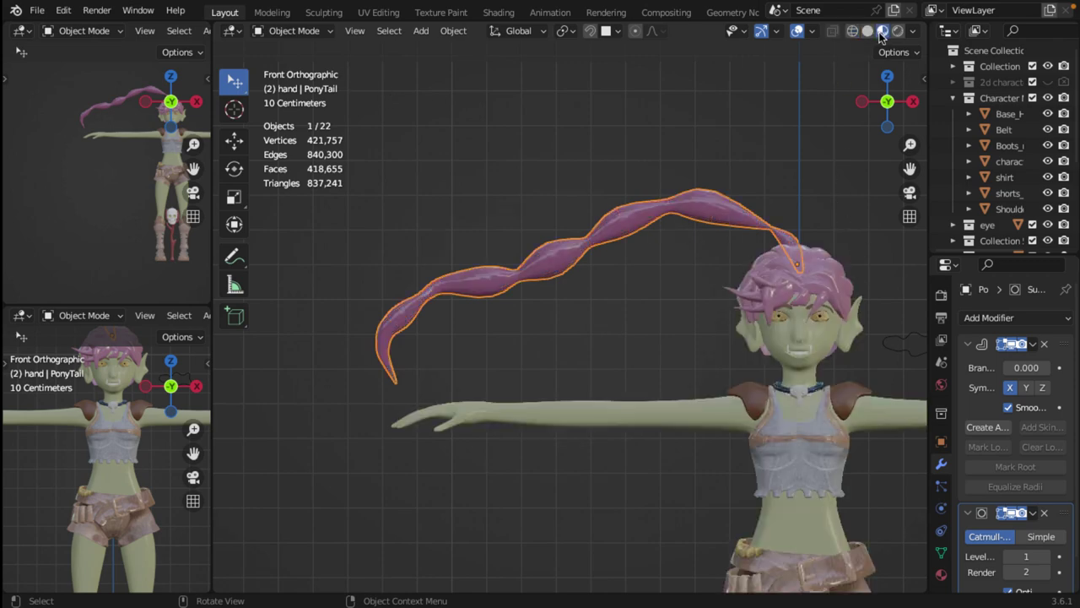
left_click(787, 160)
scroll(781, 245, "down", 2)
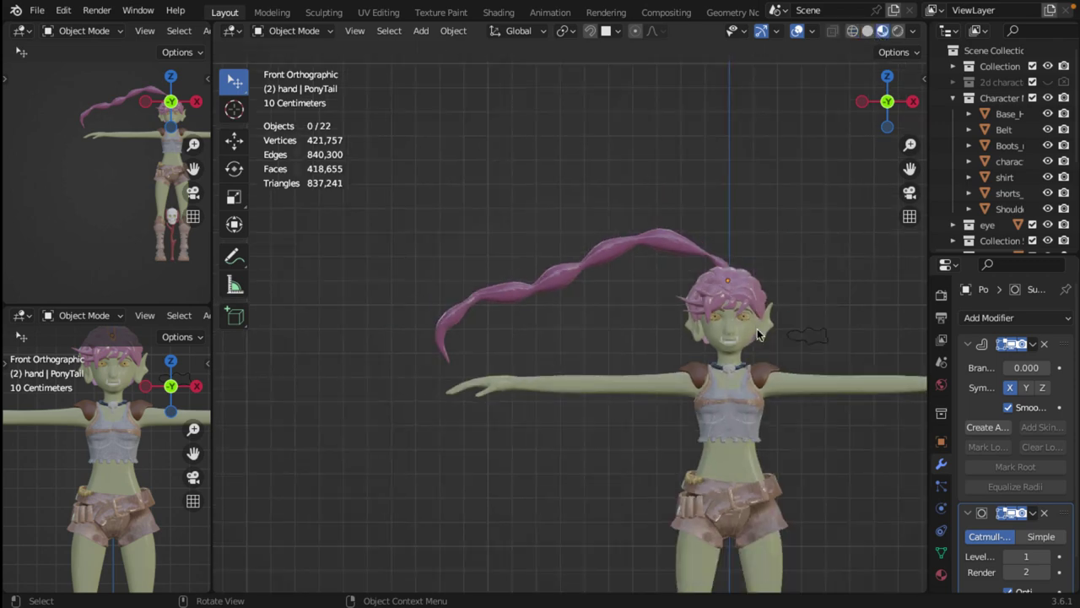
scroll(747, 325, "up", 5)
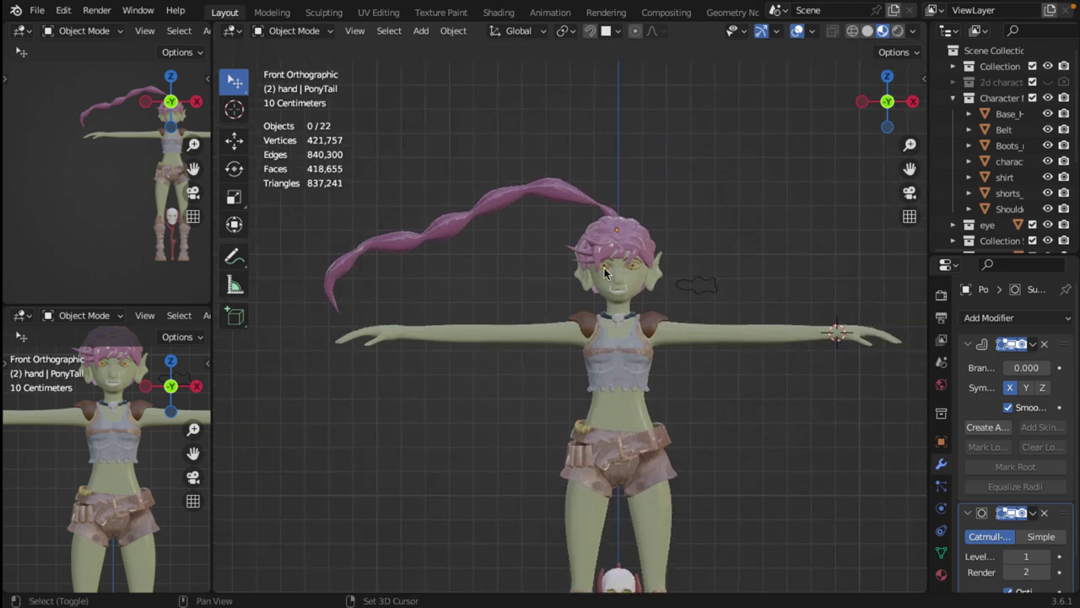
middle_click_drag(597, 230, 537, 364, "shift")
left_click(609, 252)
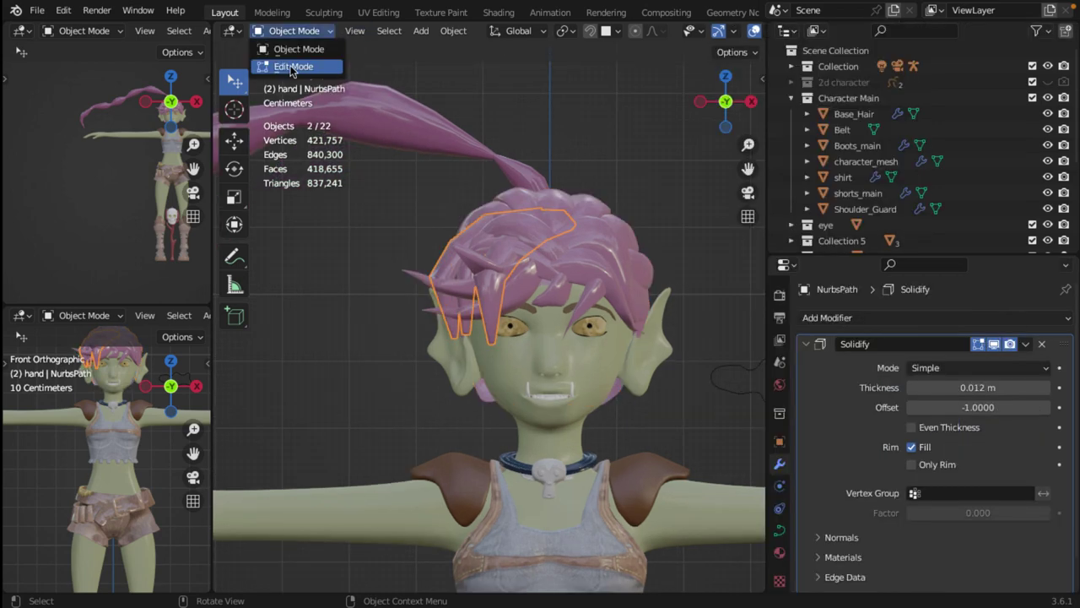
Enter Edit Mode on the NurbsPath hair curve, cancel a move, and browse the Curve menu
left_click(291, 69)
scroll(528, 346, "up", 3)
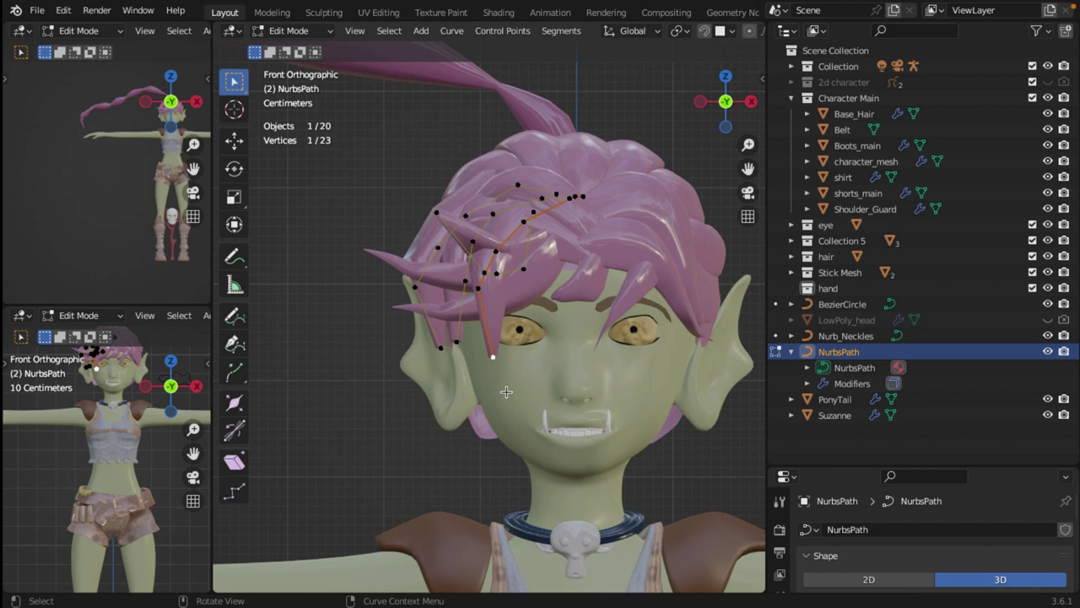
key("g")
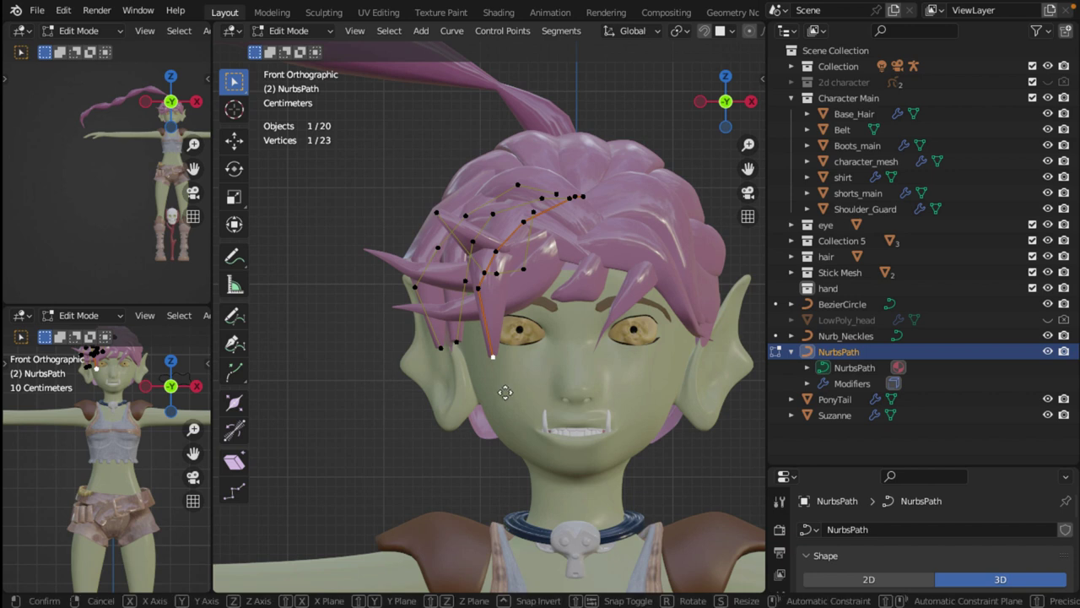
key("Escape")
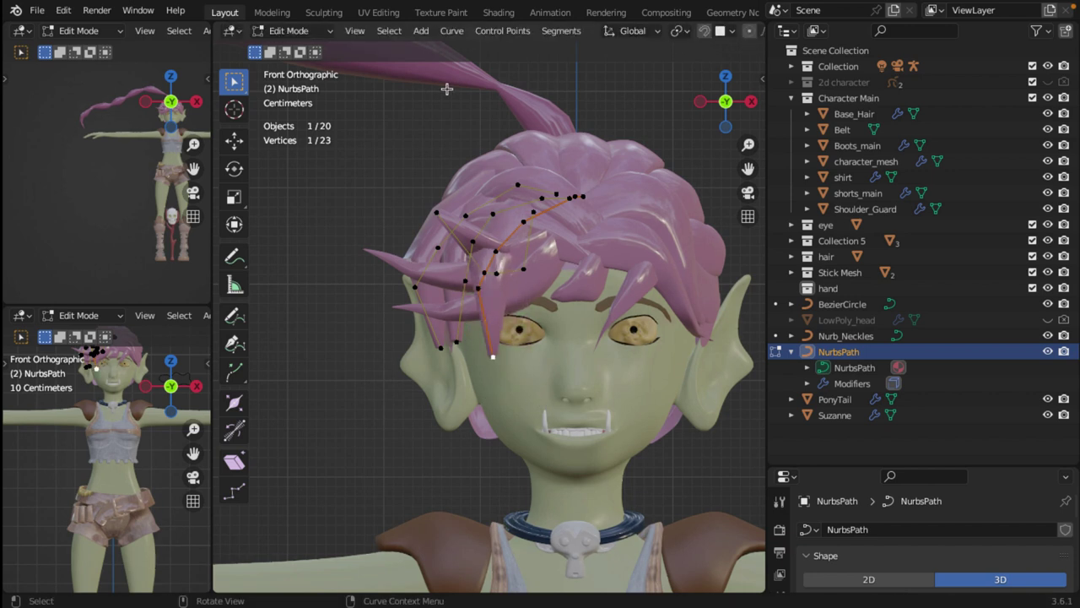
left_click(452, 31)
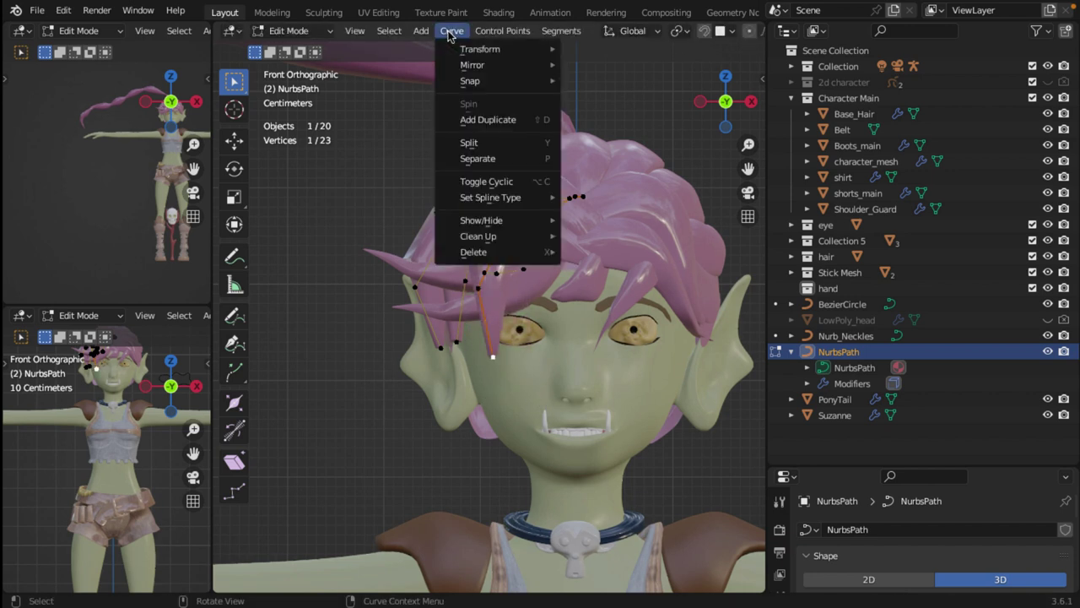
mouse_move(419, 34)
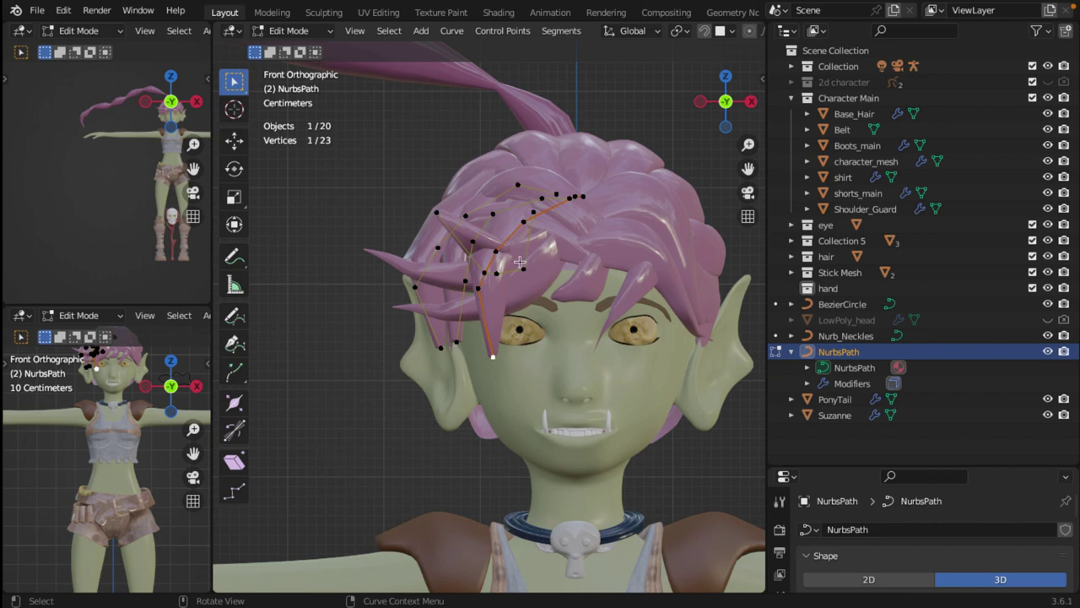
scroll(560, 164, "down", 3)
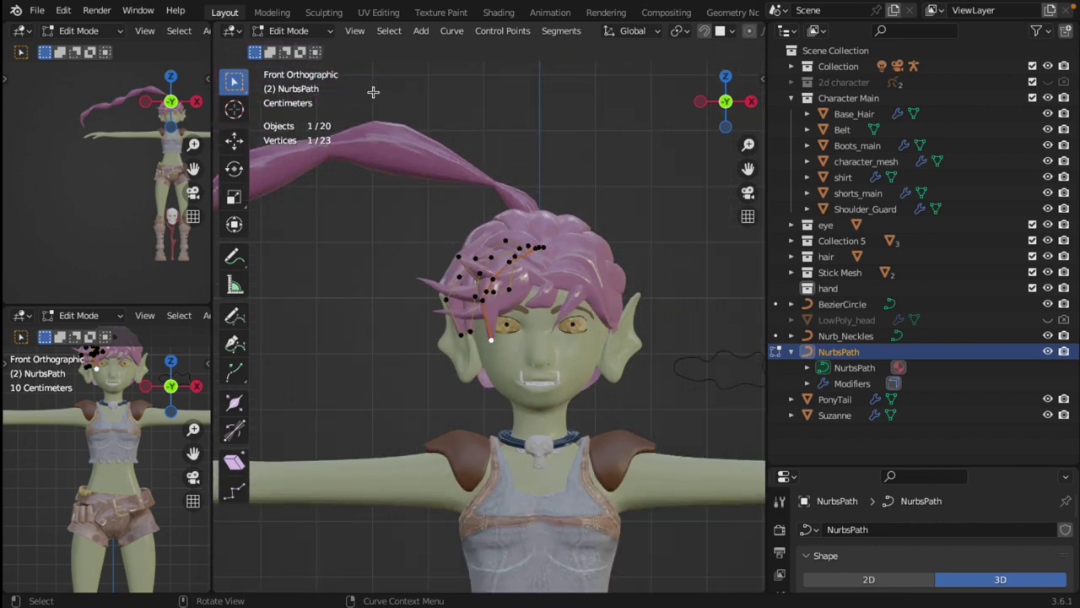
Return the hair curve to Object Mode and click the character_mesh body
left_click(324, 33)
left_click(317, 46)
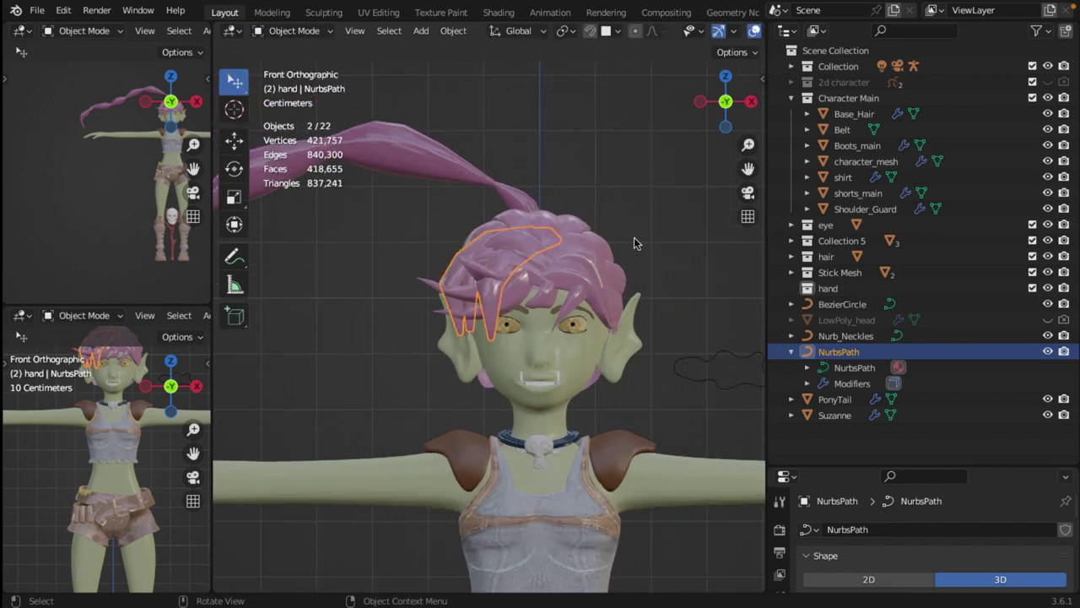
left_click(634, 243)
scroll(642, 376, "down", 2)
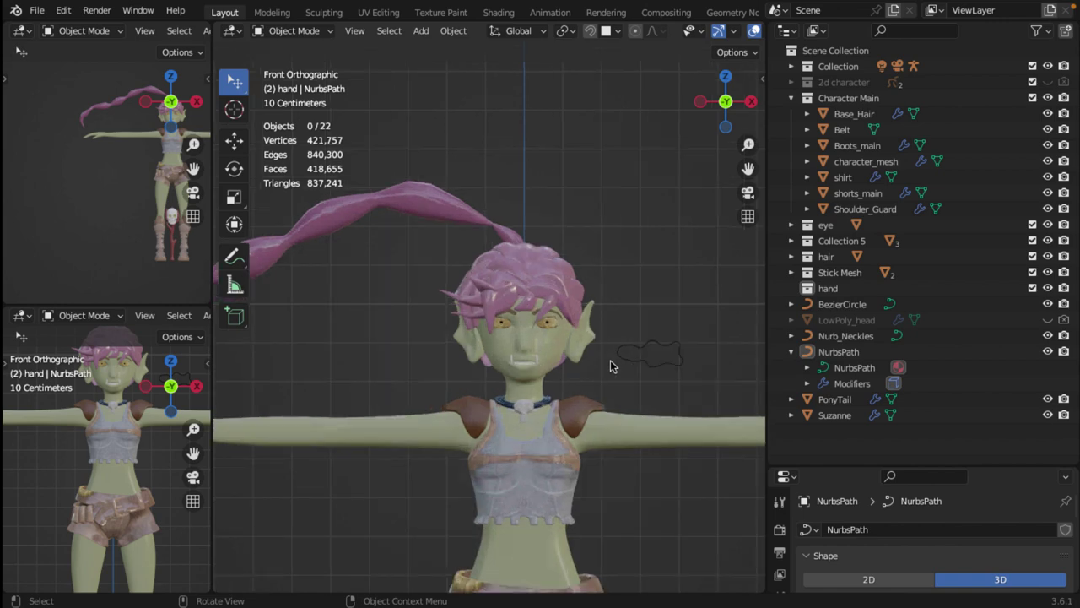
scroll(607, 363, "up", 2)
scroll(626, 369, "up", 1)
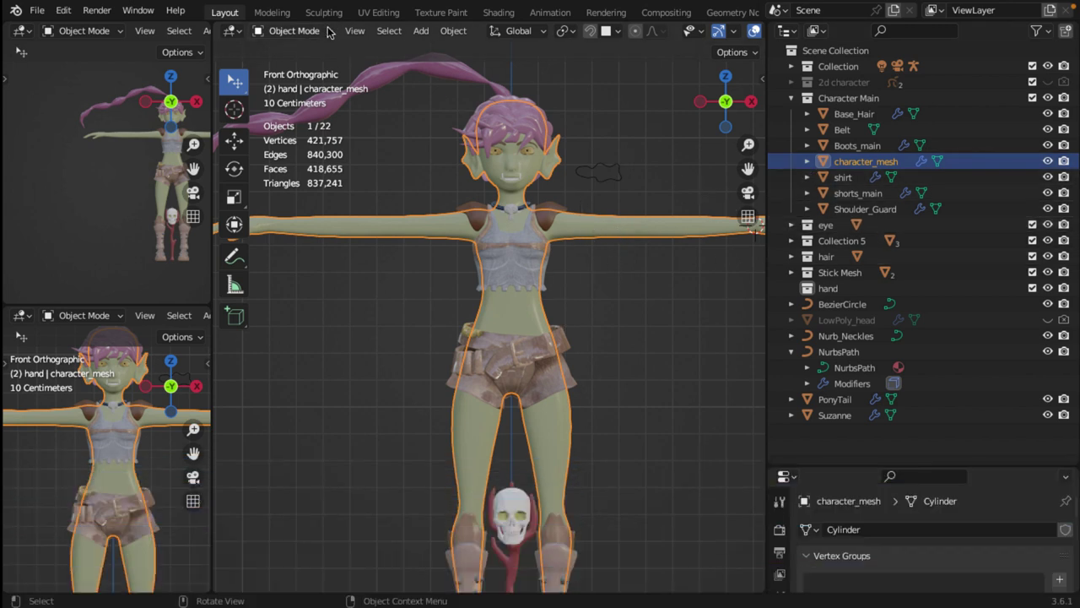
Put character_mesh into Edit Mode with edge select mode
left_click(294, 30)
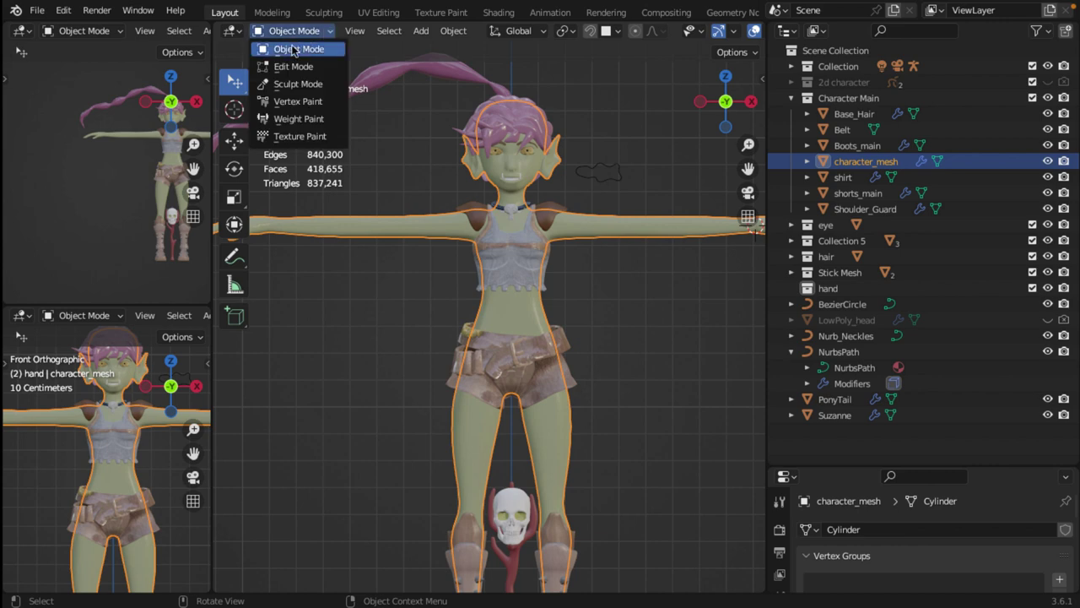
left_click(297, 65)
scroll(549, 271, "down", 4)
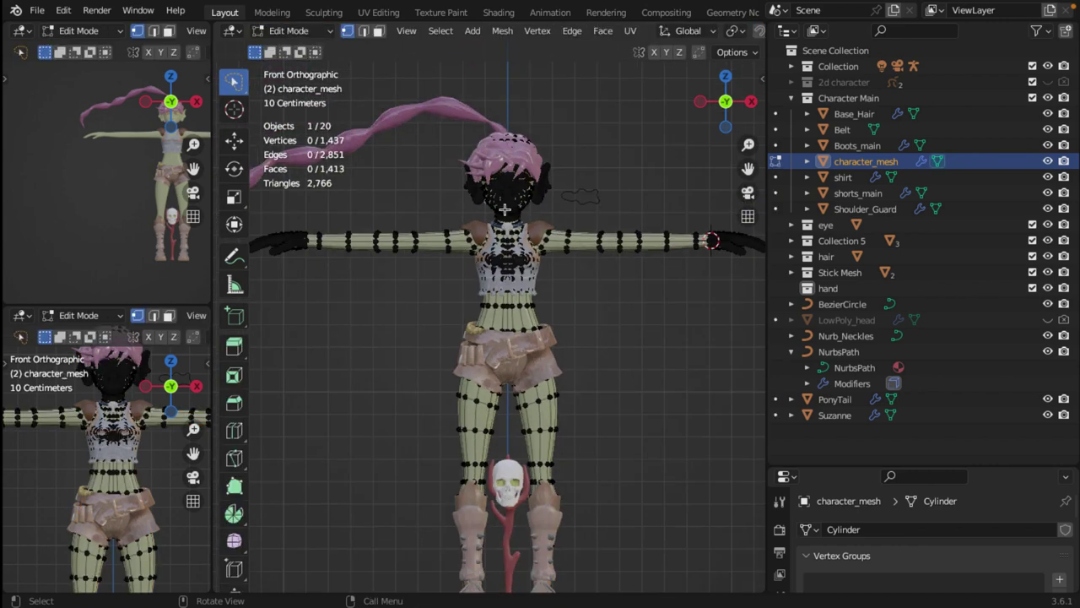
left_click(363, 31)
scroll(496, 207, "up", 3)
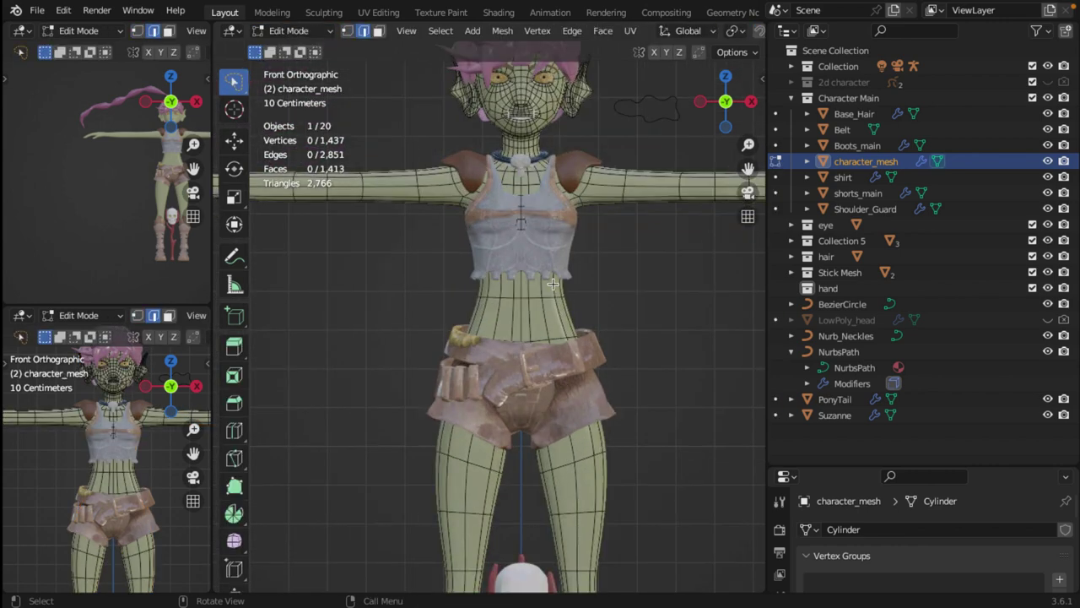
scroll(585, 313, "down", 1)
Select one edge on the body seen from below, then enlarge the Properties area
middle_click_drag(566, 263, 540, 245)
scroll(538, 244, "down", 4)
scroll(582, 254, "up", 5)
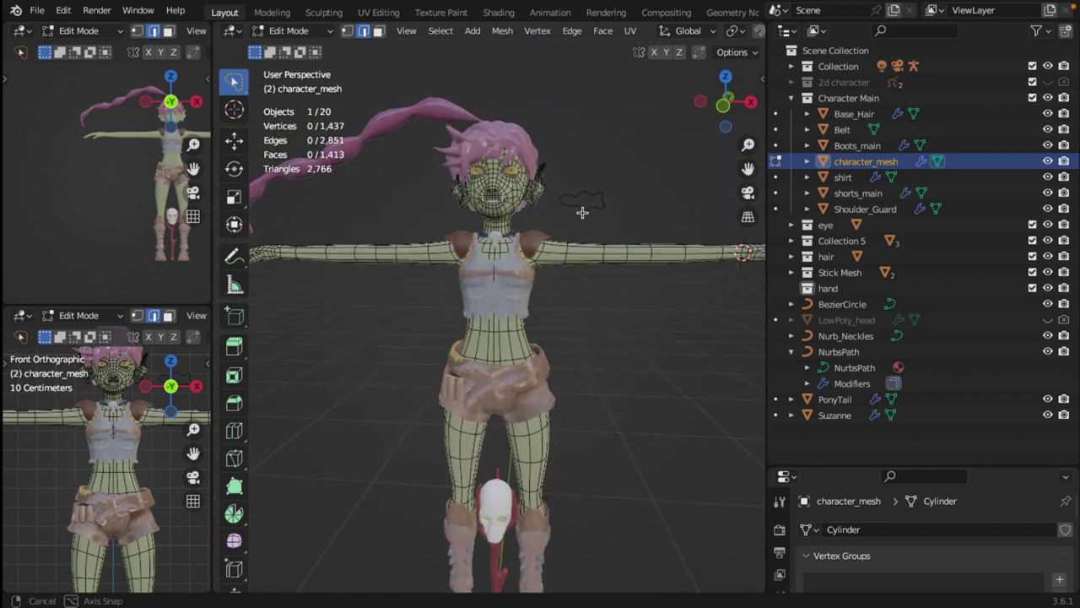
mouse_move(582, 295)
middle_mouse_down()
mouse_move(565, 268)
mouse_move(531, 253)
mouse_move(525, 324)
mouse_move(572, 181)
mouse_move(574, 279)
middle_mouse_up()
scroll(574, 300, "up", 4)
scroll(574, 300, "down", 3)
left_click(590, 329)
scroll(659, 355, "down", 4)
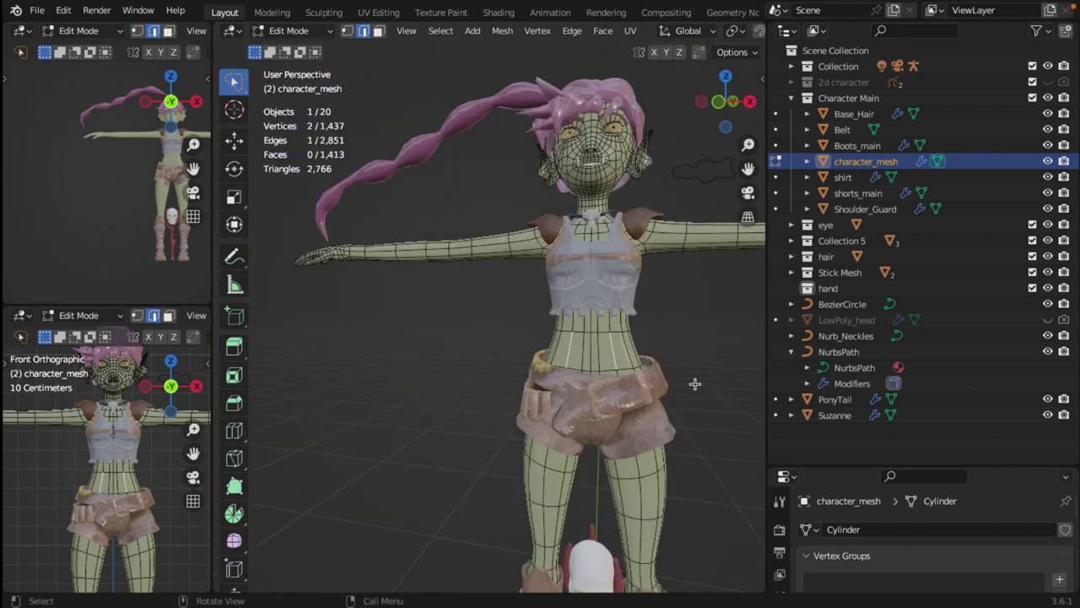
middle_click_drag(624, 412, 476, 242, "shift")
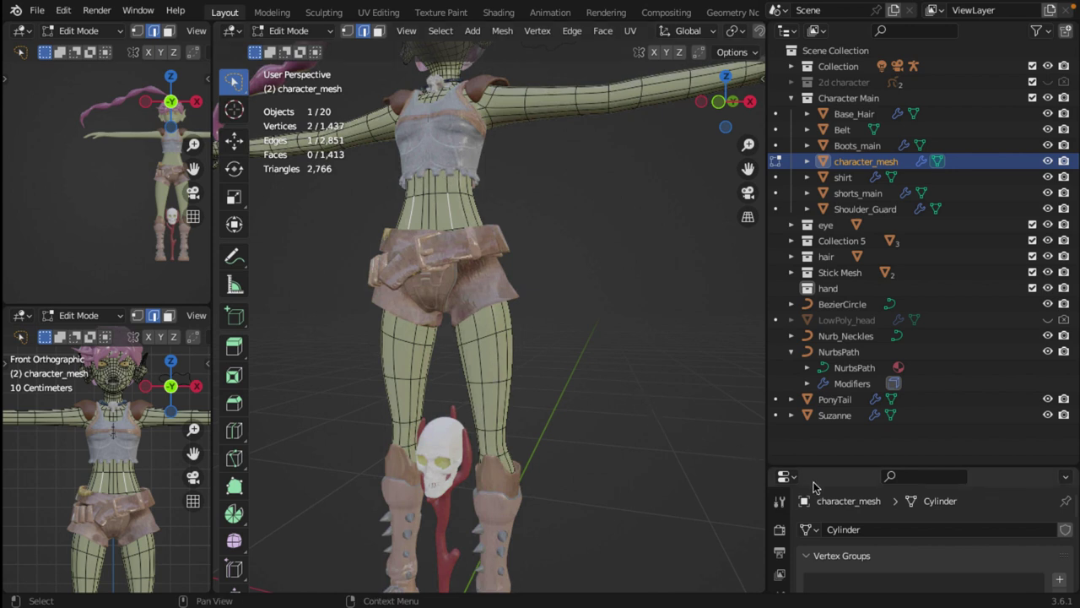
left_click_drag(818, 466, 817, 250)
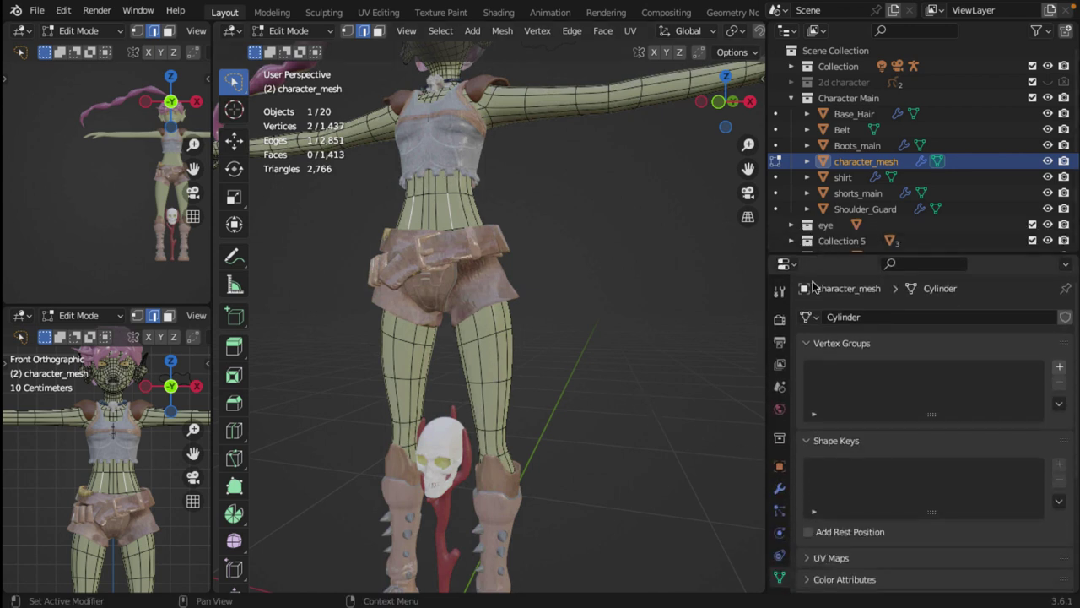
Show the body's Mirror and Subdivision modifiers, hide the mirrored half, and frame the head
left_click(779, 488)
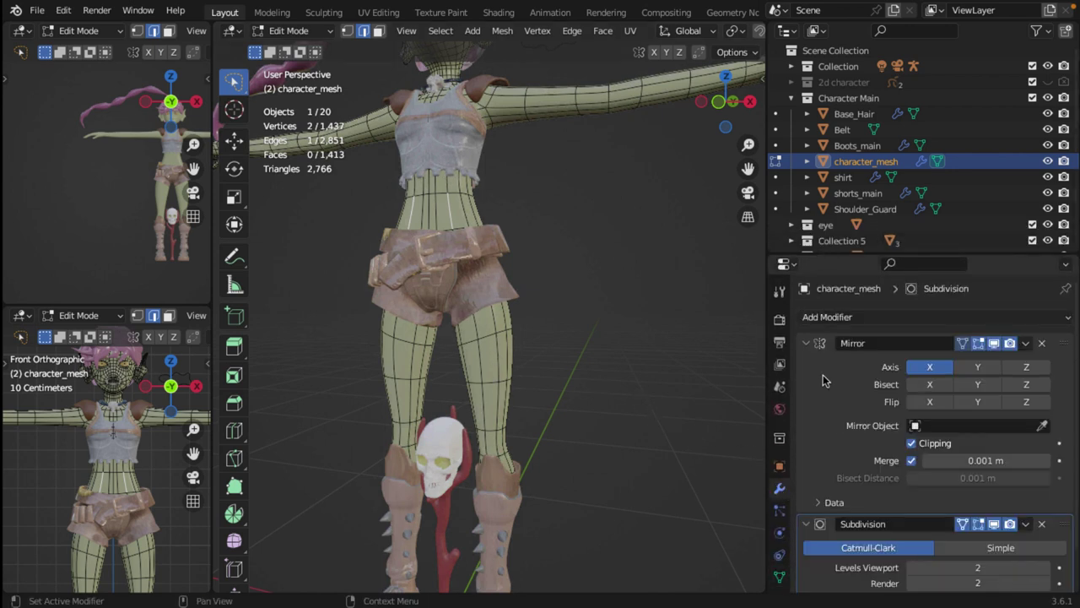
left_click(995, 343)
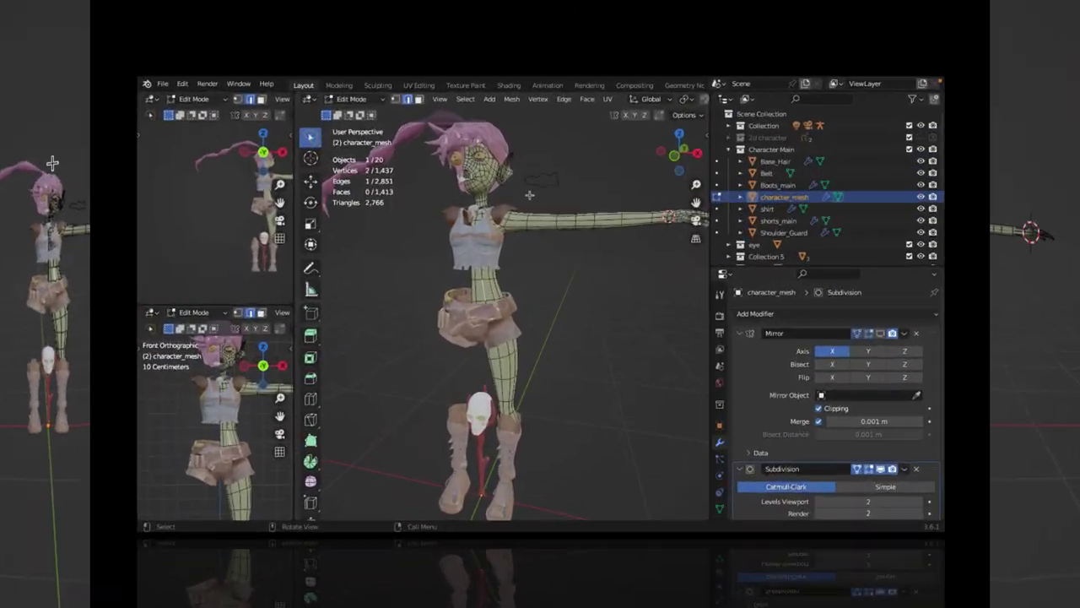
key("KP_1")
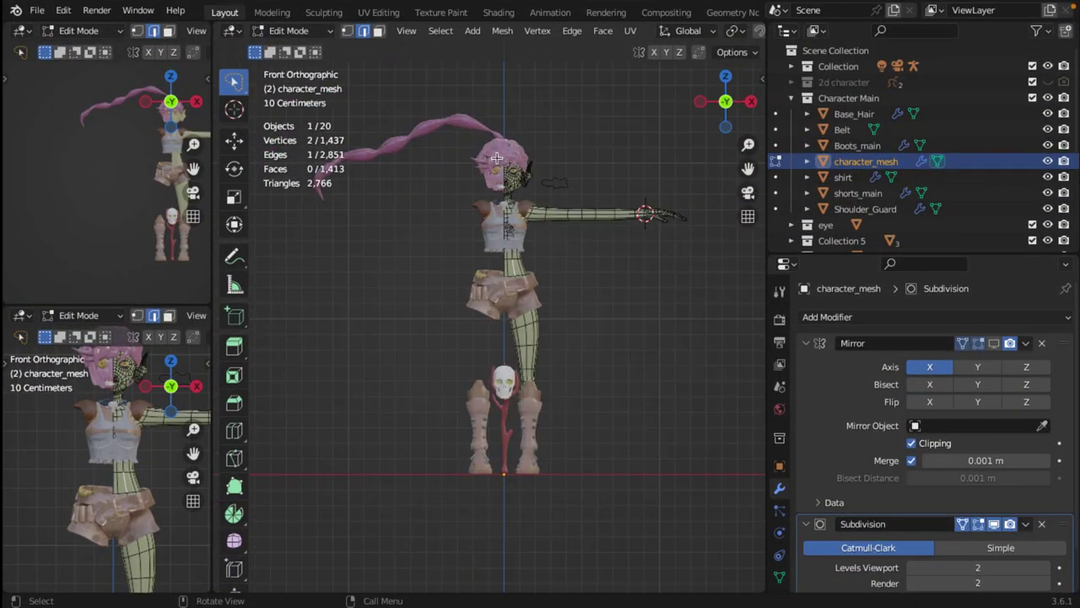
scroll(503, 193, "up", 4)
middle_click_drag(526, 231, 568, 388, "shift")
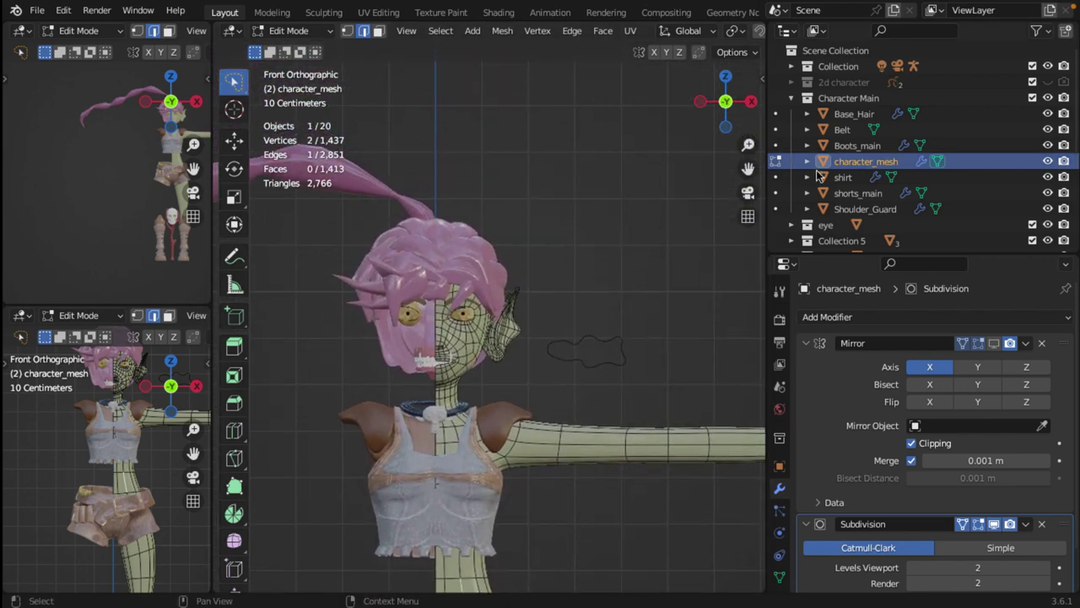
scroll(894, 178, "down", 5)
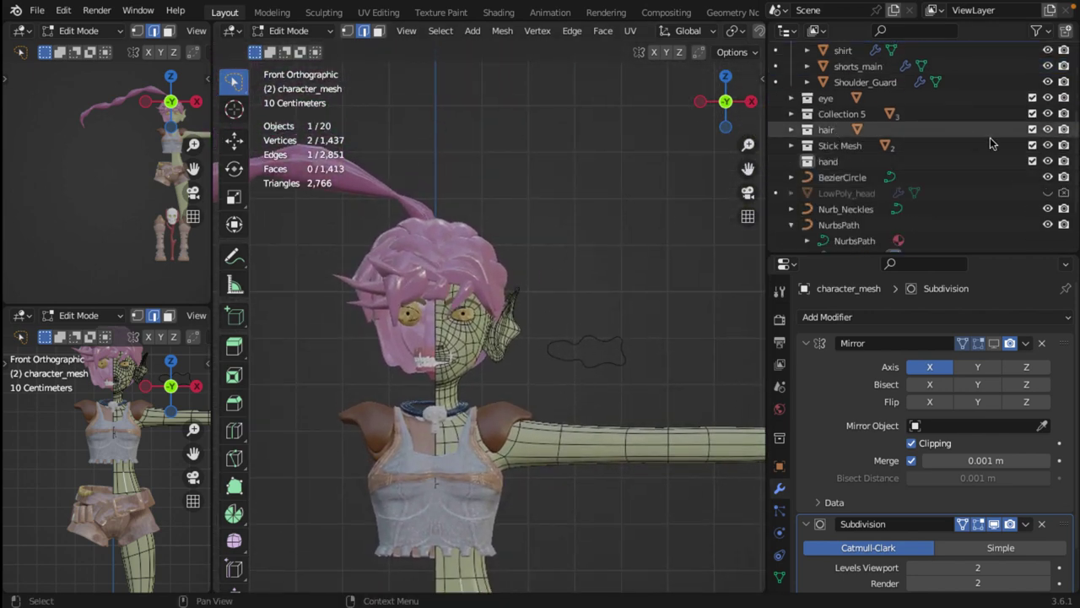
Hide the Base_Hair object from the viewport in the Outliner
left_click(1048, 129)
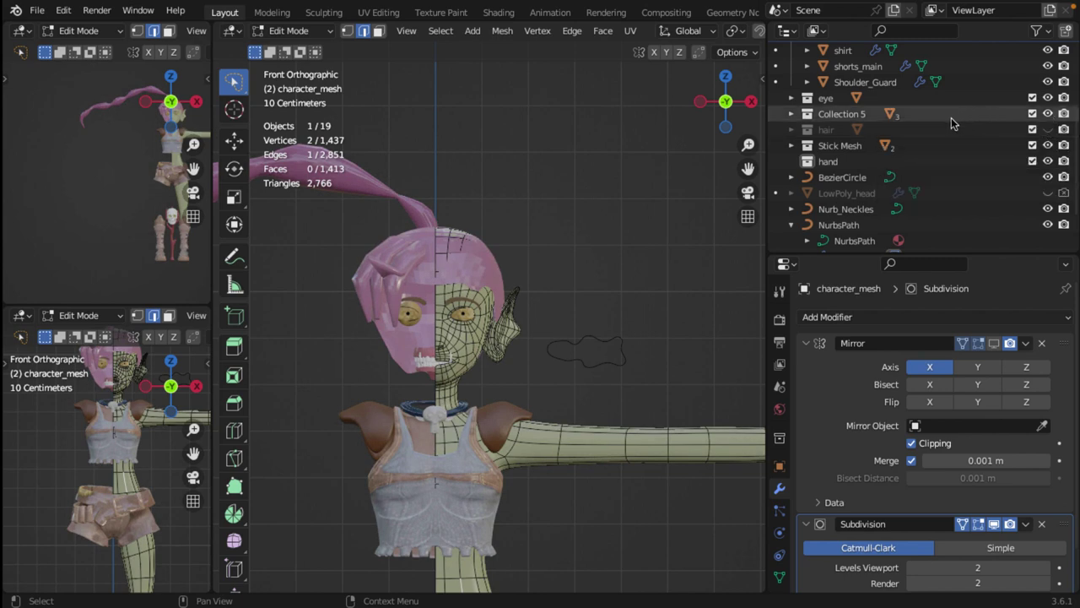
scroll(512, 179, "up", 4)
scroll(512, 181, "down", 2)
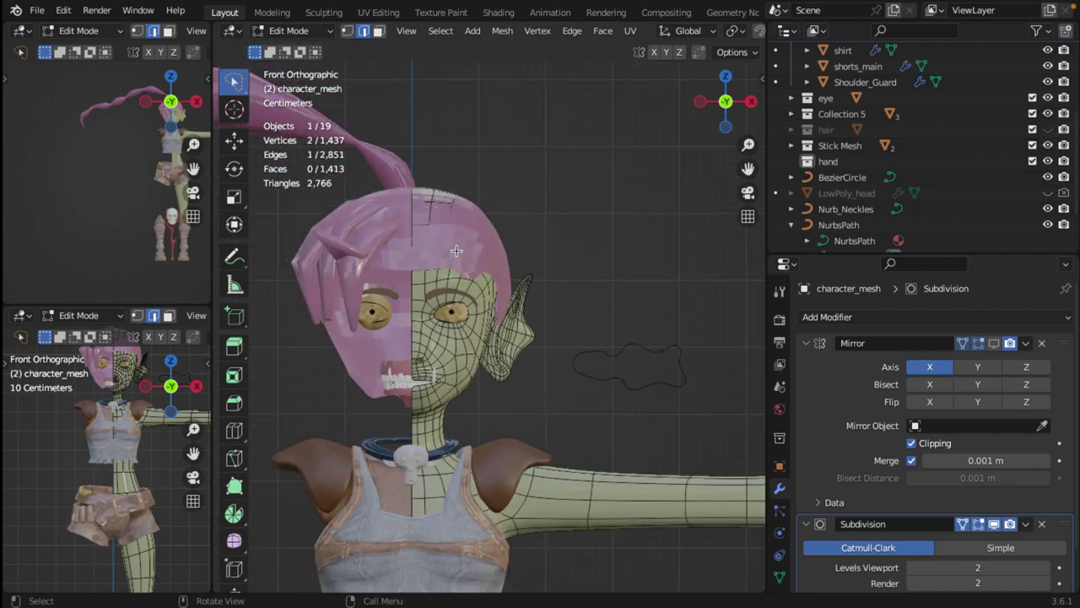
left_click(325, 34)
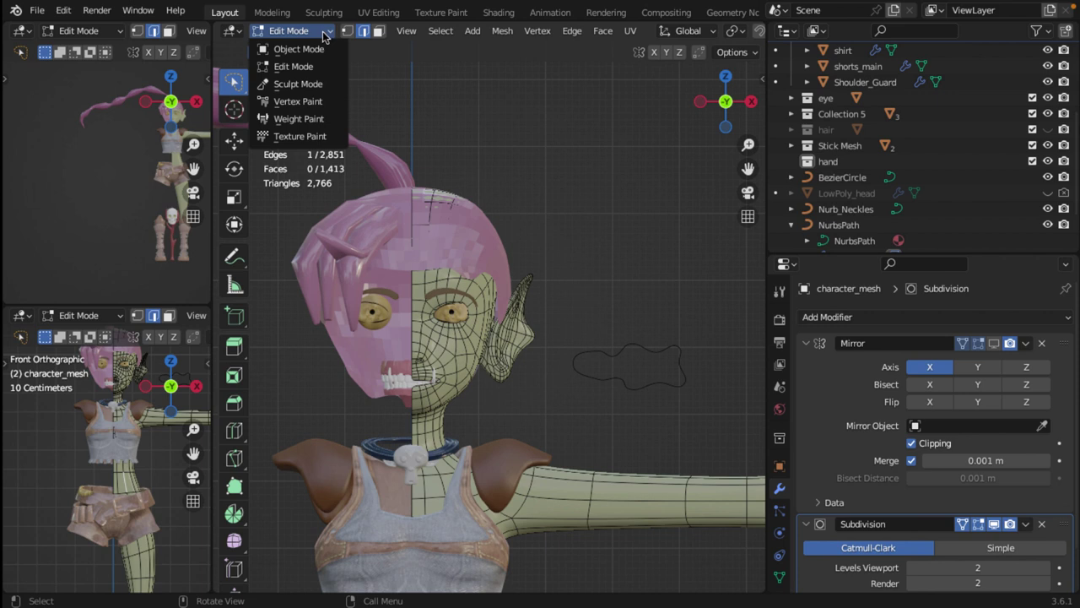
scroll(899, 173, "up", 5)
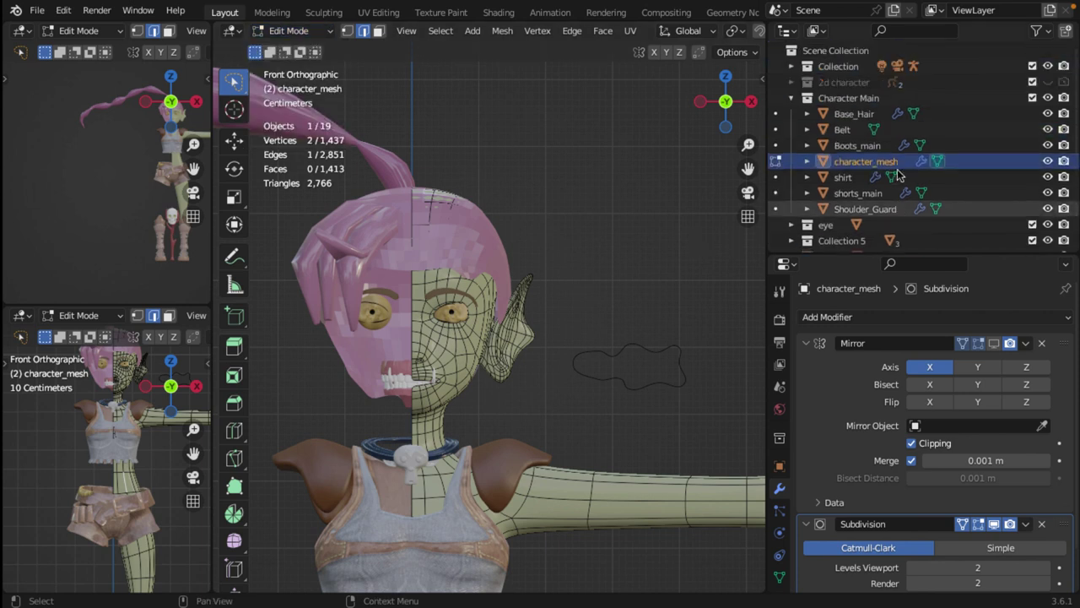
left_click(1047, 114)
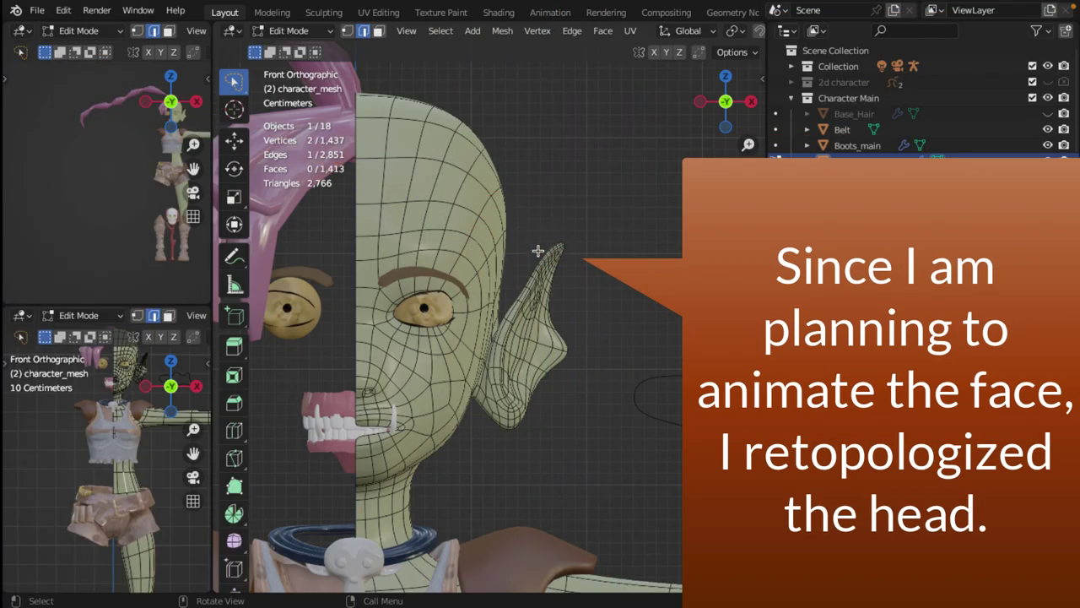
Switch to face select and pick loops down the face, around the eye, and across the forehead
scroll(549, 149, "up", 3)
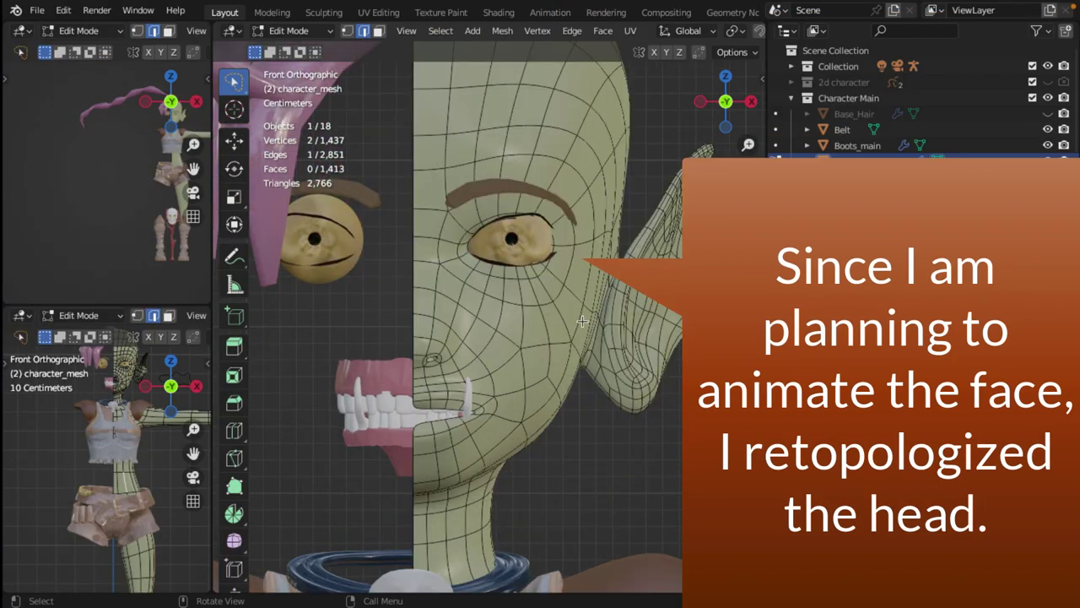
left_click(478, 211, "alt")
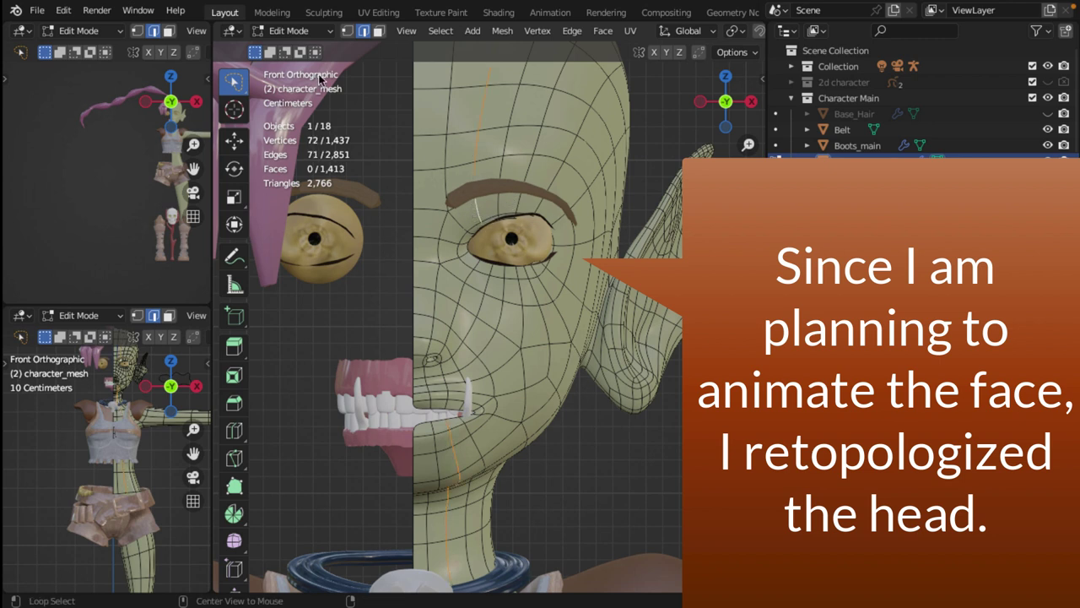
left_click(379, 31)
left_click(487, 204, "alt")
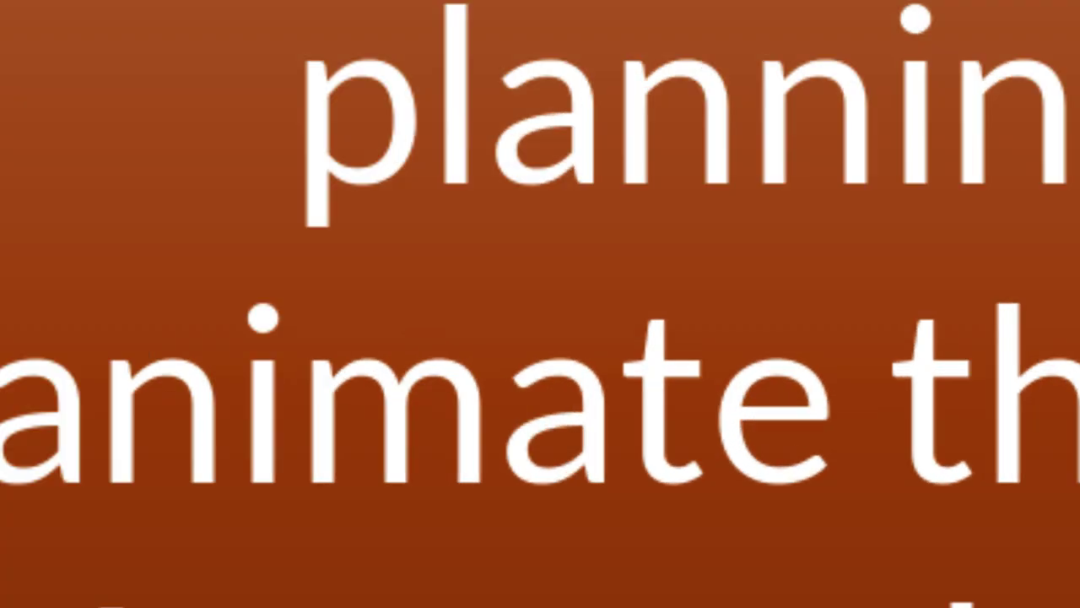
left_click(554, 241, "alt")
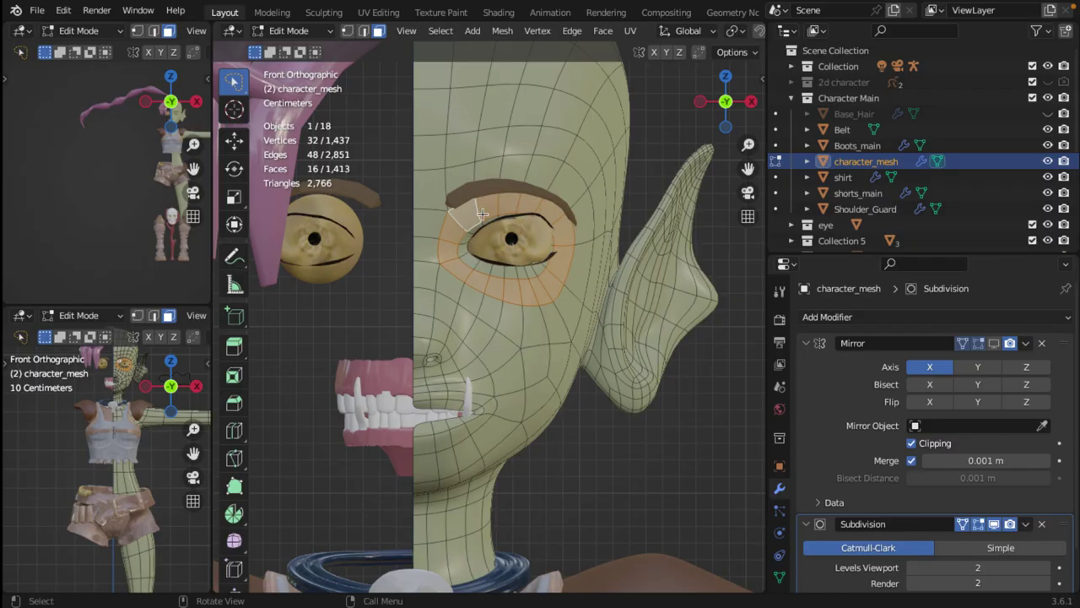
left_click(456, 150, "alt")
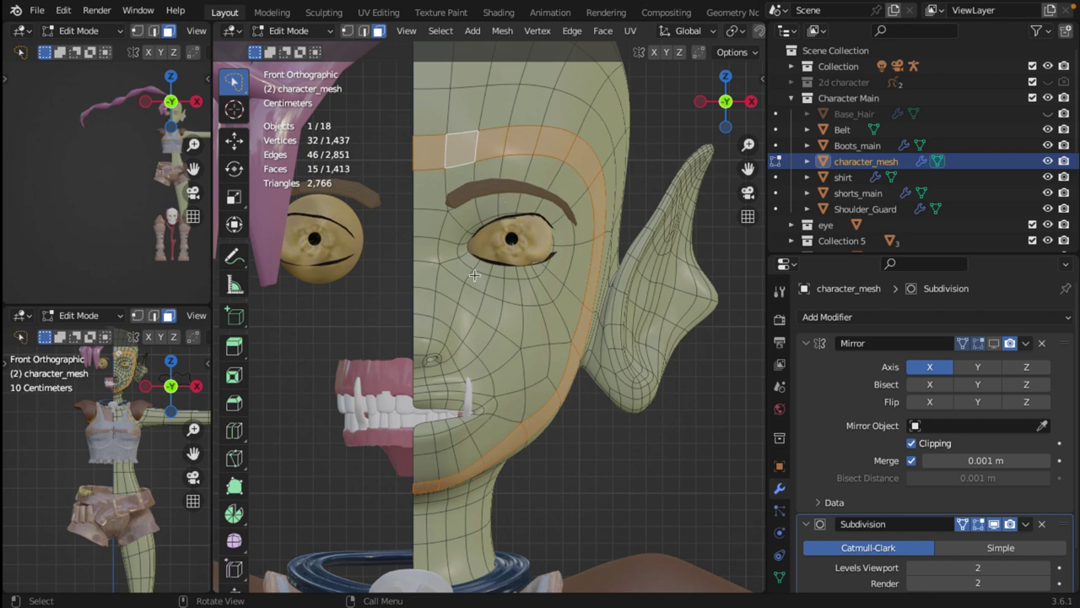
Select face loops around the eye, cheek, mouth, lower lip and along the centre line
left_click(442, 180, "alt")
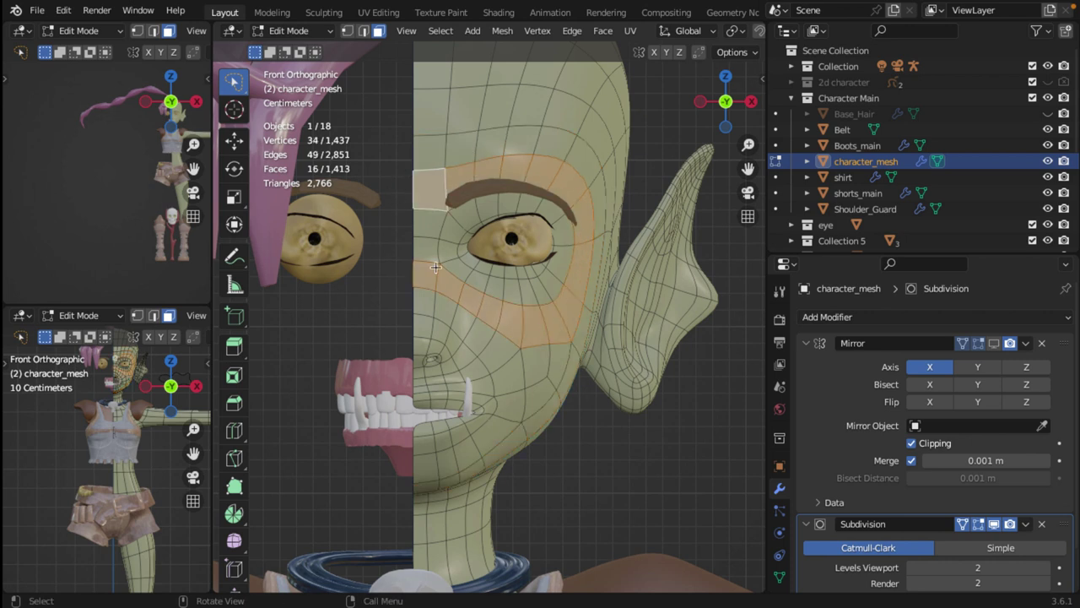
left_click(447, 313, "alt")
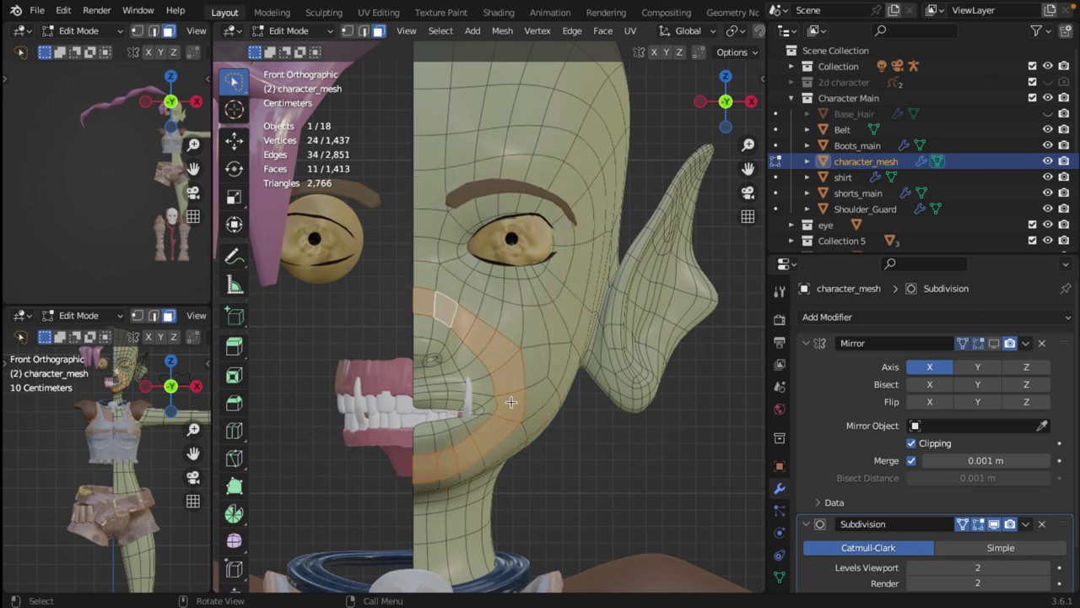
left_click(440, 436, "alt")
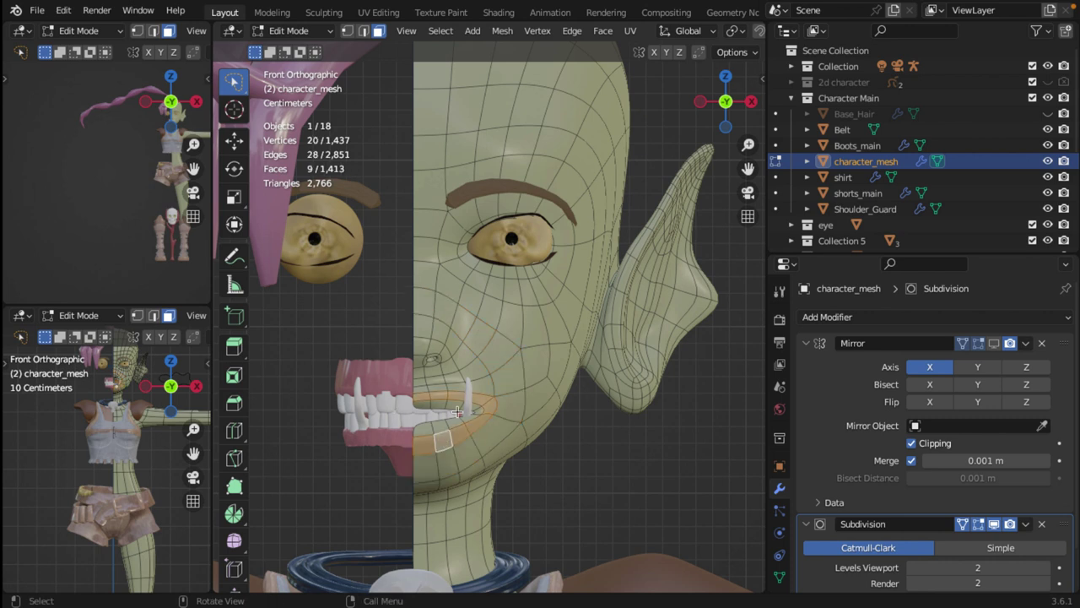
left_click(432, 328, "alt")
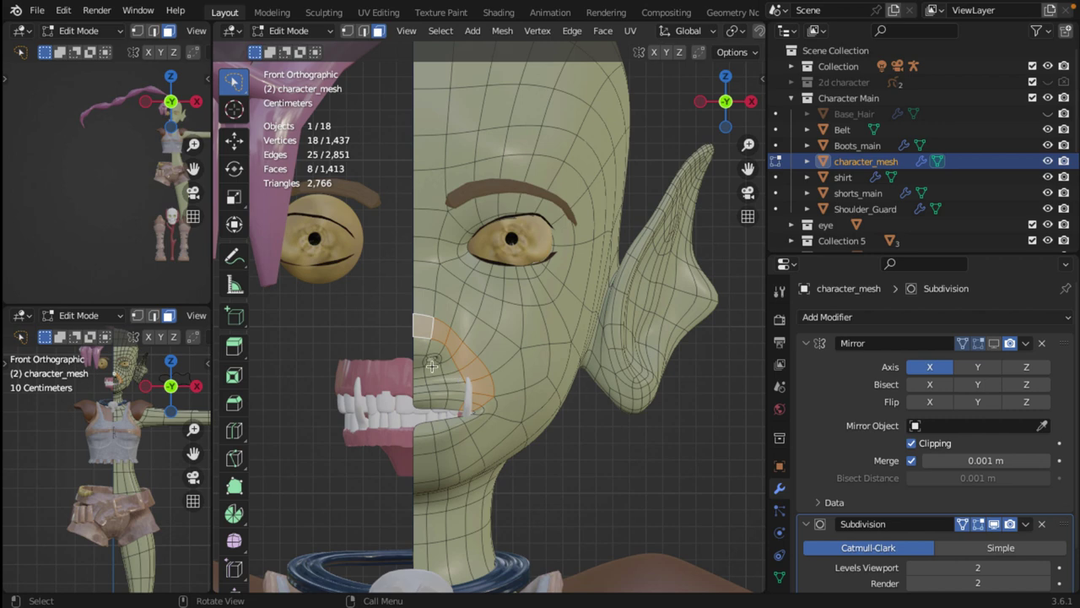
left_click(432, 368, "alt")
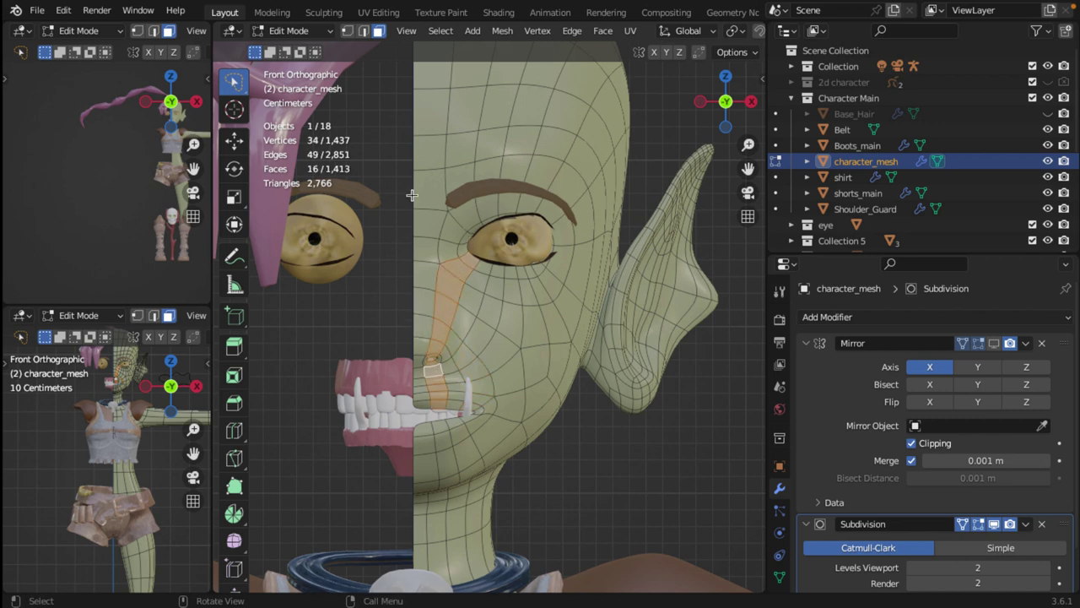
left_click(427, 131, "alt")
scroll(424, 269, "down", 5)
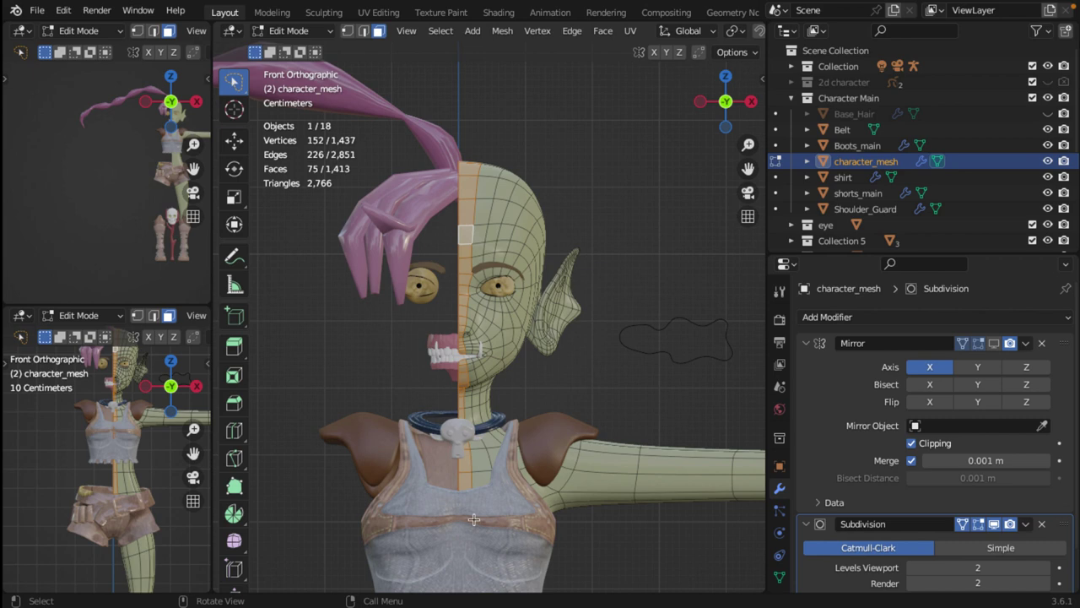
Hide shorts_main and return to the front orthographic view
middle_click_drag(477, 515, 504, 52, "shift")
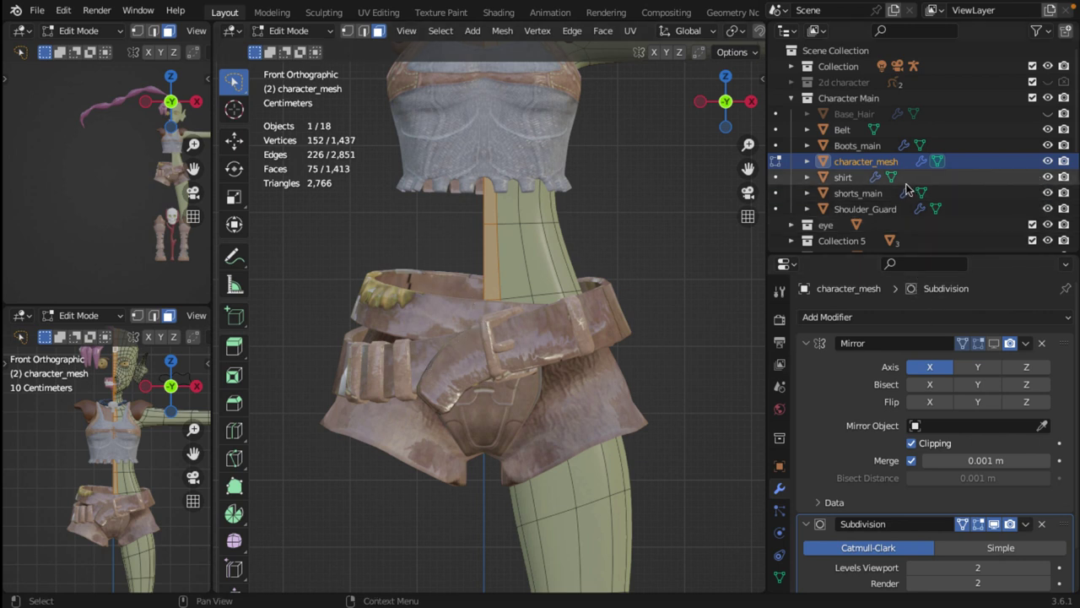
left_click(1047, 192)
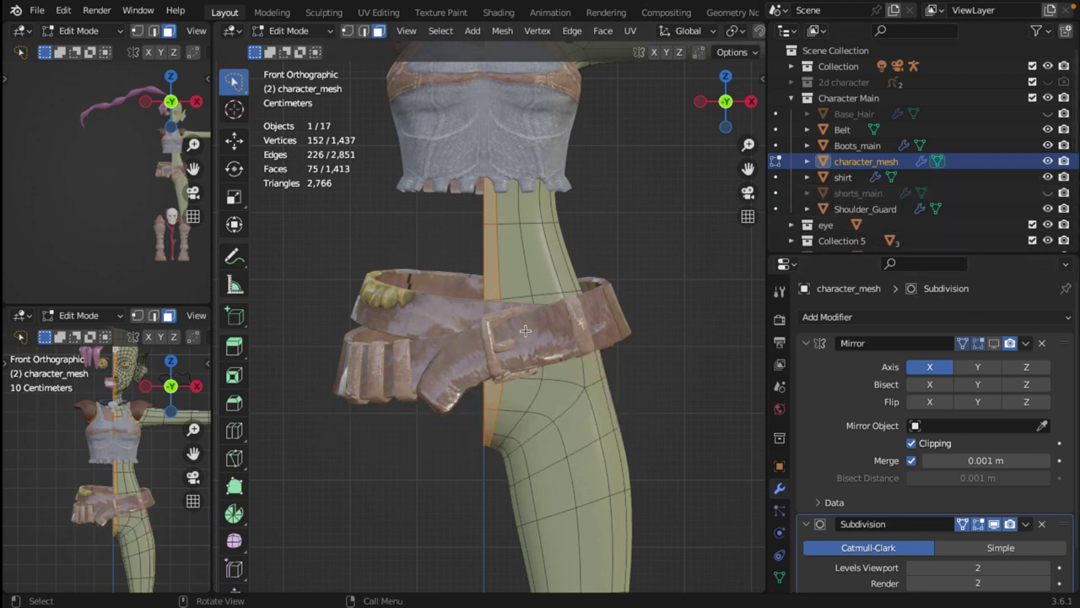
middle_click_drag(714, 278, 528, 328)
key("KP_1")
scroll(490, 460, "up", 5)
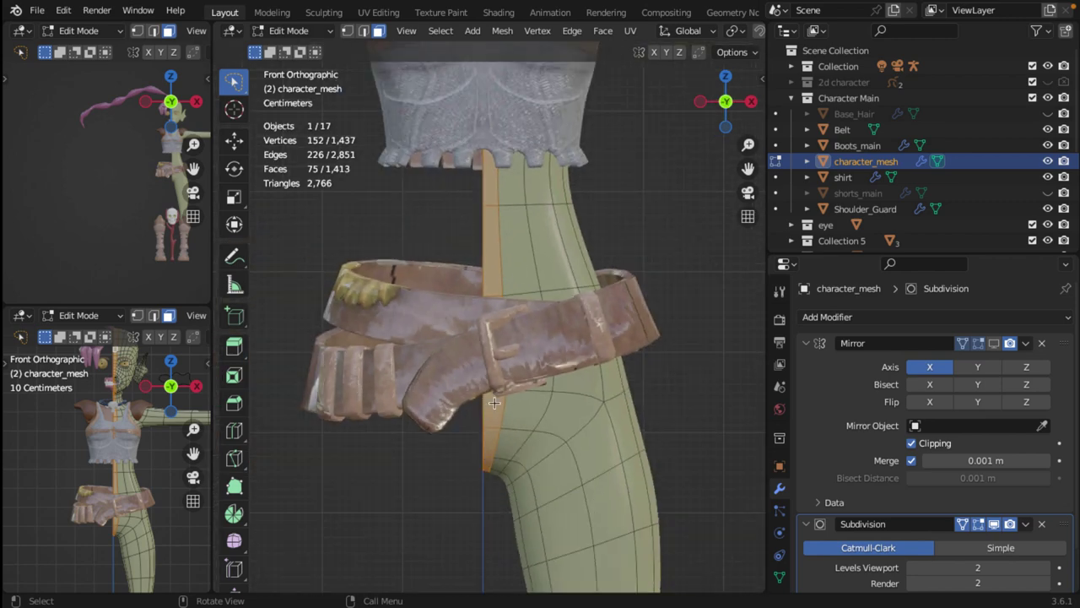
middle_click_drag(502, 295, 506, 439, "shift")
scroll(928, 168, "down", 3)
Show the hair, shorts and LowPoly_head again, and hide BezierCircle
left_click(1047, 162)
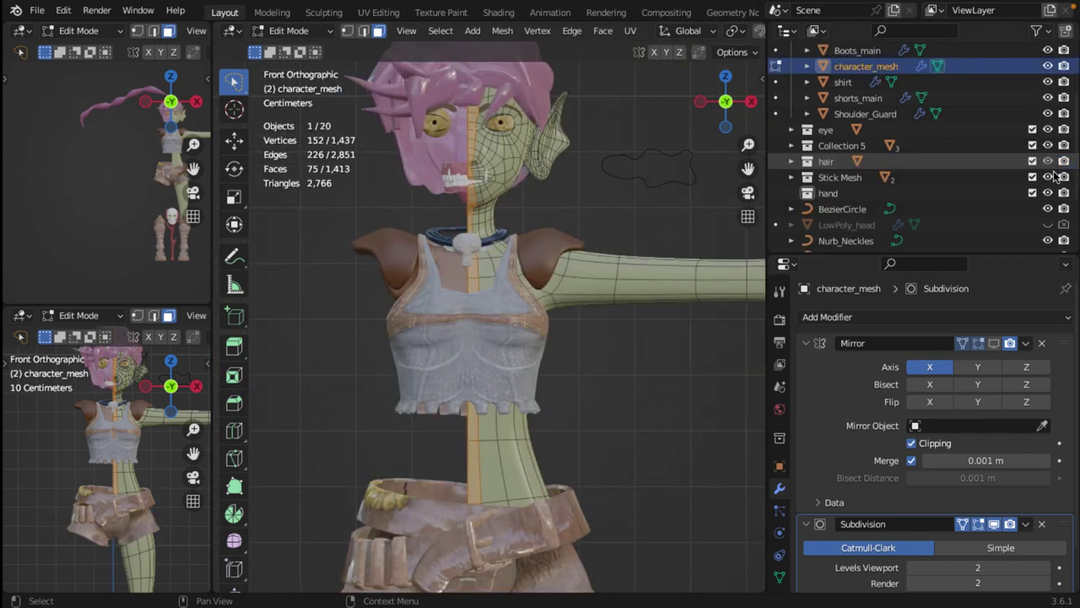
left_click(1047, 225)
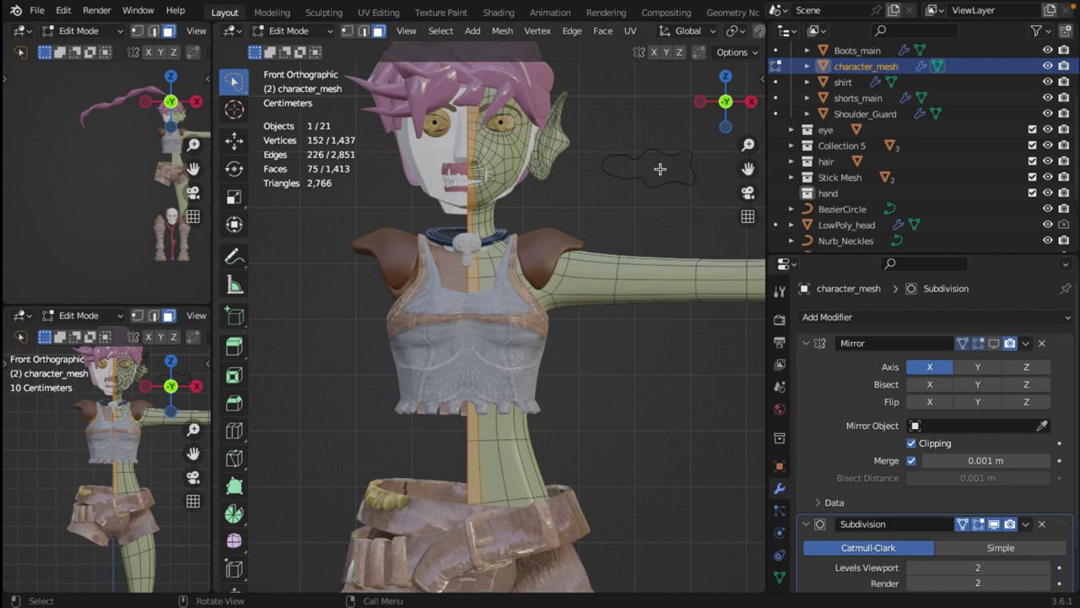
left_click(1048, 210)
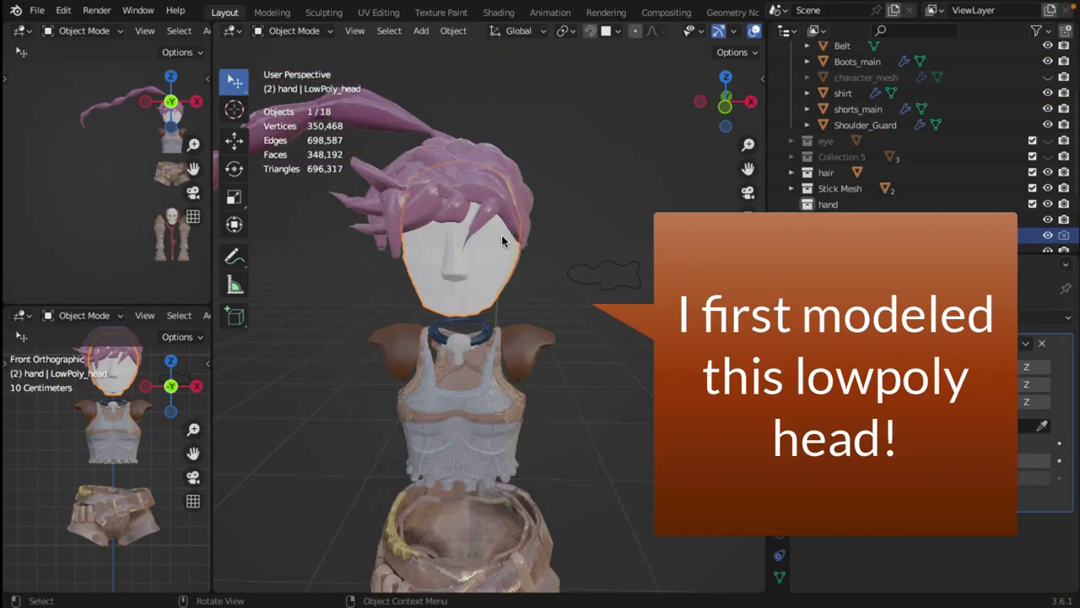
Slide LowPoly_head along X to the right of the hair with the Move tool
scroll(501, 234, "down", 3)
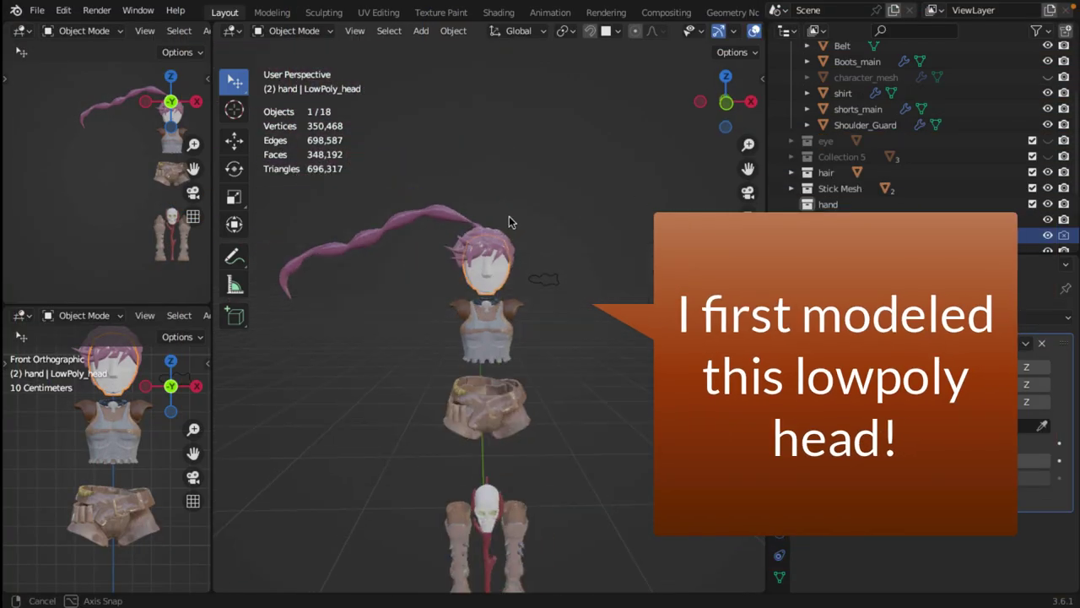
left_click(234, 140)
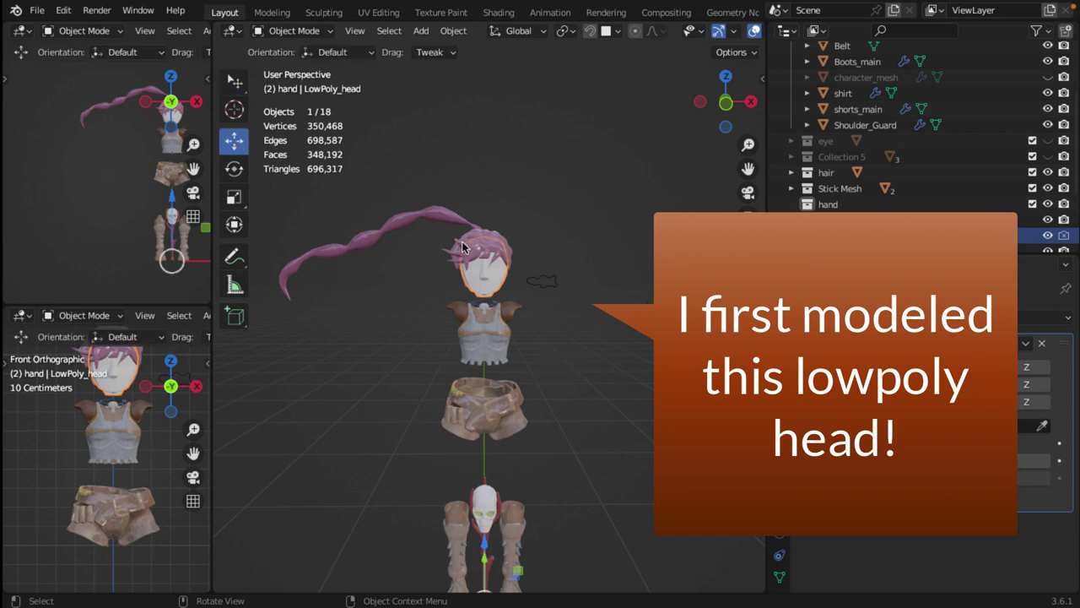
scroll(489, 269, "down", 2)
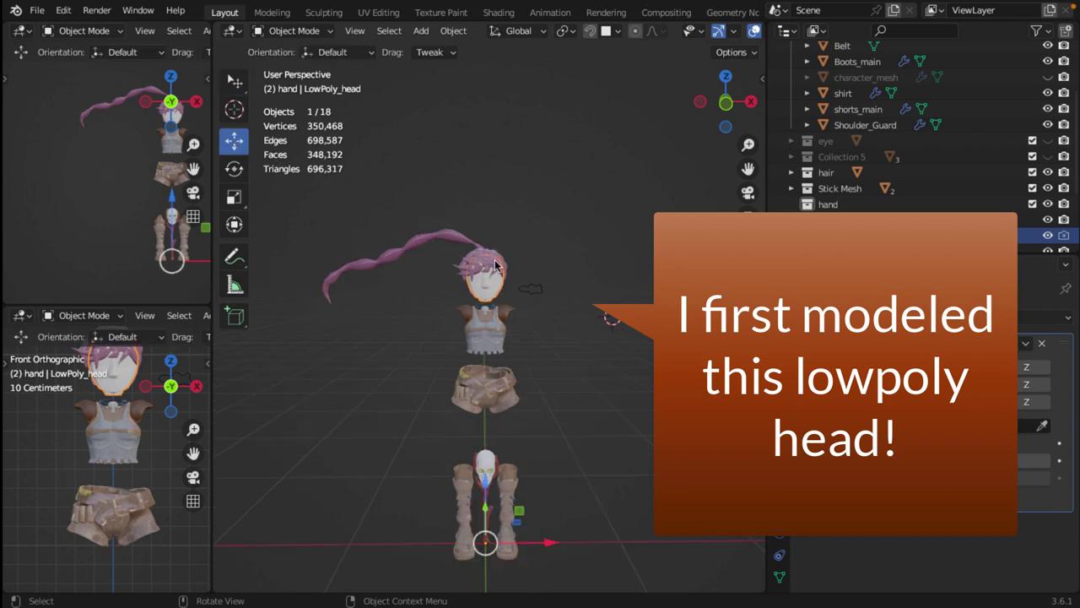
left_click_drag(549, 542, 639, 542)
scroll(624, 355, "up", 3)
scroll(632, 337, "down", 3)
middle_click_drag(629, 337, 546, 237)
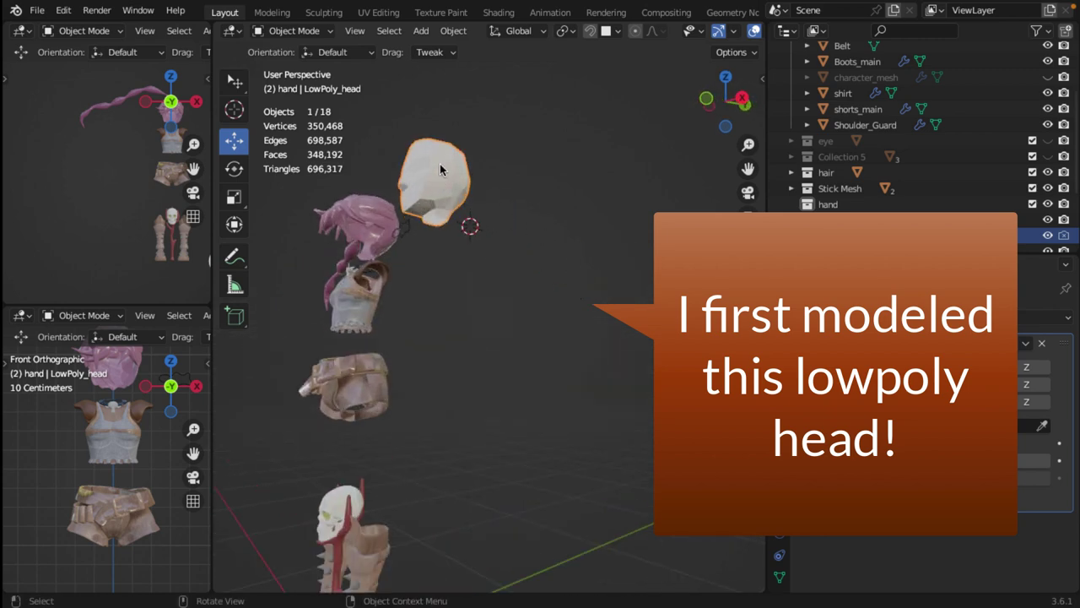
key("KP_1")
scroll(517, 232, "up", 2)
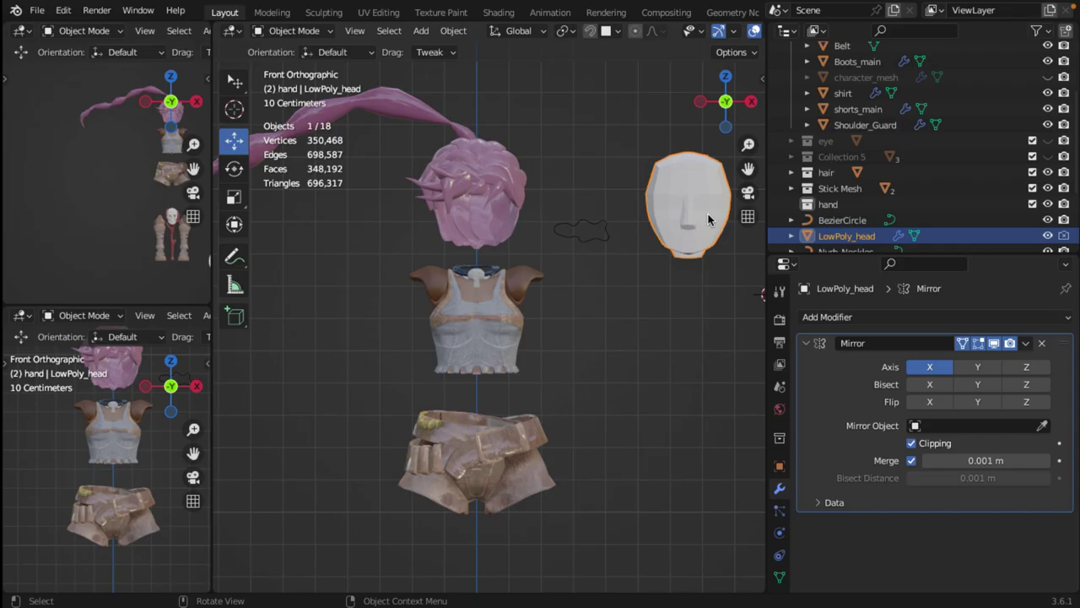
Put LowPoly_head in Edit Mode, select a face beside the nose and frame it
left_click(320, 32)
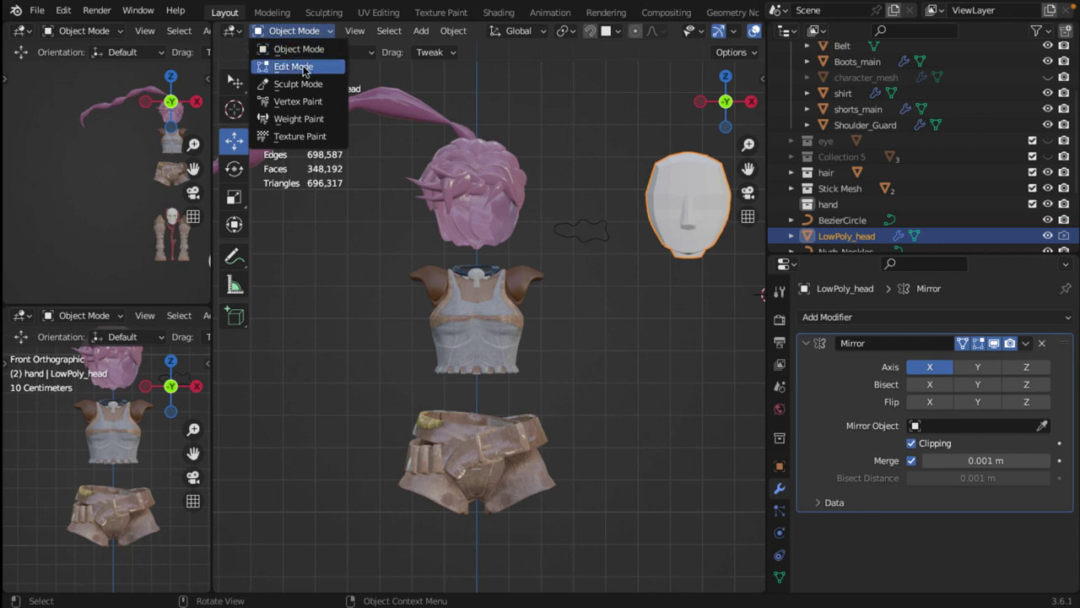
left_click(308, 66)
middle_click_drag(702, 352, 616, 314)
scroll(616, 315, "down", 4)
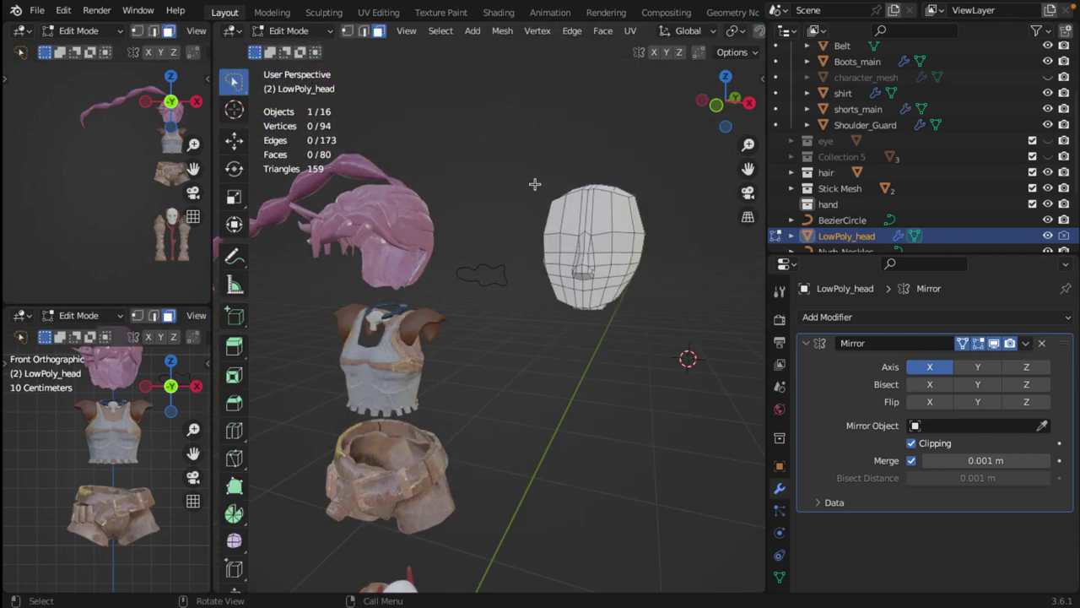
left_click(601, 254)
key("KP_Decimal")
scroll(602, 258, "down", 6)
middle_click_drag(615, 270, 523, 251)
scroll(509, 254, "up", 2)
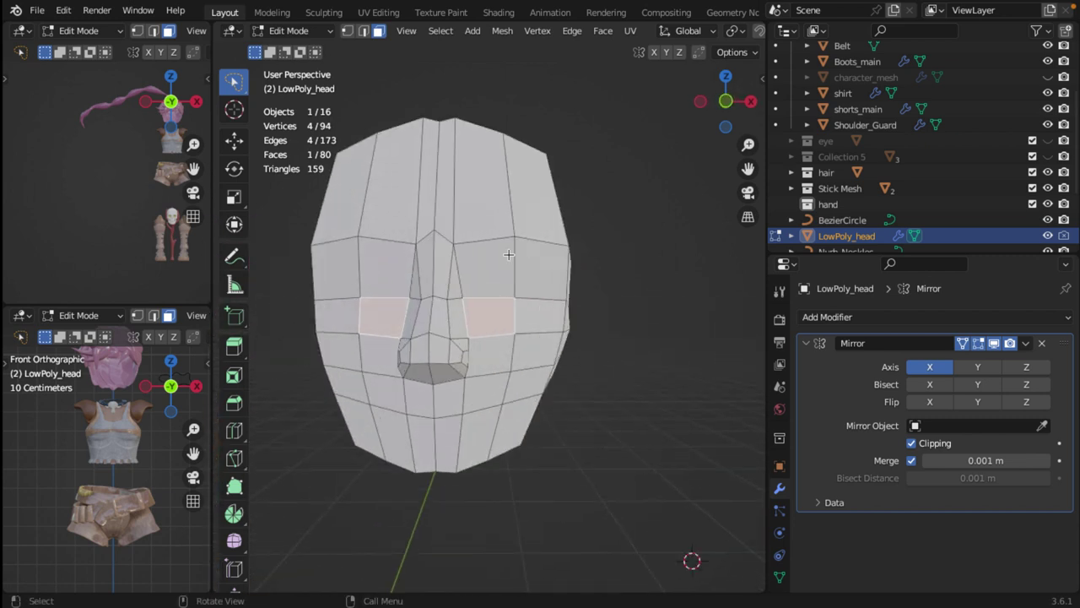
scroll(413, 216, "down", 2)
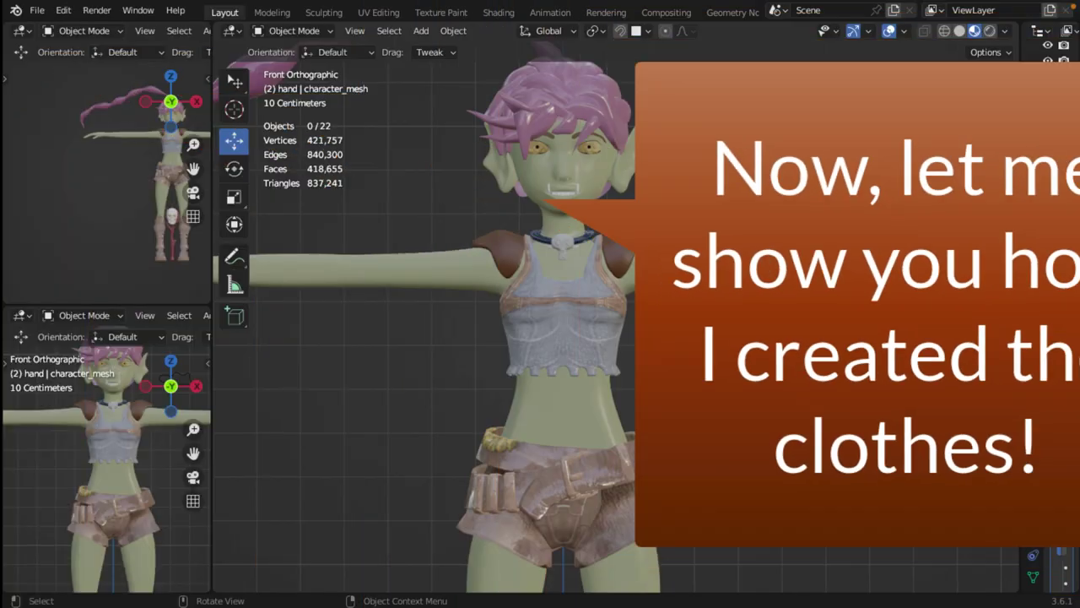
Select the Shoulder_Guard, zoom in on the torso, then select the character_mesh body
left_click(716, 277)
left_click(685, 148)
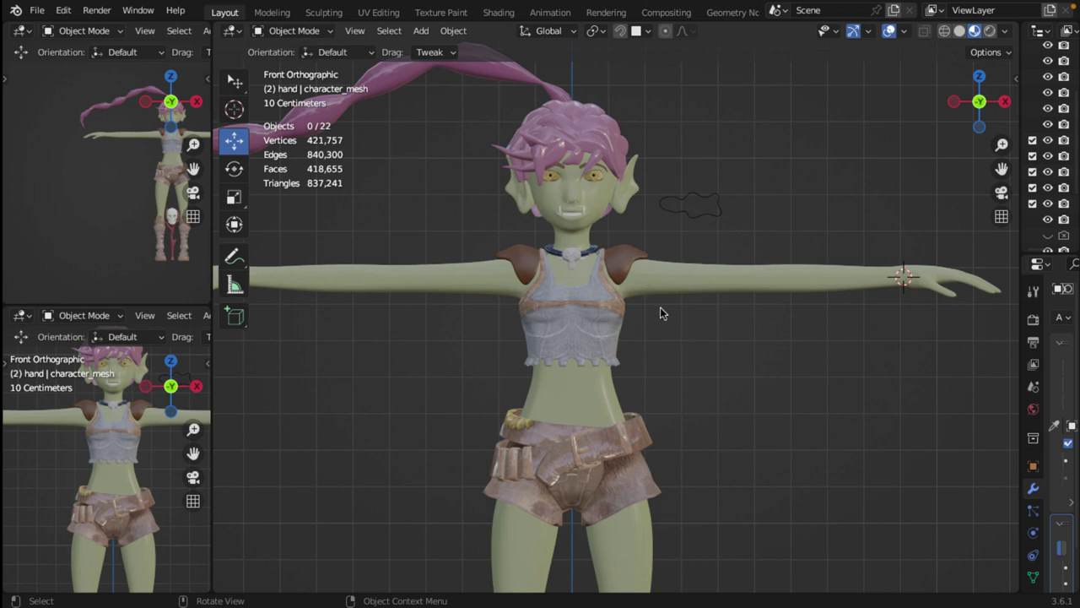
left_click(624, 269)
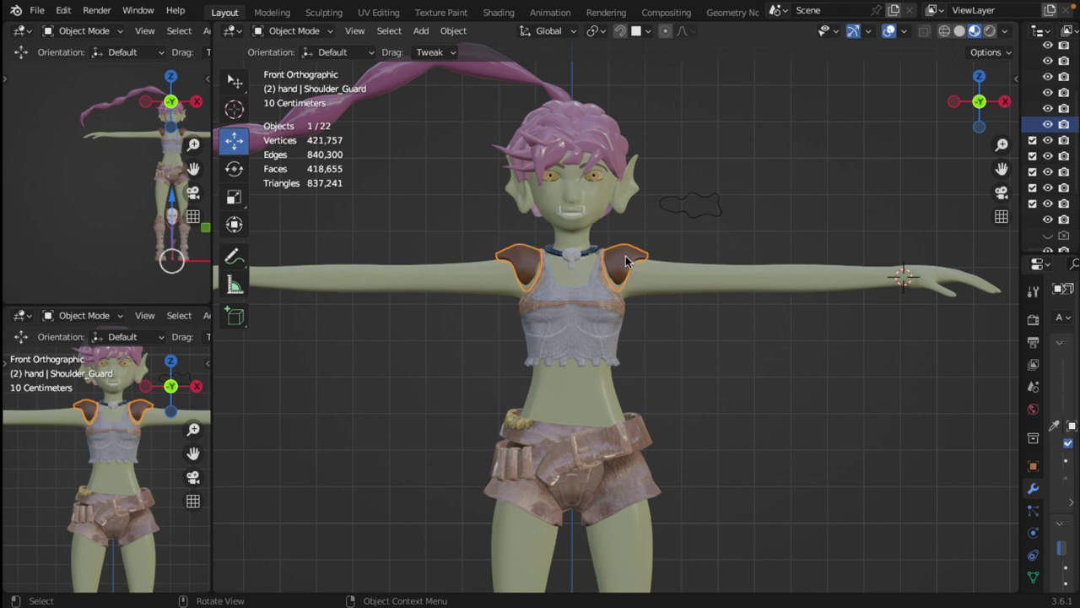
scroll(626, 262, "up", 4)
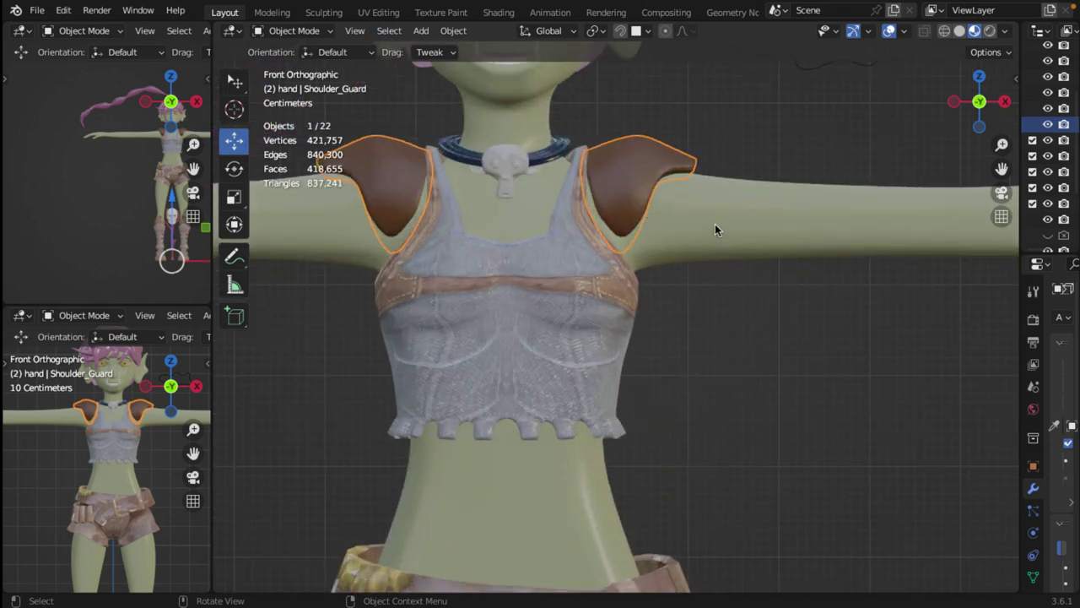
left_click(693, 212)
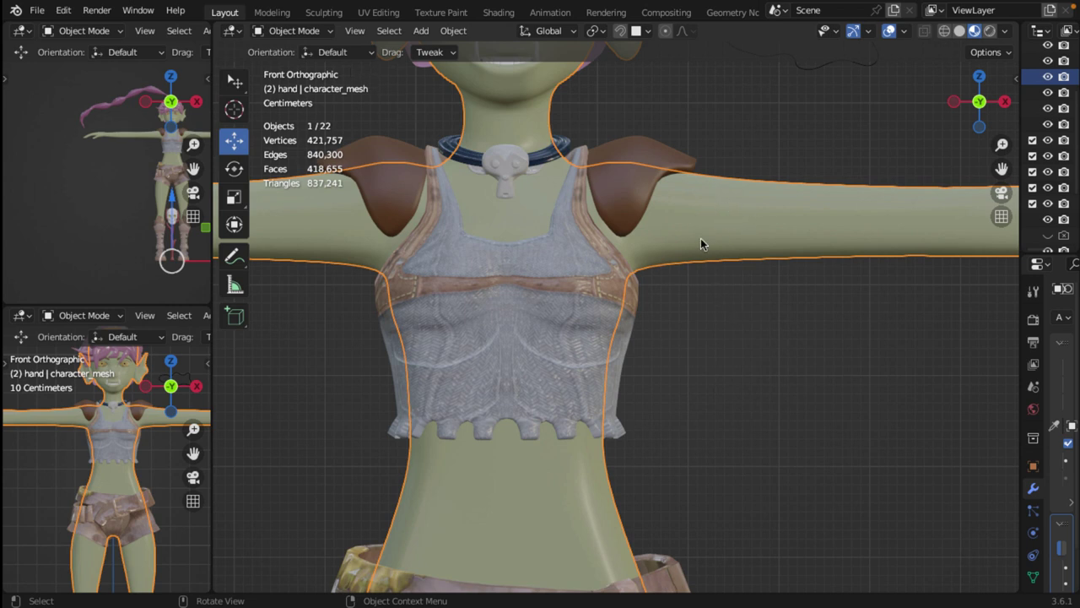
Put the body mesh in Edit Mode, select a single face, then return to Object Mode
left_click(323, 31)
left_click(307, 73)
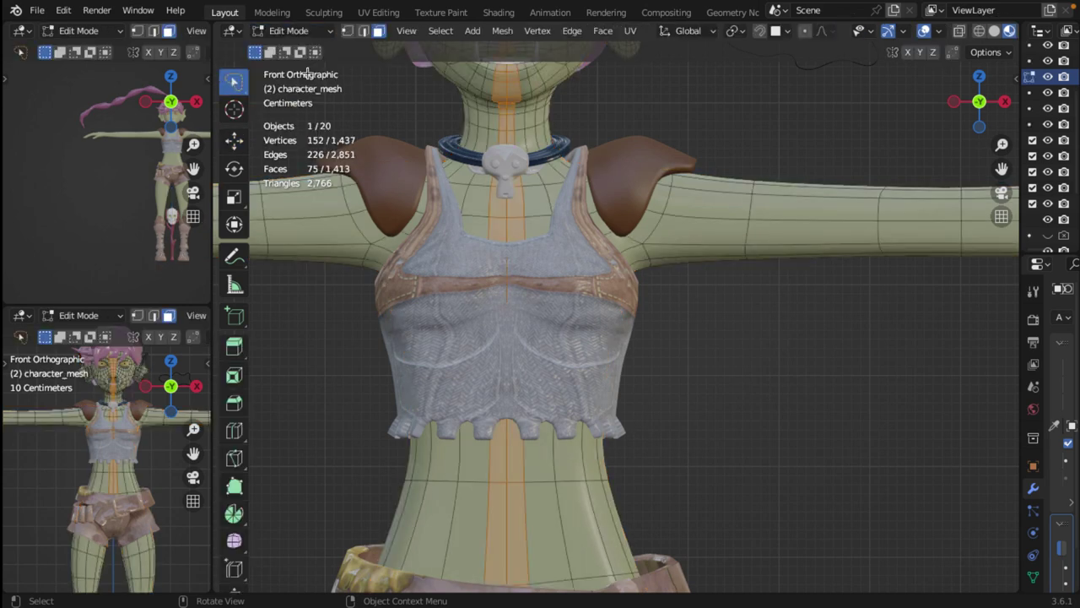
middle_click_drag(716, 292, 662, 202)
left_click(641, 220)
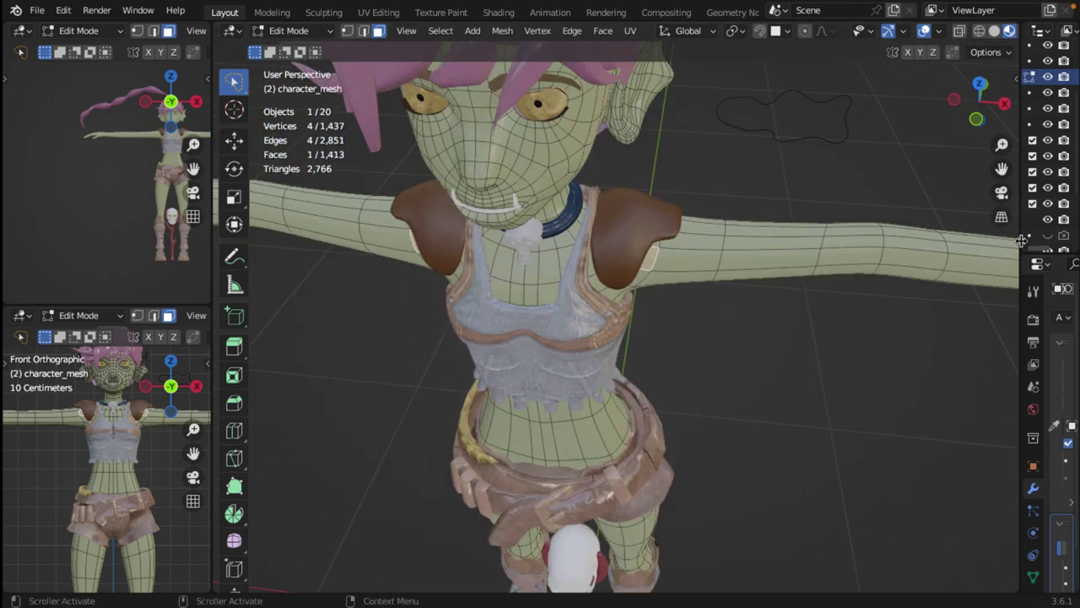
left_click(291, 30)
left_click(287, 48)
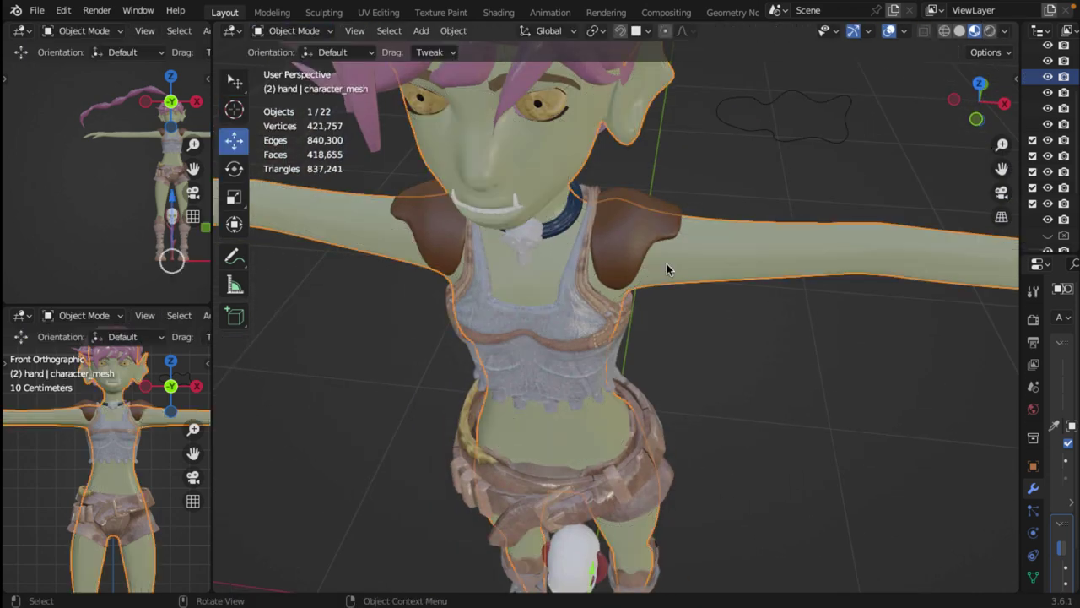
Select Shoulder_Guard and hide it with its Outliner eye icon
left_click(636, 235)
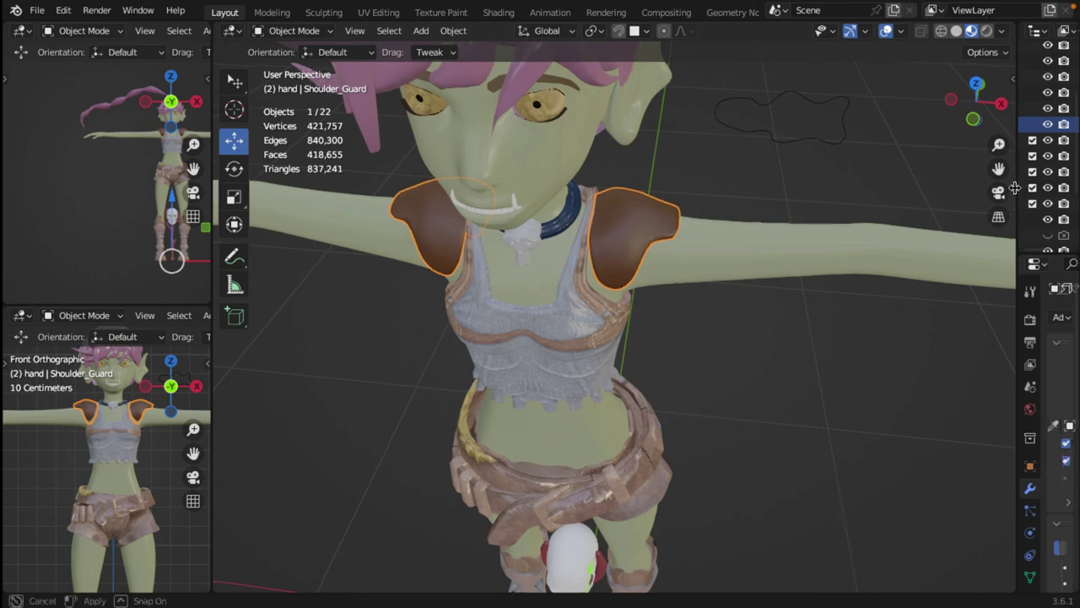
left_click_drag(1020, 187, 834, 171)
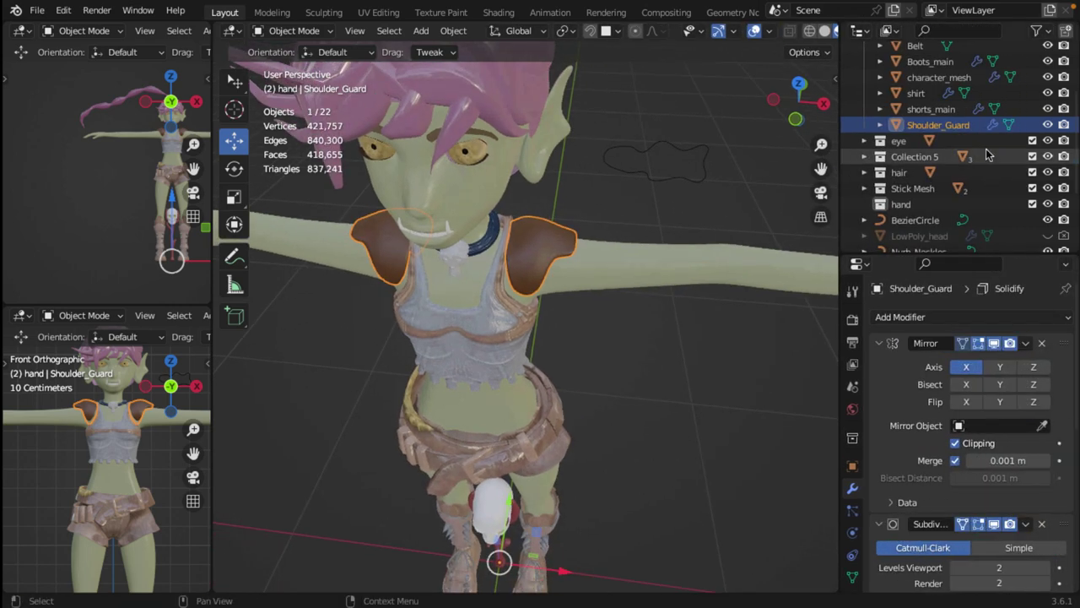
left_click(1047, 125)
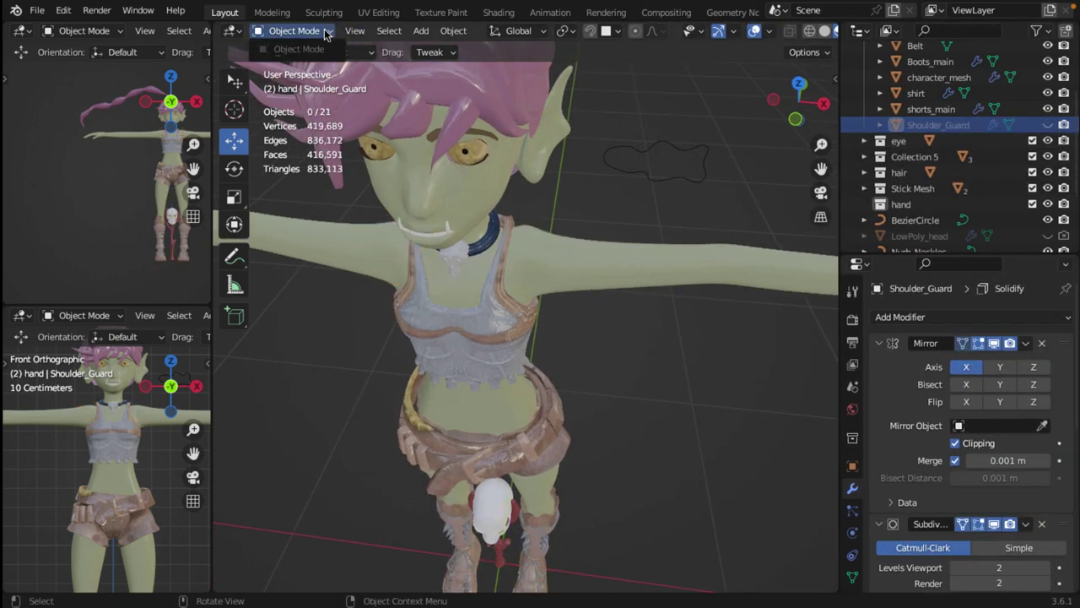
Select character_mesh and switch it into Edit Mode
left_click(354, 31)
left_click(564, 253)
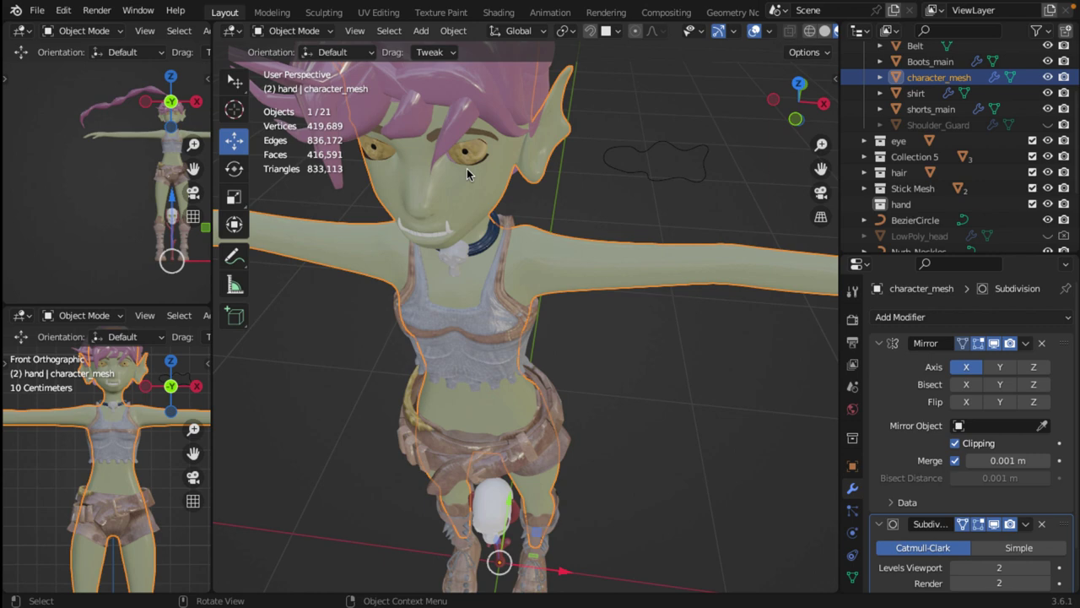
left_click(335, 31)
left_click(305, 65)
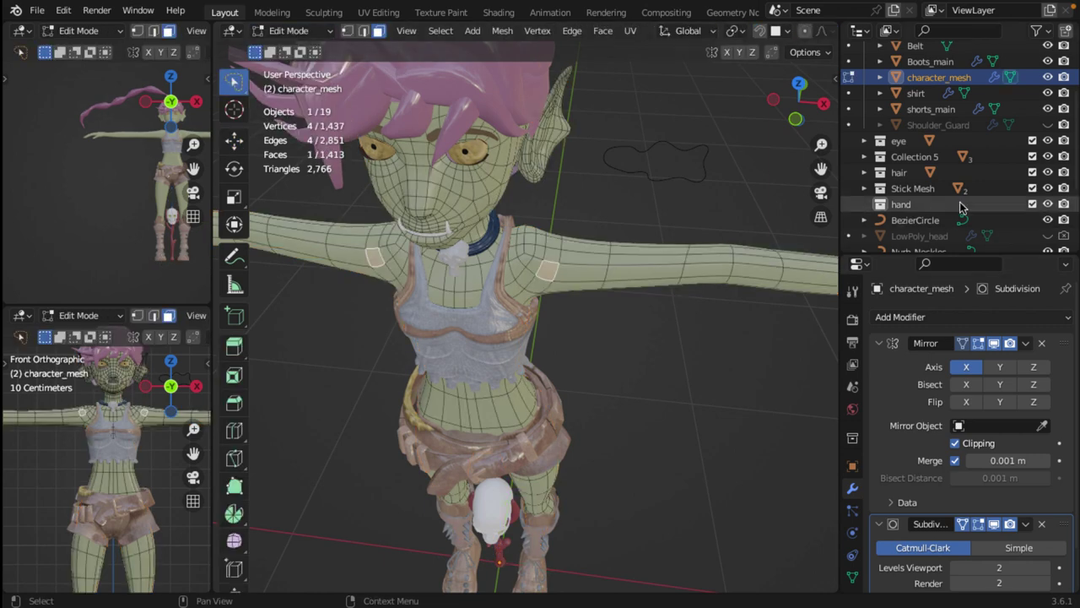
Select a patch of about seven faces on the body's shoulder
left_click_drag(839, 181, 1009, 181)
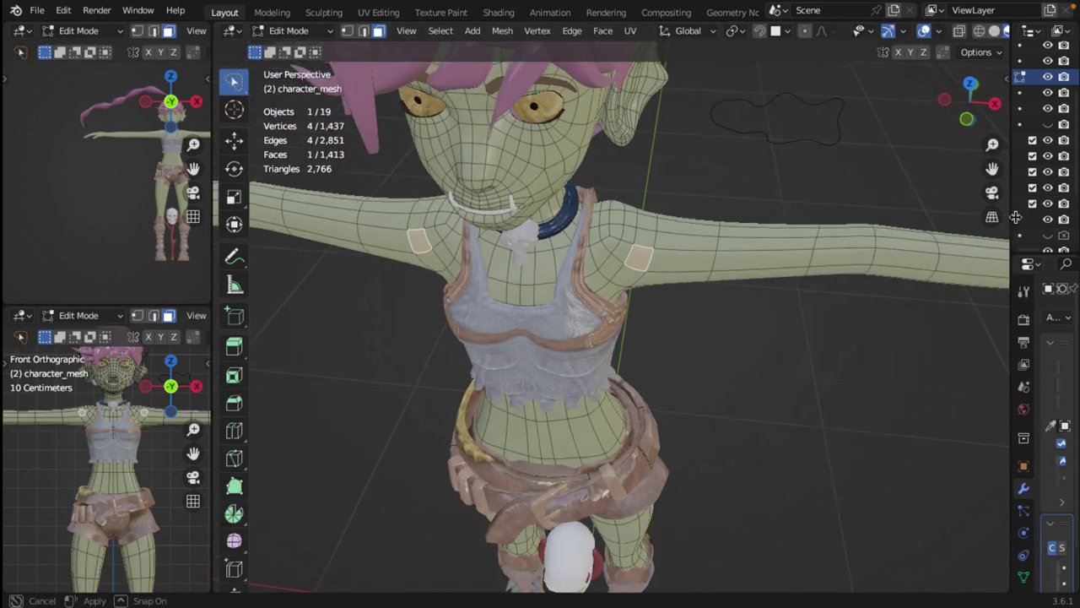
middle_click_drag(761, 228, 659, 223)
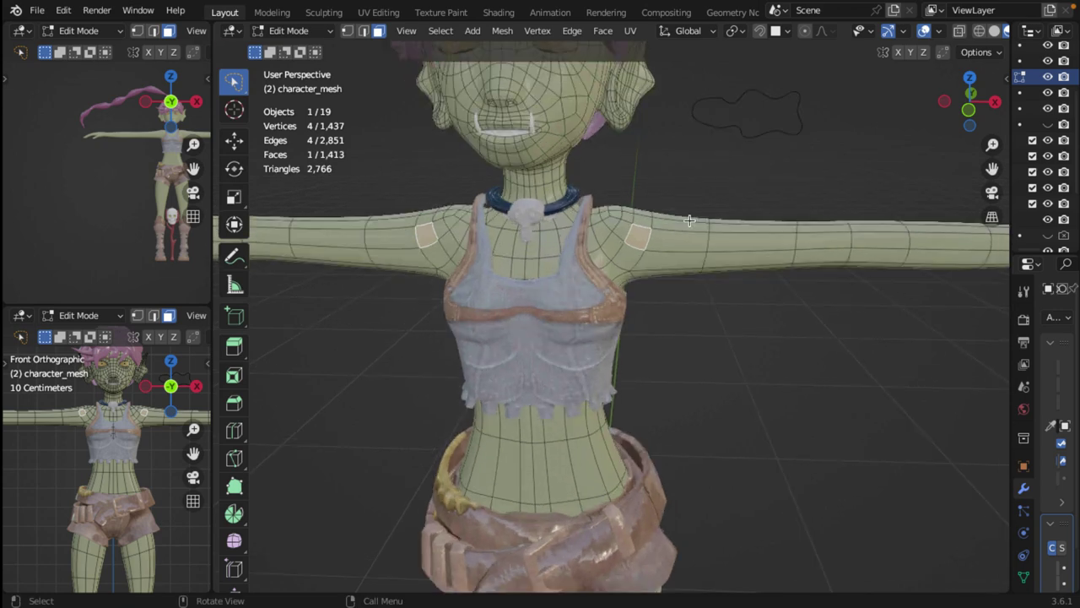
scroll(659, 223, "up", 2)
left_click(641, 223)
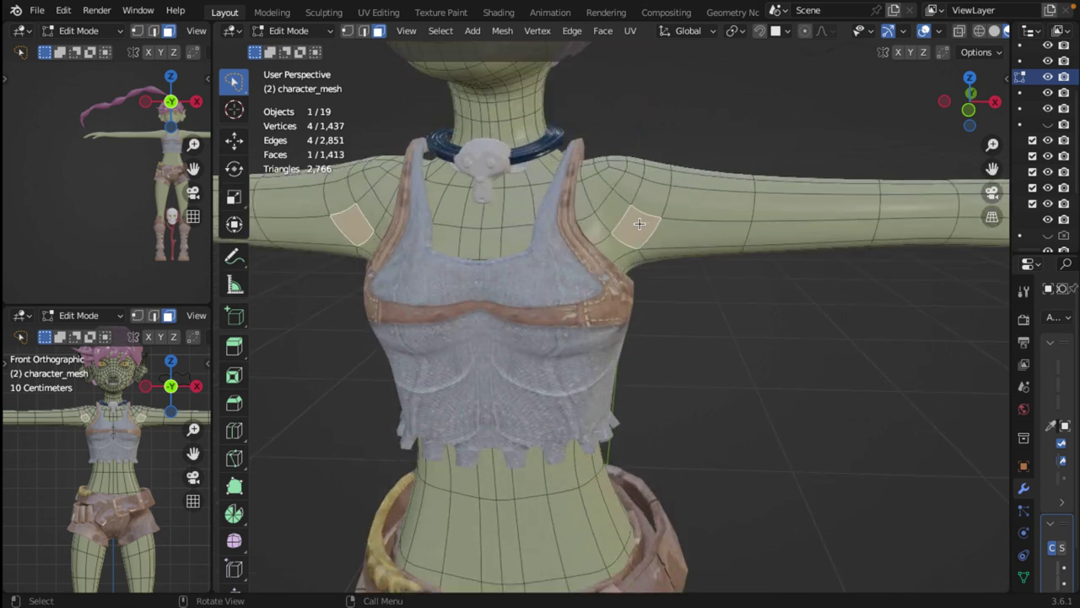
left_click(645, 199, "shift")
left_click(624, 188, "shift")
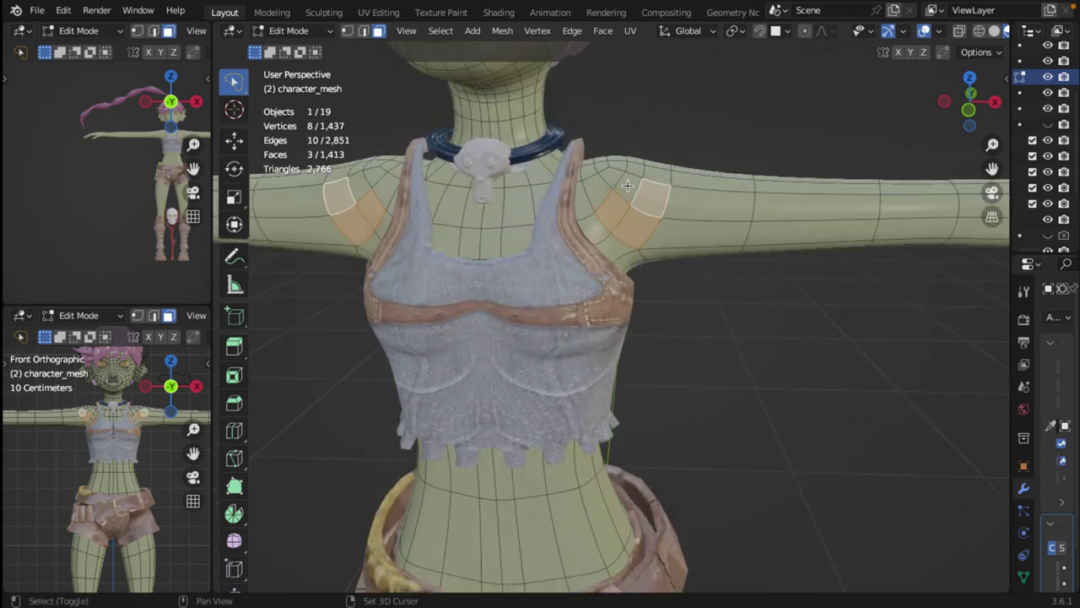
left_click(614, 202, "shift")
left_click(601, 189, "shift")
left_click(601, 173, "shift")
left_click(591, 168, "shift")
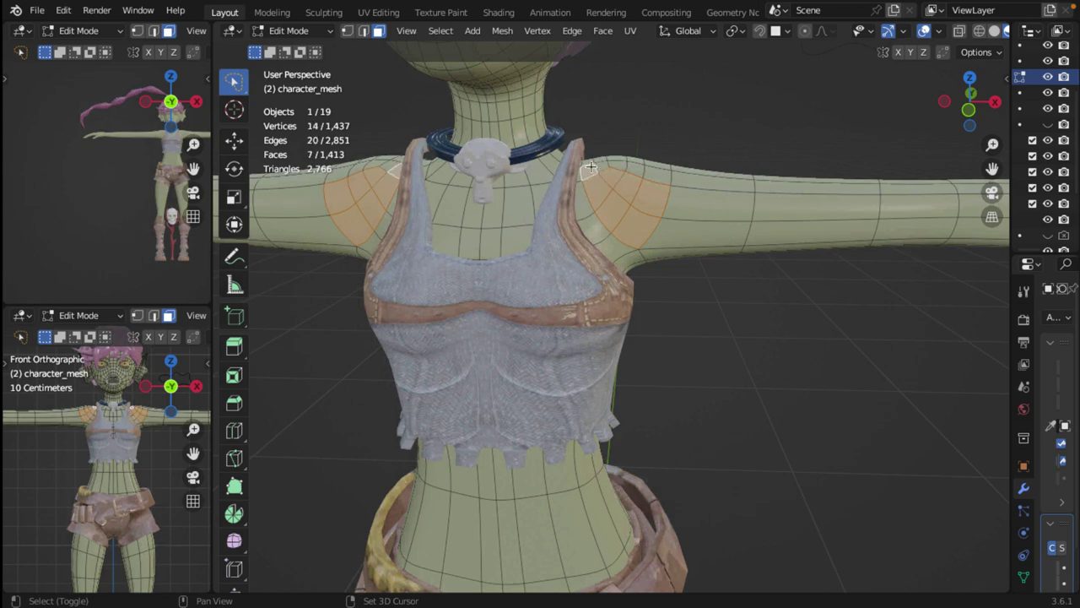
middle_click_drag(591, 167, 762, 221)
middle_click_drag(675, 216, 690, 151)
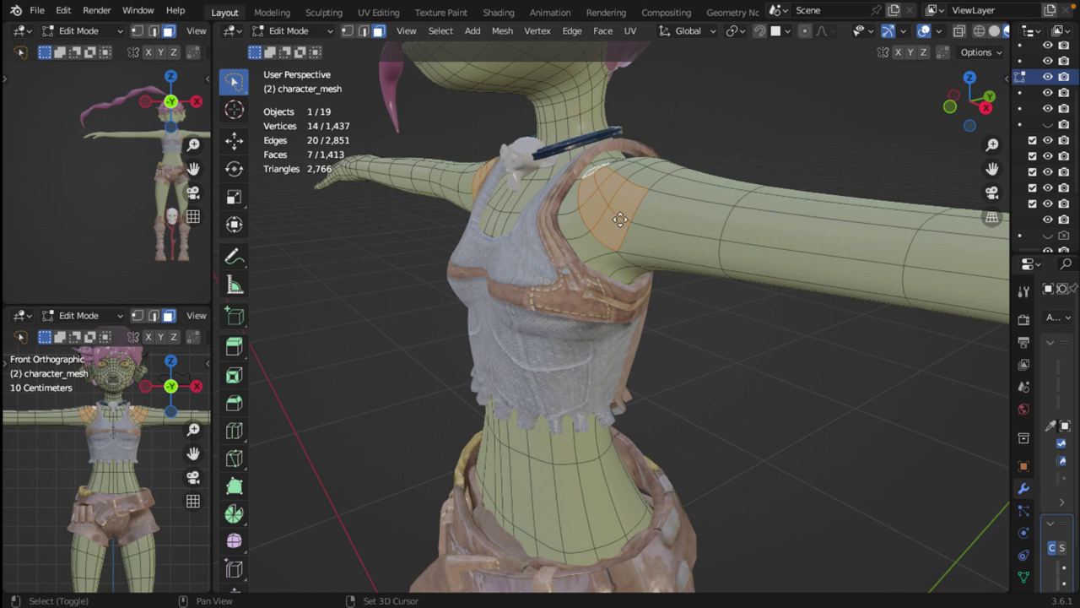
Duplicate the shoulder faces with Shift+D, try Separate, undo everything, and return to Object Mode
key("shift+d")
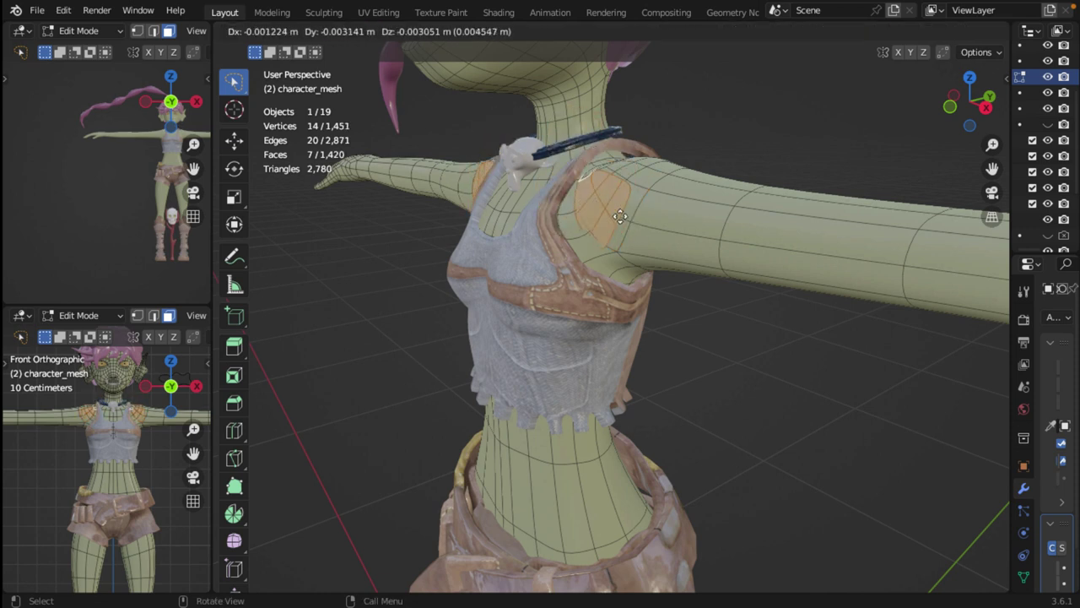
left_click(650, 182)
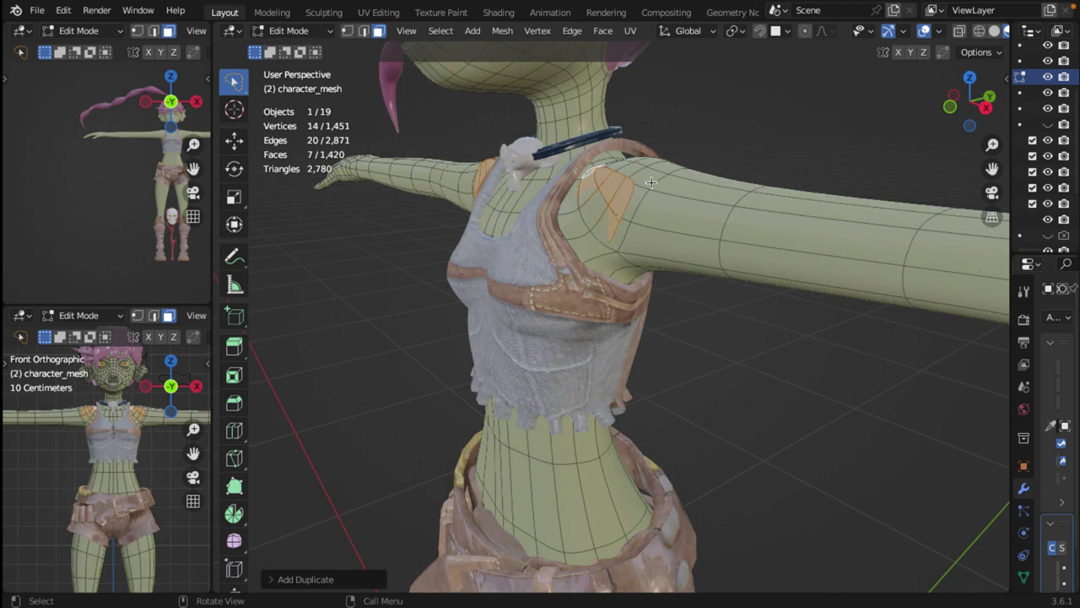
key("p")
key("ctrl+z")
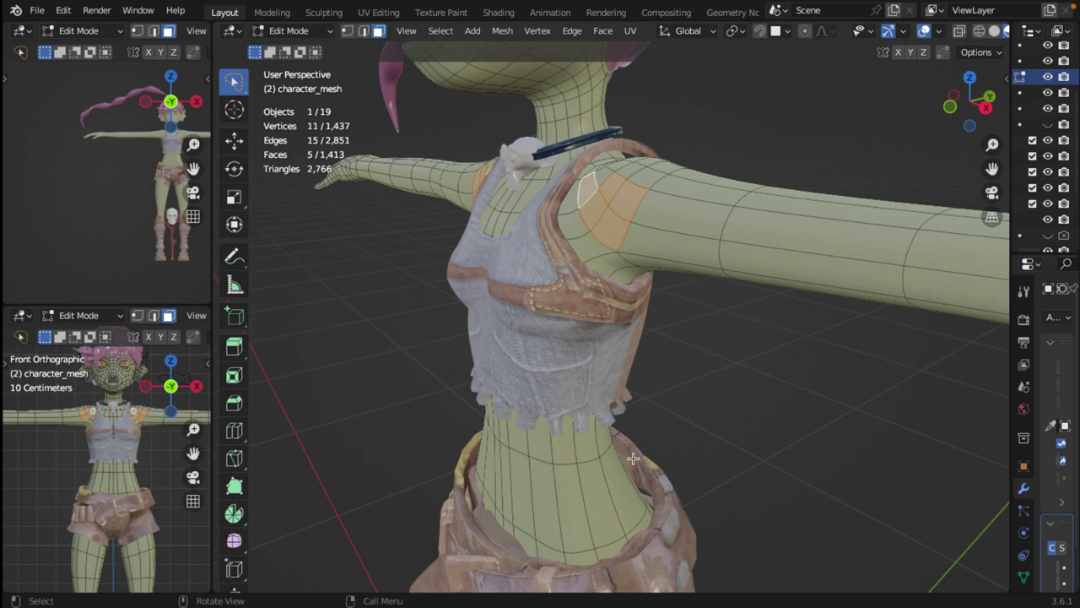
key("ctrl+z")
key("ctrl+z")
key("ctrl+z")
key("ctrl+z")
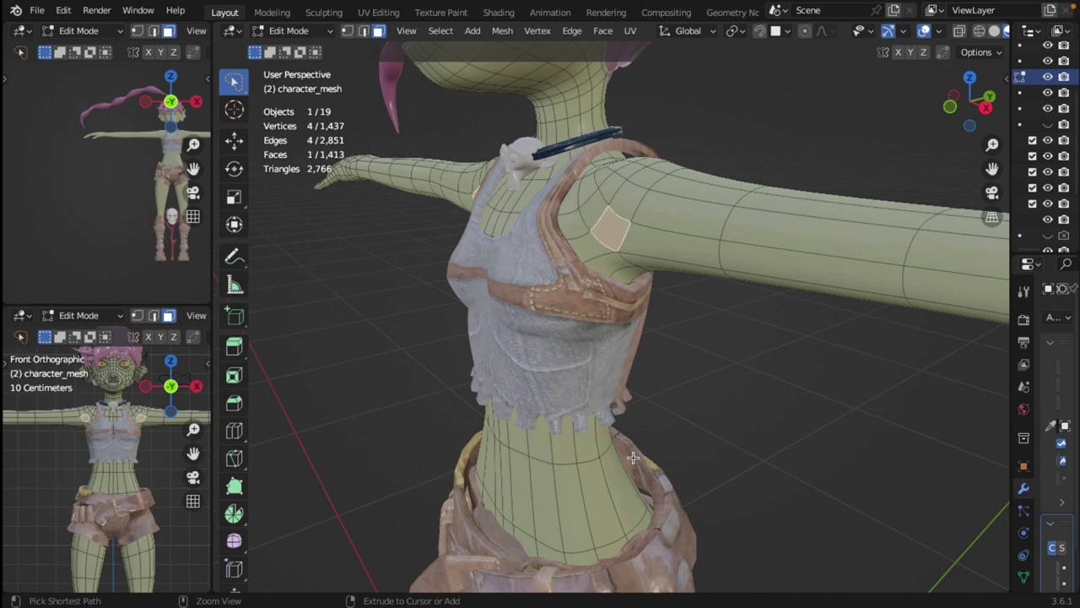
key("ctrl+z")
key("Tab")
scroll(675, 321, "down", 4)
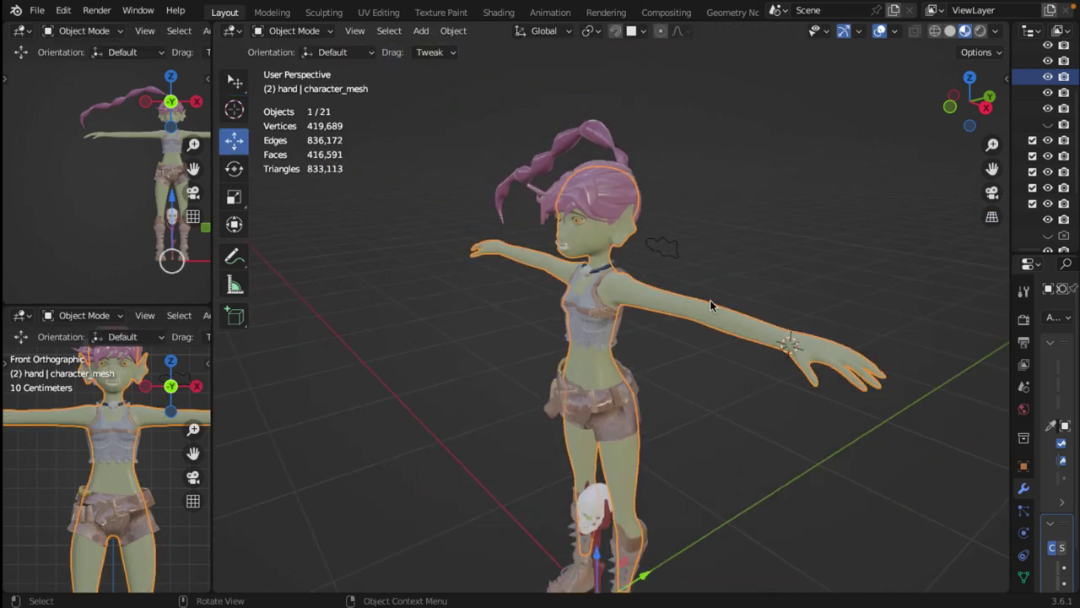
Unhide Shoulder_Guard with its Outliner eye icon
left_click_drag(1009, 237, 778, 236)
left_click(1047, 125)
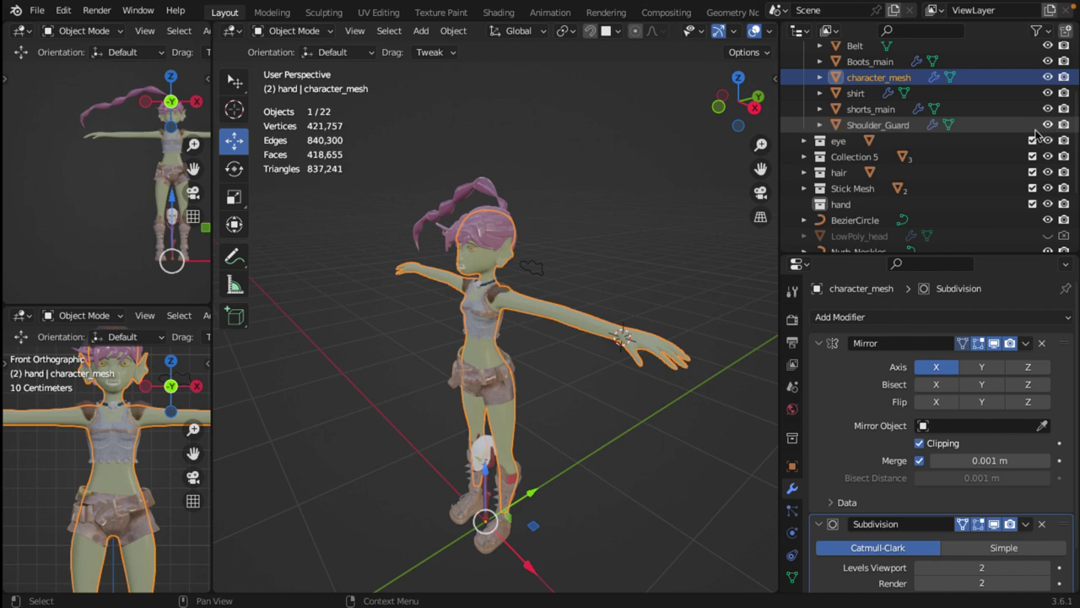
left_click_drag(779, 216, 1044, 256)
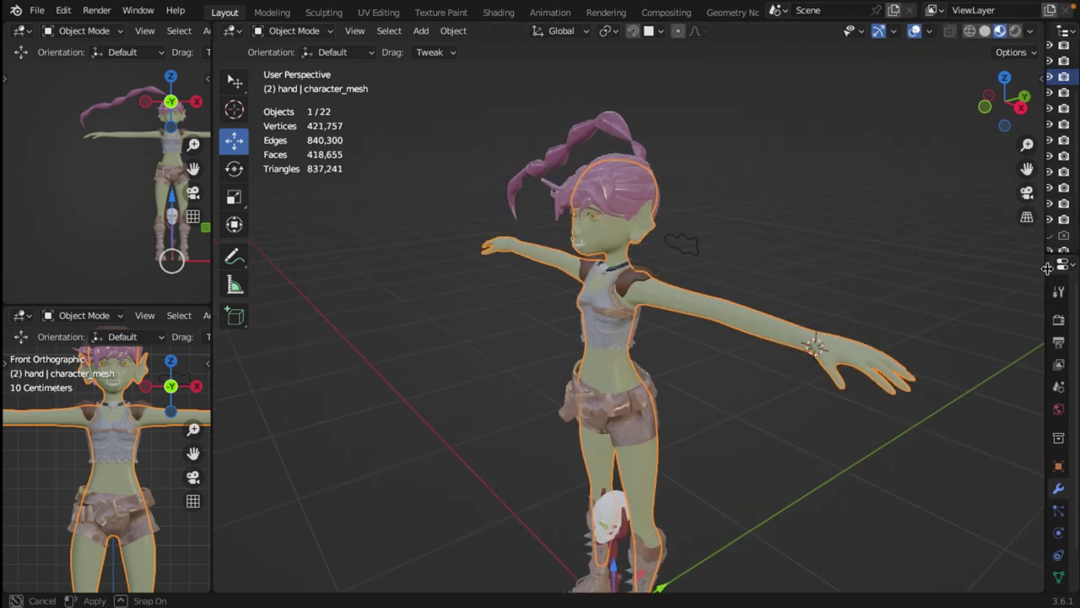
Select the shoulder guards in the viewport and switch them into Edit Mode
middle_click_drag(878, 232, 729, 209)
left_click(723, 249)
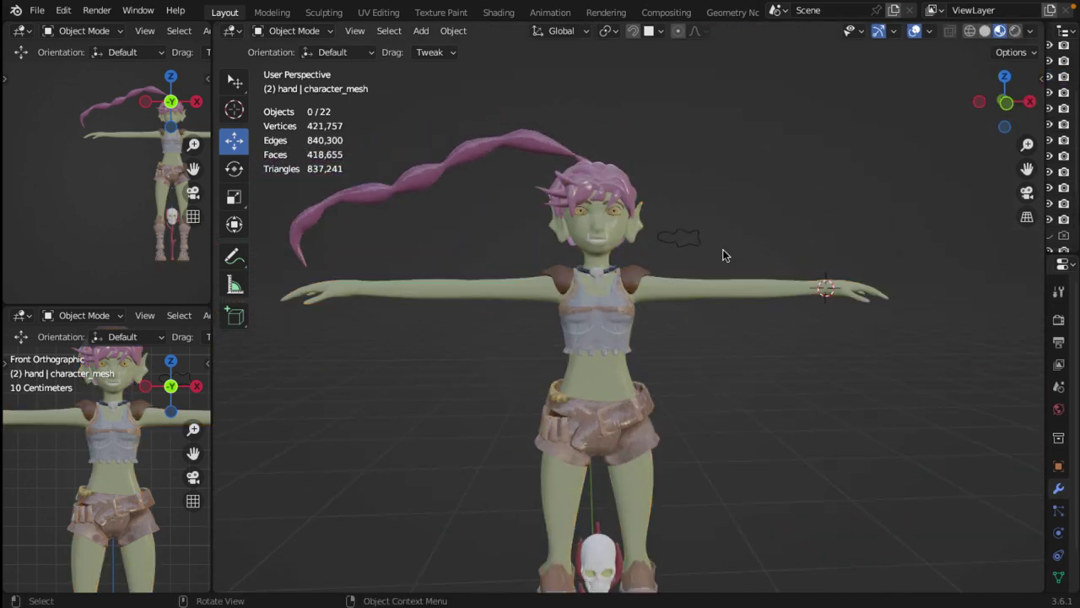
scroll(723, 249, "up", 4)
middle_click_drag(713, 272, 703, 309)
left_click(638, 239)
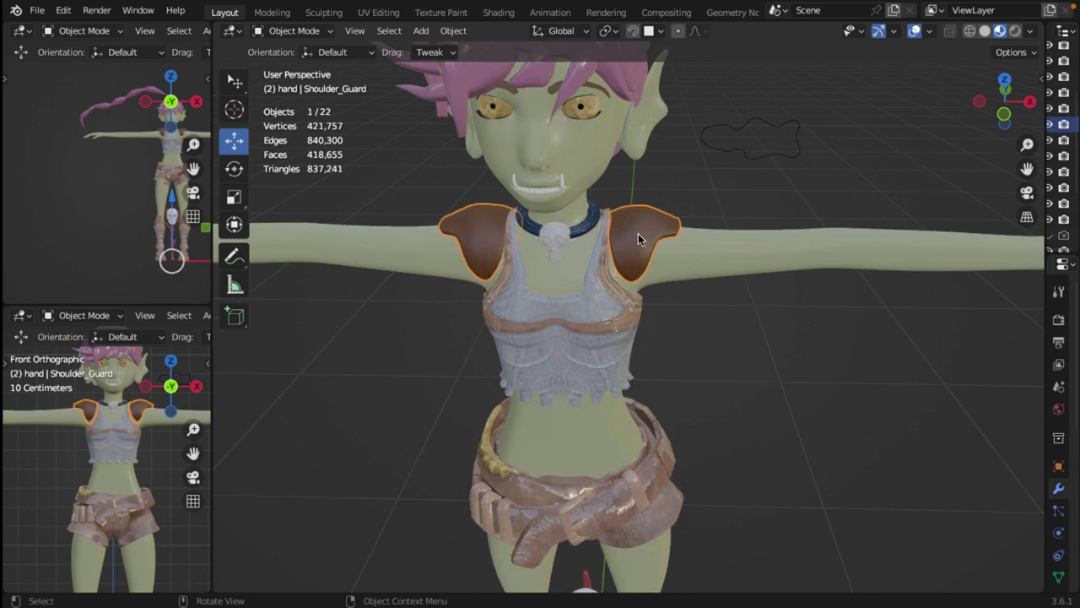
scroll(632, 235, "down", 5)
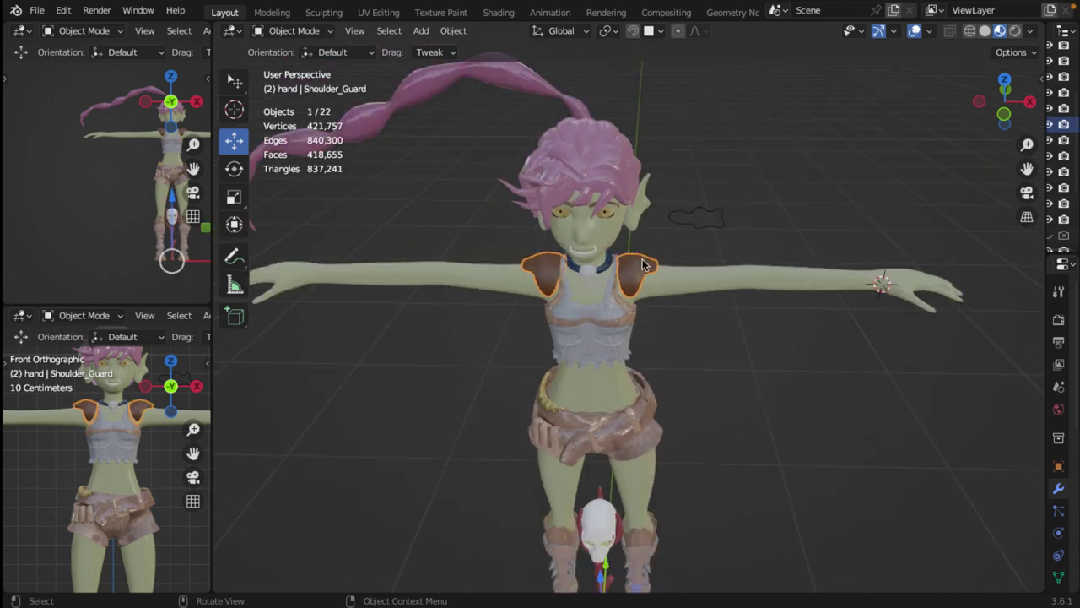
left_click(294, 31)
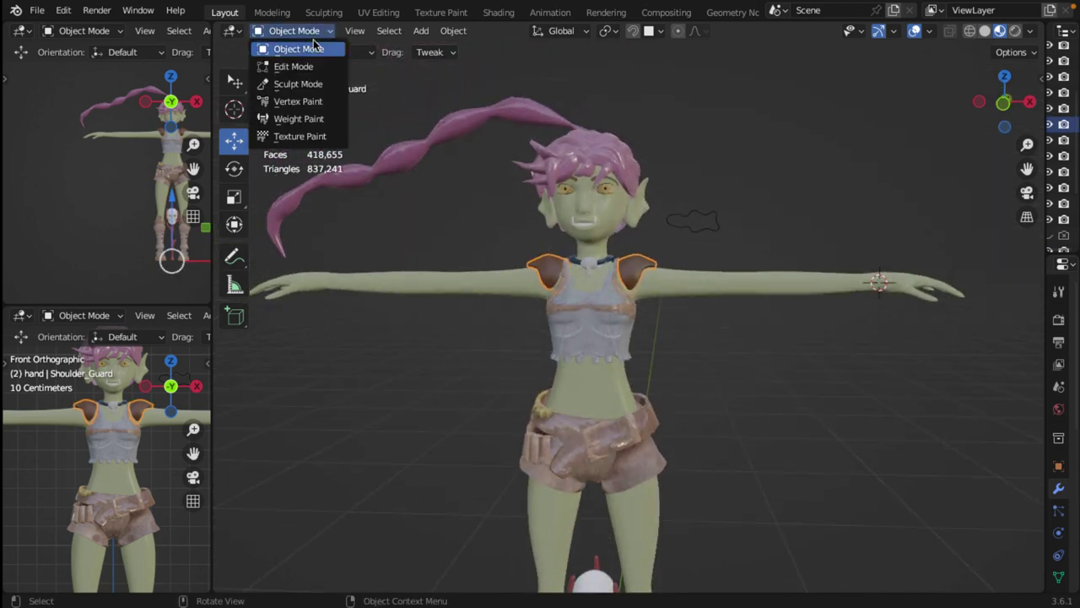
left_click(297, 67)
scroll(711, 270, "up", 5)
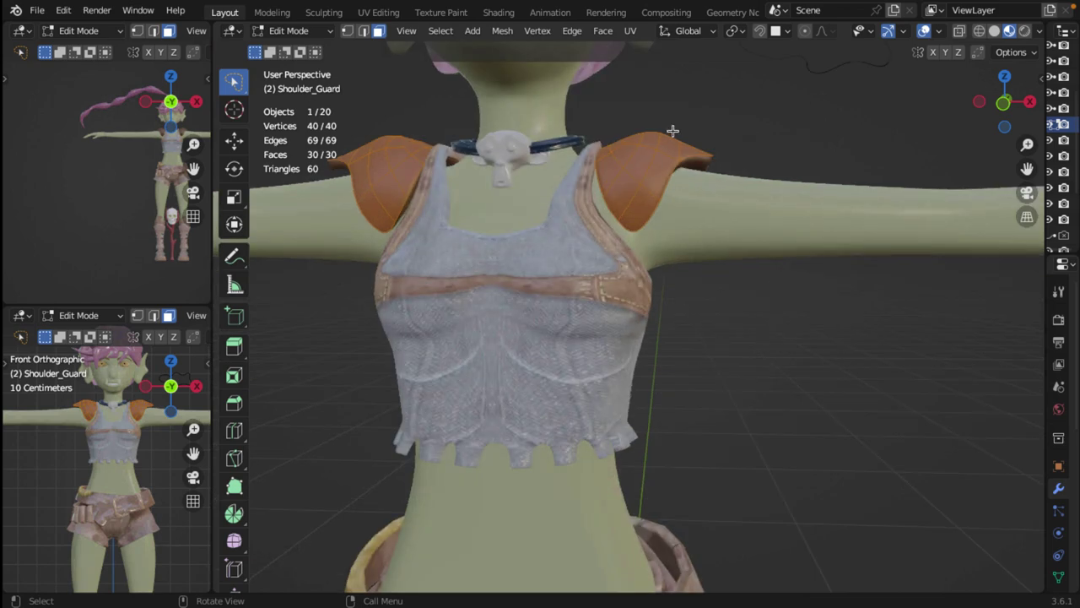
Show Shoulder_Guard's modifiers: X Mirror, level-2 Subdivision and 0.01 m Solidify
middle_click_drag(673, 125, 610, 132)
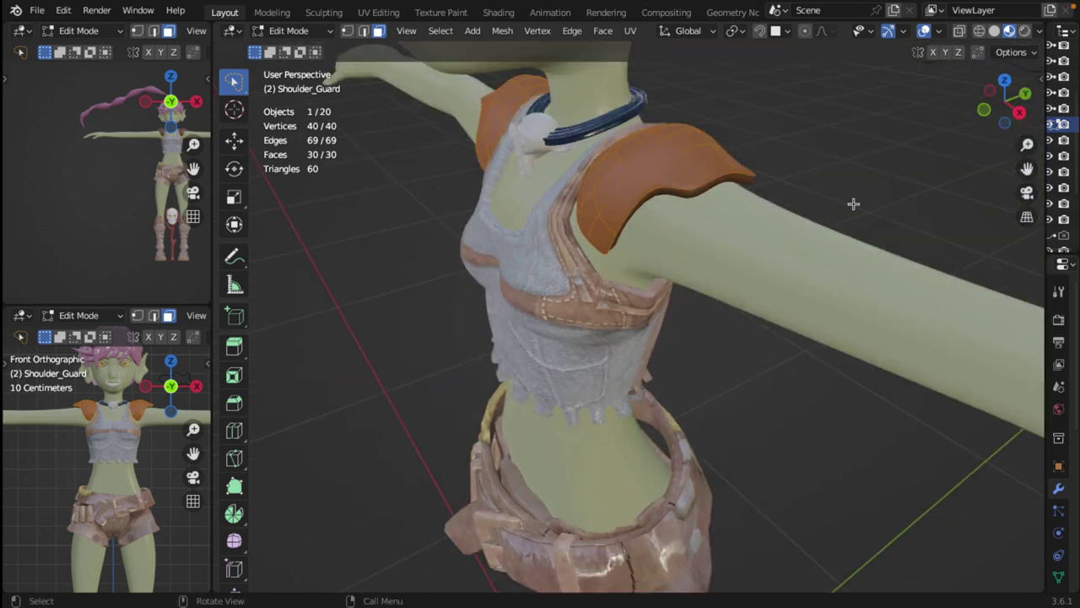
left_click_drag(1045, 278, 693, 279)
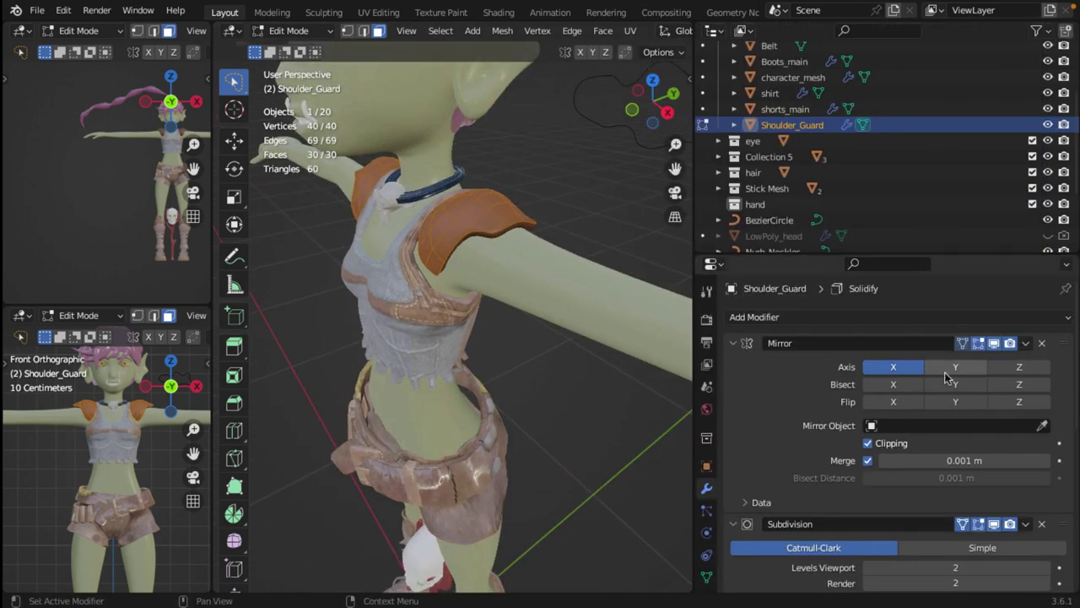
scroll(816, 398, "down", 8)
scroll(815, 397, "up", 8)
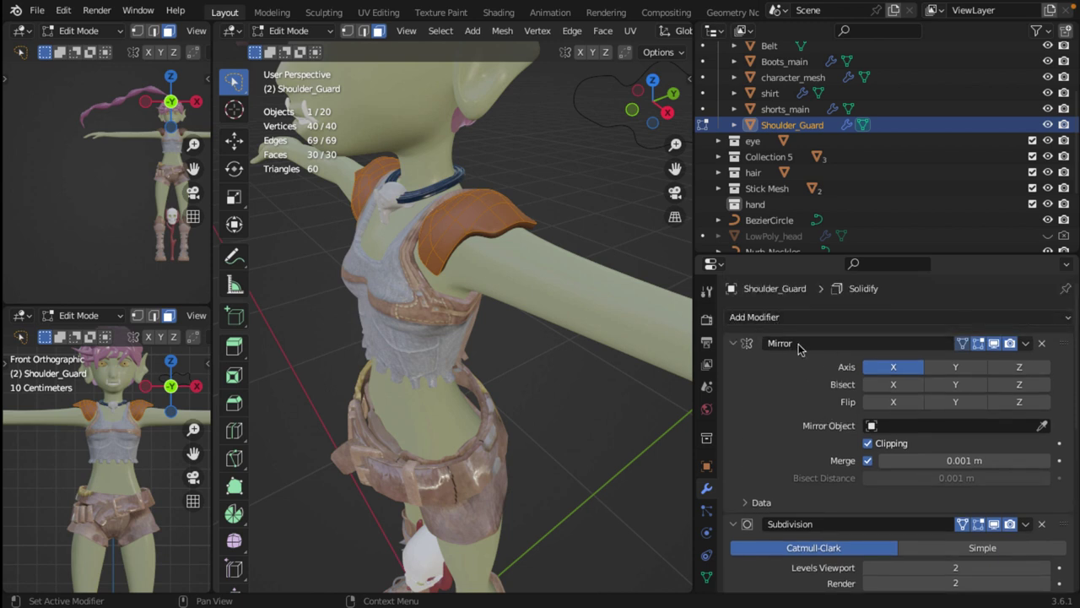
scroll(805, 411, "down", 5)
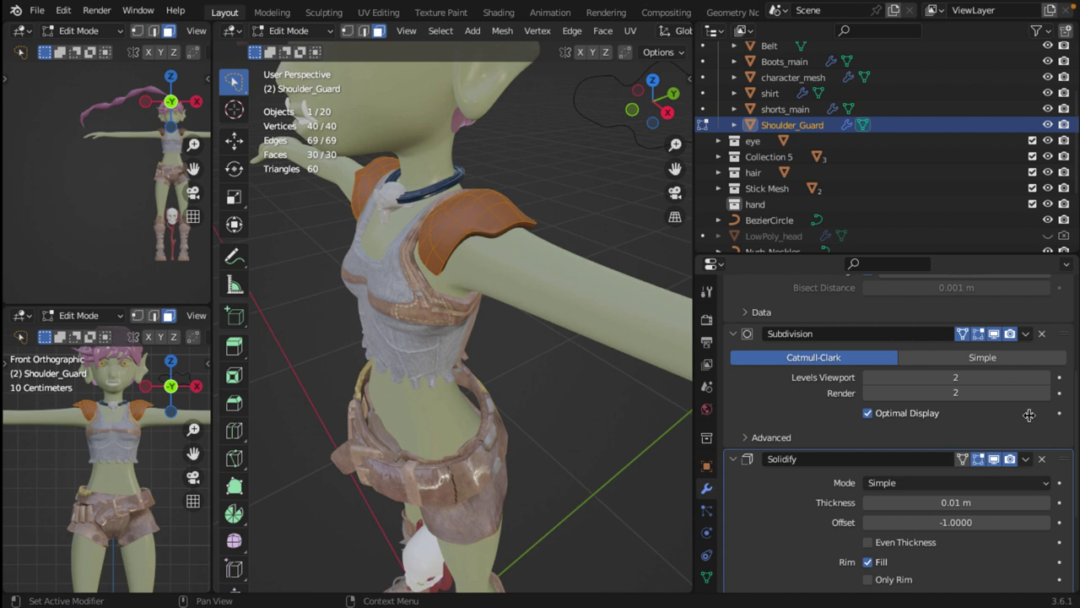
Orbit and zoom to view the shoulder guard on the torso from the side
scroll(785, 397, "down", 4)
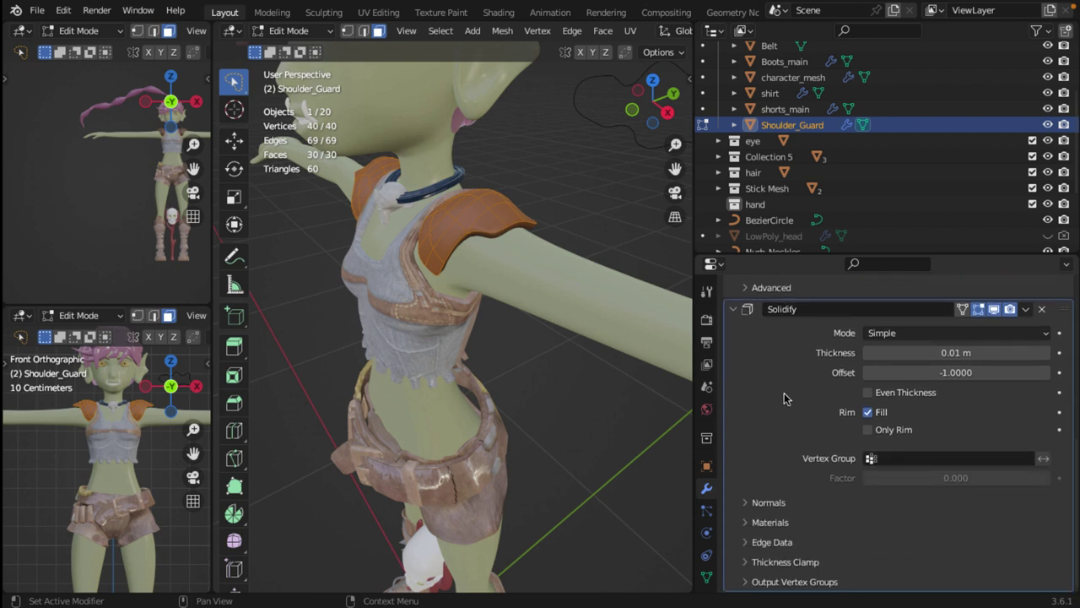
scroll(784, 398, "up", 2)
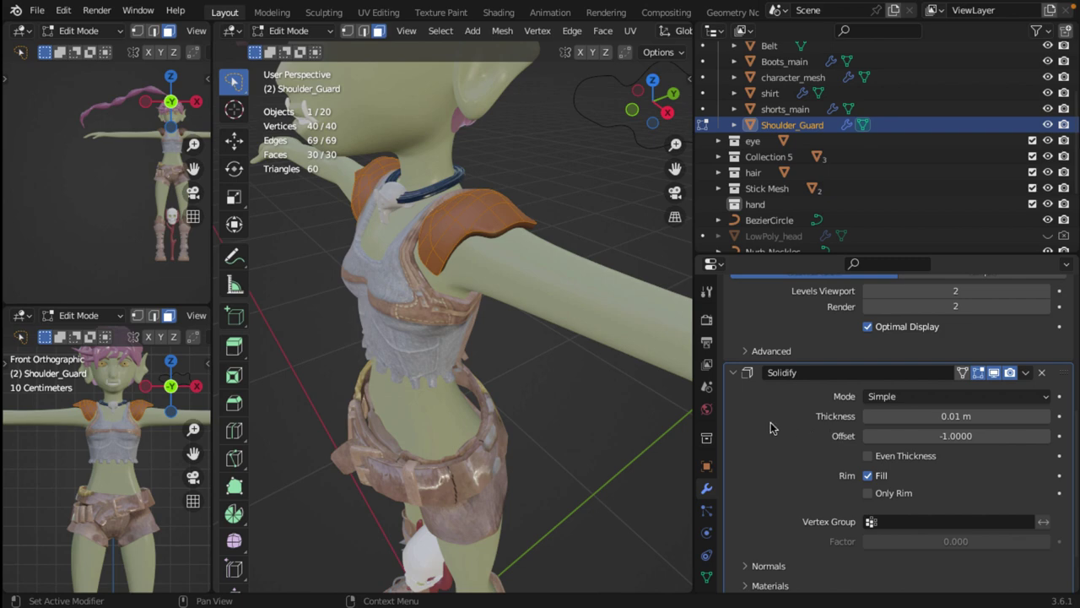
middle_click_drag(506, 253, 461, 204)
scroll(461, 204, "up", 2)
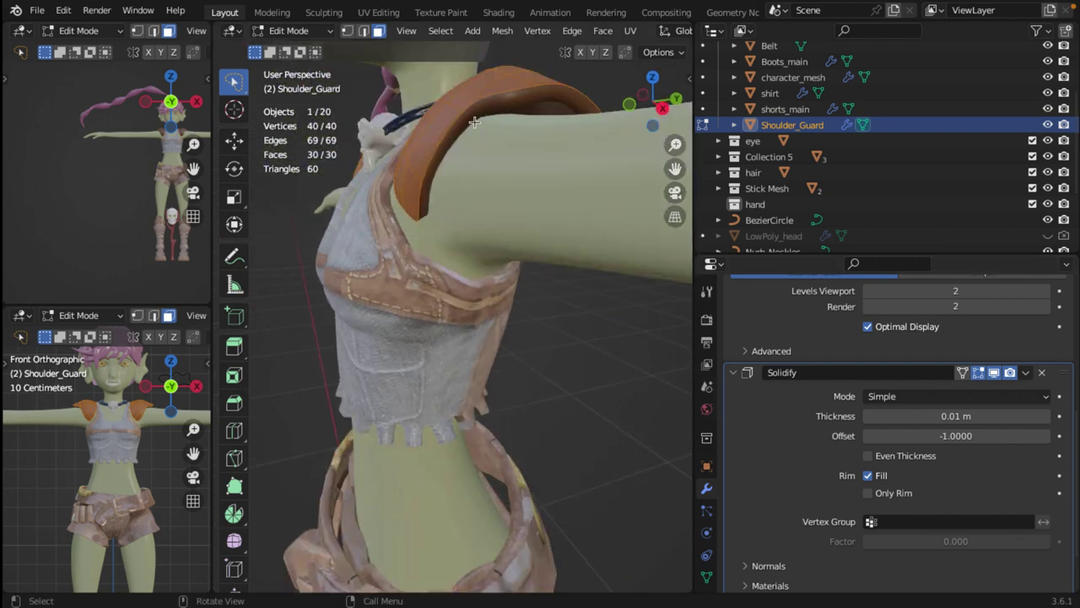
middle_click_drag(475, 122, 436, 116)
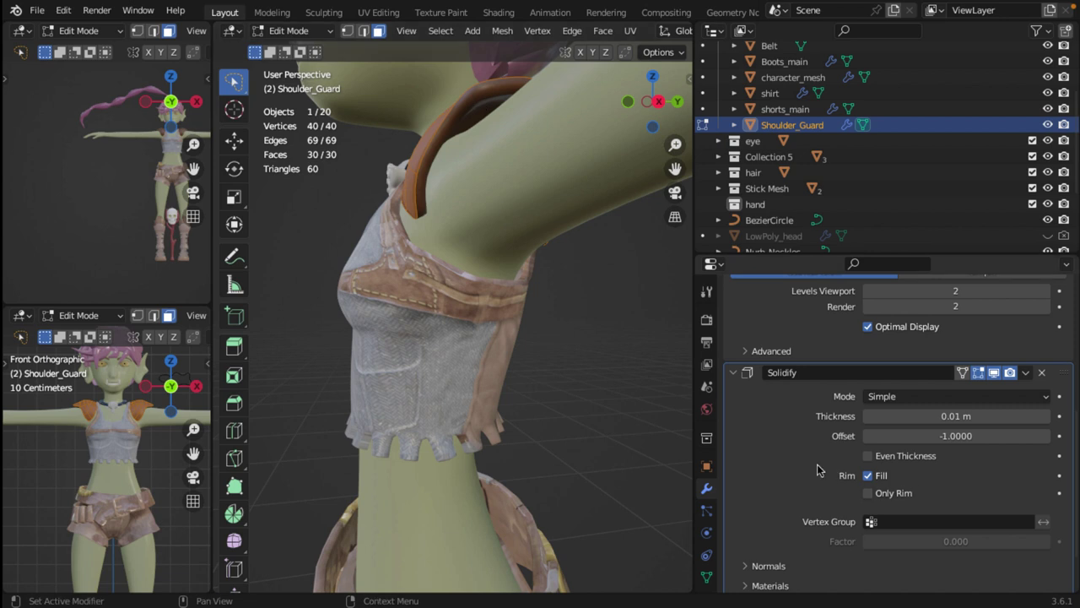
scroll(802, 464, "down", 2)
scroll(802, 464, "up", 9)
scroll(802, 464, "down", 5)
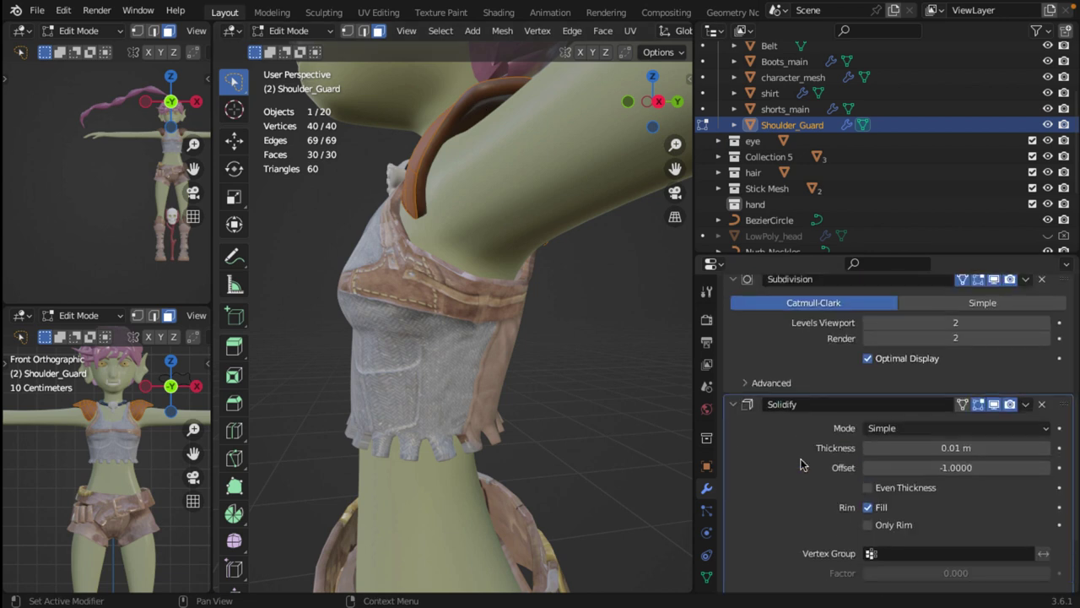
Toggle the Solidify modifier's On Cage display to compare, leaving it off
left_click(962, 405)
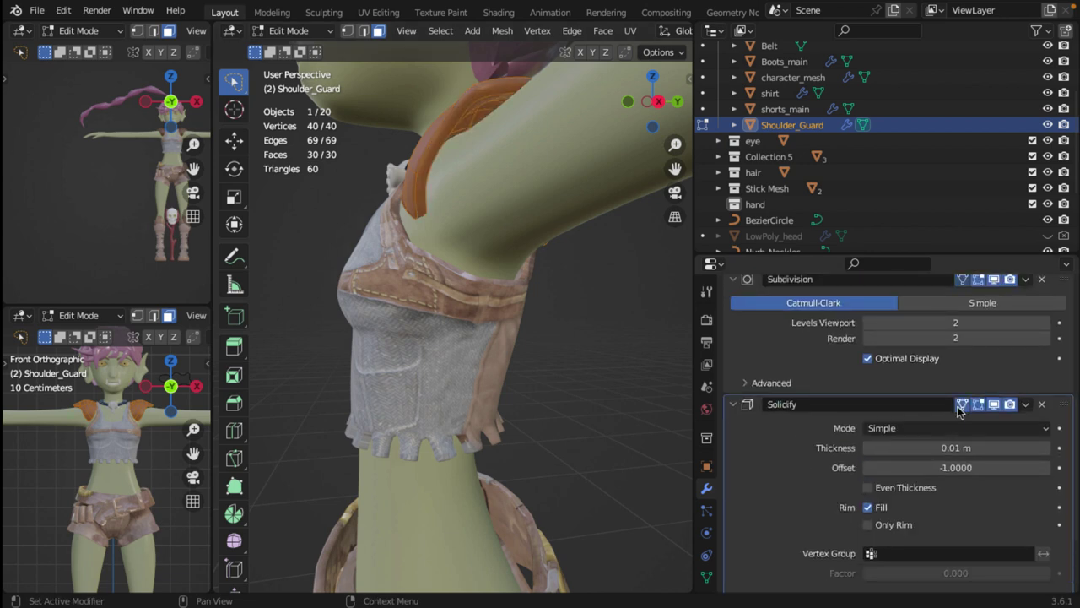
left_click(961, 405)
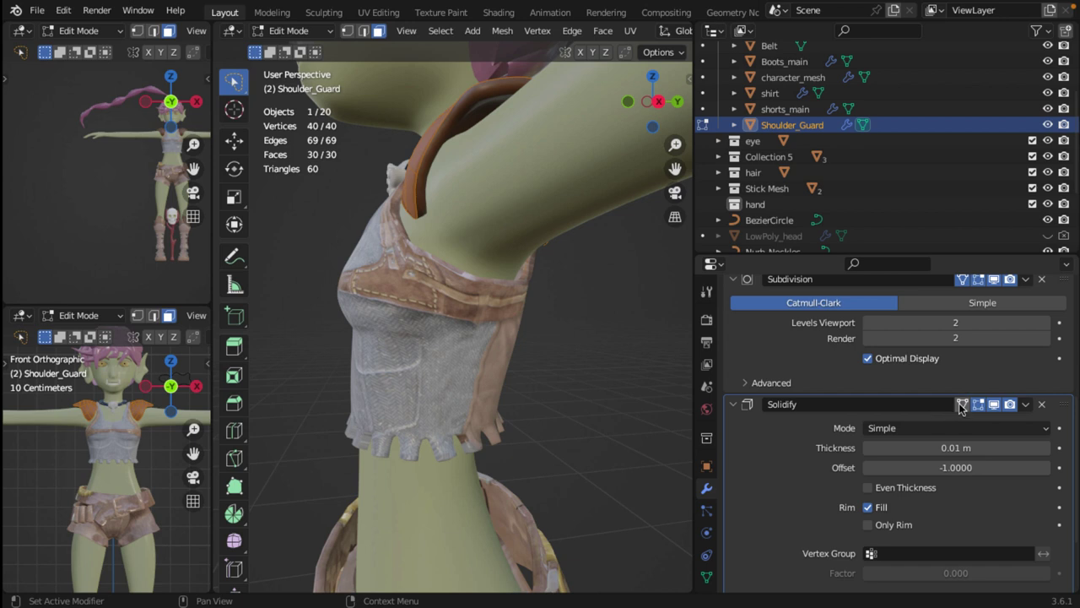
left_click(962, 405)
left_click(962, 405)
left_click(962, 405)
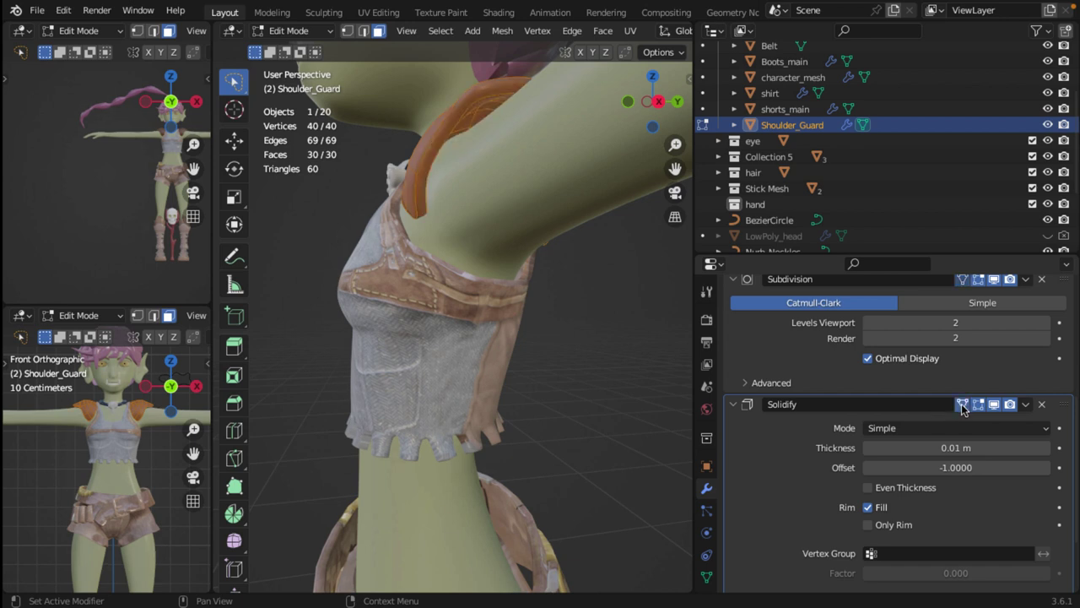
left_click(962, 405)
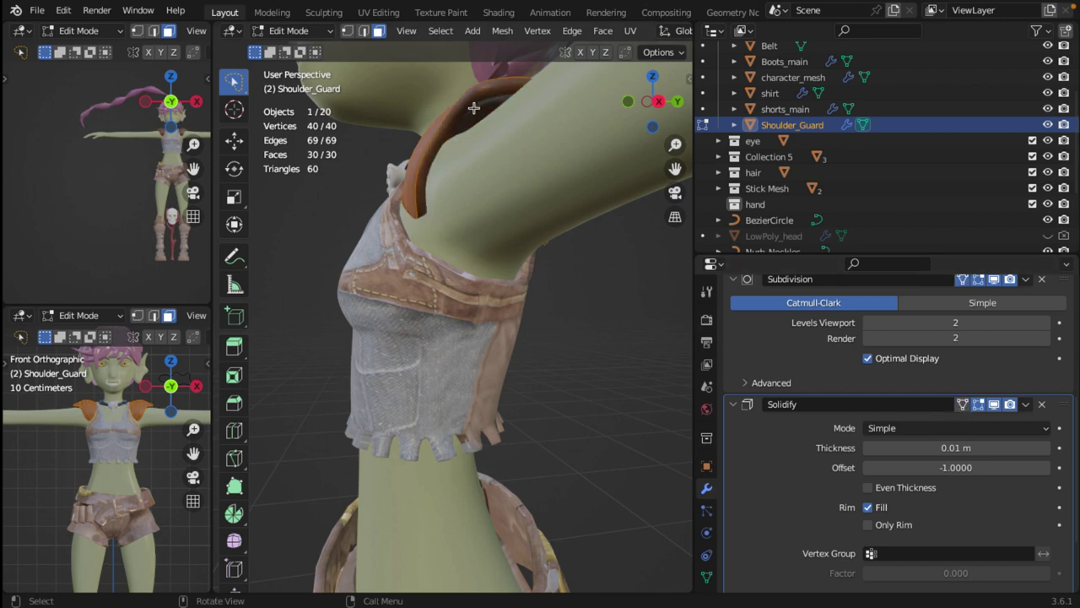
left_click(962, 405)
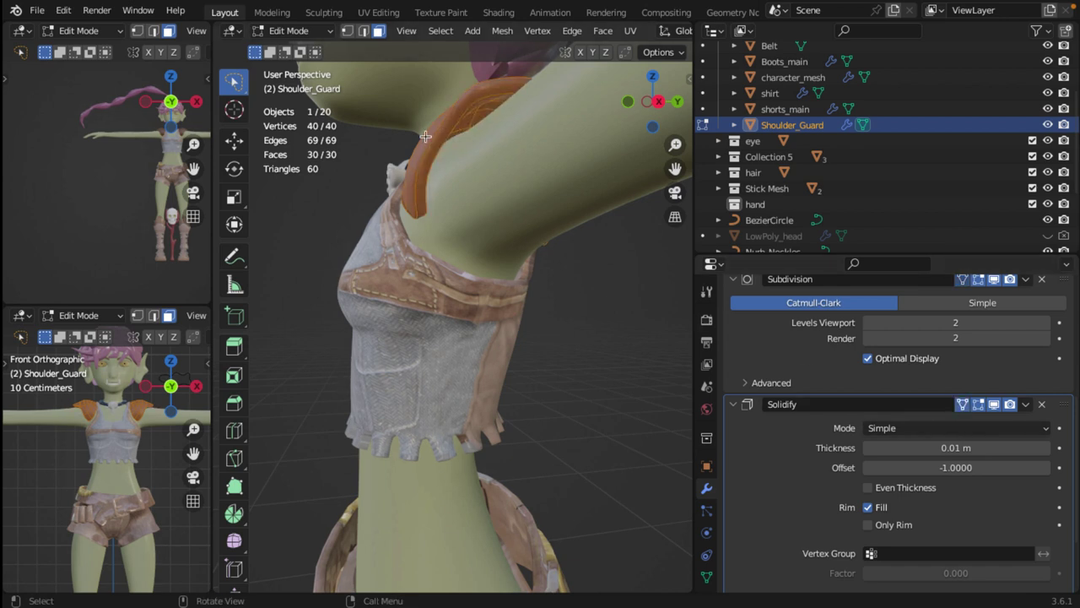
left_click(962, 404)
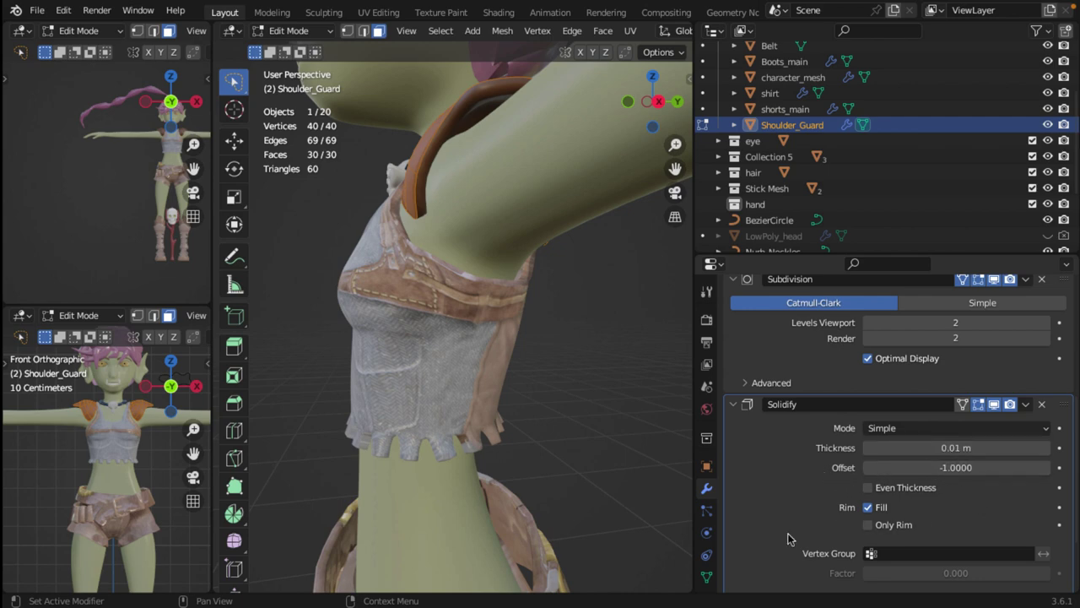
scroll(789, 539, "down", 3)
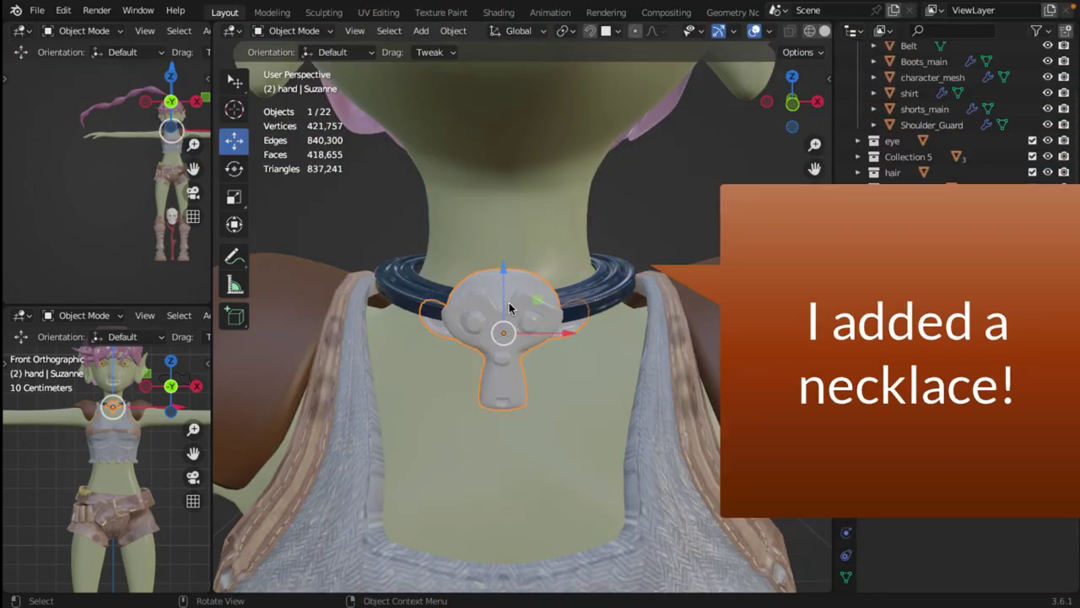
Zoom in on the Suzanne pendant and scroll the Outliner up to Scene Collection
middle_click_drag(509, 308, 424, 349)
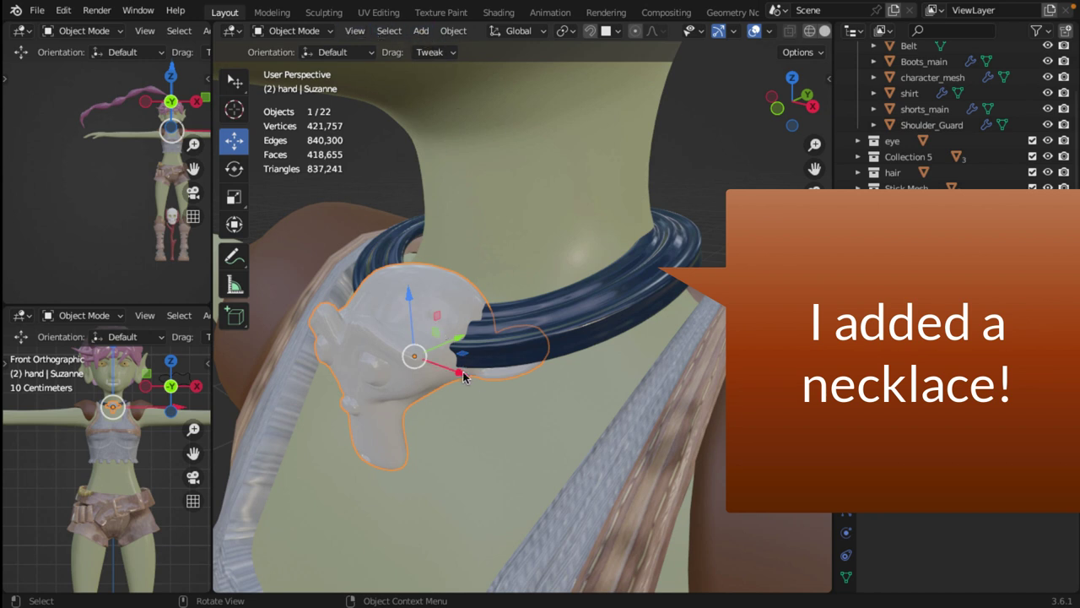
middle_click_drag(455, 370, 471, 295)
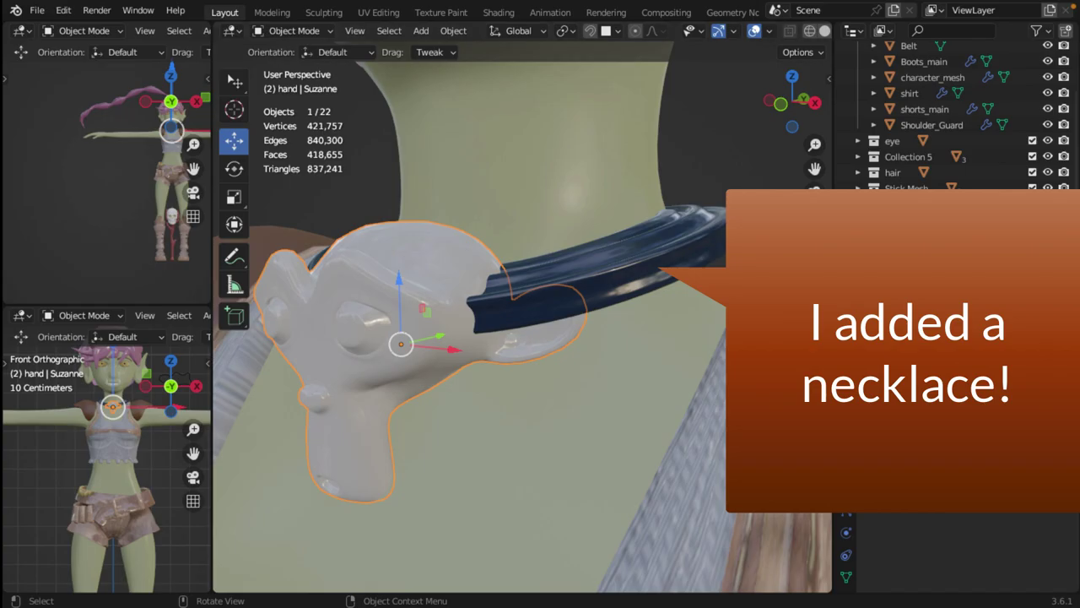
scroll(901, 405, "up", 4)
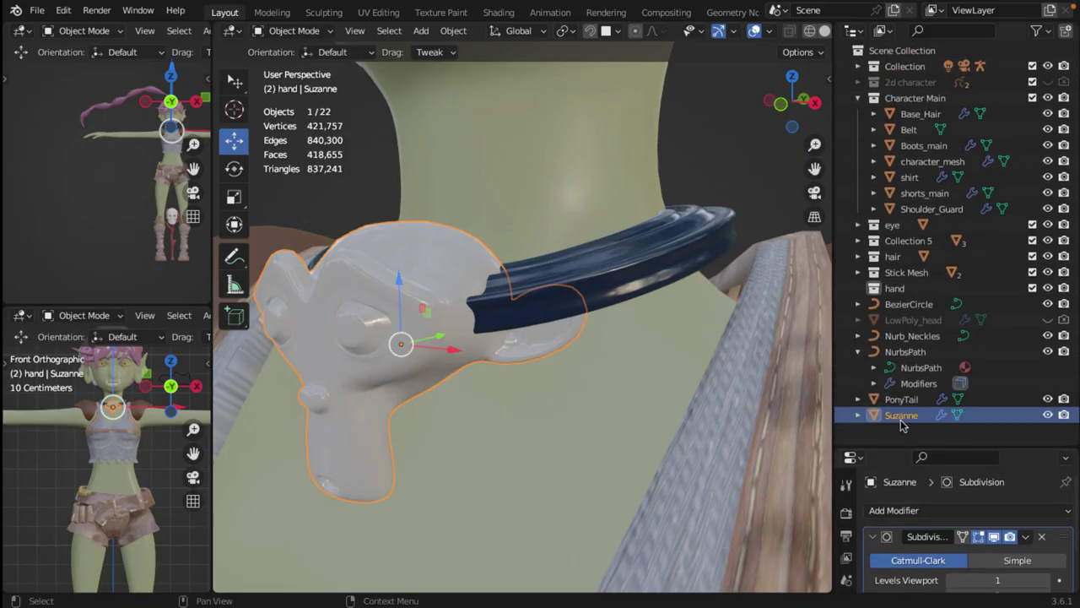
Toggle Suzanne's visibility off and on, then cancel out of the Add > Mesh menu
left_click(1047, 415)
left_click(1047, 415)
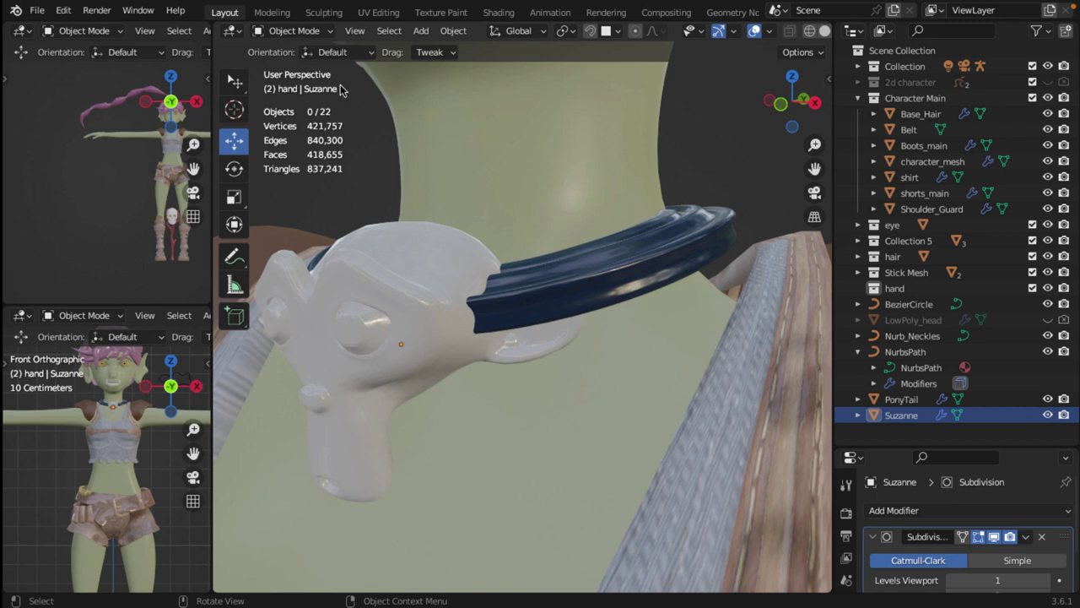
left_click(422, 31)
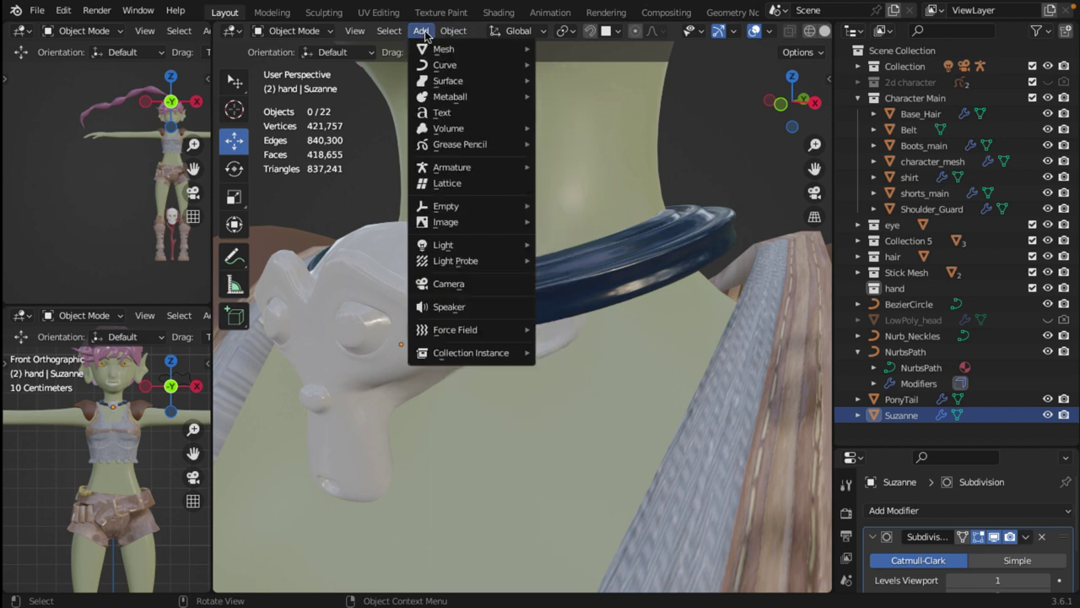
mouse_move(449, 53)
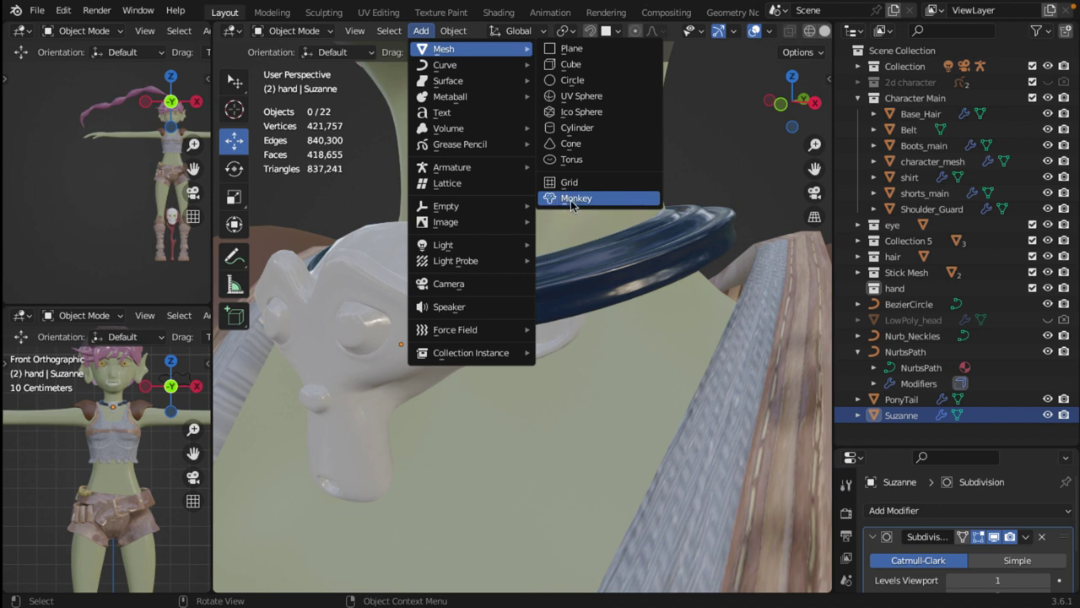
key("Escape")
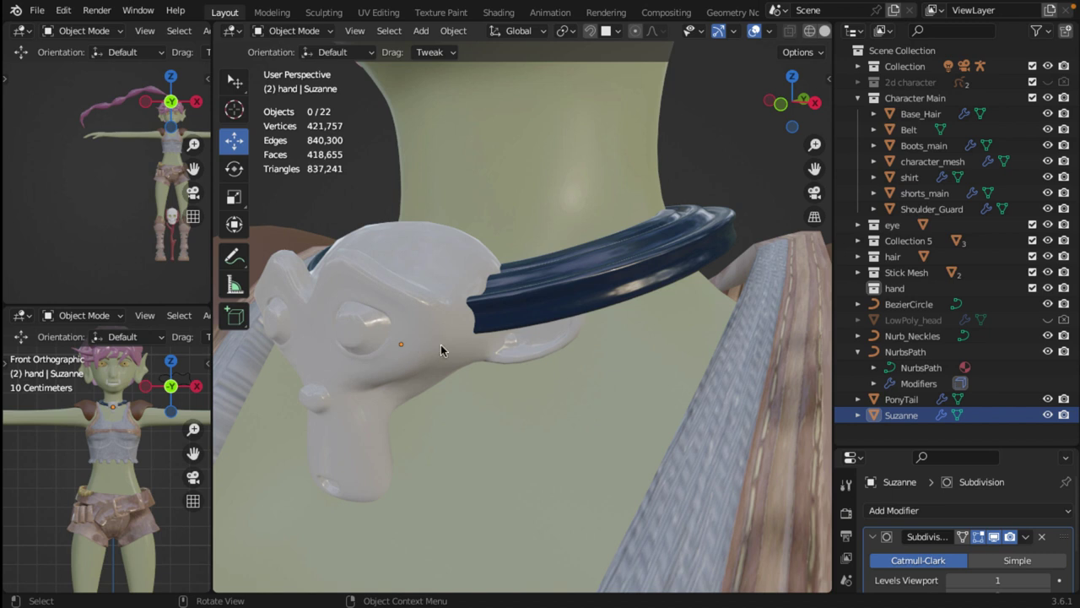
Select the Suzanne pendant, then add the Nurb_Neckles collar to the selection
left_click_drag(915, 447, 915, 221)
left_click(388, 306)
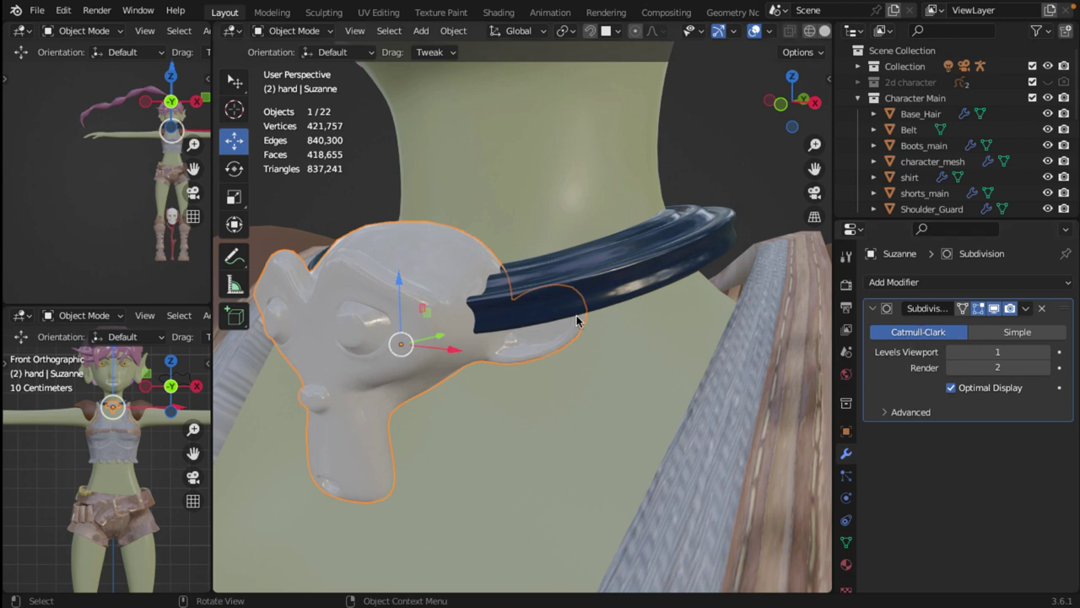
middle_click_drag(591, 316, 615, 268)
left_click(700, 334, "shift")
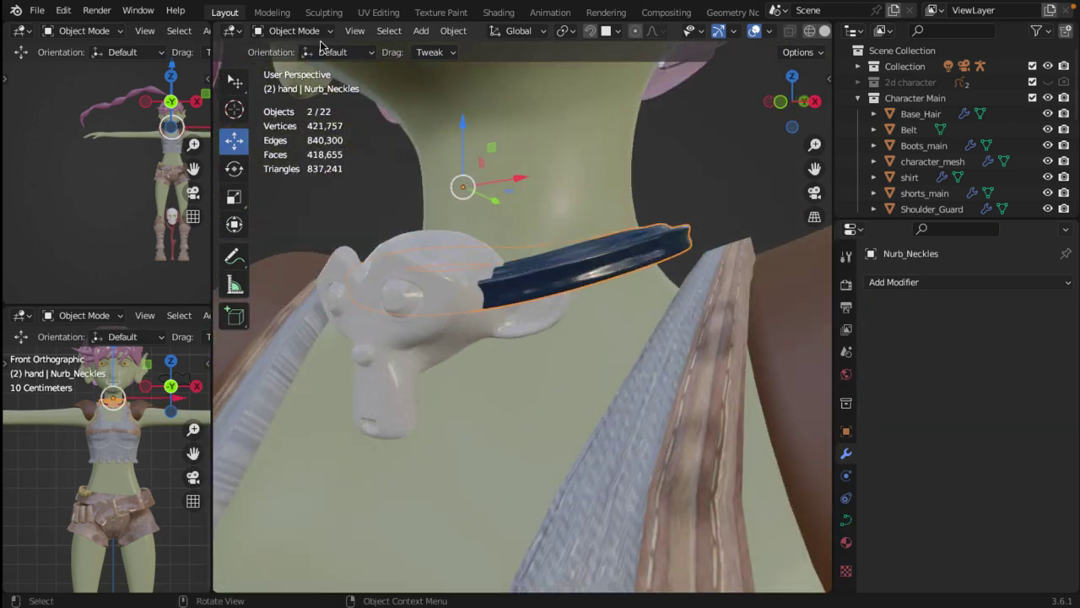
Enter Edit Mode on the collar curve, select a control point, and browse the Curve and Add menus
left_click(293, 30)
left_click(290, 65)
middle_click_drag(416, 159, 420, 201)
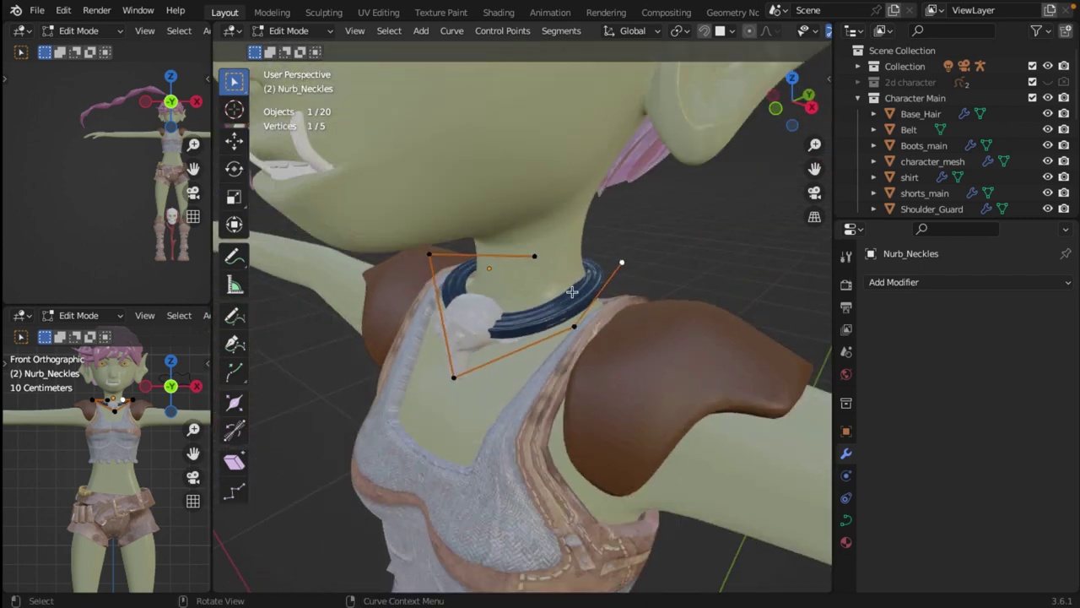
left_click(571, 325)
left_click(452, 32)
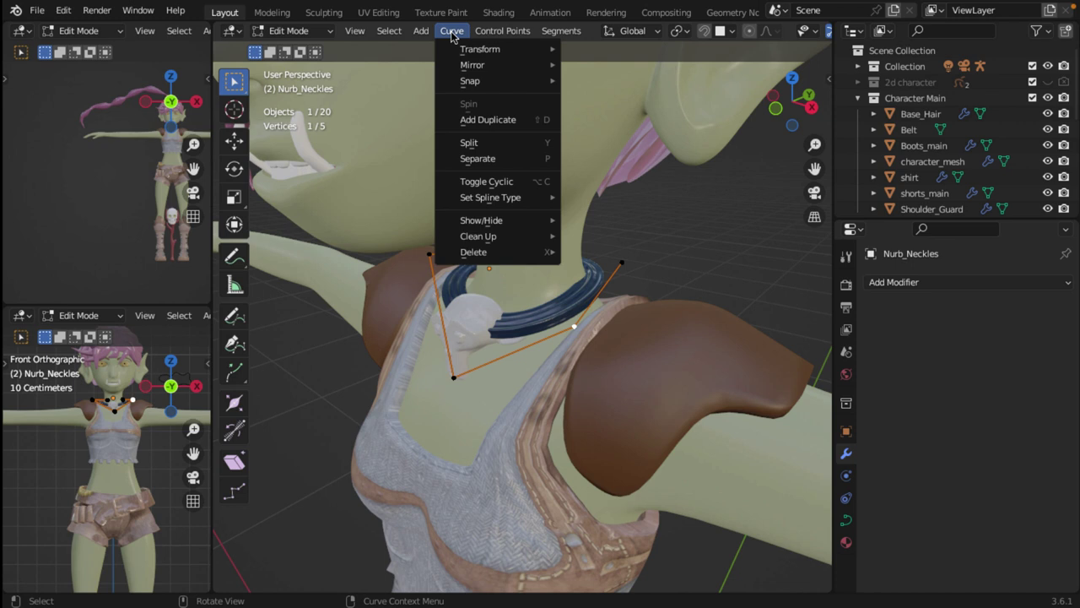
mouse_move(421, 31)
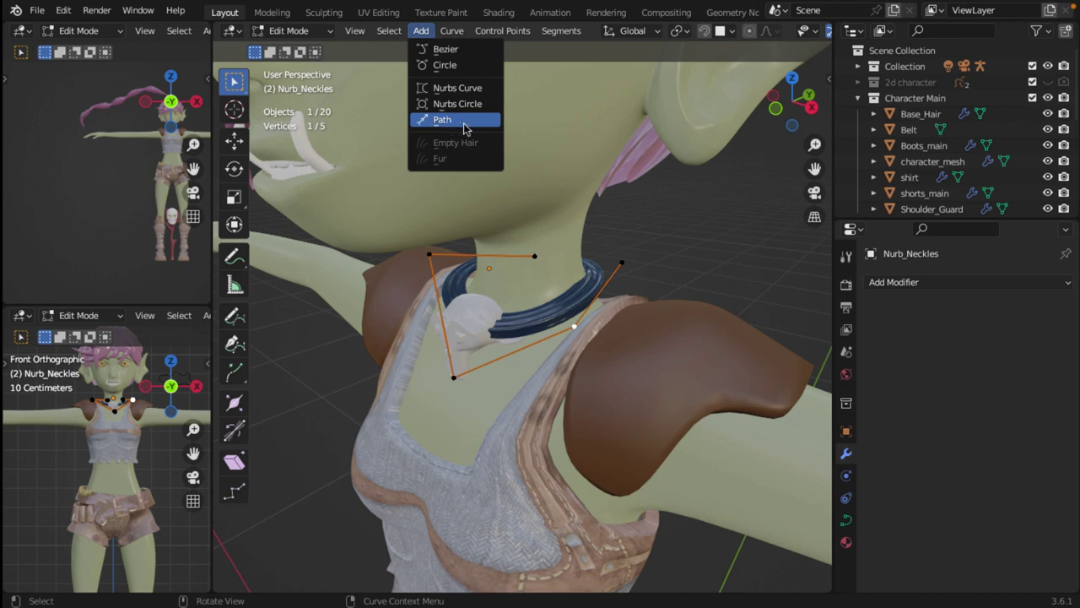
Zoom out to the whole character, return to Object Mode and select the BezierCircle curve
middle_click_drag(733, 258, 711, 258)
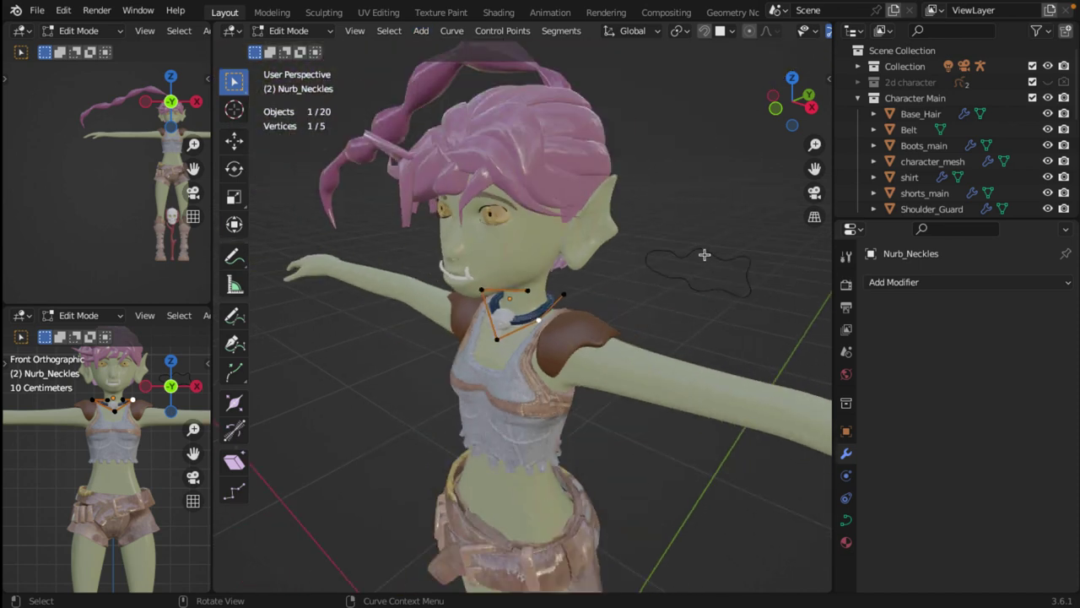
left_click(289, 30)
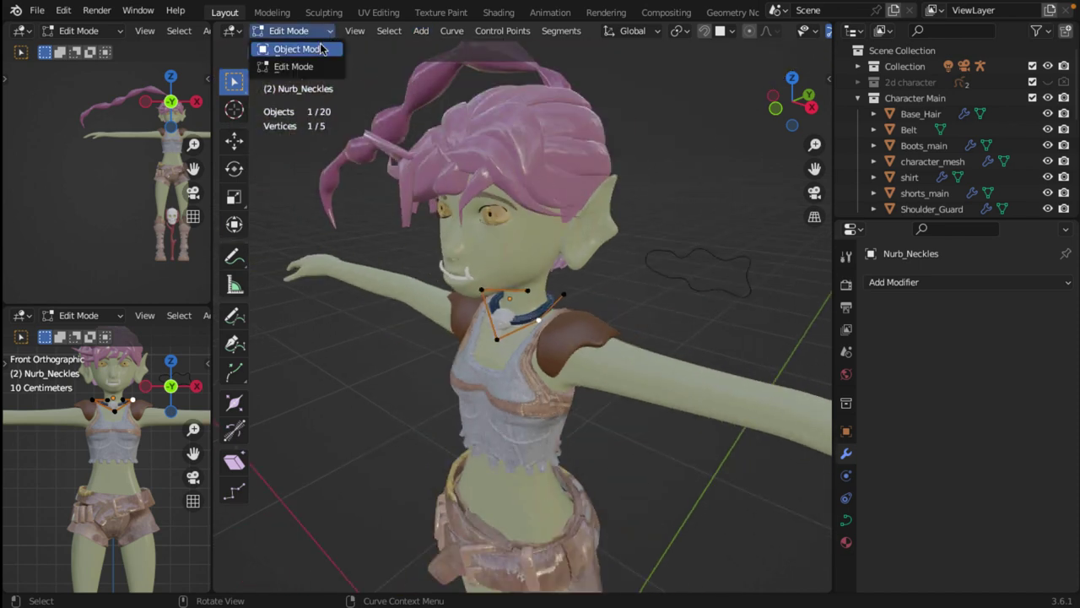
left_click(304, 46)
left_click(716, 265)
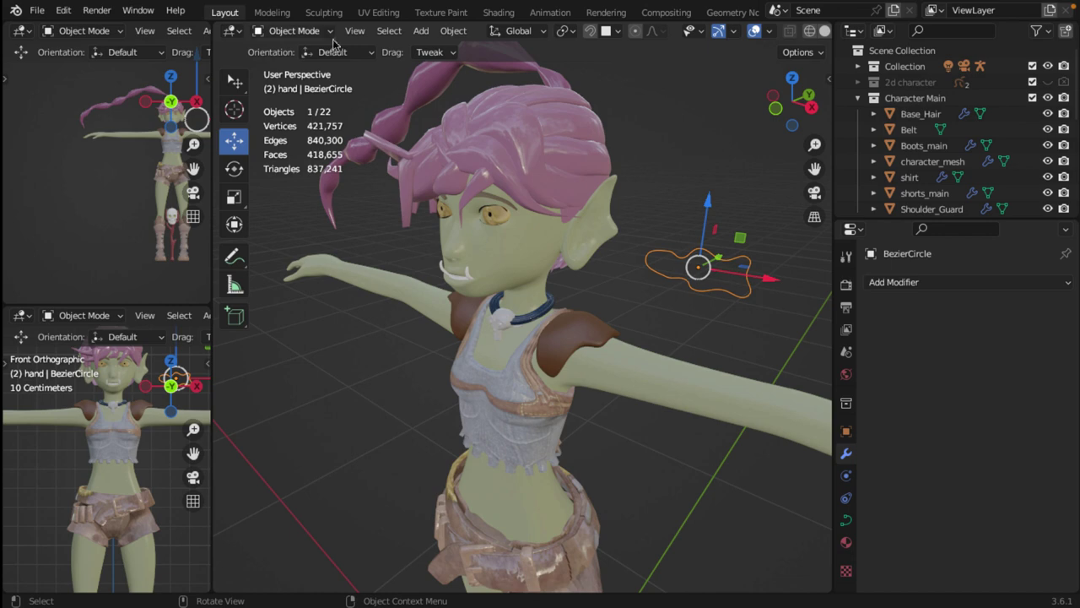
left_click(288, 30)
left_click(291, 68)
scroll(595, 224, "up", 6)
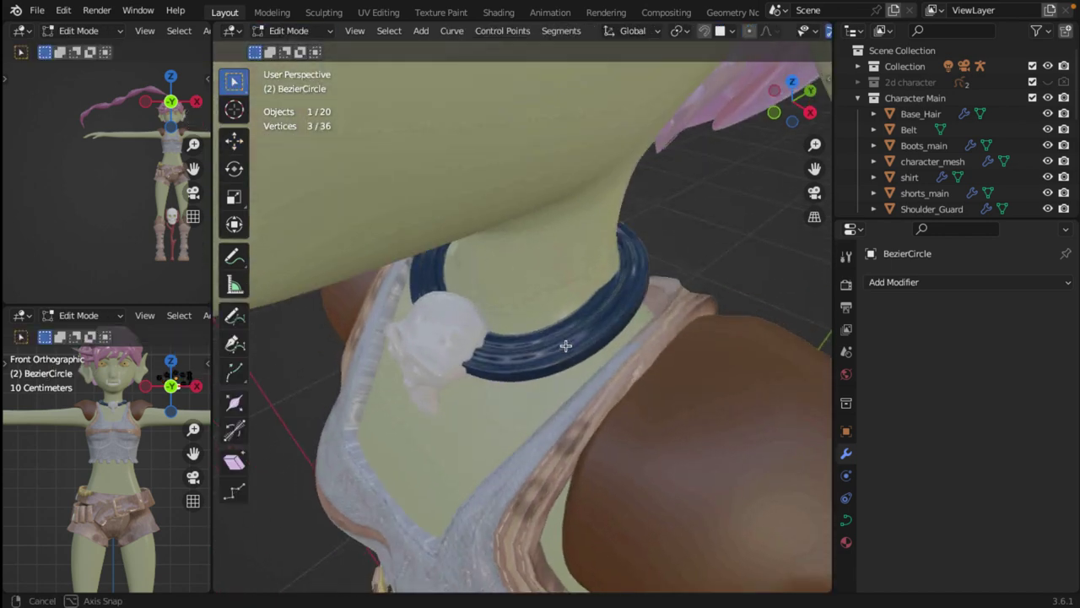
middle_click_drag(566, 346, 530, 313)
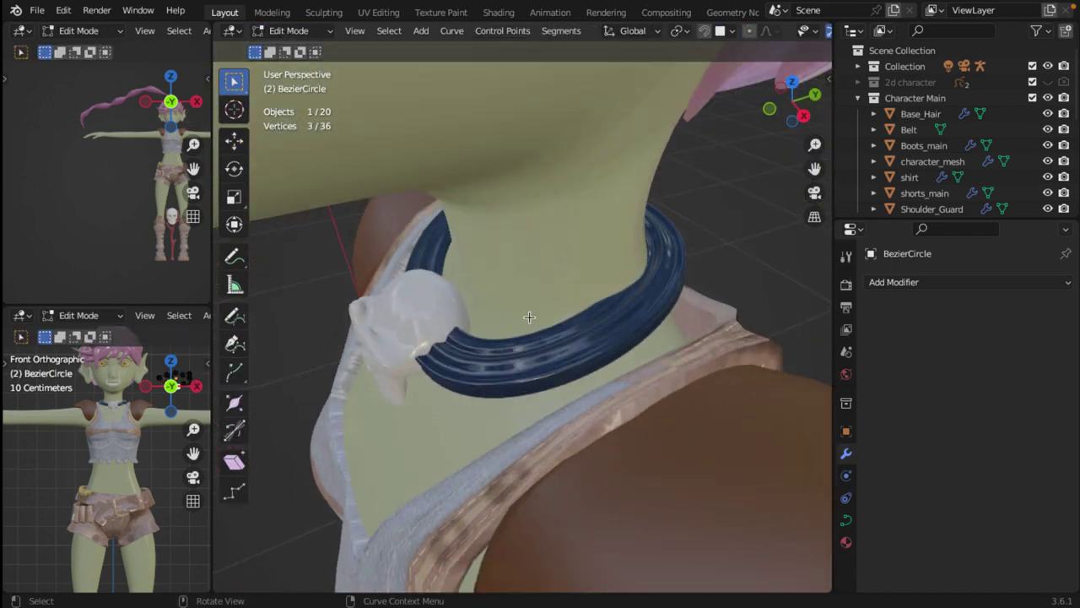
scroll(531, 313, "up", 3)
scroll(540, 338, "down", 3)
scroll(705, 352, "down", 1)
scroll(705, 352, "down", 3)
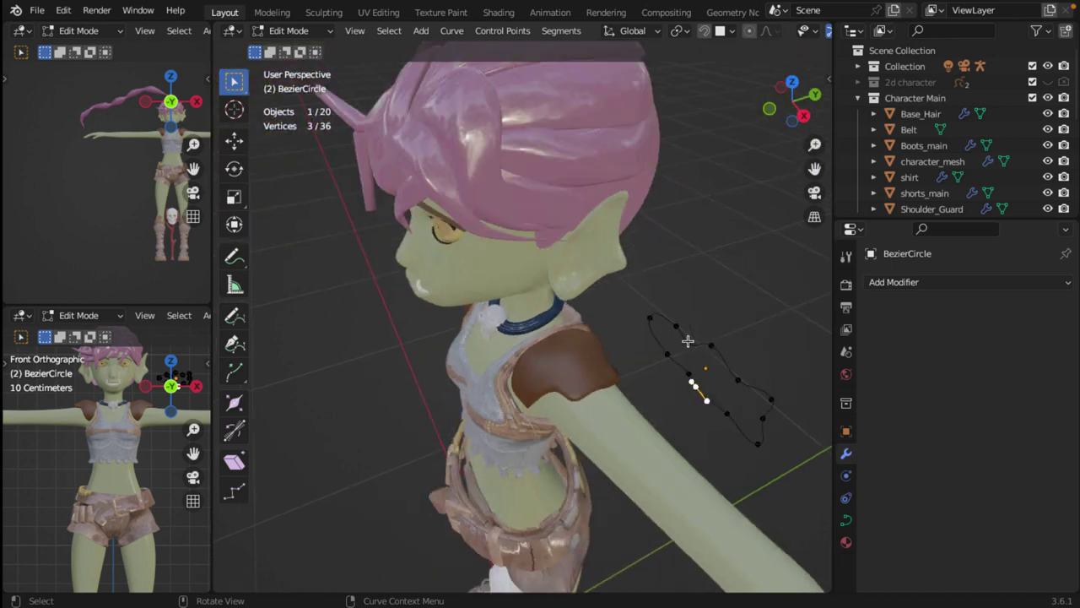
middle_click_drag(734, 351, 719, 298)
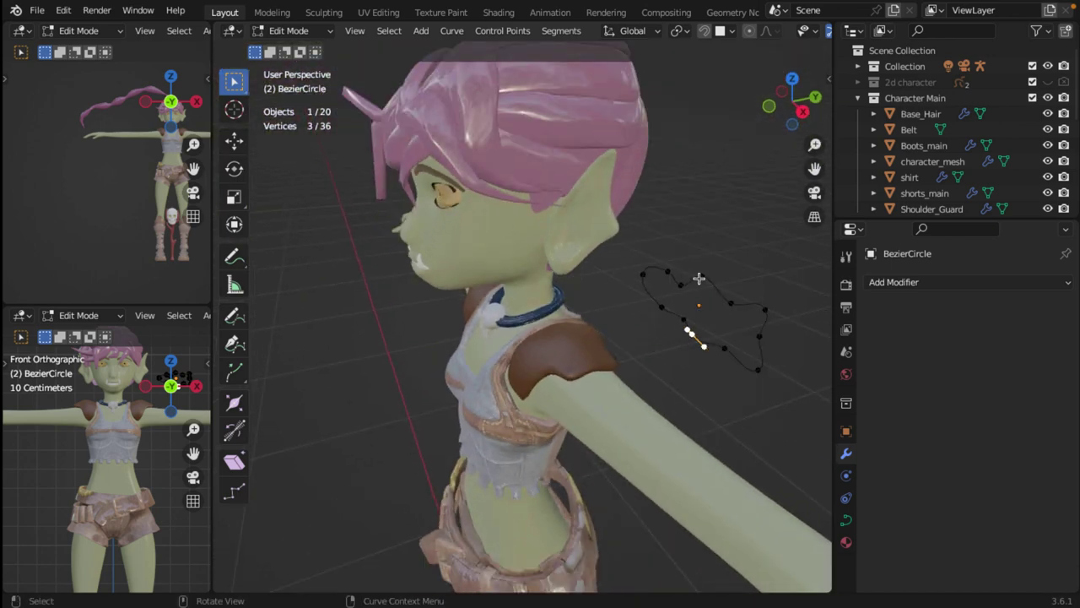
left_click(700, 278)
middle_click_drag(690, 307, 729, 301)
key("g")
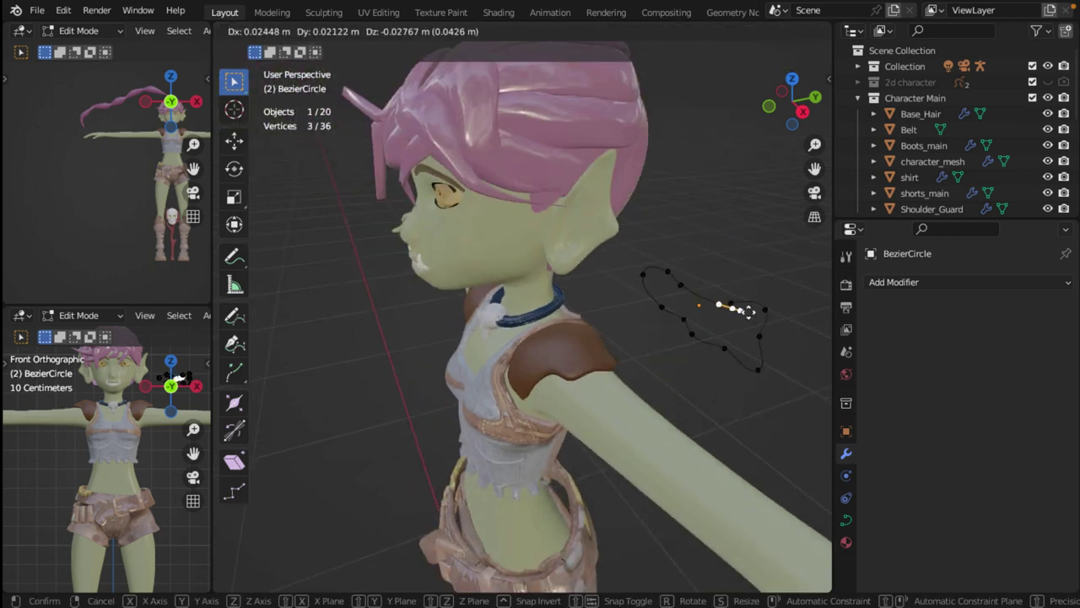
right_click(729, 301)
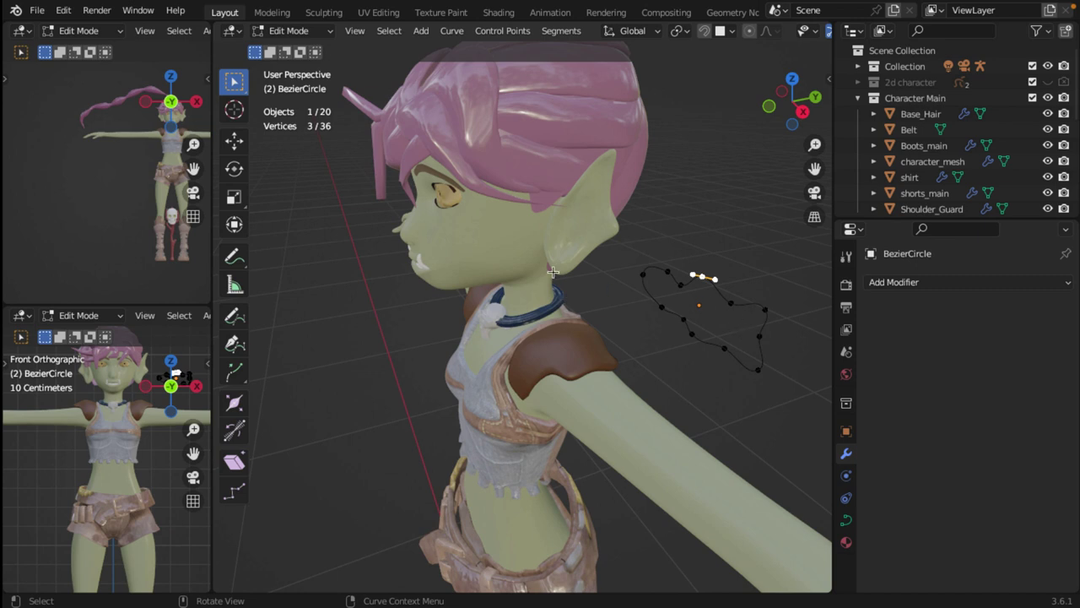
middle_click_drag(559, 285, 538, 302)
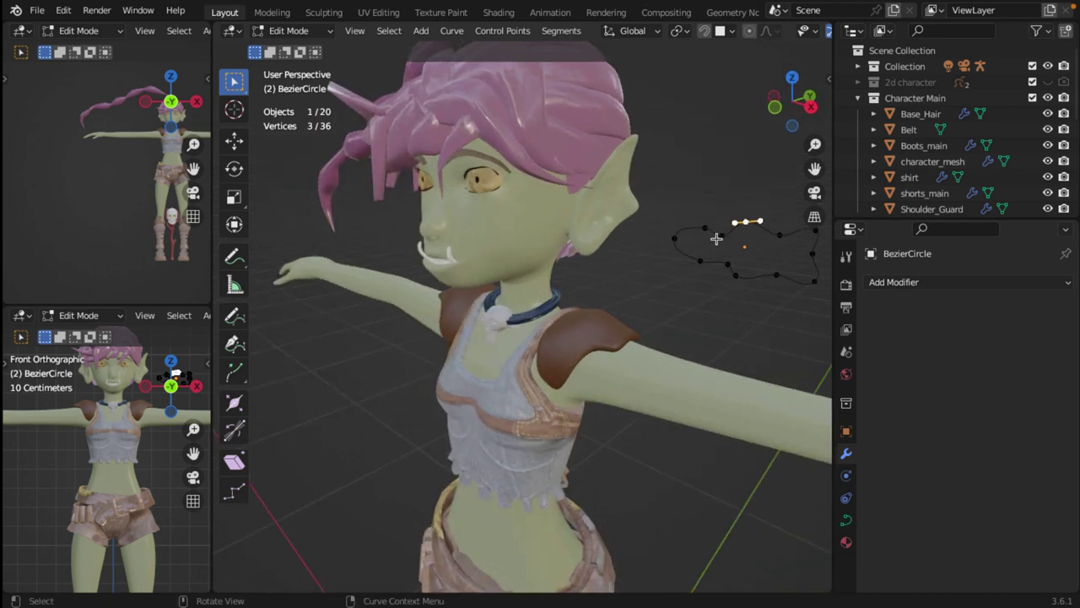
left_click(286, 31)
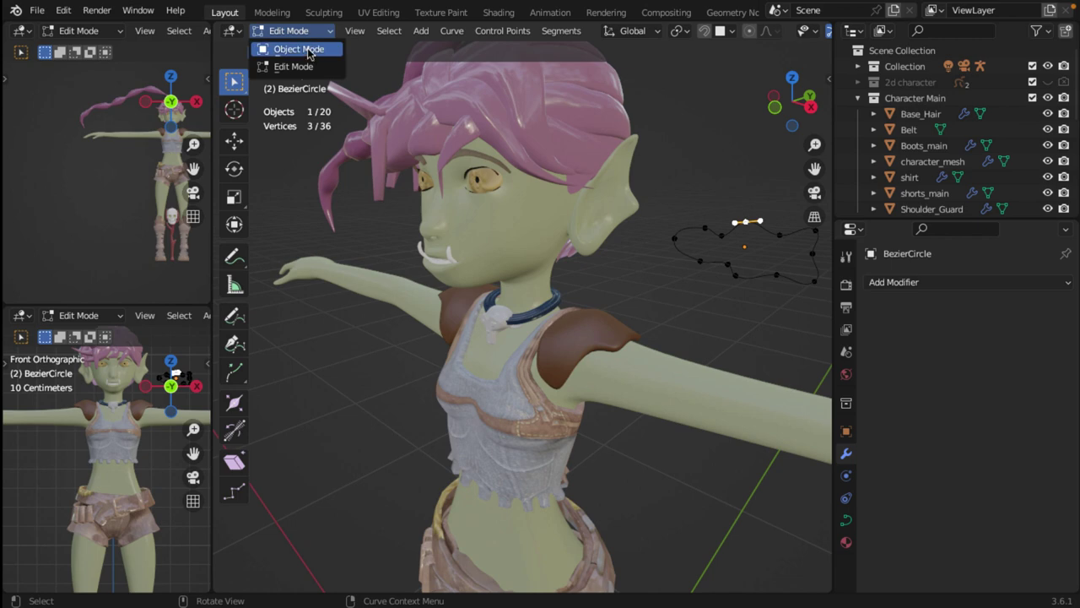
left_click(295, 47)
left_click(639, 296)
middle_click_drag(555, 245, 618, 236)
scroll(587, 255, "down", 2)
scroll(566, 219, "up", 4)
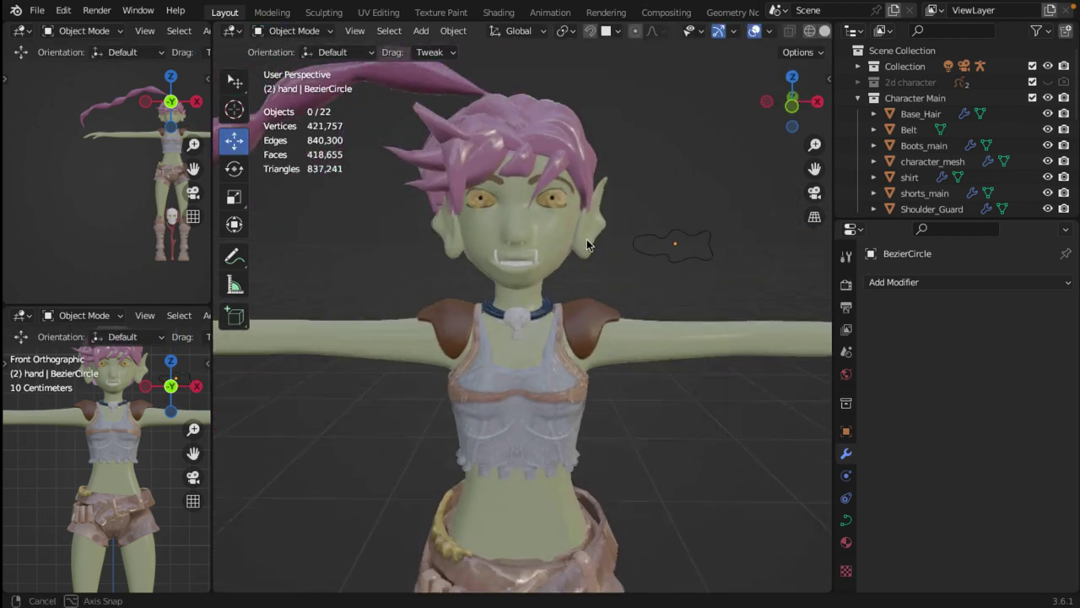
left_click(556, 187)
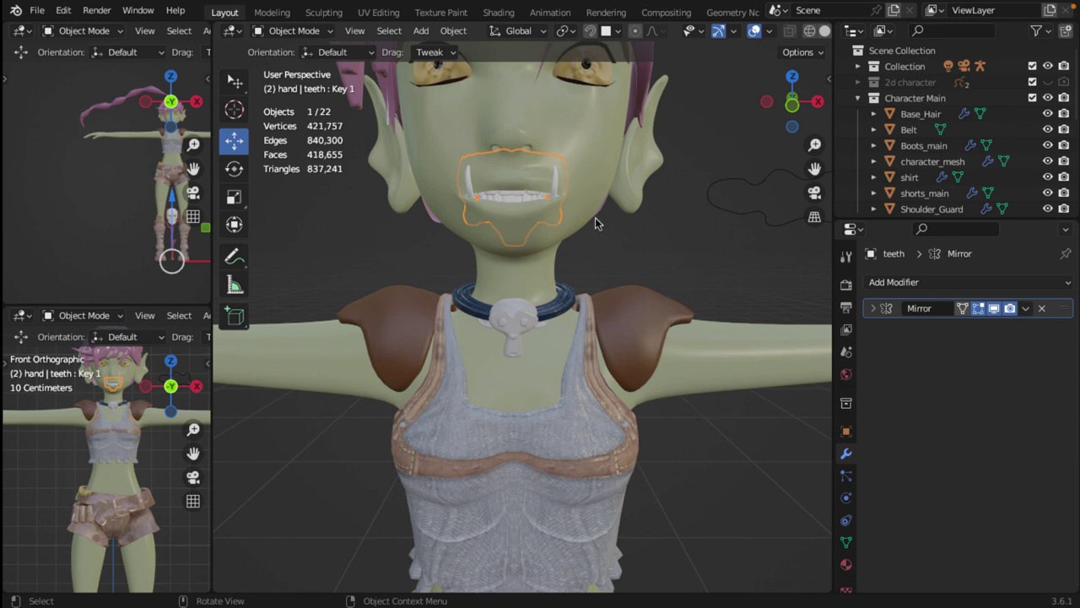
scroll(618, 262, "down", 3)
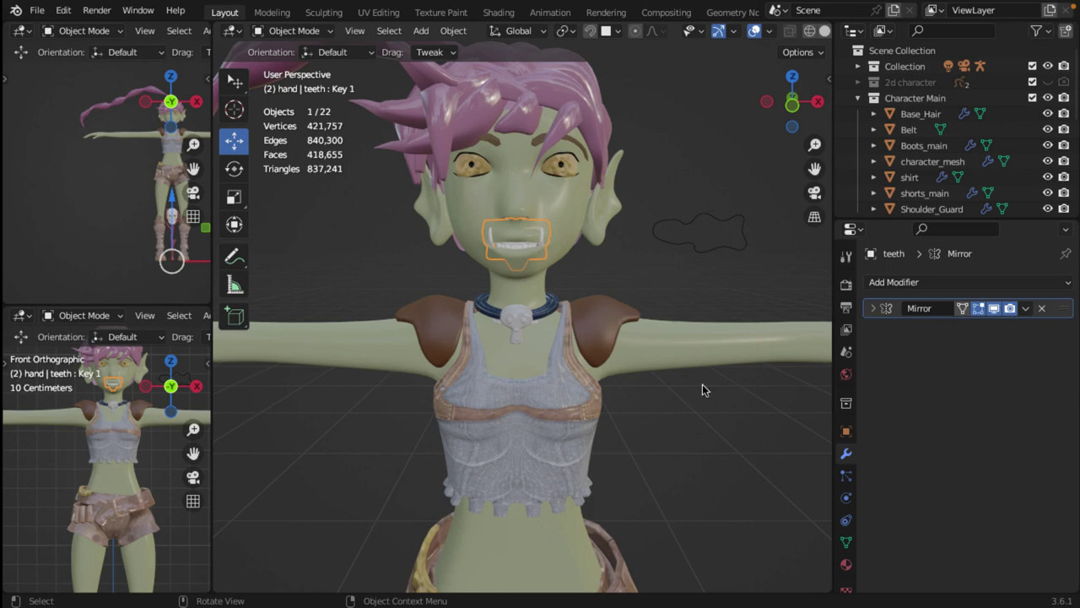
scroll(702, 389, "down", 4)
scroll(698, 433, "up", 2)
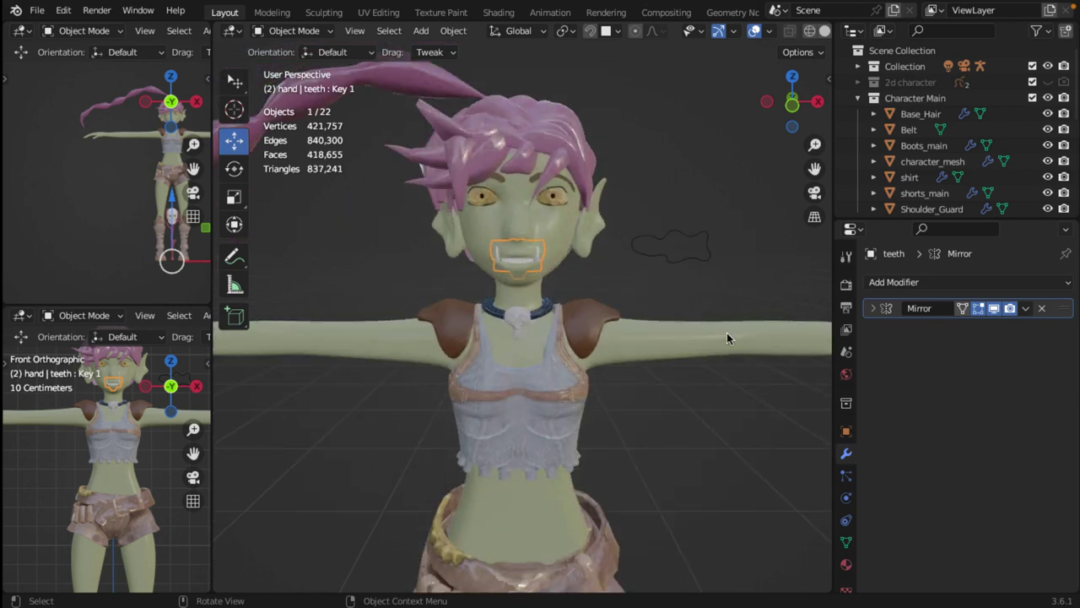
left_click(634, 195)
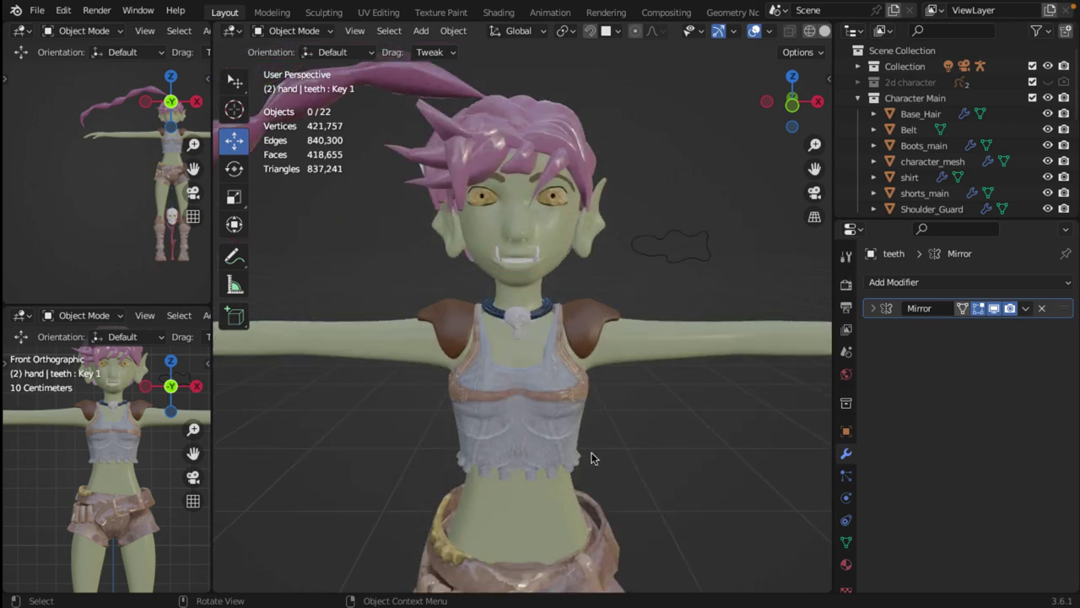
scroll(651, 434, "down", 4, "shift")
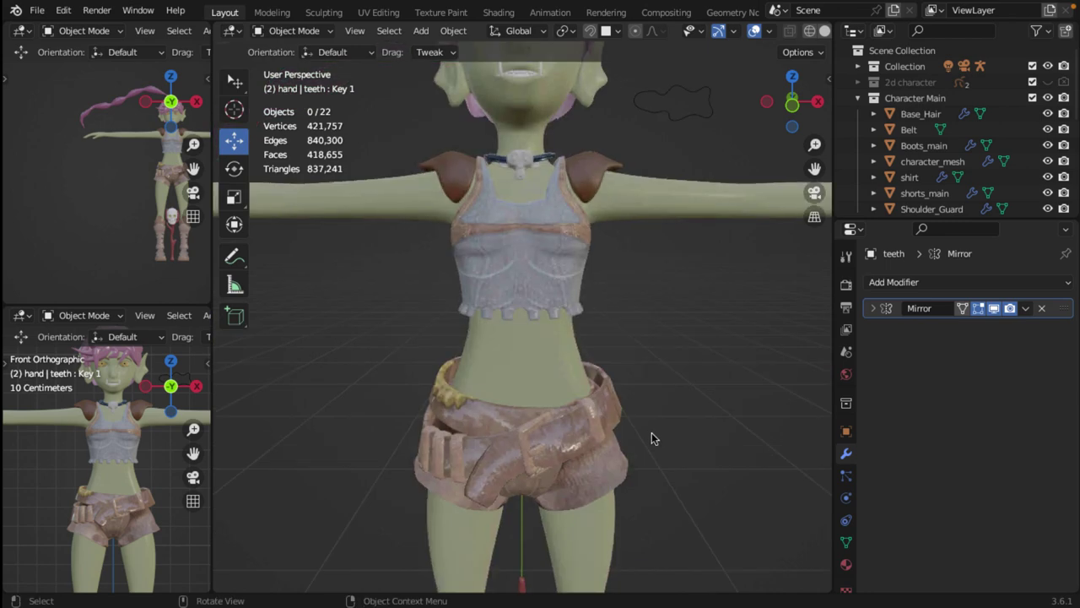
Show the 2d character collection, then select the skull and then the stick object
middle_click_drag(651, 438, 580, 269, "shift")
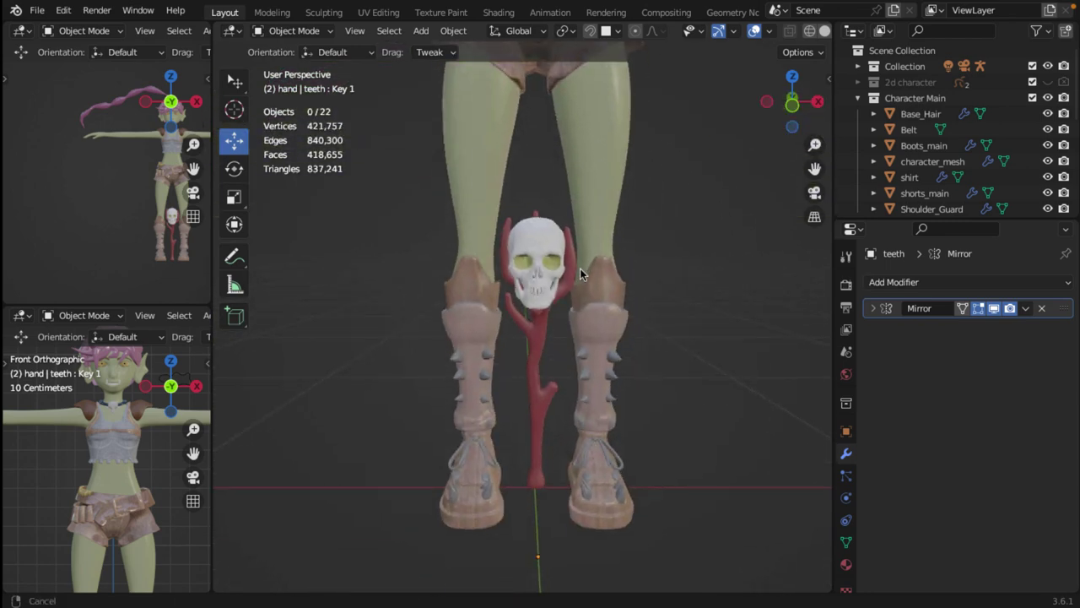
scroll(538, 334, "up", 3)
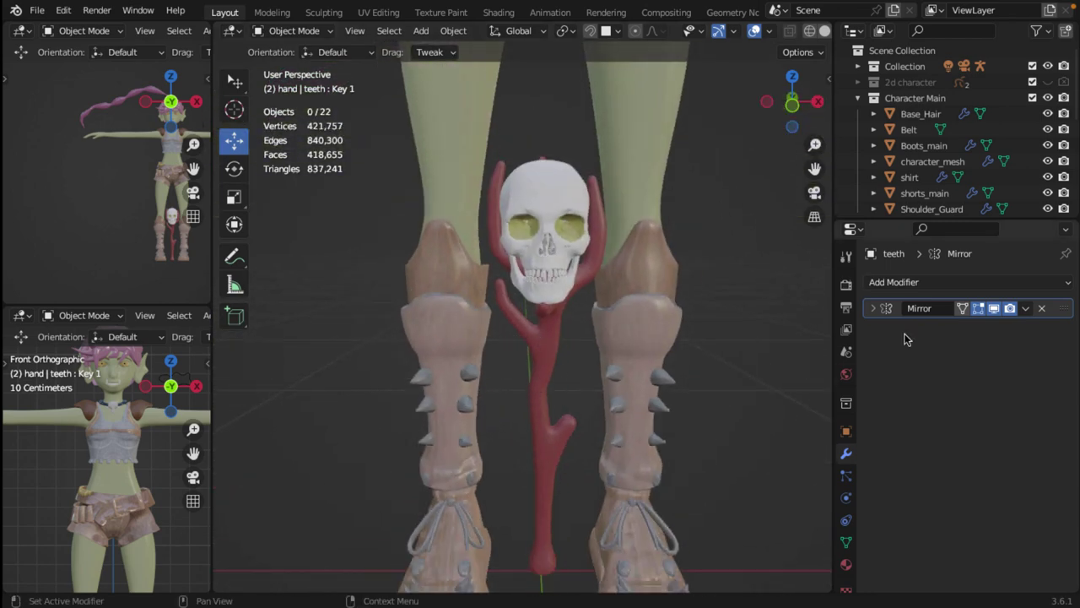
left_click(1048, 82)
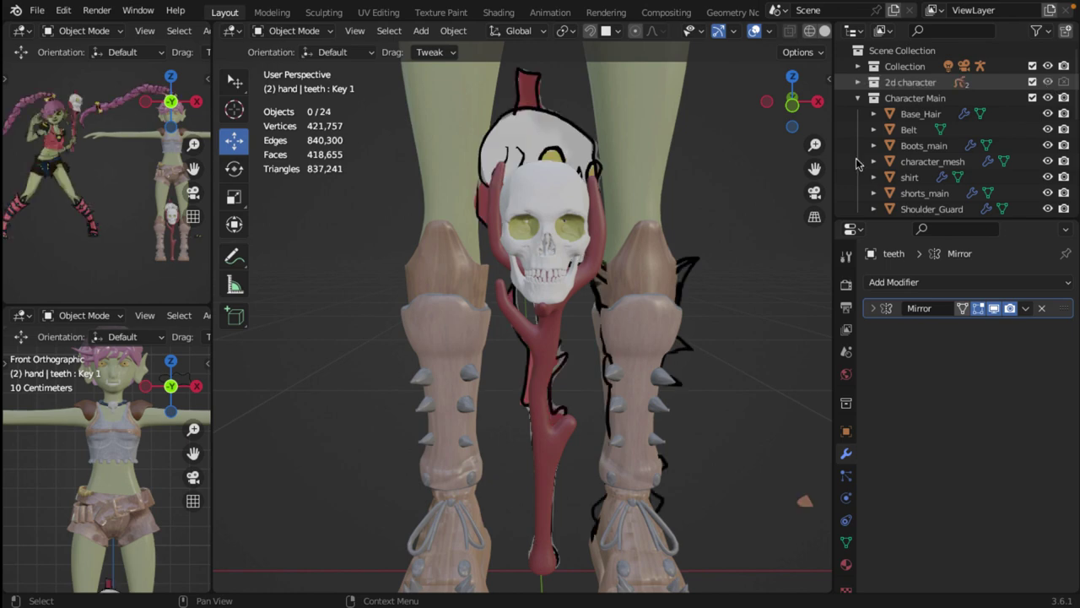
left_click(558, 219)
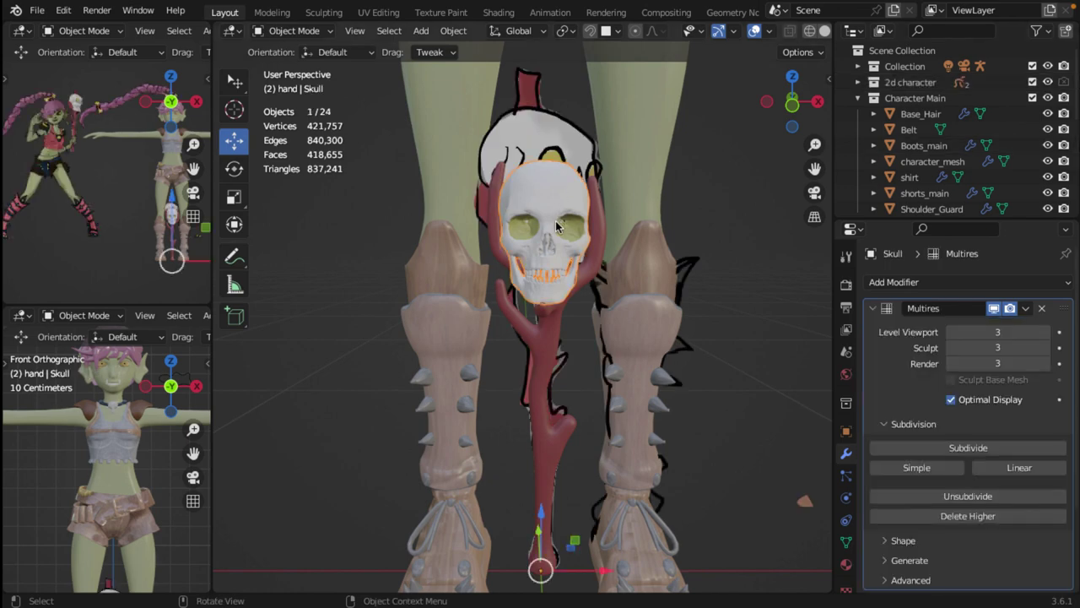
left_click(546, 368)
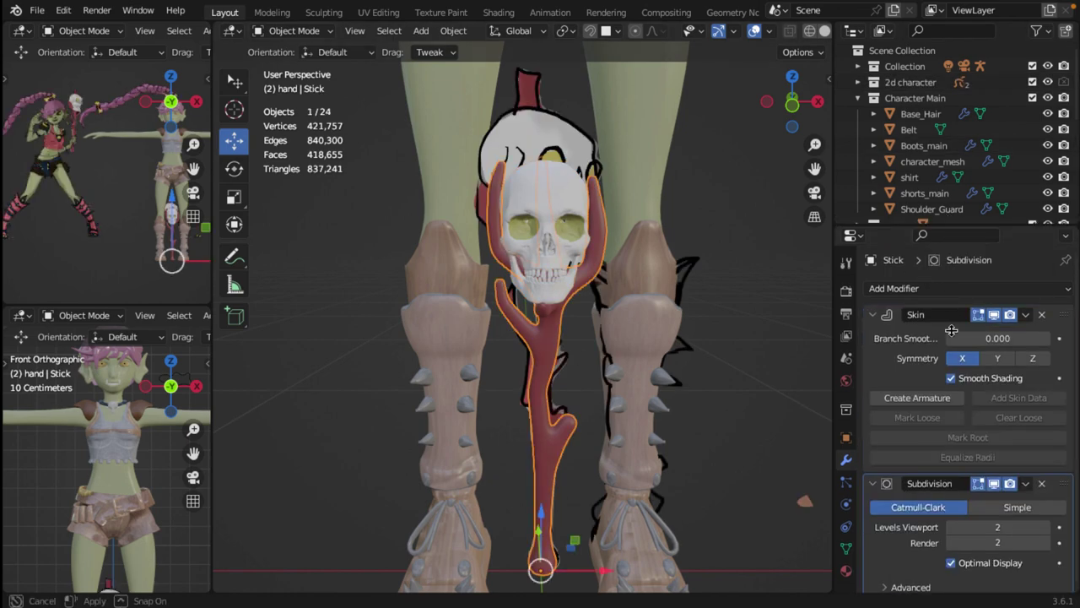
left_click_drag(949, 222, 948, 445)
left_click(1048, 272)
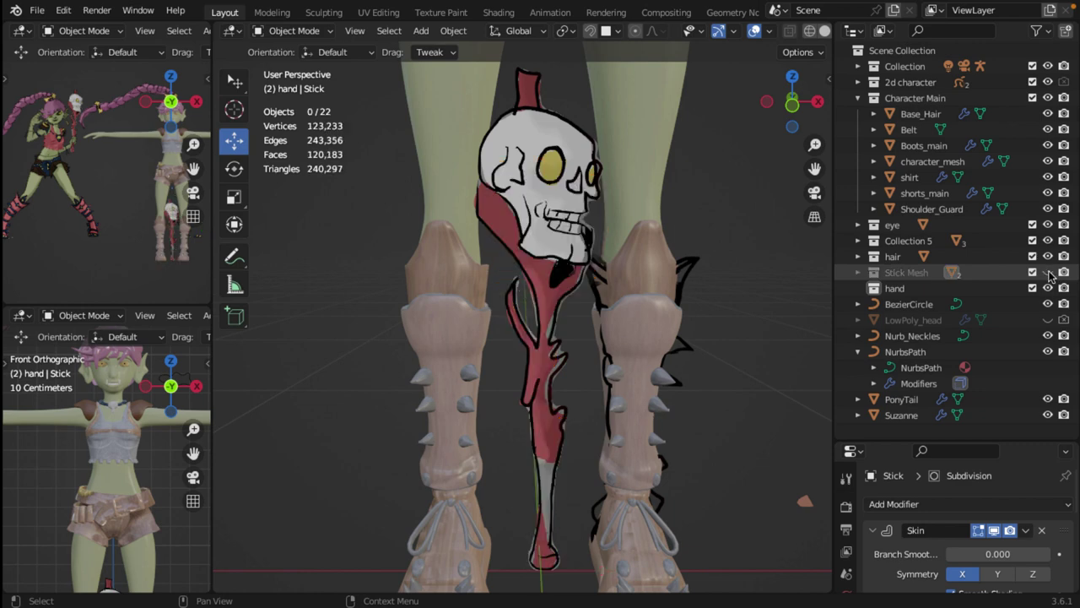
scroll(544, 232, "down", 3)
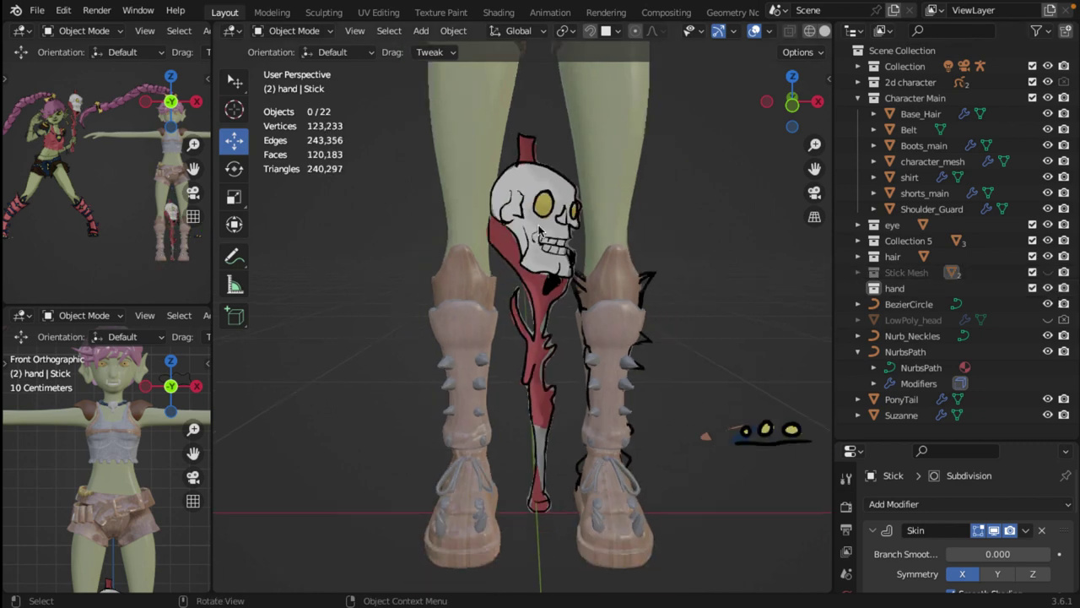
scroll(540, 211, "up", 2)
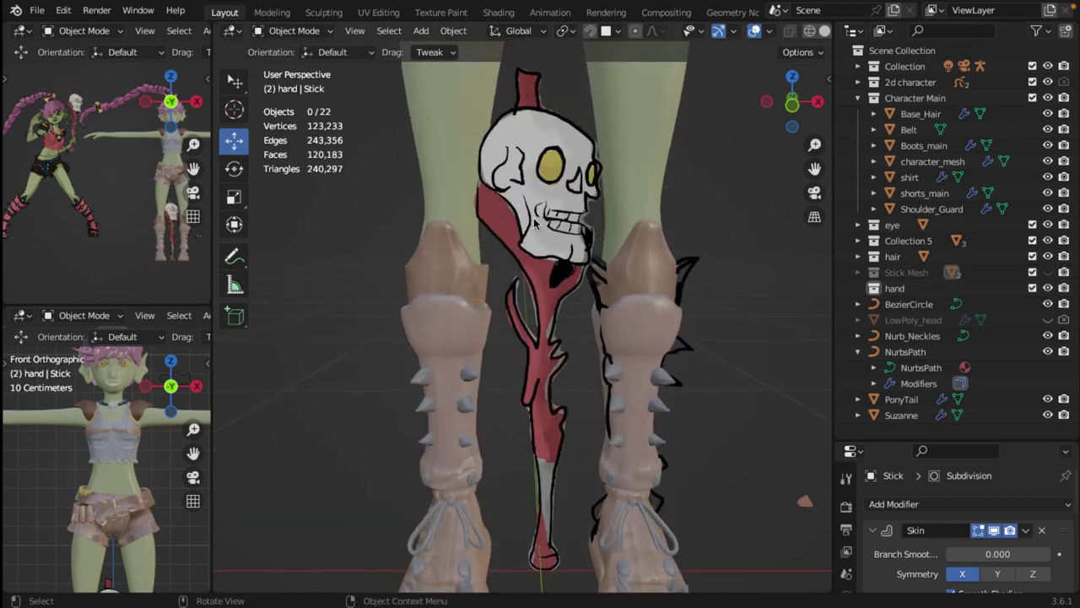
middle_click_drag(534, 222, 400, 275)
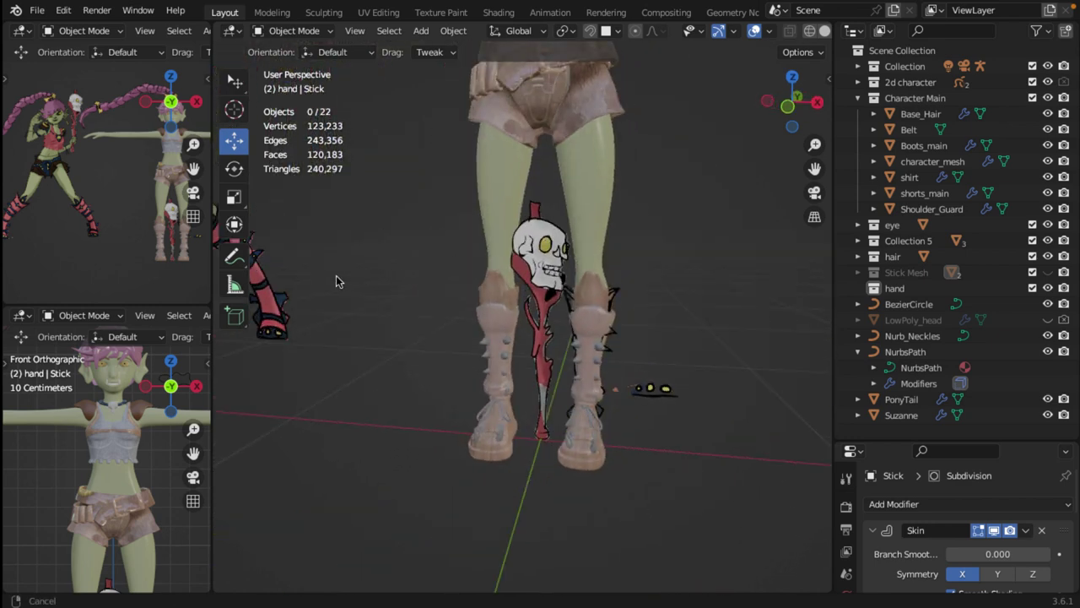
middle_click_drag(335, 281, 583, 459)
scroll(574, 453, "up", 2)
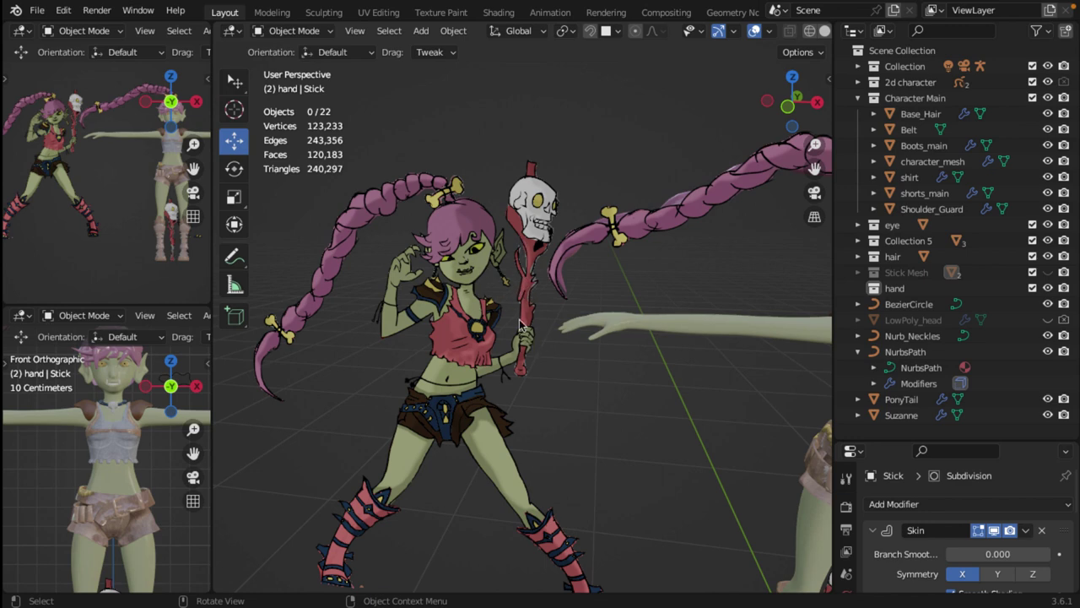
scroll(523, 363, "up", 3)
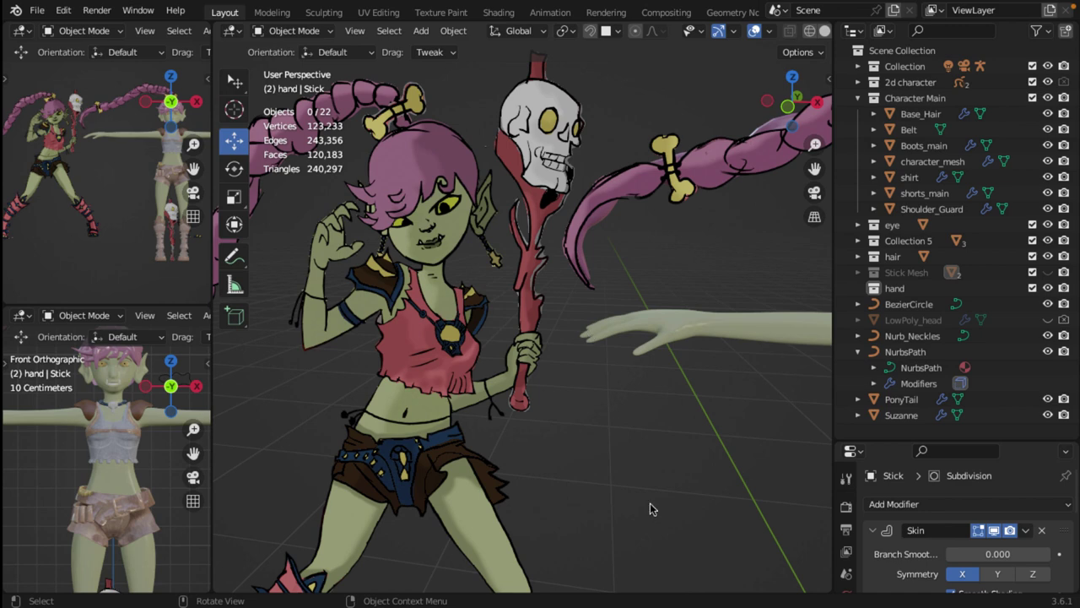
middle_click_drag(649, 509, 778, 448)
middle_click_drag(672, 357, 545, 359, "shift")
scroll(532, 358, "up", 2)
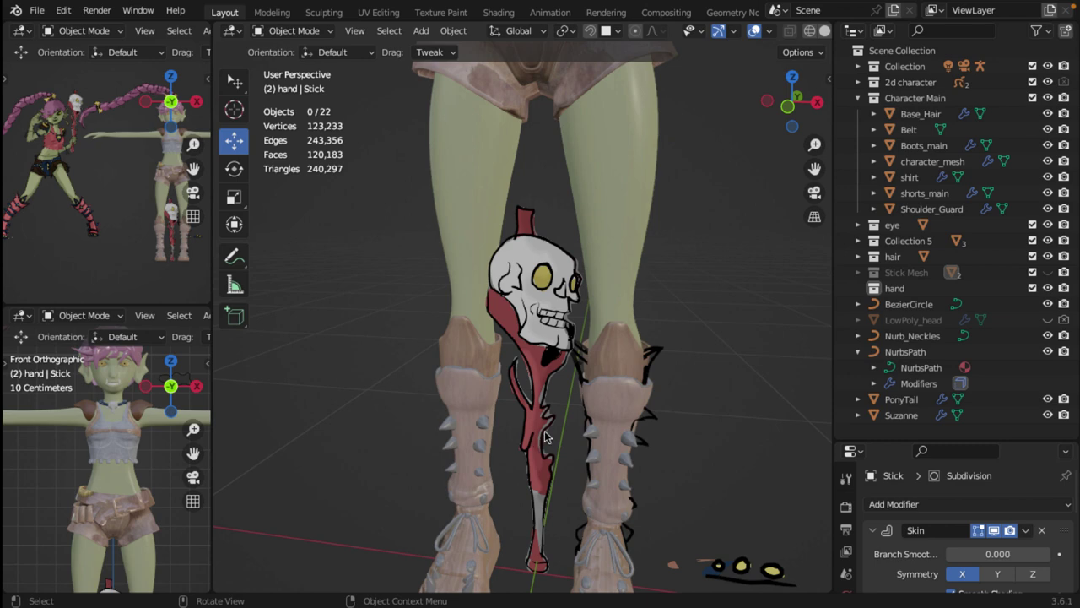
key("KP_1")
scroll(549, 447, "down", 5)
scroll(541, 458, "up", 5)
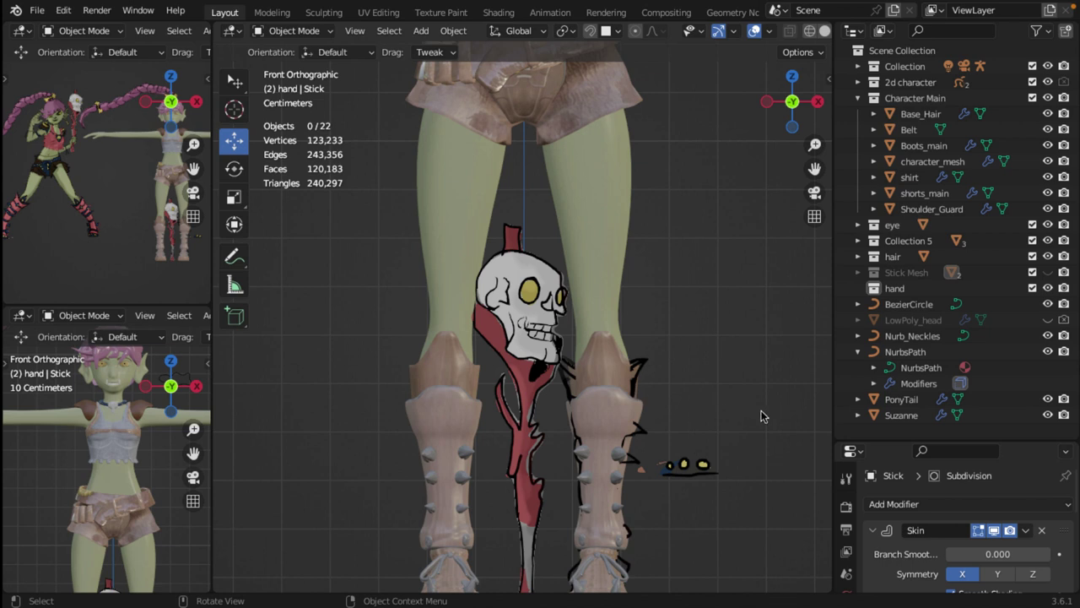
Hide the 2d character drawings and show the Stick Mesh skull staff again
left_click(1048, 82)
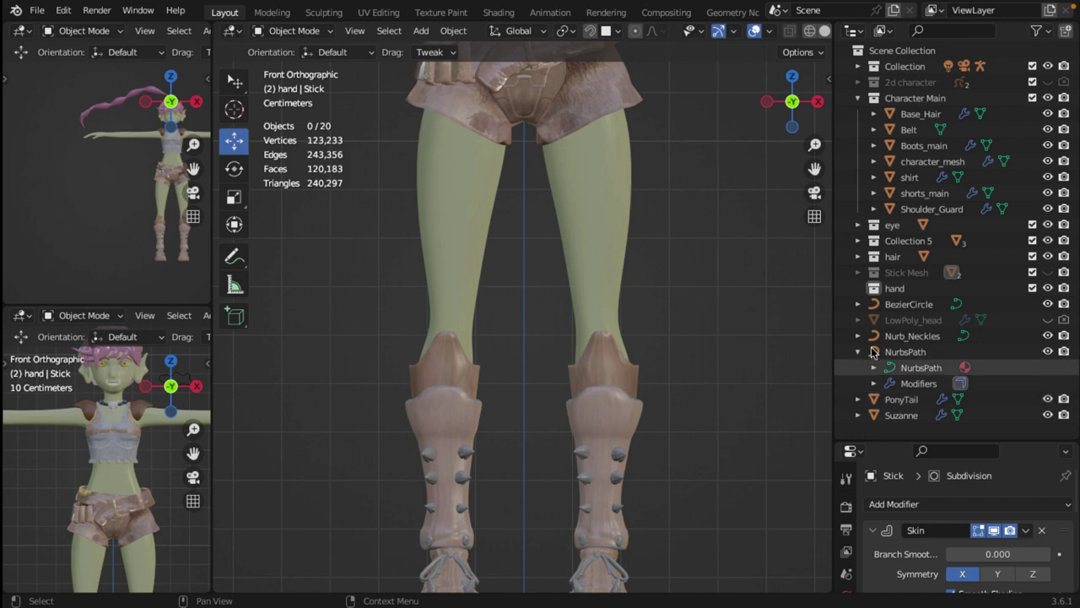
left_click(1049, 273)
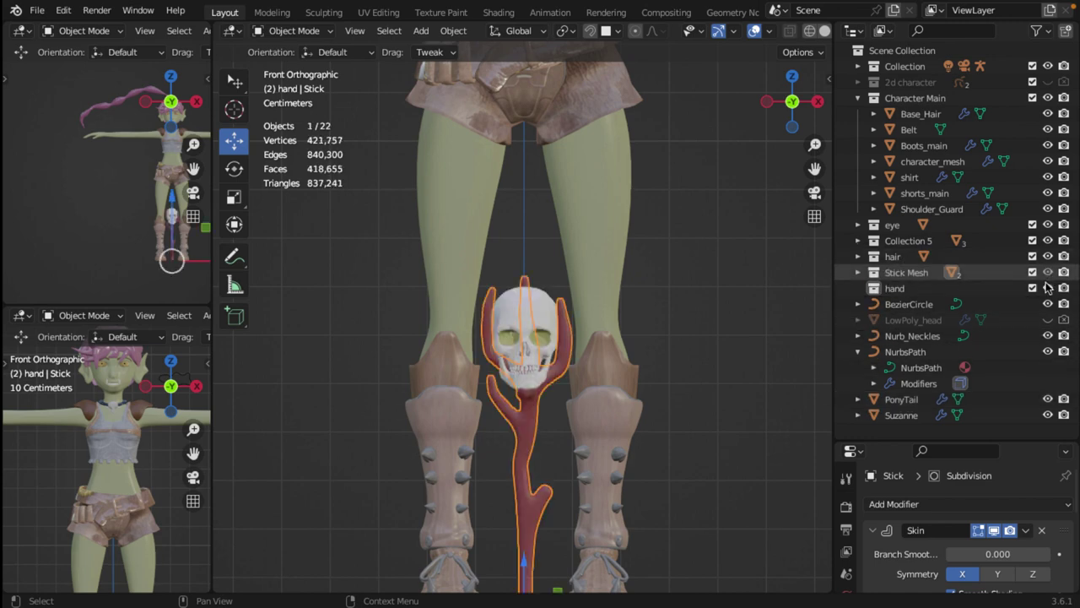
scroll(529, 368, "up", 4)
scroll(529, 368, "down", 3)
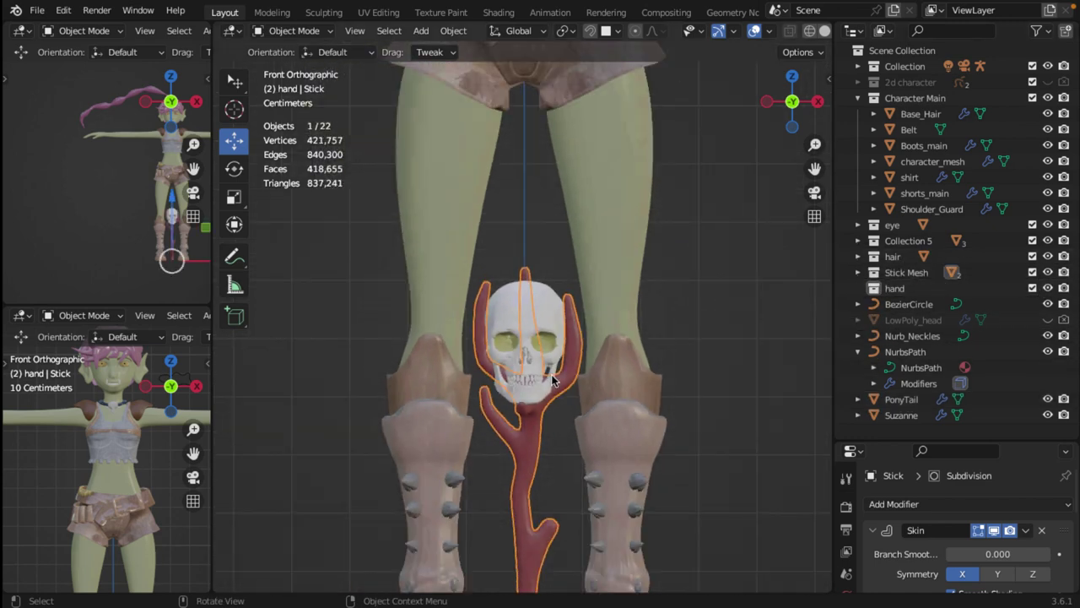
middle_click_drag(529, 368, 560, 405)
scroll(557, 402, "up", 3)
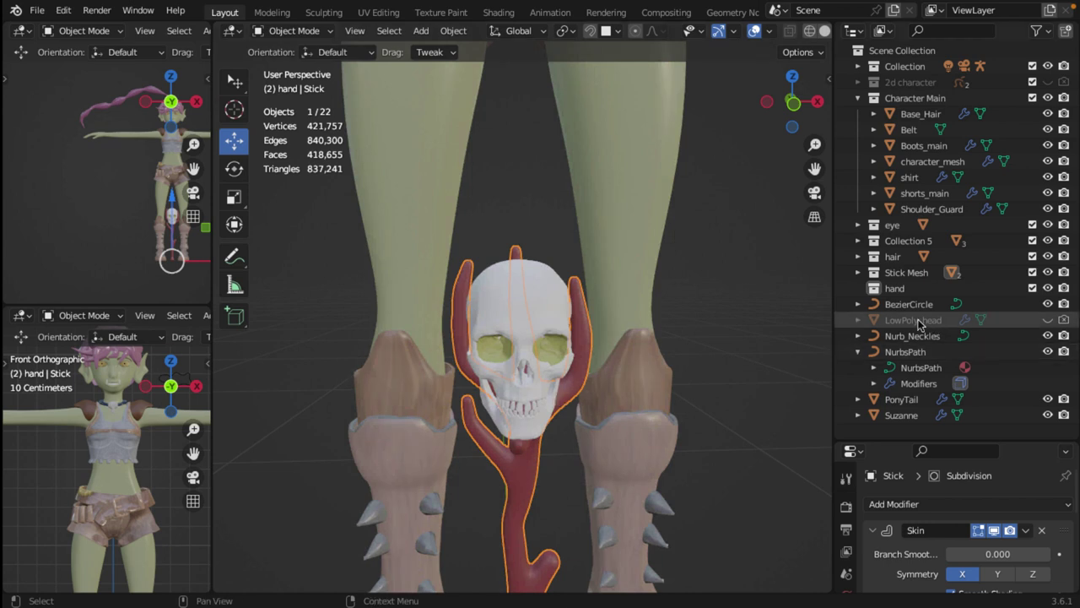
Select the Skull, expand Stick Mesh in the Outliner, and hide the Skull
left_click(547, 305)
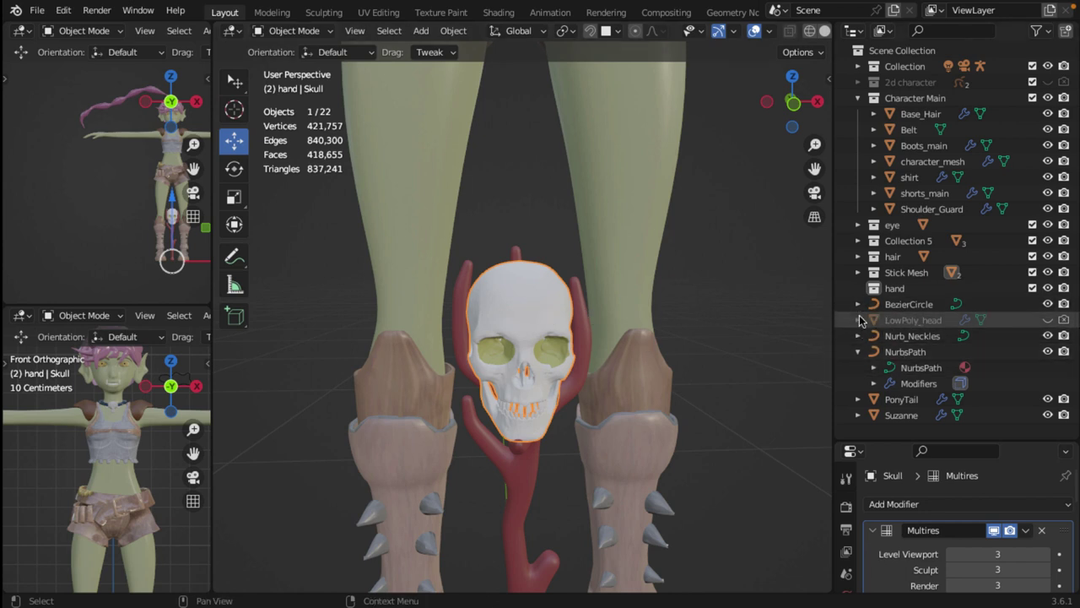
left_click(859, 273)
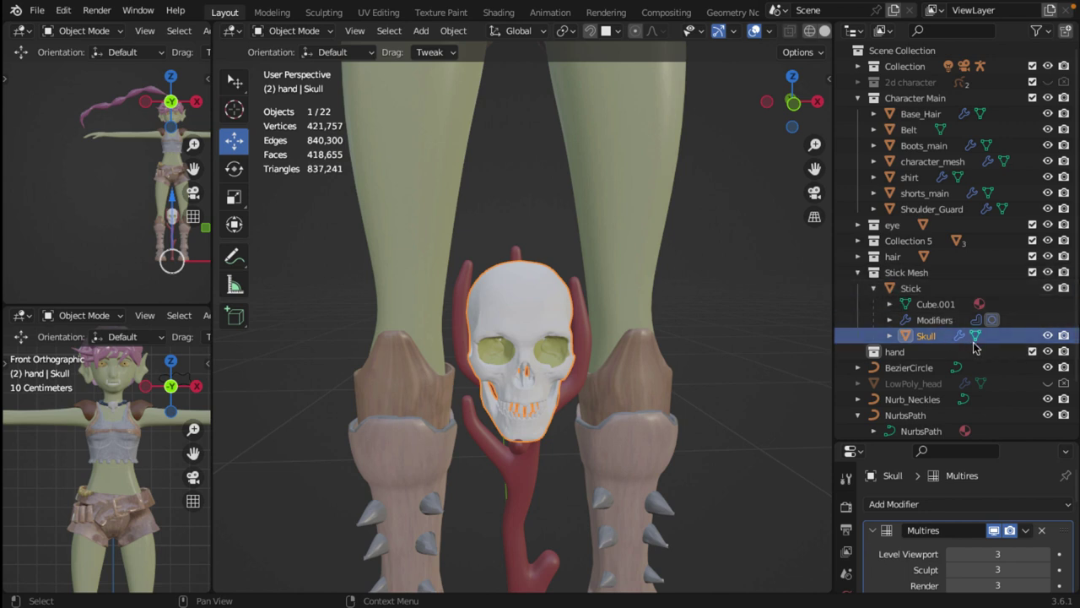
left_click(1047, 336)
scroll(543, 419, "down", 3)
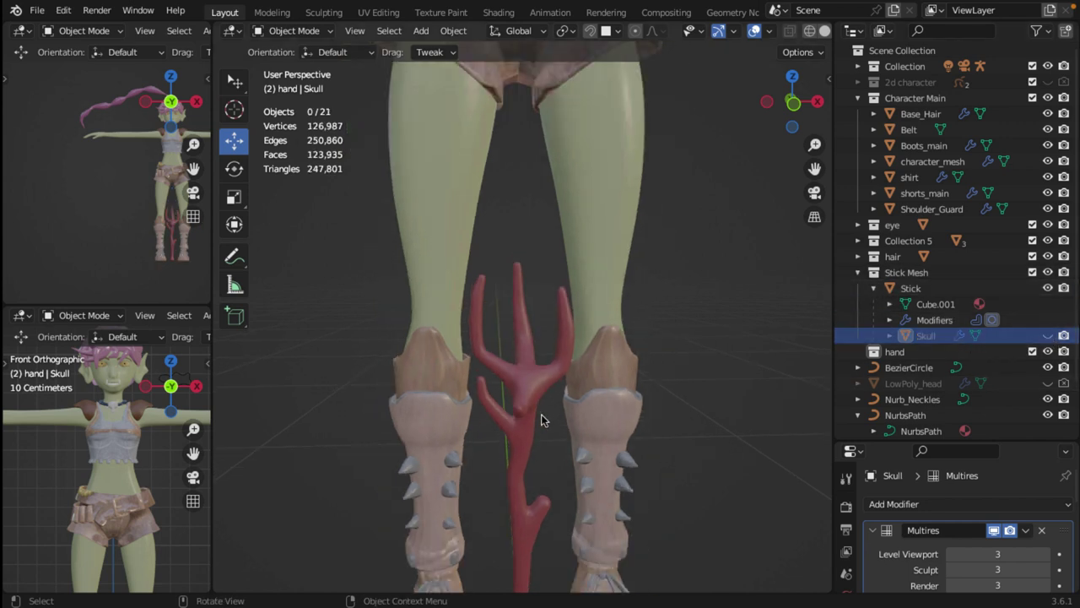
scroll(518, 454, "up", 2)
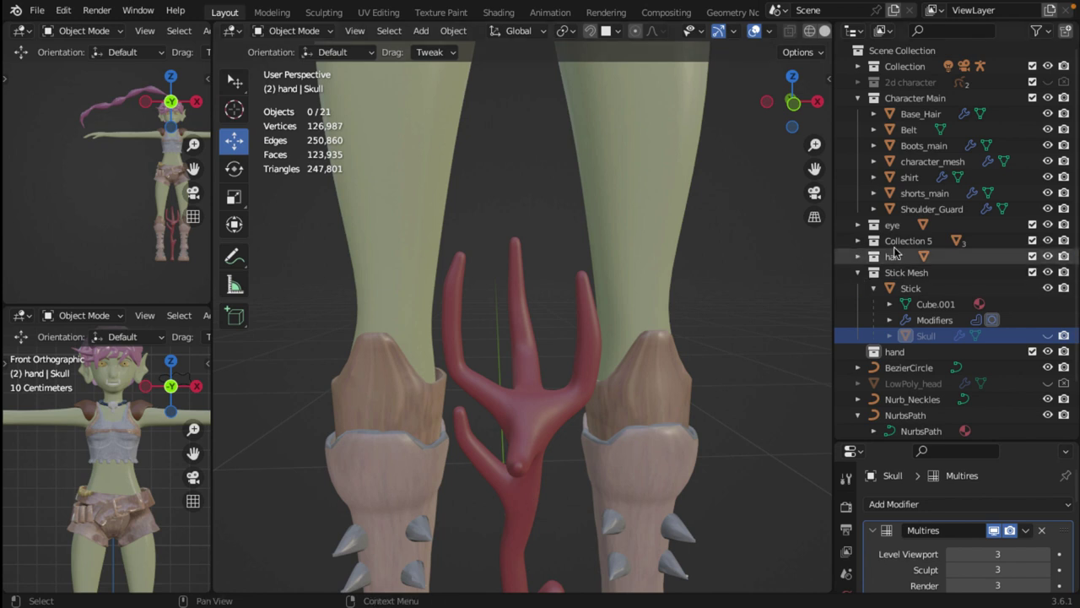
scroll(1013, 256, "down", 2)
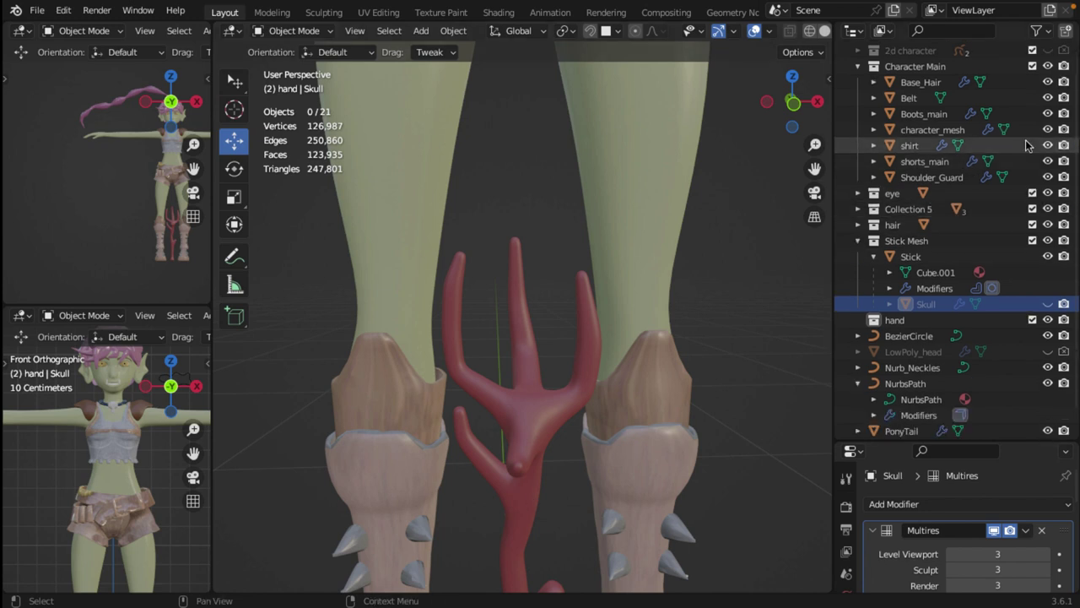
Hide the Character Main collection and select the red stick
left_click(1047, 67)
scroll(552, 431, "down", 2)
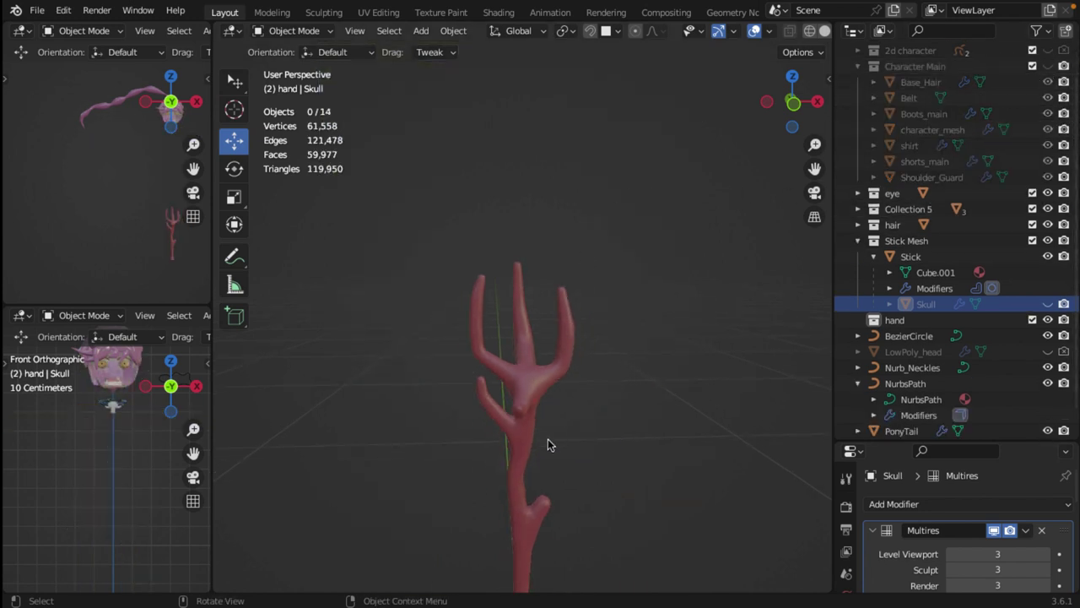
middle_click_drag(548, 439, 504, 205)
scroll(557, 223, "up", 2)
scroll(560, 274, "down", 2)
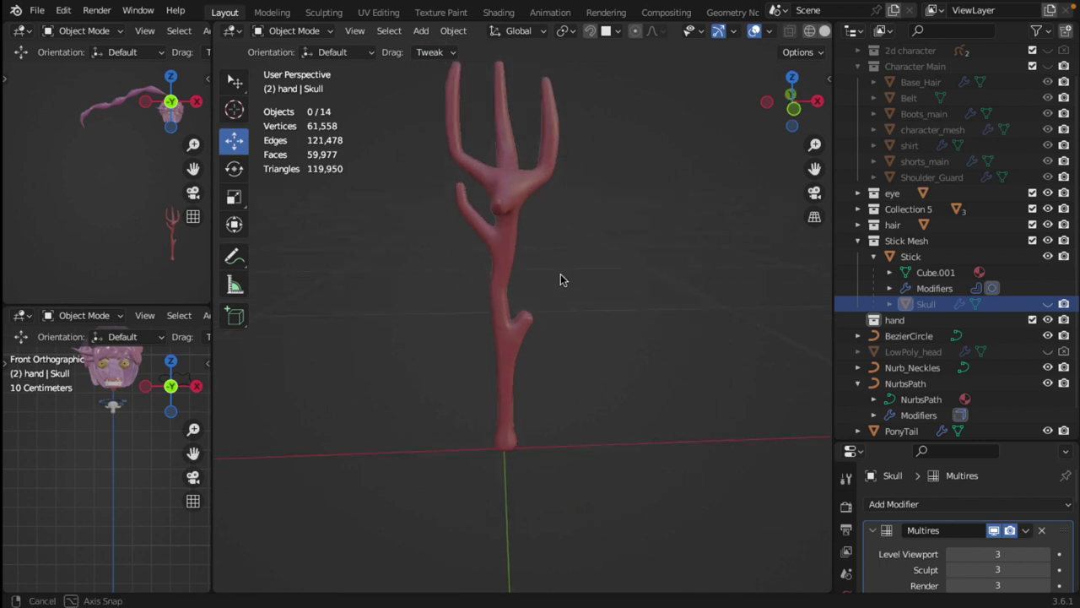
middle_click_drag(560, 274, 507, 243)
left_click(549, 226)
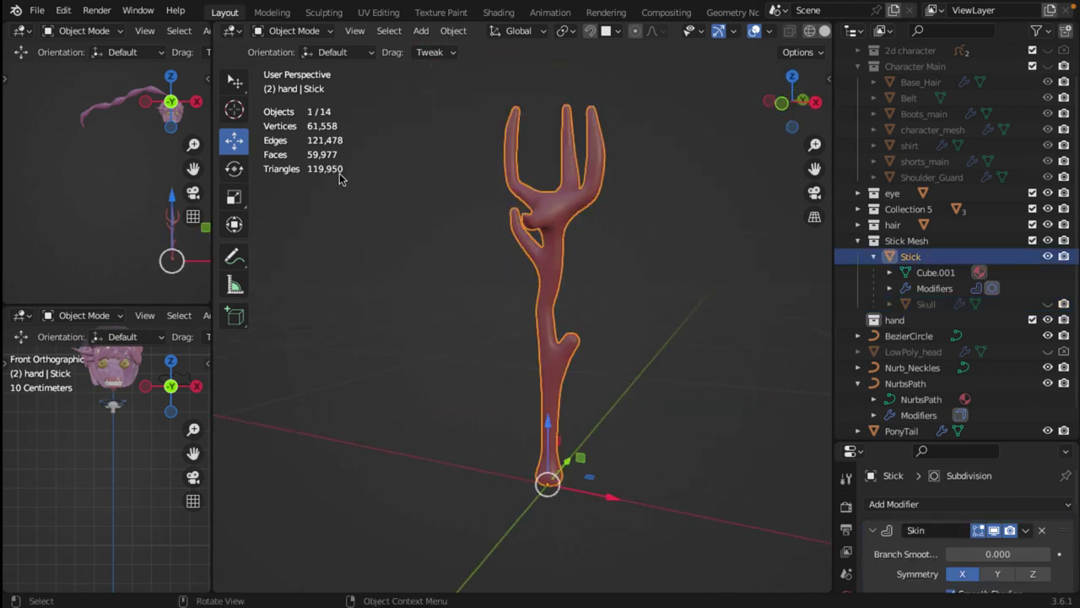
Enlarge the Properties editor and disable the Subdivision modifier's viewport display on the stick
left_click(327, 32)
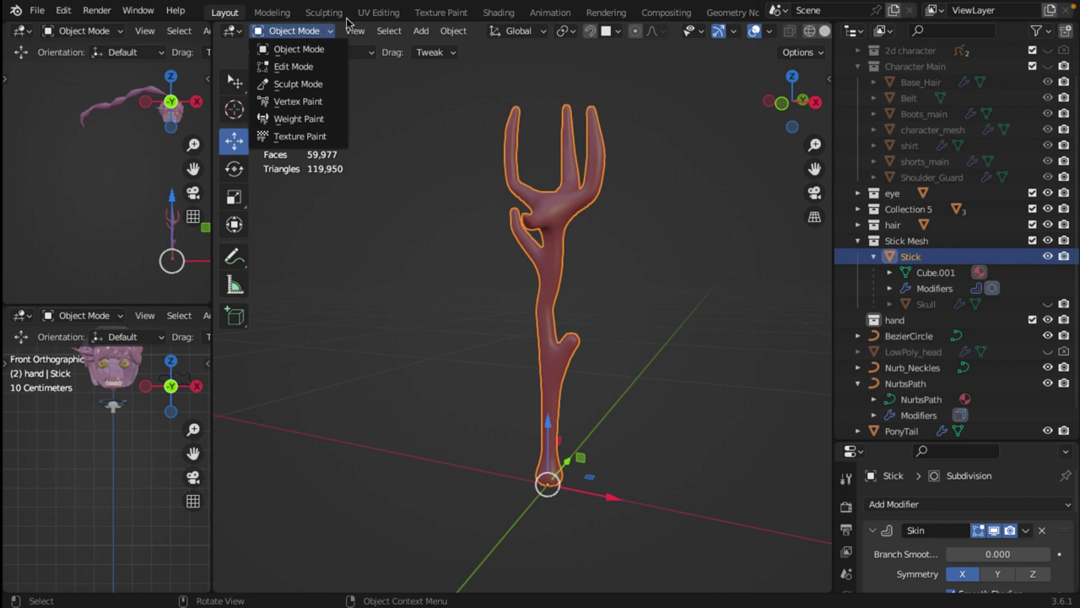
left_click_drag(933, 441, 936, 129)
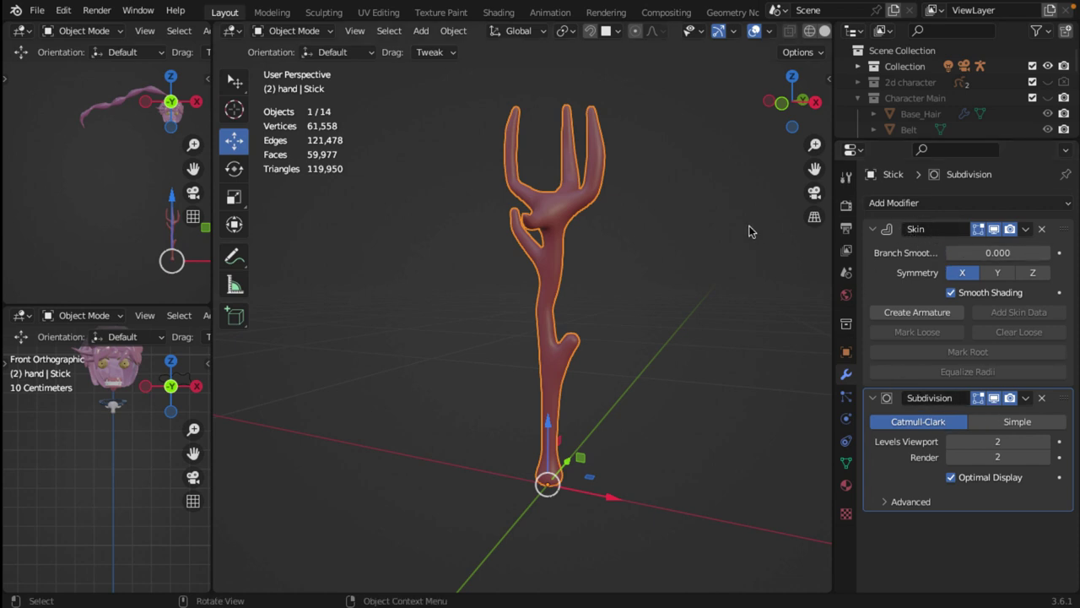
left_click(994, 398)
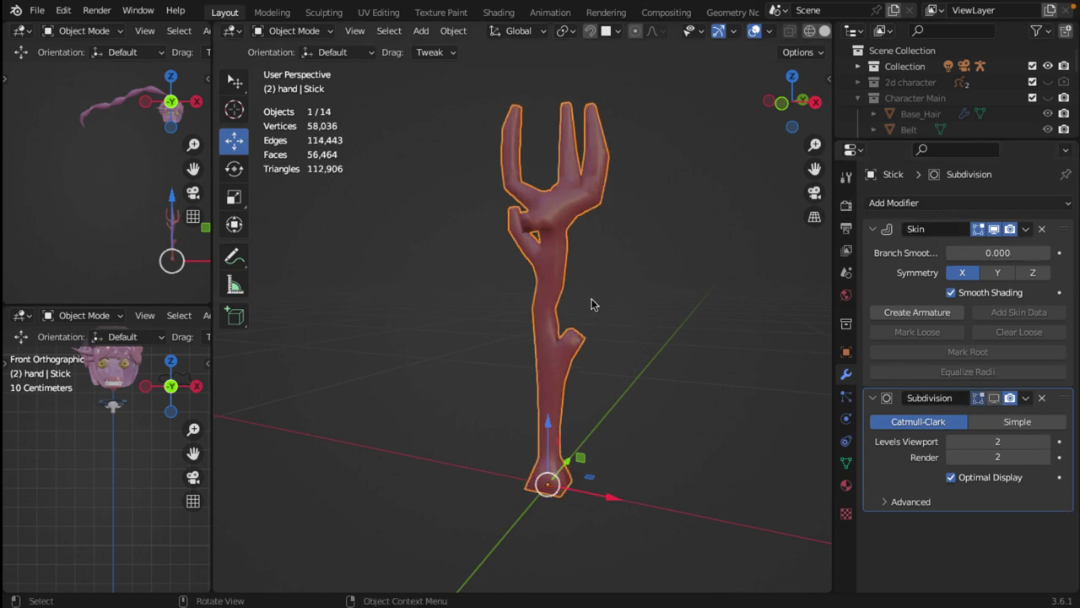
left_click(308, 32)
Put the stick into Edit Mode with wireframe shading
left_click(307, 66)
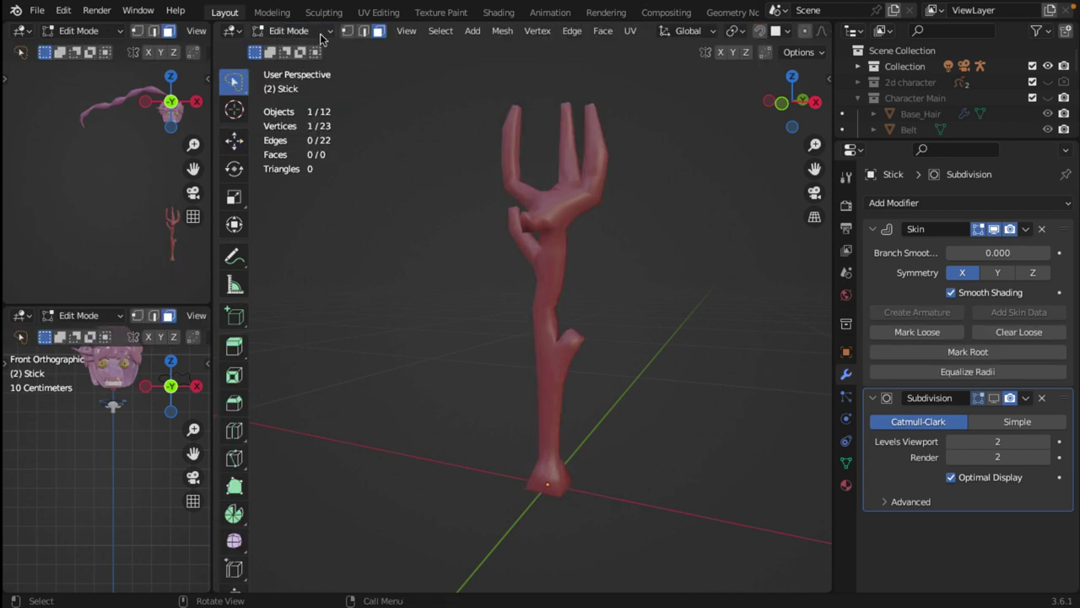
scroll(541, 183, "down", 1)
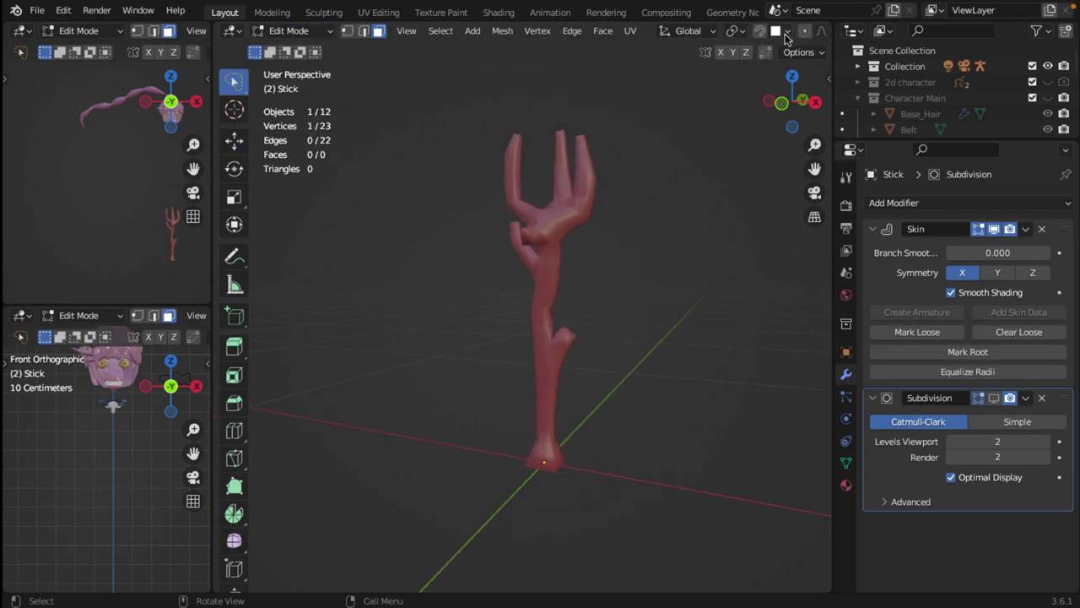
scroll(776, 36, "down", 5)
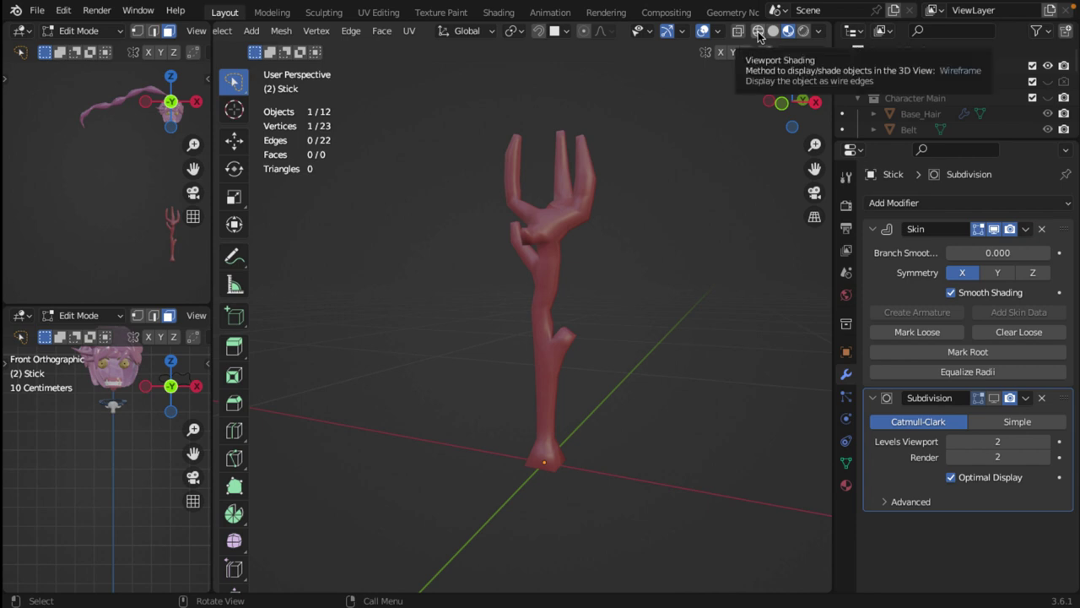
left_click(759, 32)
scroll(566, 149, "up", 2)
middle_click_drag(542, 295, 569, 337)
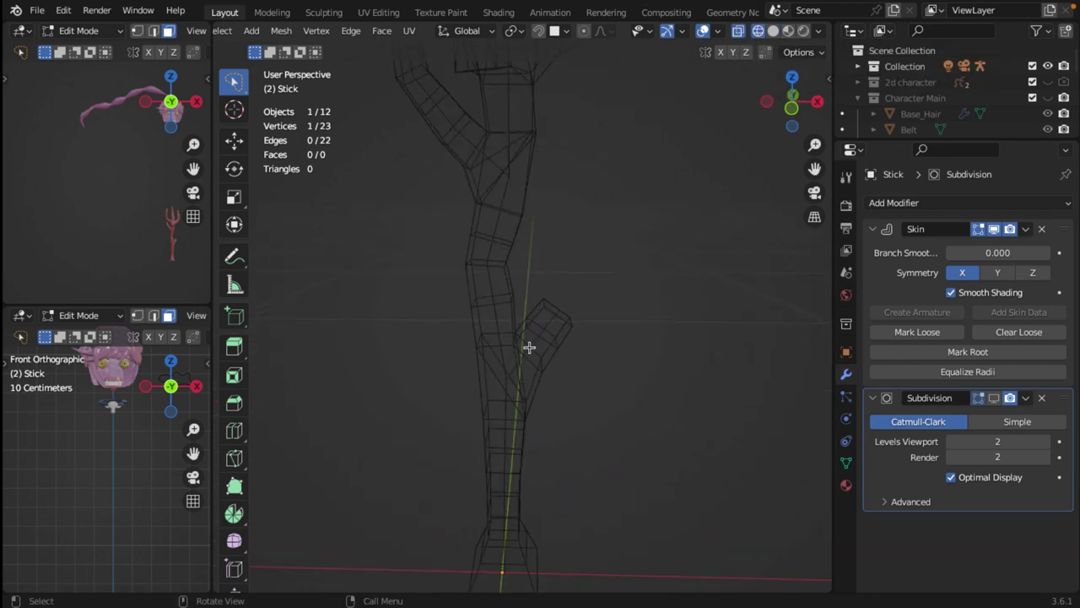
scroll(523, 342, "down", 4)
middle_click_drag(511, 282, 529, 264)
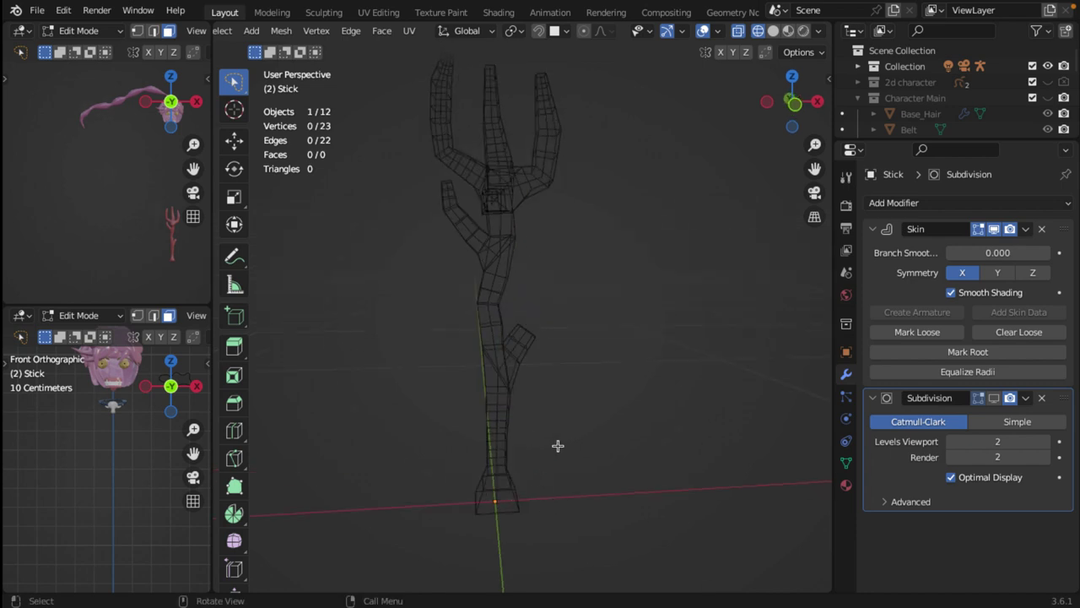
scroll(272, 63, "up", 2)
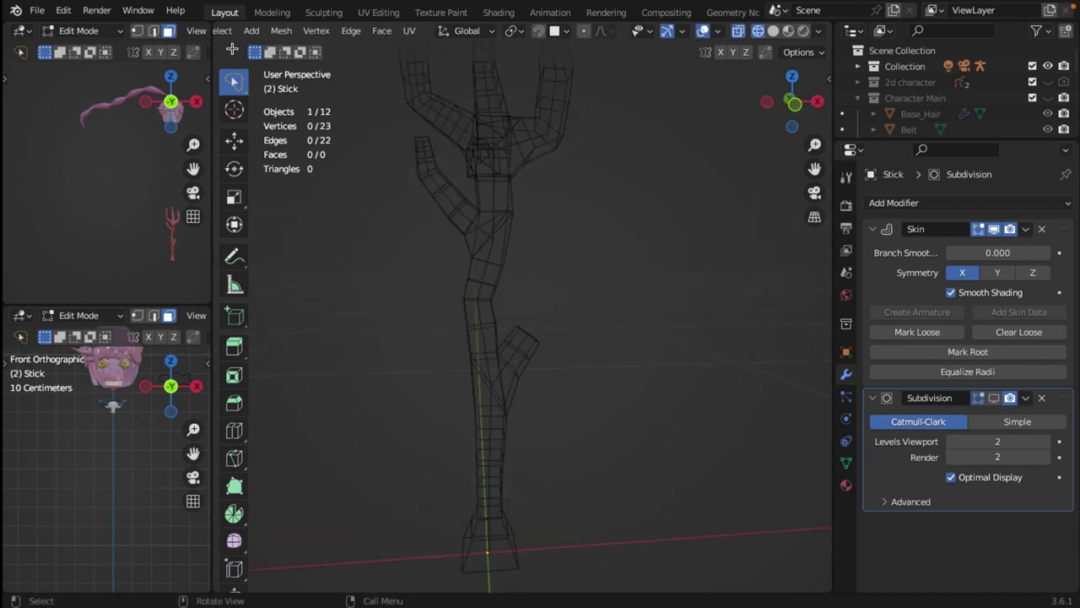
scroll(249, 29, "up", 3)
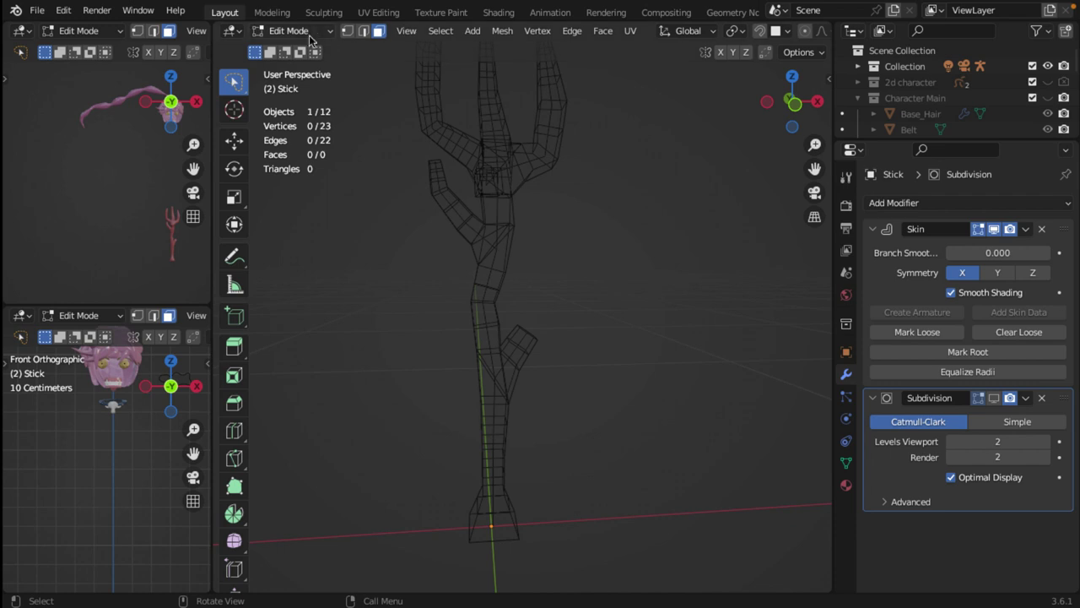
In vertex select mode, pick the stick's bottom vertex and view it from the front
left_click(347, 31)
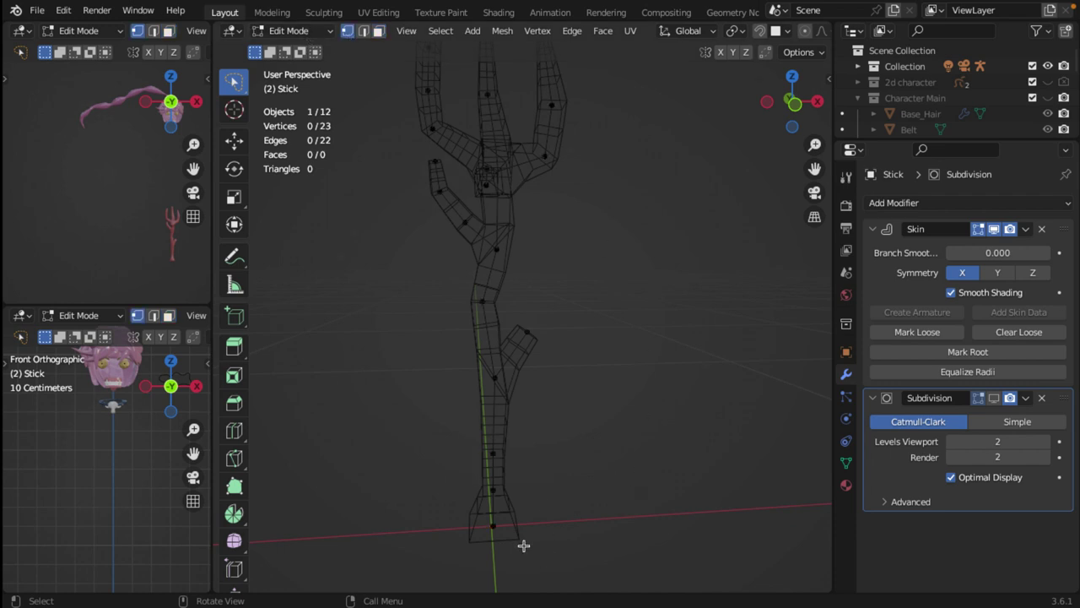
left_click(494, 528)
key("KP_1")
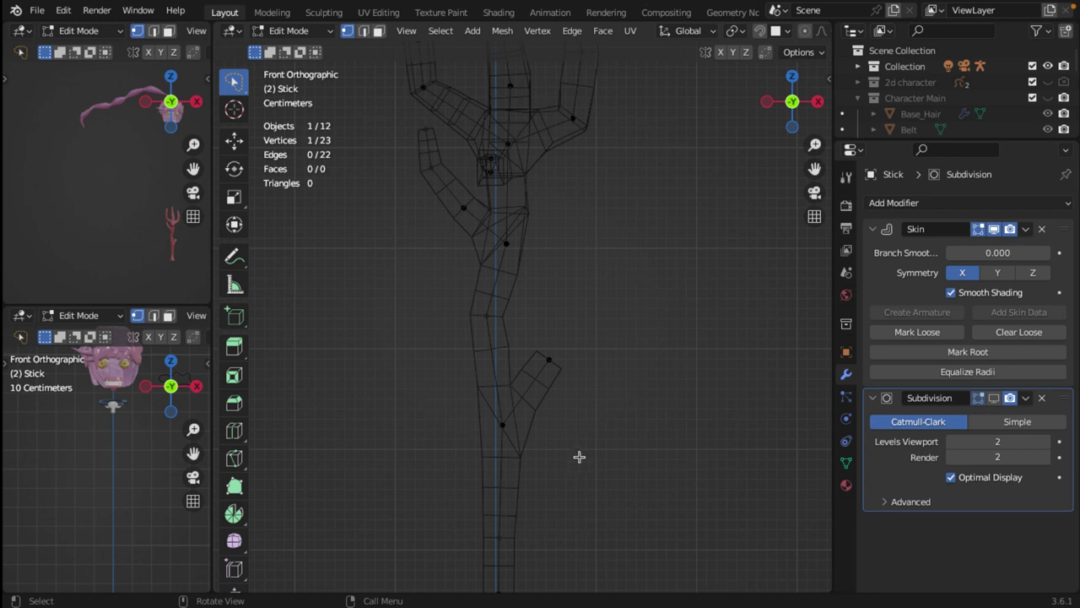
scroll(579, 456, "down", 5, "shift")
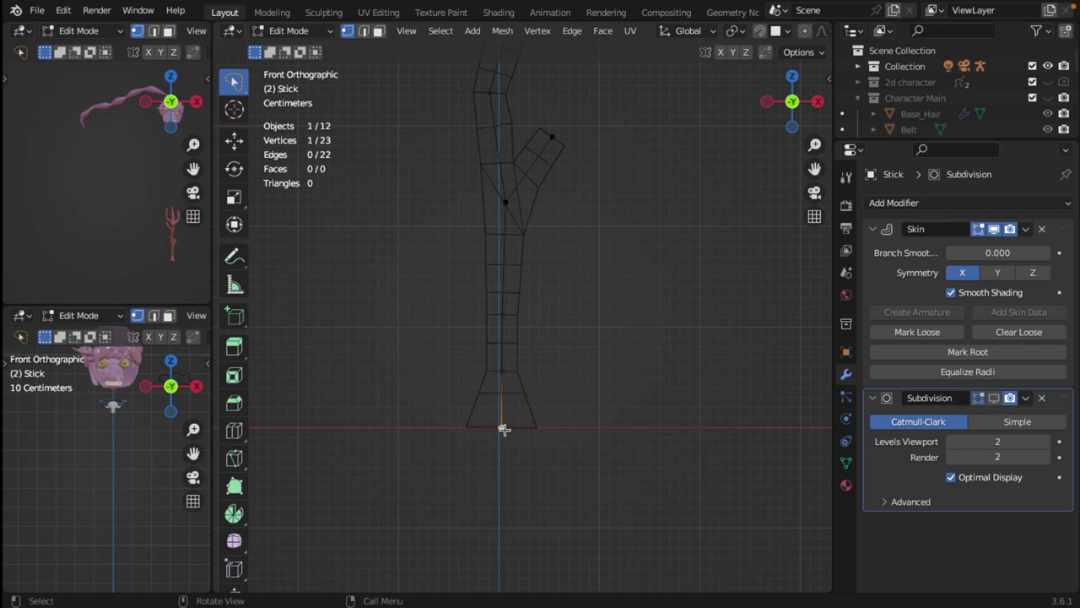
Copy the stick's base vertex and place it to the left of the stick
key("e")
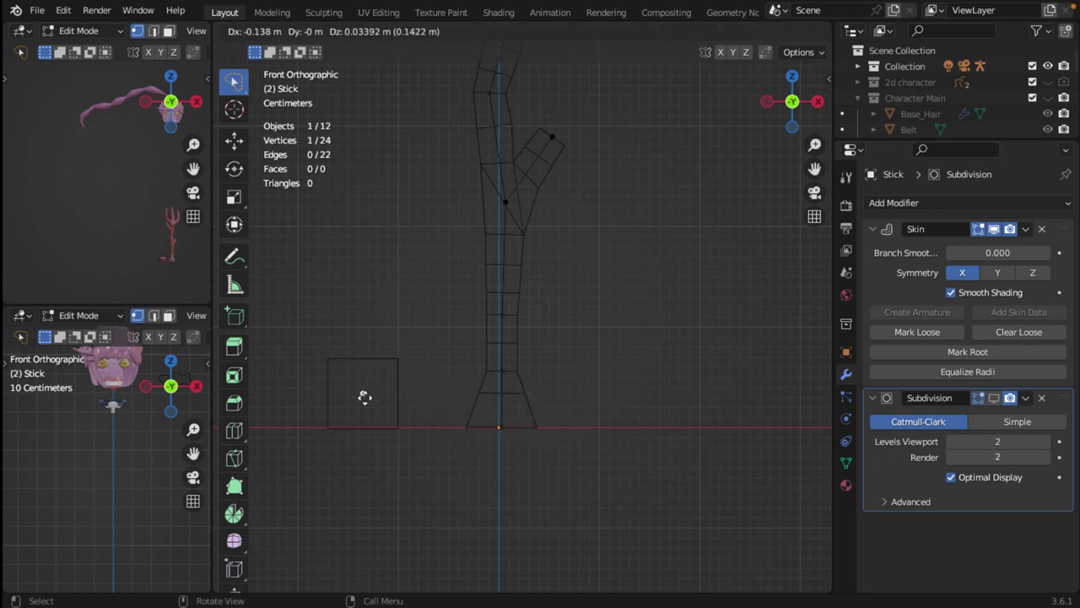
left_click(376, 424)
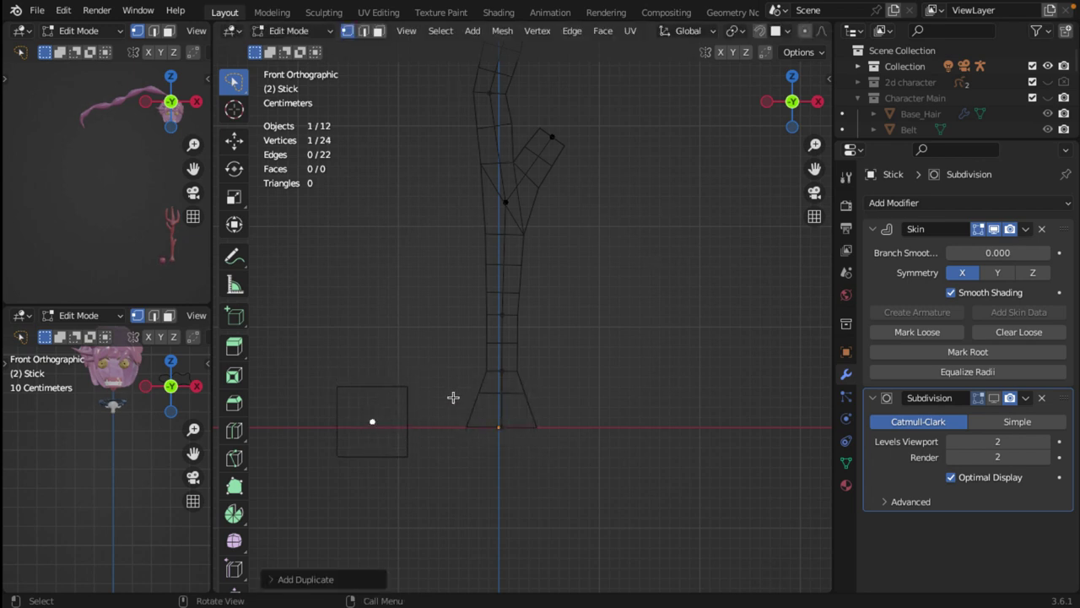
middle_click_drag(458, 393, 624, 427, "shift")
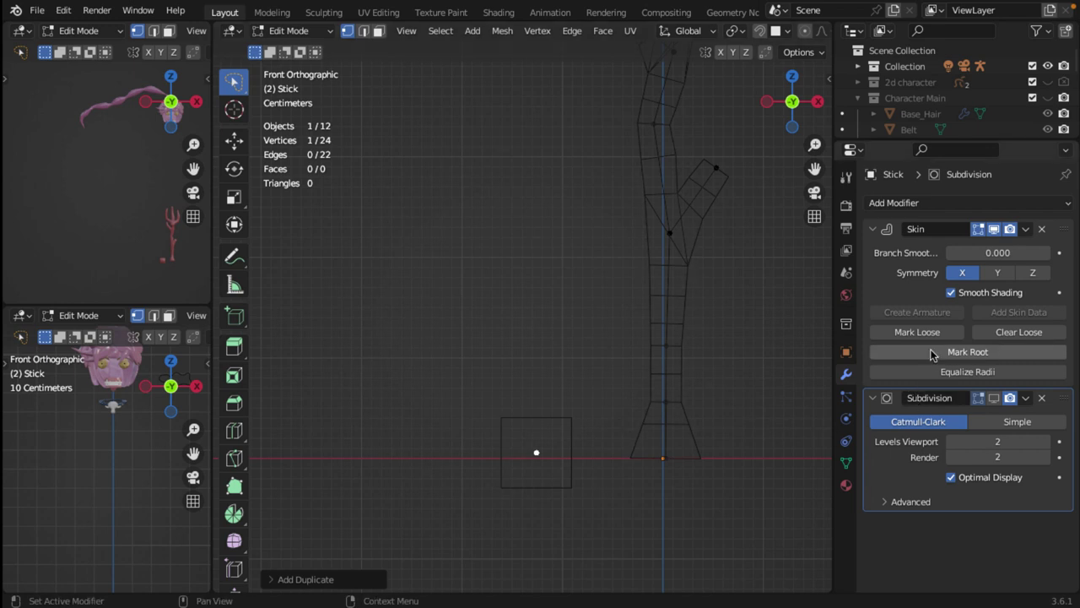
left_click(536, 453)
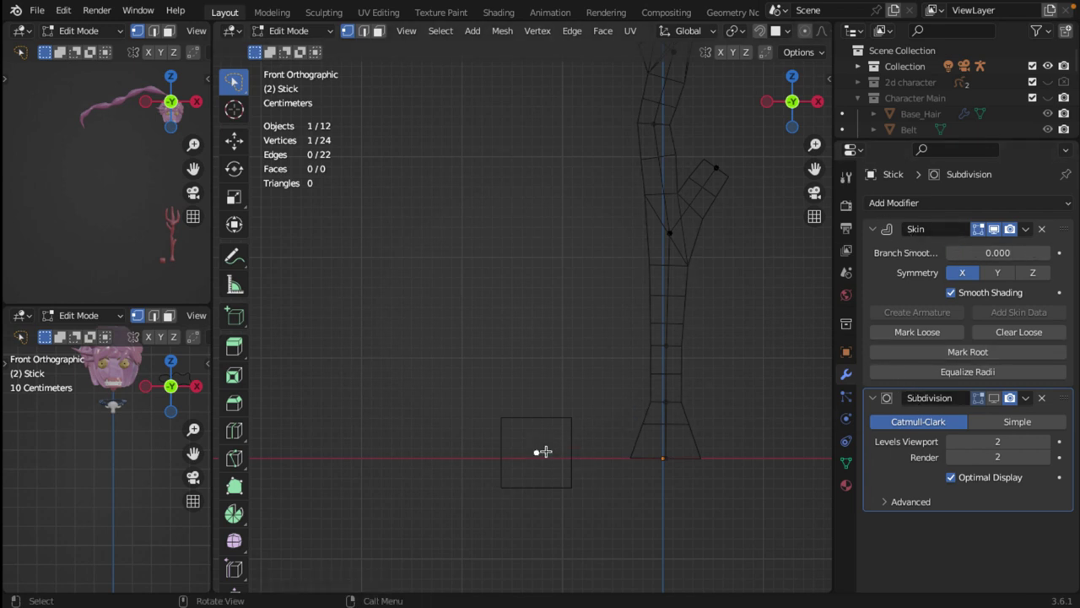
Extrude two test vertices upward from the copy, then undo them
key("e")
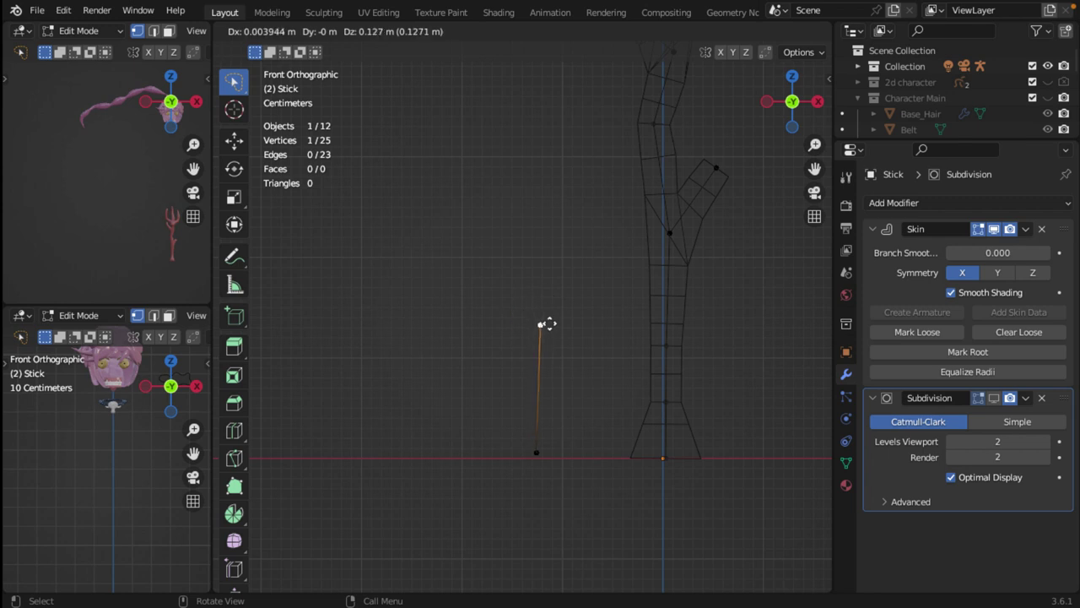
left_click(545, 324)
key("e")
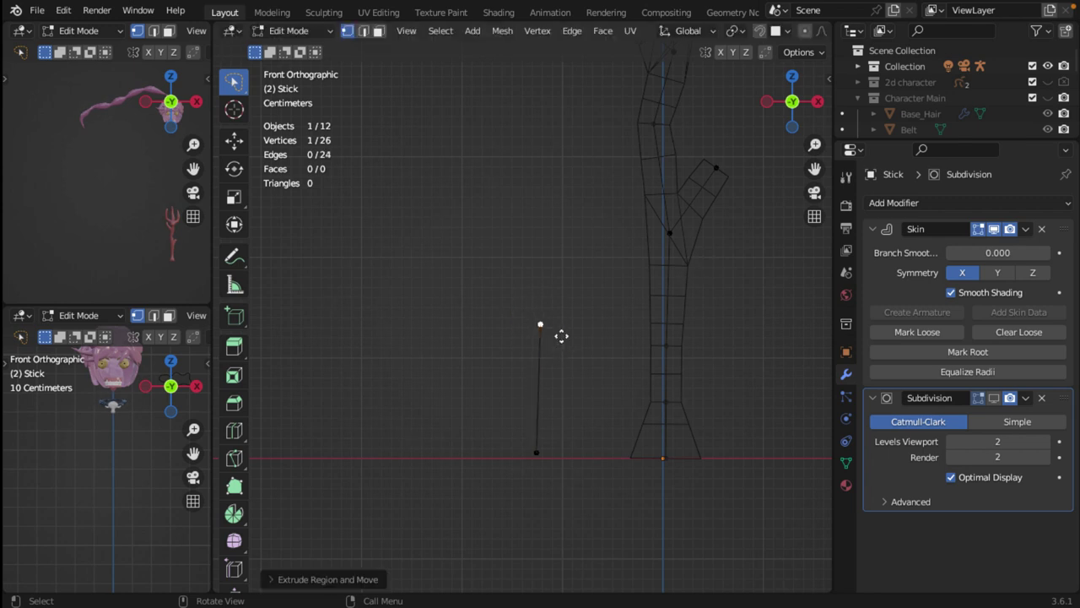
left_click(494, 256)
scroll(688, 255, "down", 5)
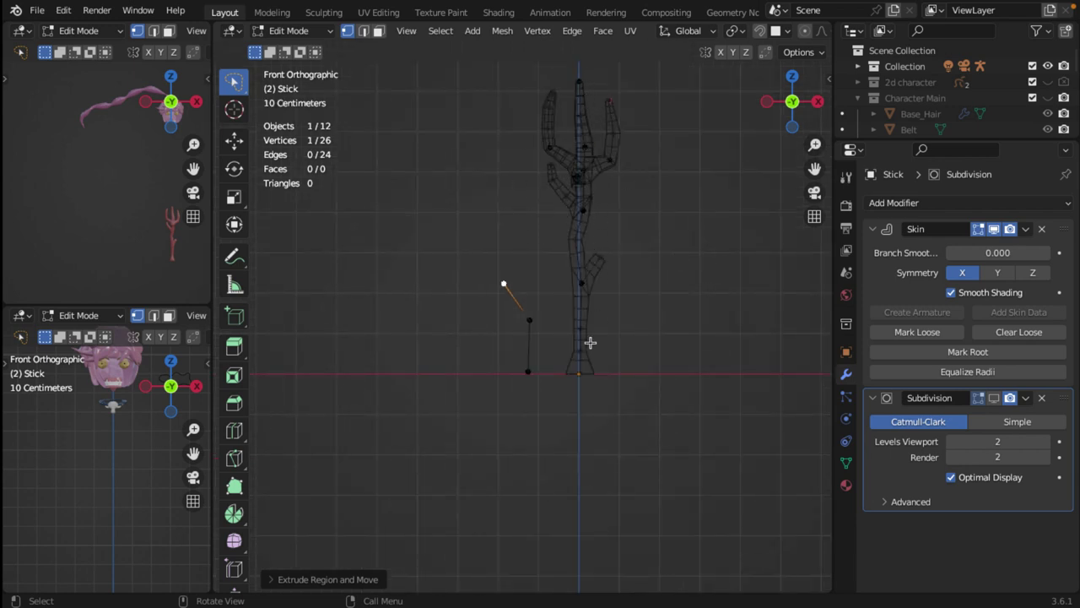
key("ctrl+z")
key("ctrl+z")
key("ctrl+z")
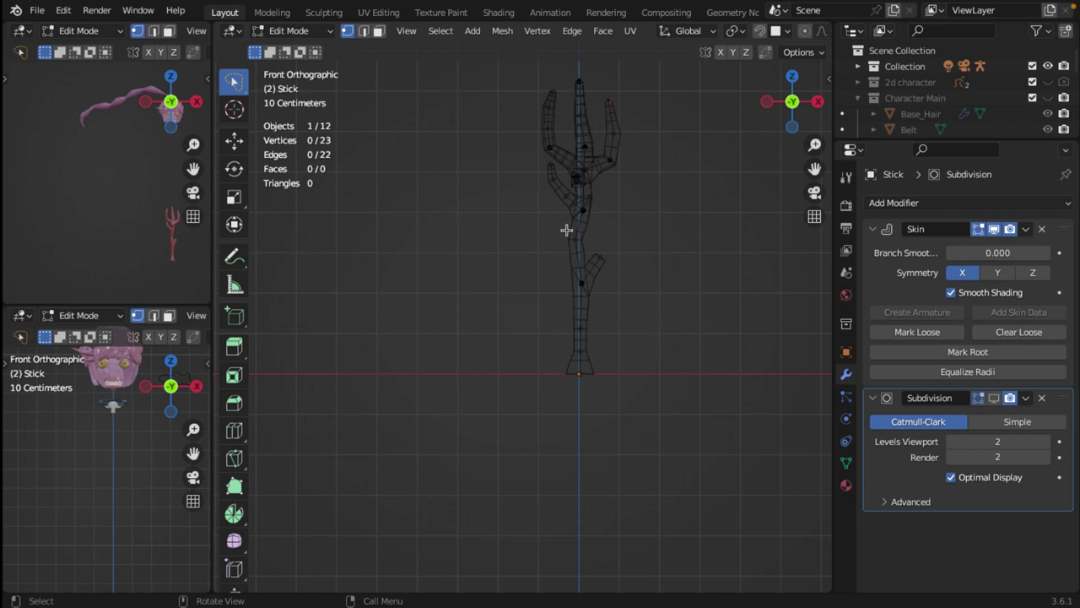
Return the stick to Object Mode, select the character's body mesh, and enter the Shading workspace
left_click(325, 31)
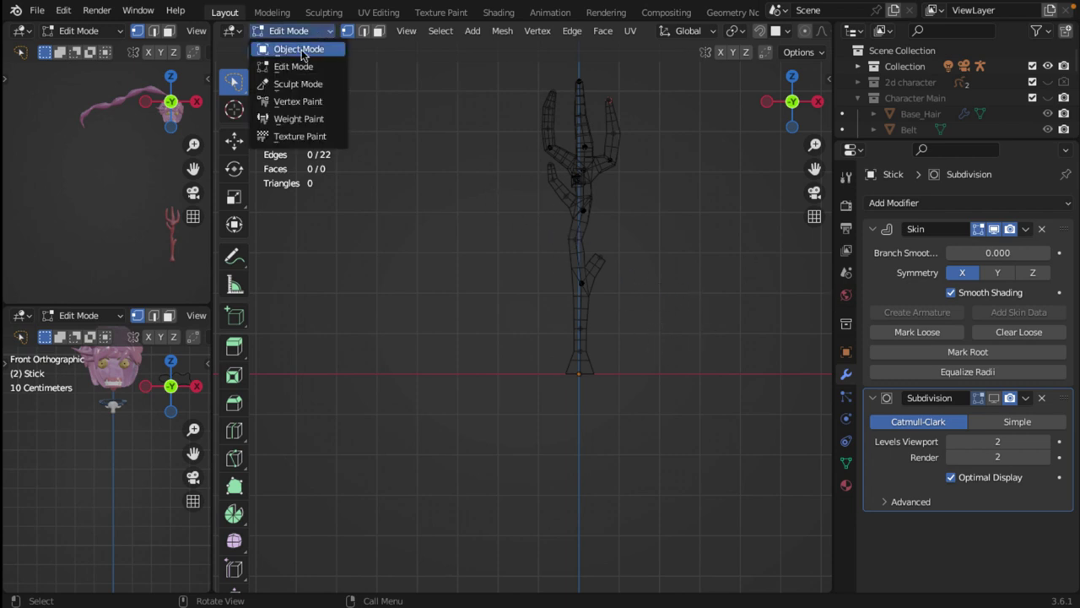
left_click(302, 46)
left_click(688, 294)
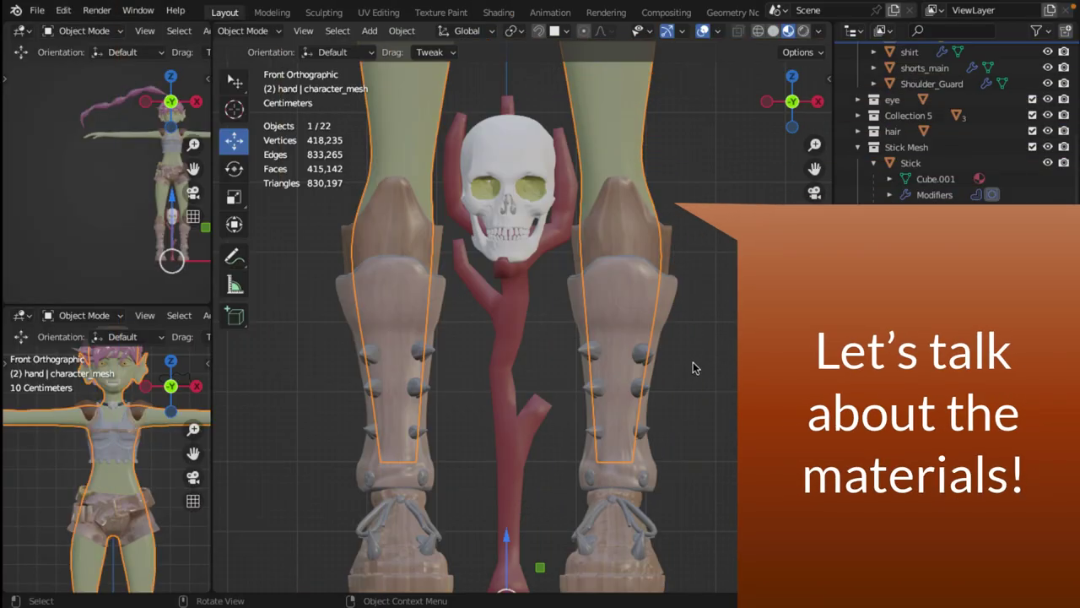
left_click(717, 292)
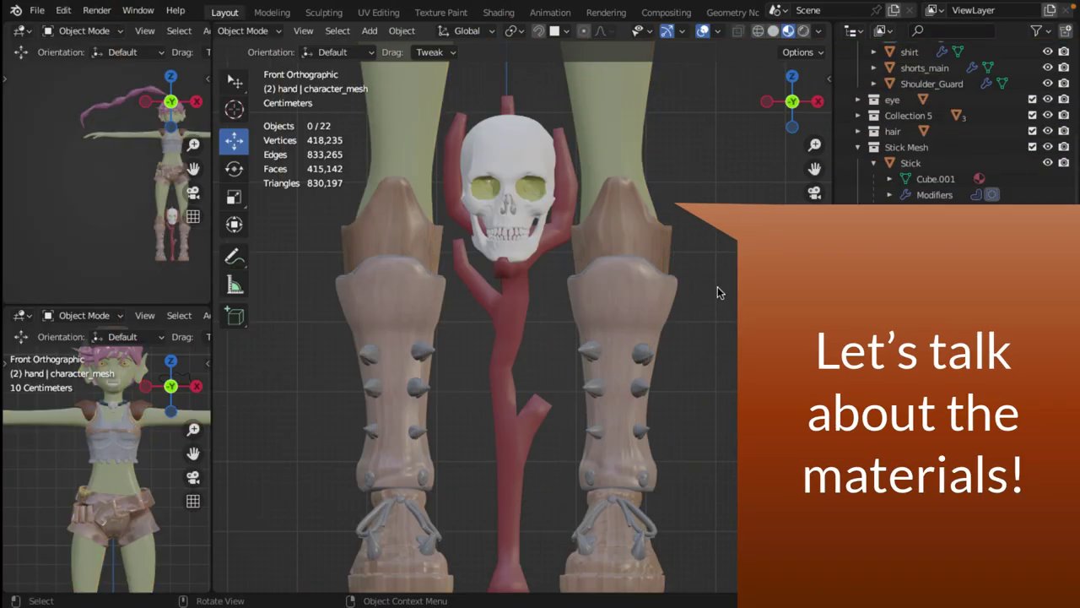
left_click(615, 133)
scroll(507, 170, "down", 1)
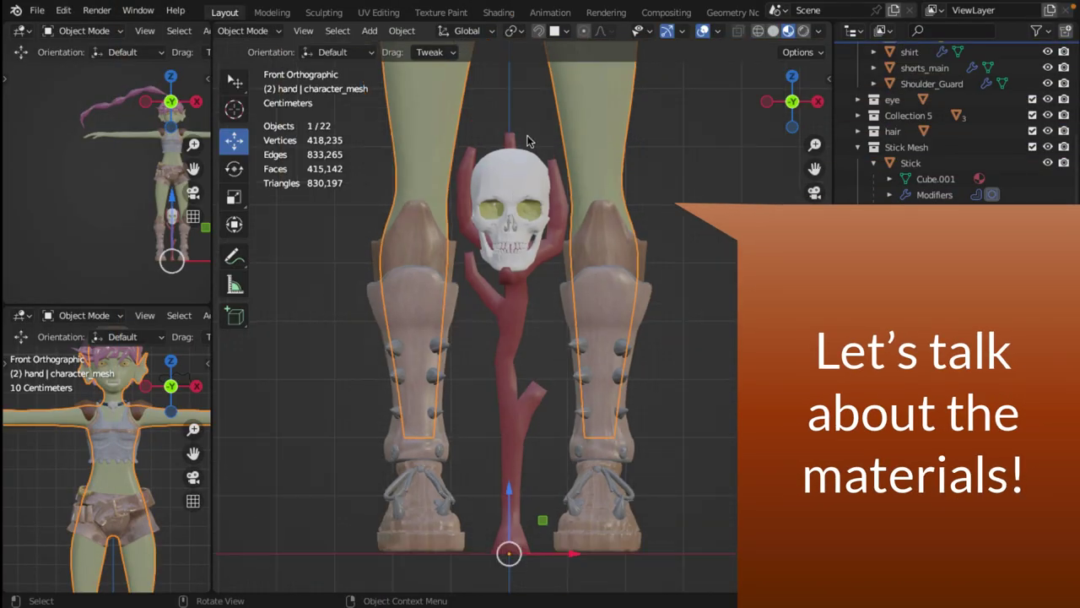
scroll(589, 232, "down", 1)
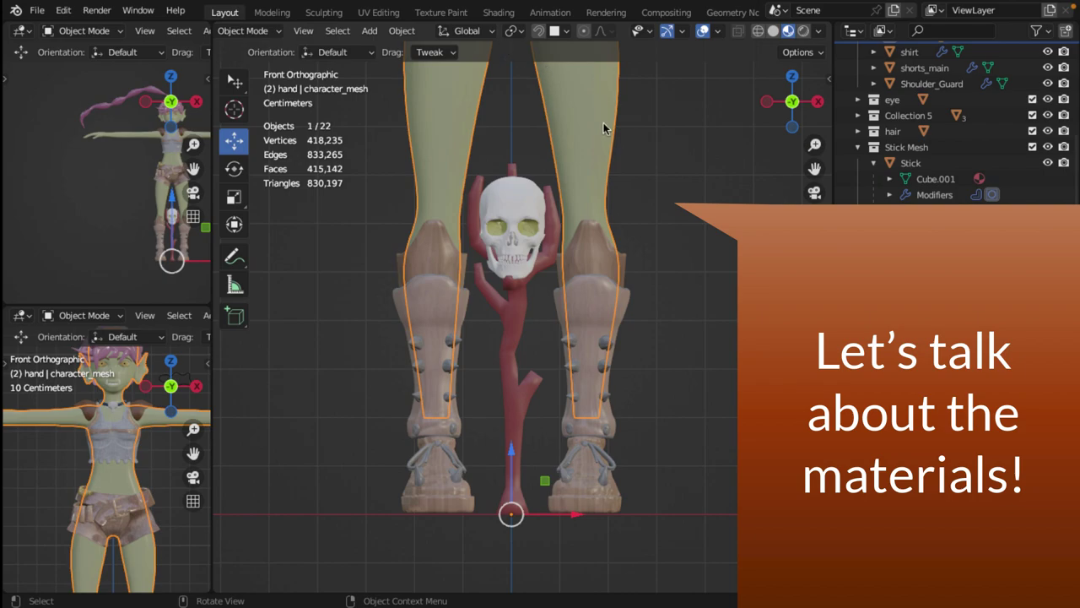
left_click(500, 13)
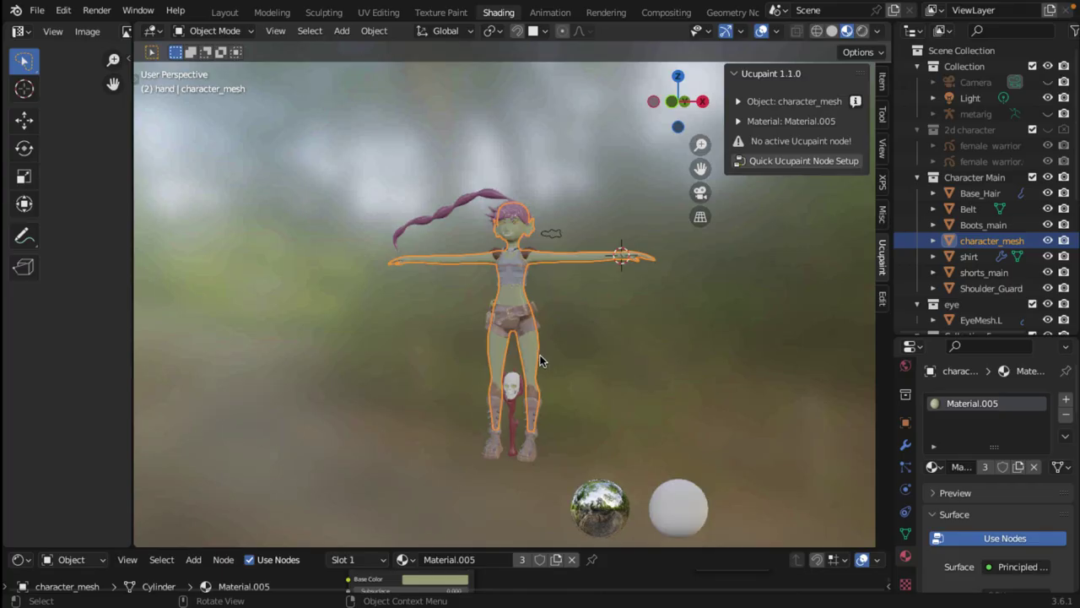
Frame the character's belt area in the shaded viewport and hide the Ucupaint sidebar with N
middle_click_drag(393, 408, 427, 239, "shift")
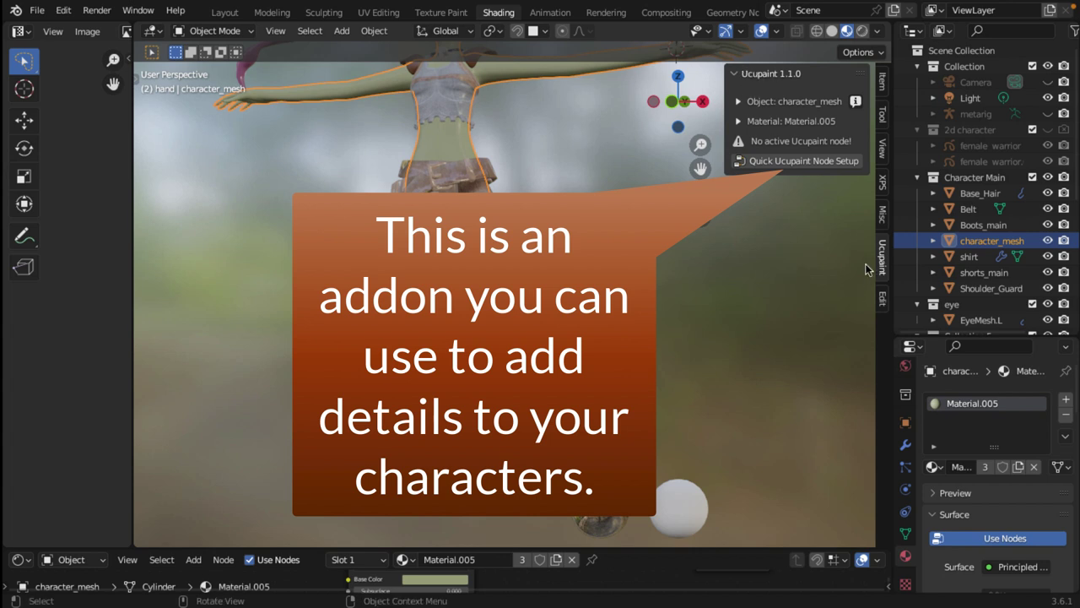
scroll(429, 167, "up", 3)
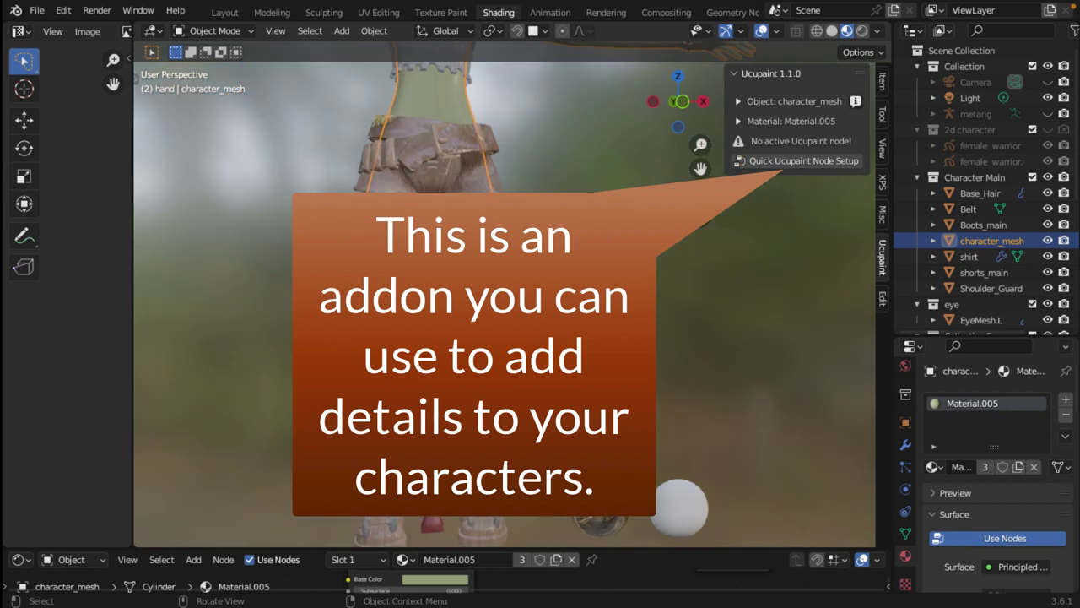
middle_click_drag(455, 168, 453, 152)
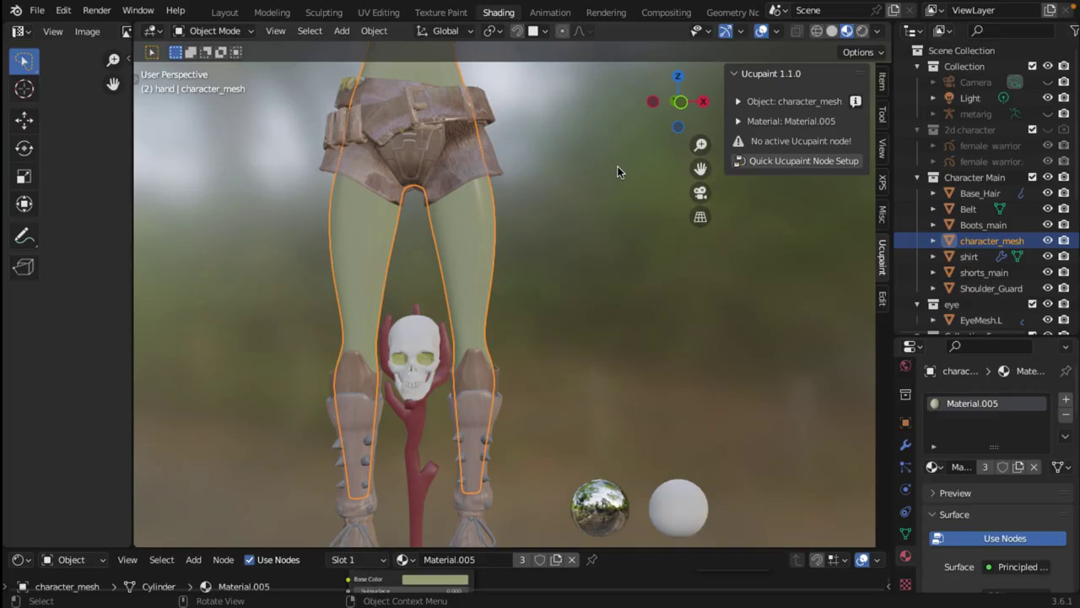
key("n")
scroll(530, 314, "up", 2)
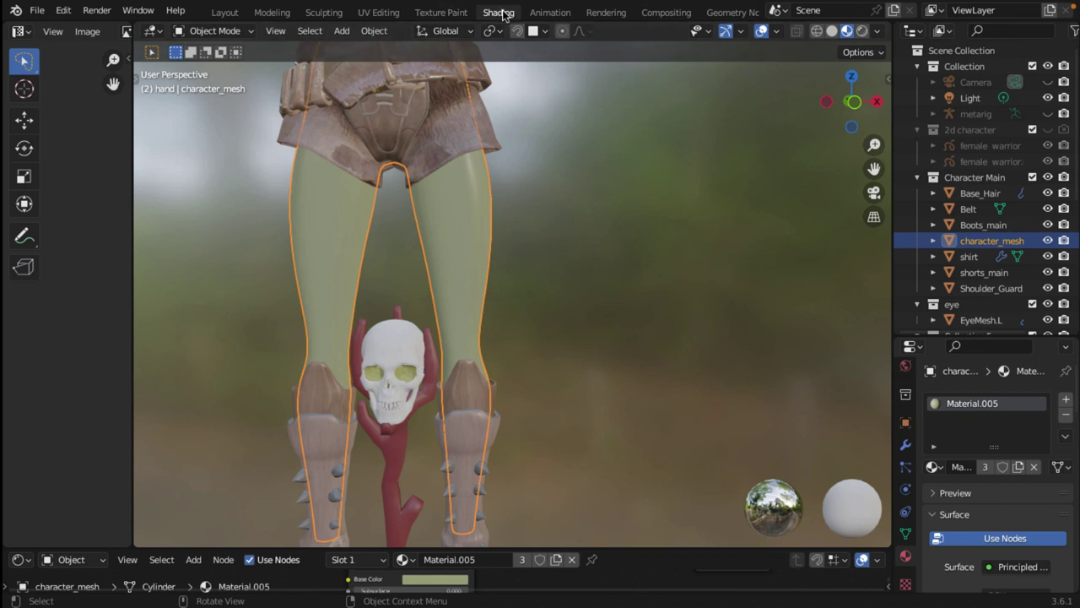
Make the node editor taller and bring Material.005's Principled BSDF settings into view
left_click_drag(588, 547, 634, 324)
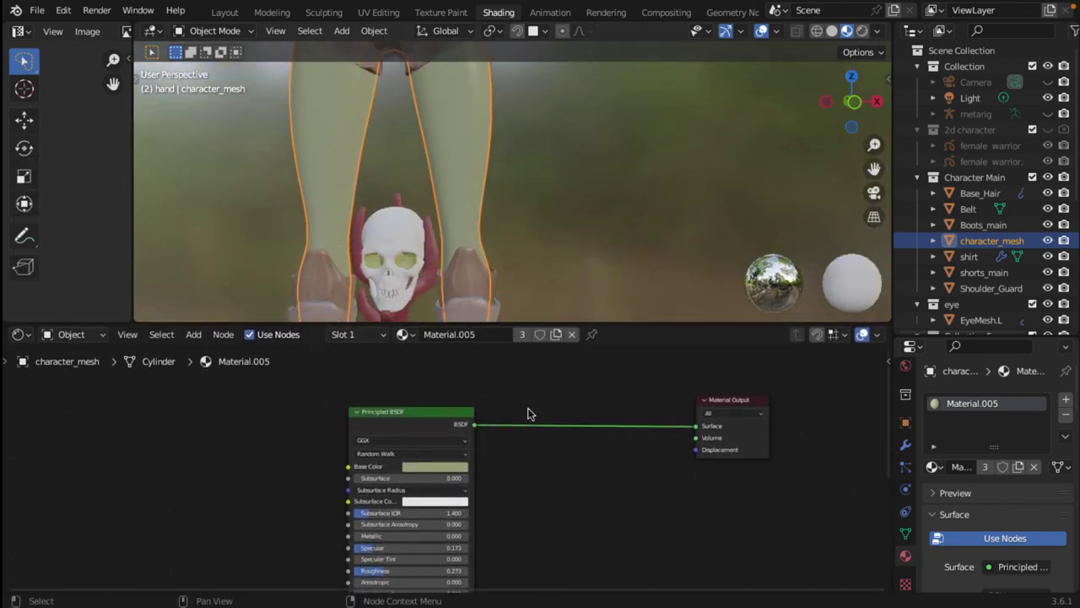
middle_click_drag(555, 568, 566, 529, "shift")
scroll(405, 394, "up", 2)
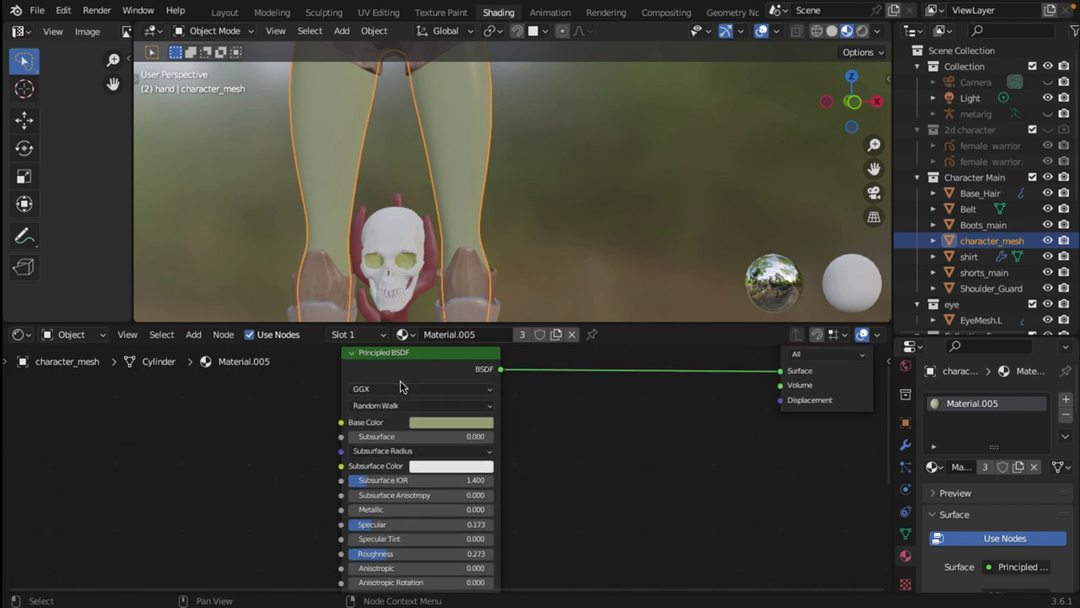
middle_click_drag(400, 385, 414, 437, "shift")
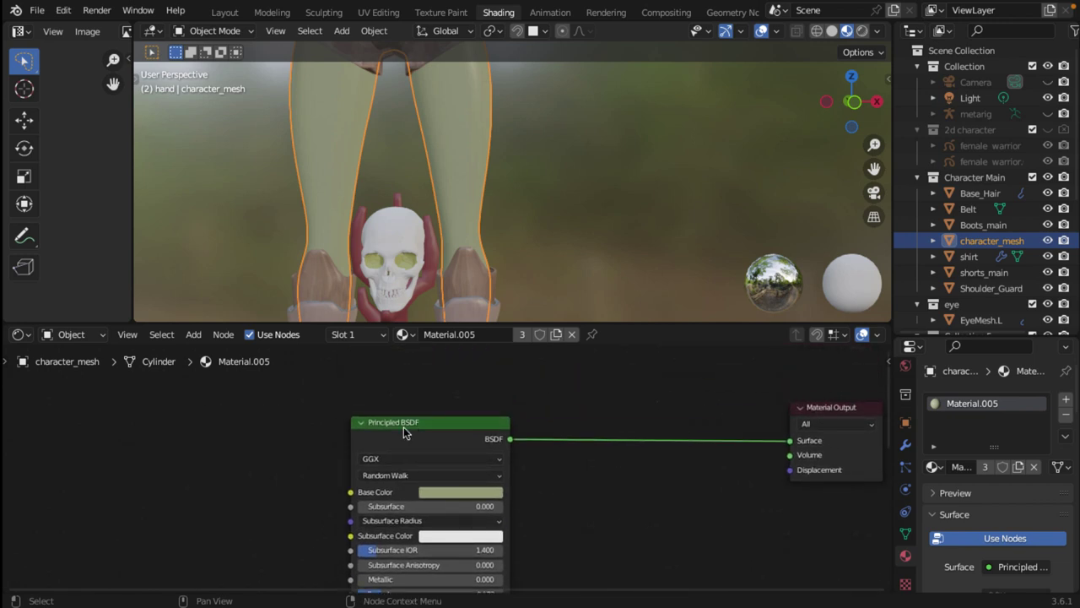
left_click_drag(447, 427, 477, 406)
scroll(477, 406, "down", 1)
scroll(477, 406, "up", 1)
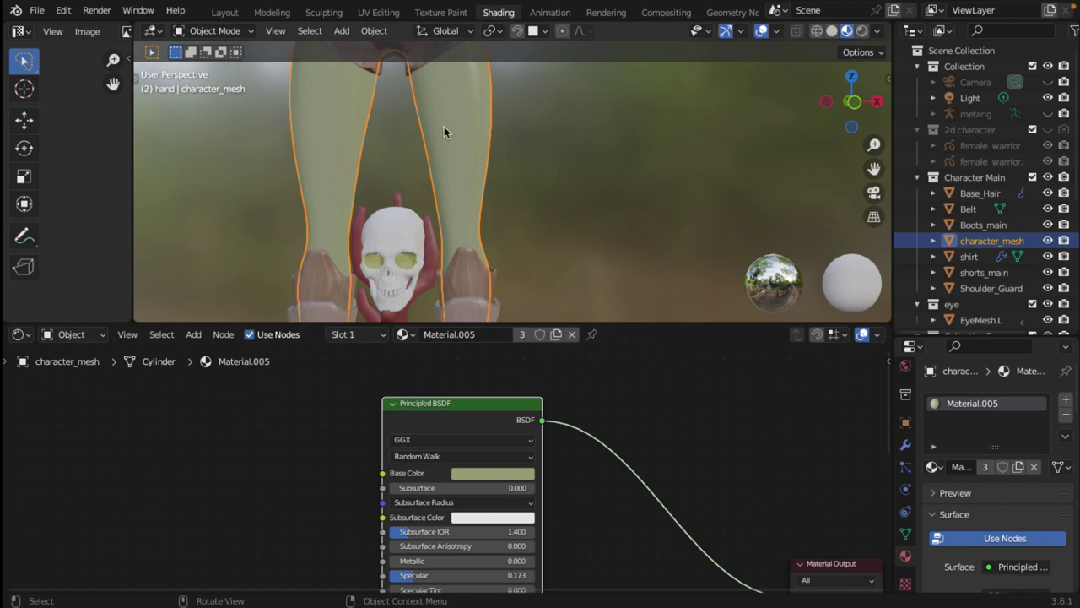
scroll(467, 143, "down", 3)
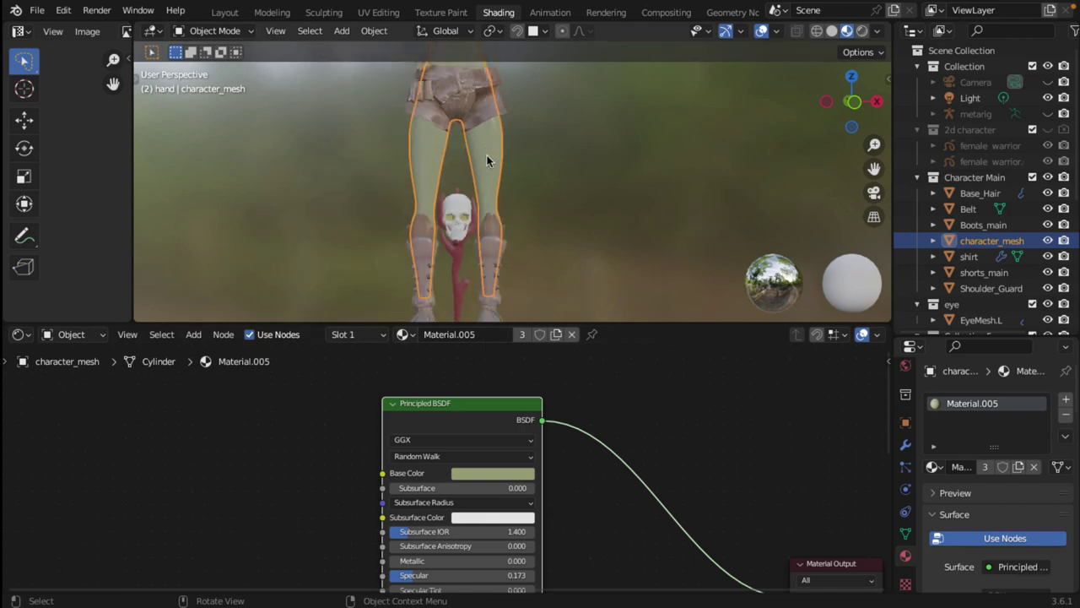
middle_click_drag(477, 190, 494, 237)
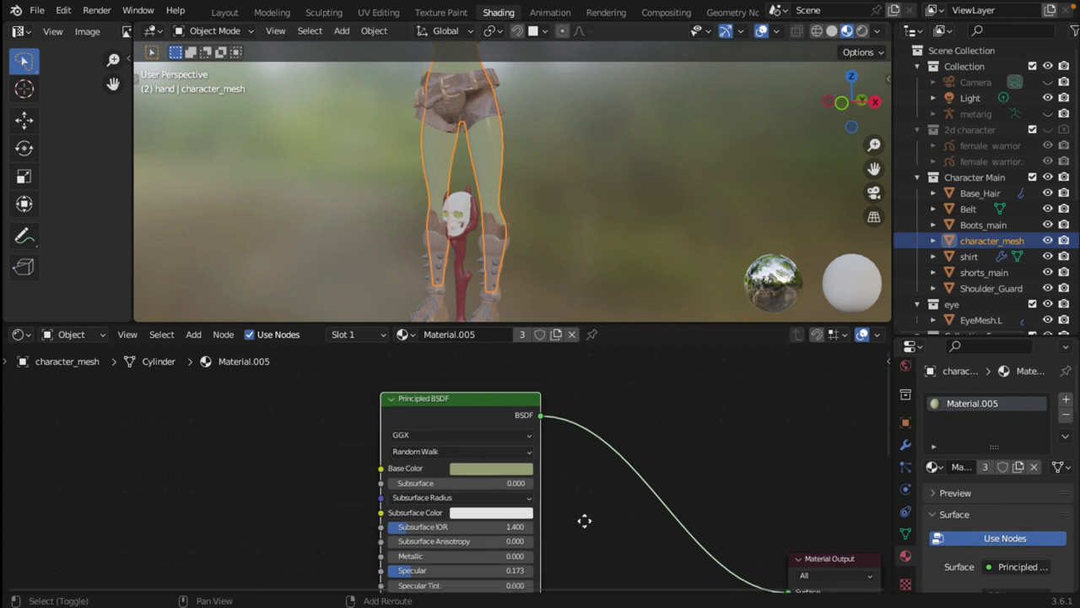
middle_click_drag(583, 518, 608, 414)
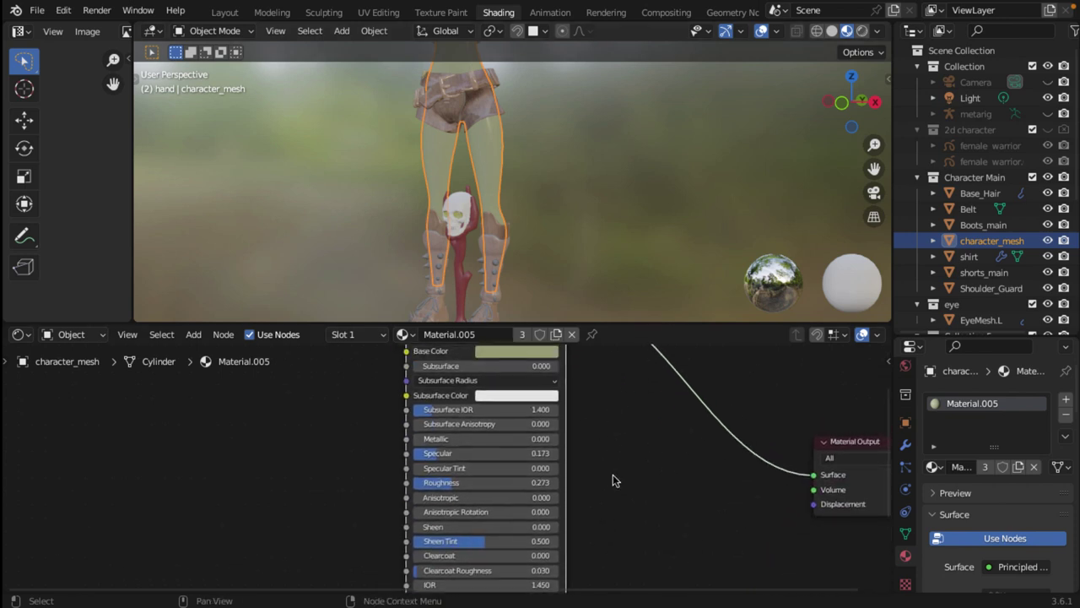
scroll(540, 492, "down", 1)
scroll(507, 489, "up", 3)
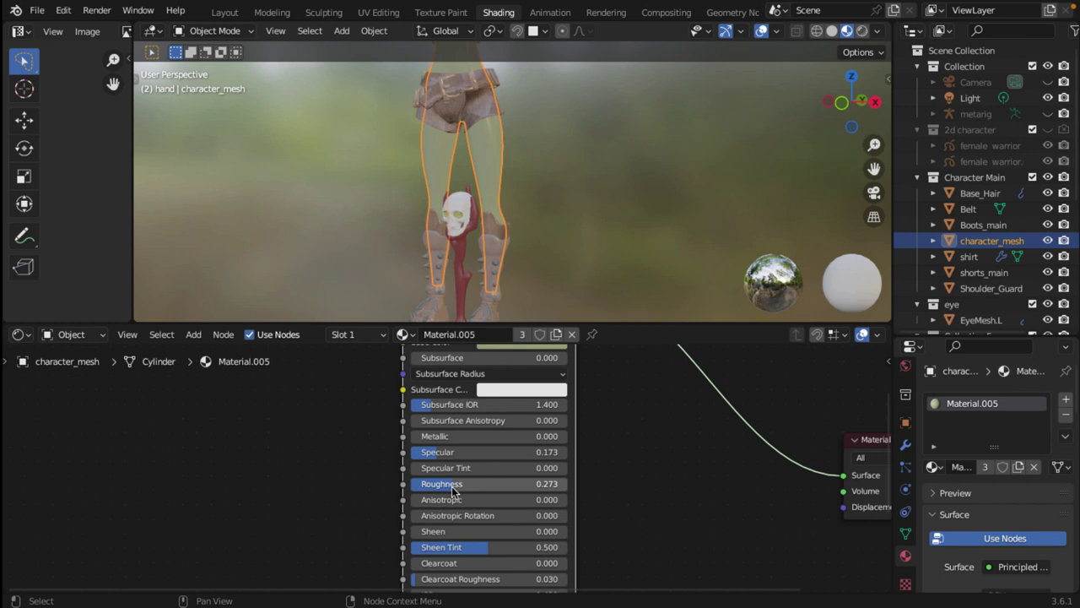
Lower the skin Roughness from 0.273 to 0.019 and inspect the glossier legs
left_click_drag(453, 491, 447, 483)
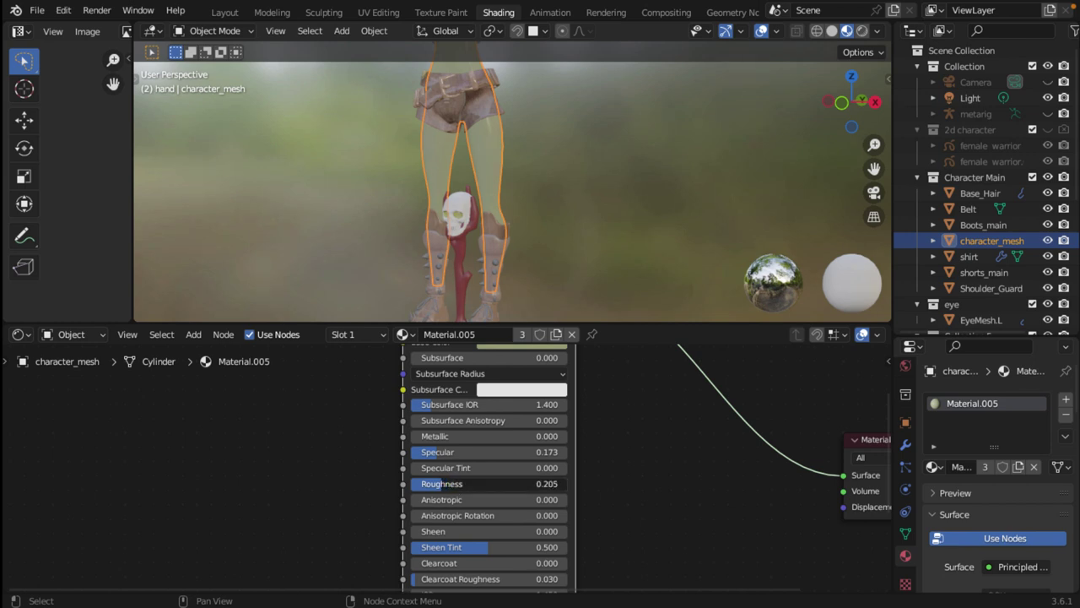
left_click_drag(447, 484, 414, 483)
middle_click_drag(513, 258, 661, 156)
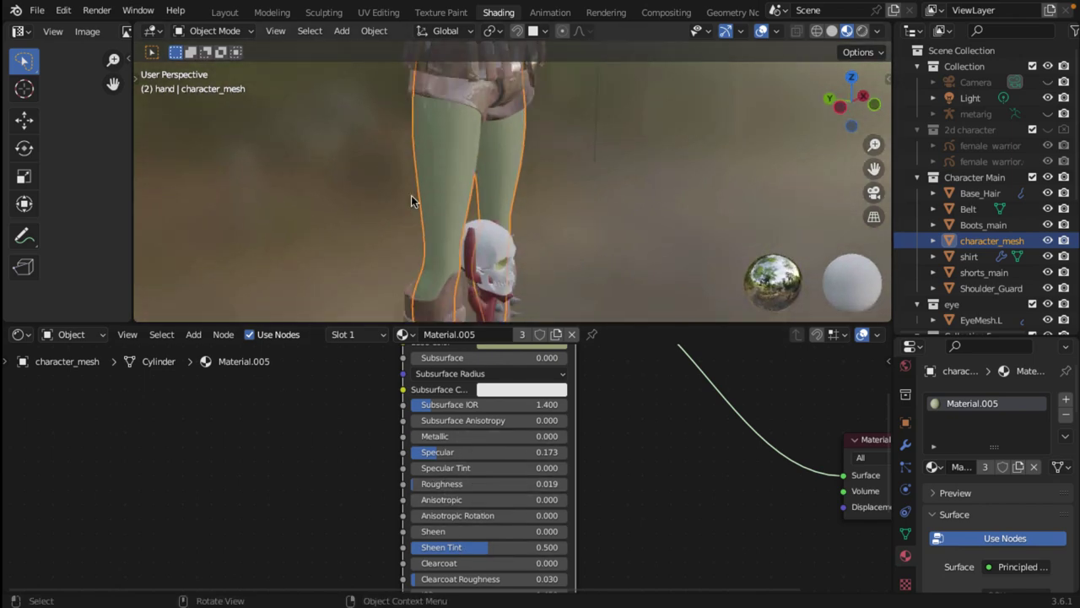
middle_click_drag(411, 195, 502, 141)
scroll(502, 135, "down", 4)
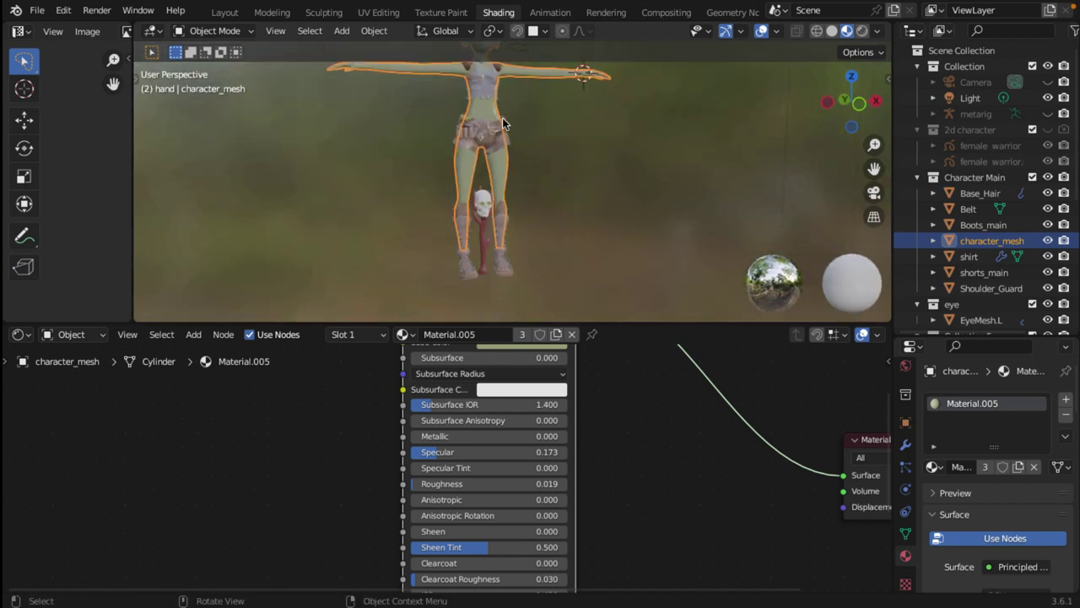
scroll(477, 118, "up", 3)
scroll(506, 135, "up", 2)
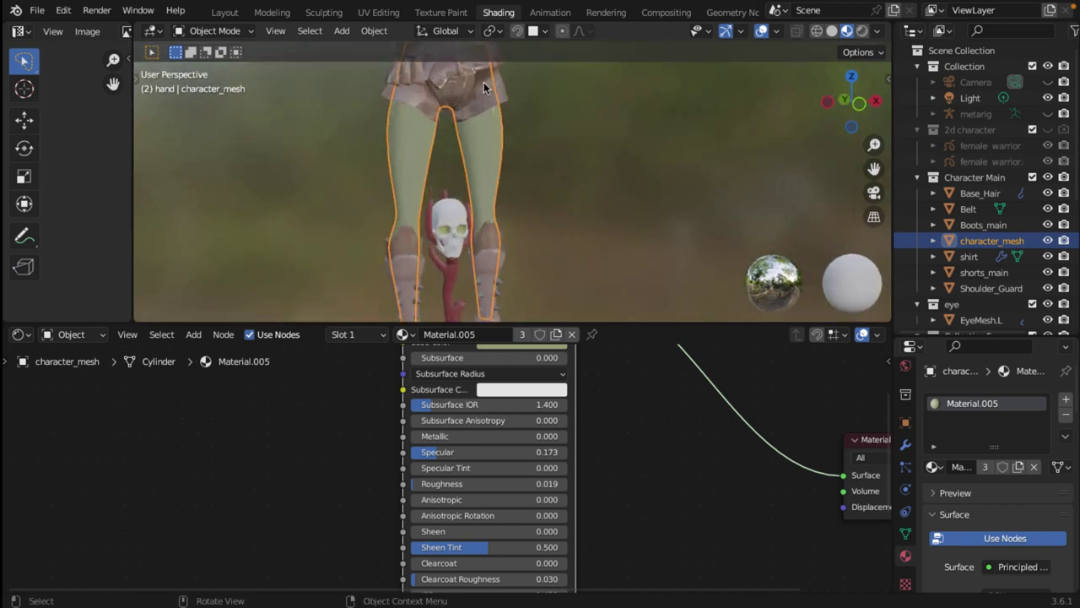
middle_click_drag(483, 82, 513, 105)
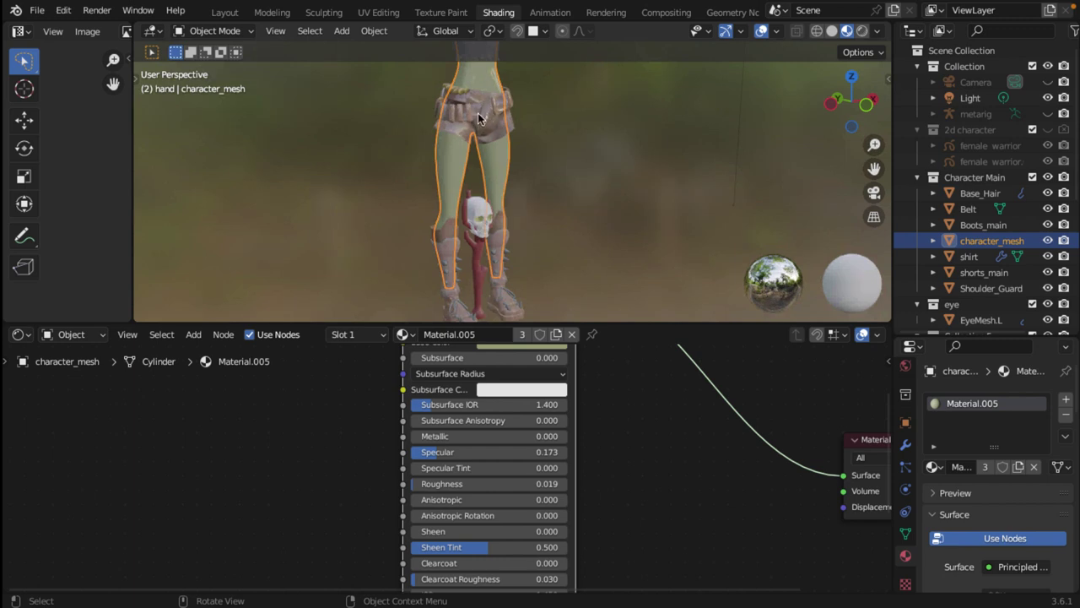
Check the Belt's material, then reselect the character's body mesh
left_click(496, 130)
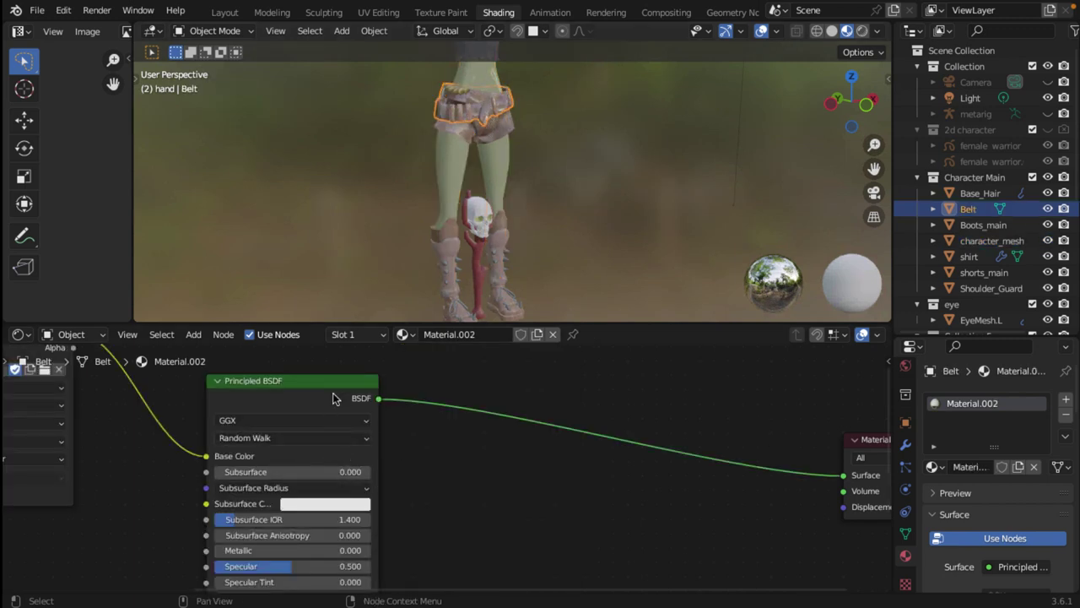
left_click_drag(331, 387, 591, 360)
scroll(549, 501, "down", 3)
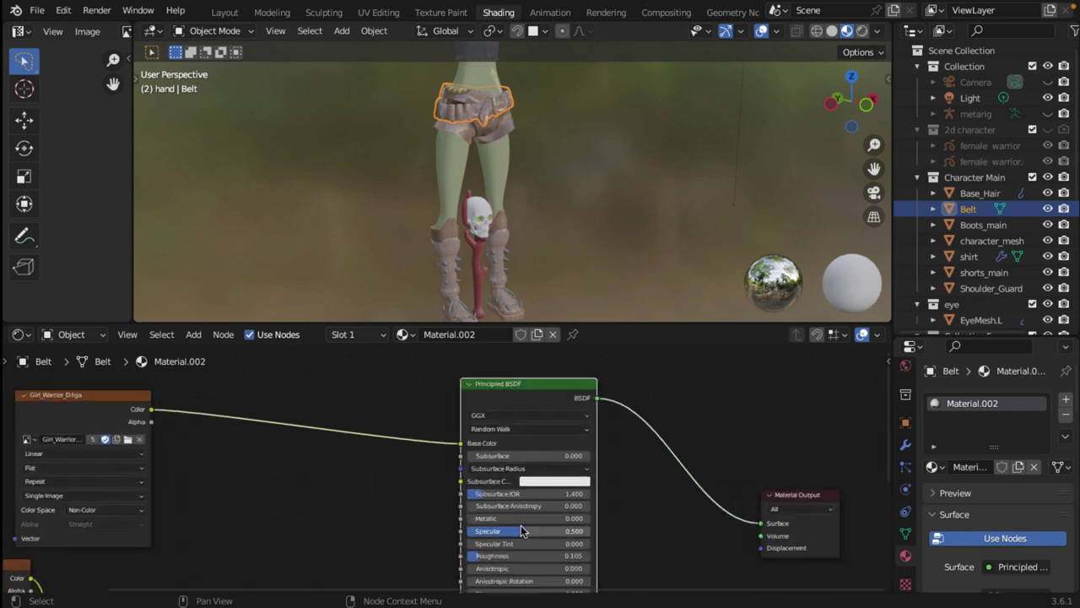
scroll(502, 559, "up", 2)
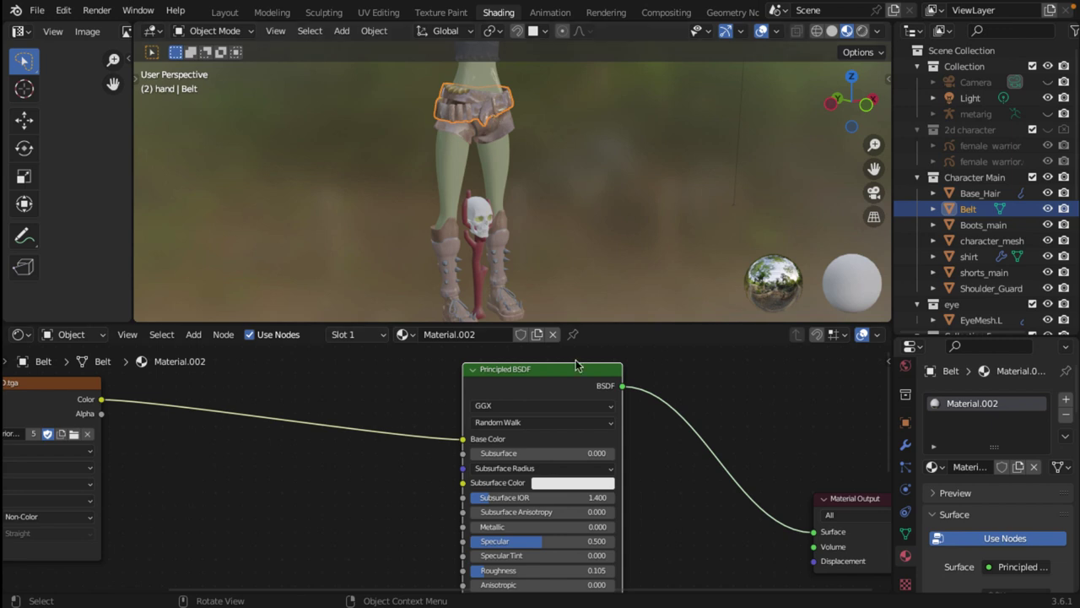
left_click(504, 163)
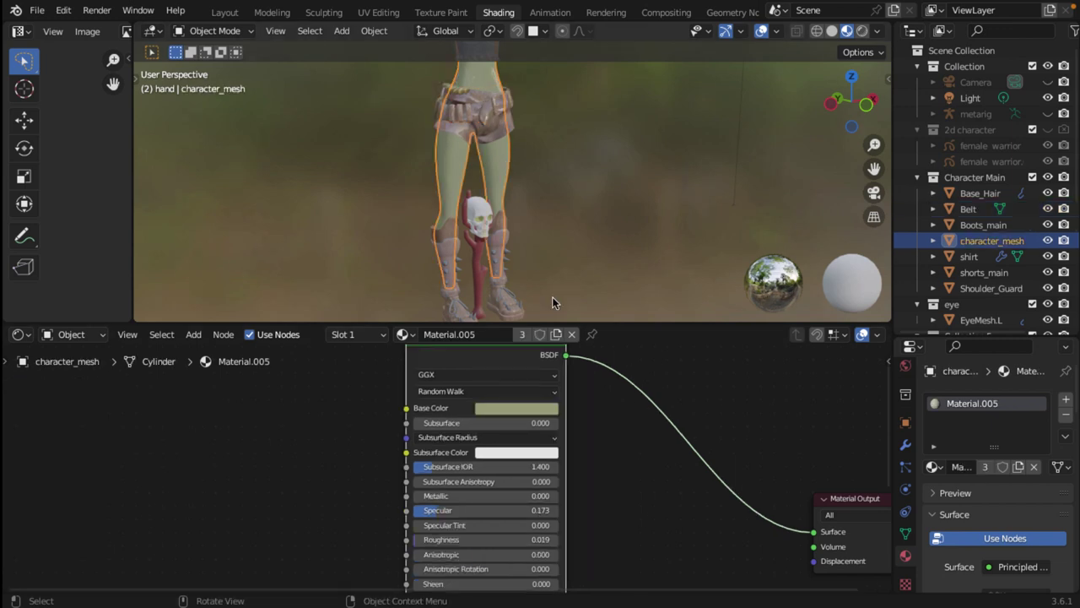
scroll(547, 481, "up", 2)
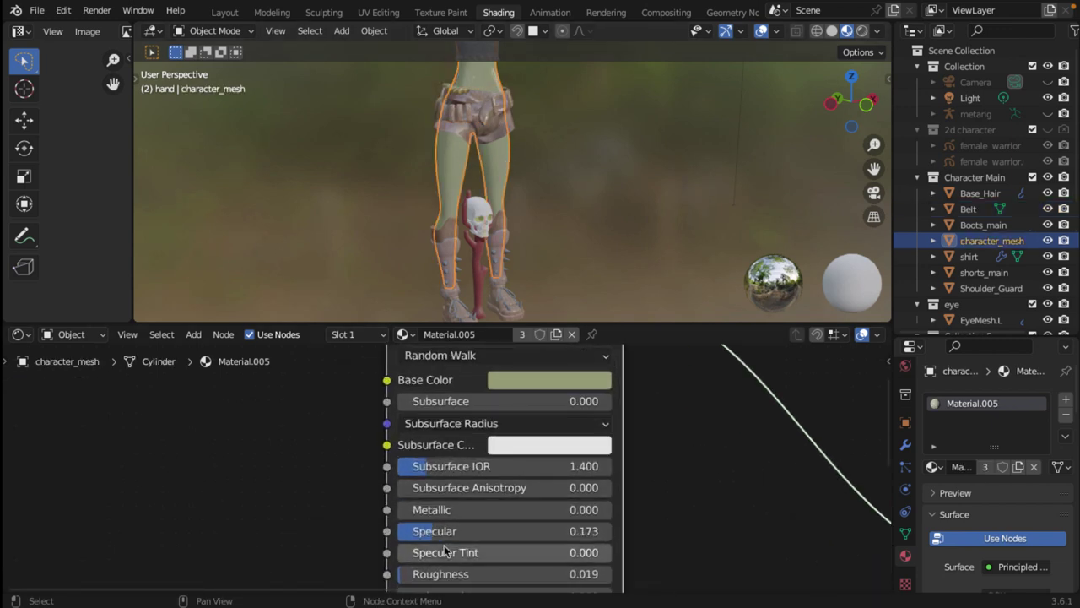
scroll(440, 554, "down", 2)
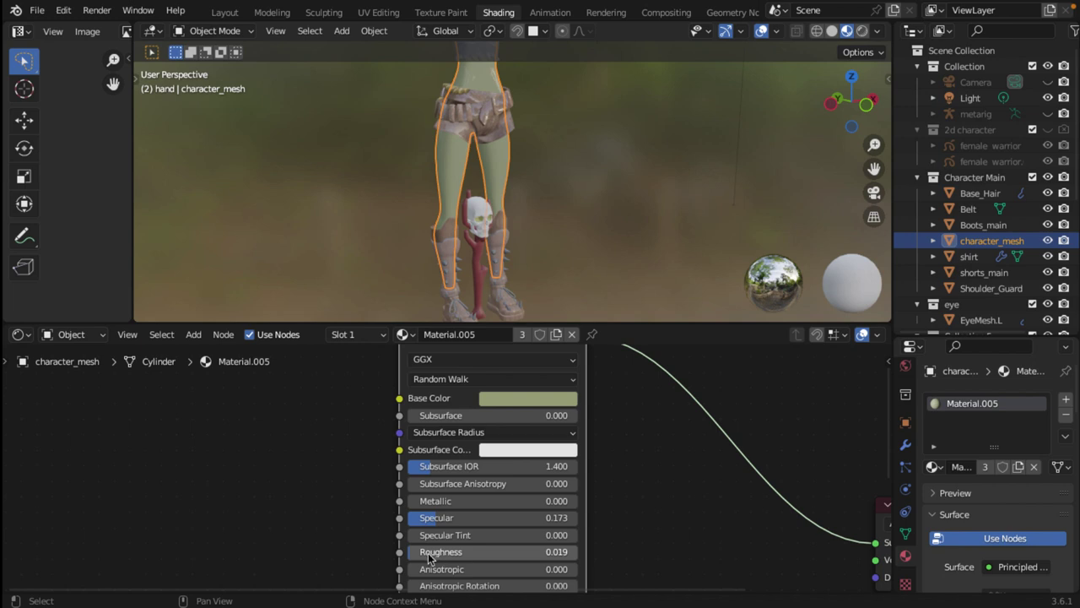
Tune the skin Principled BSDF Roughness, settling at about 0.169
left_click_drag(428, 557, 477, 558)
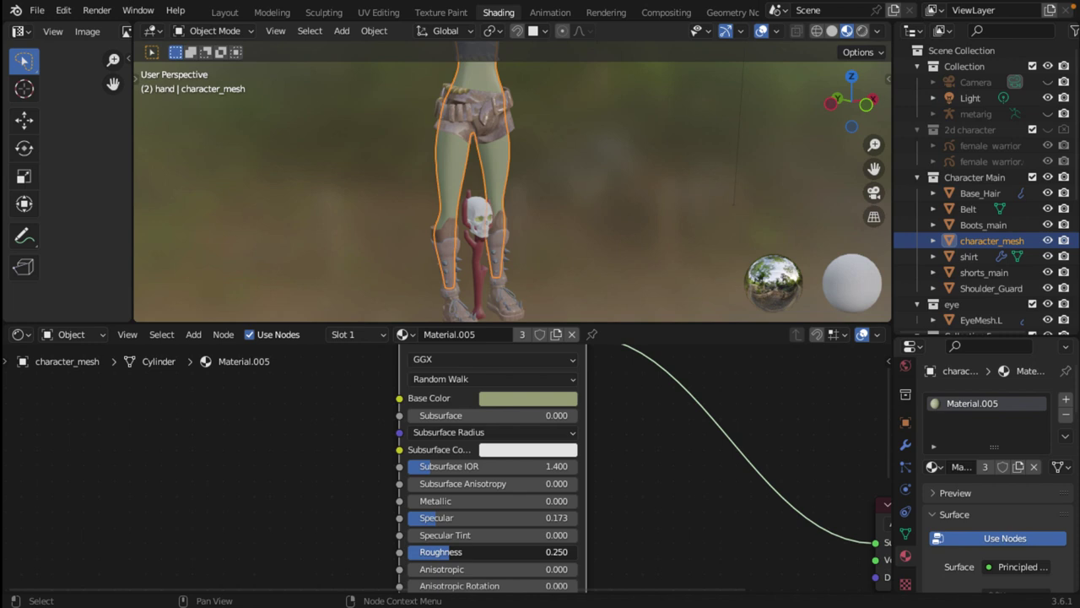
middle_click_drag(533, 229, 472, 116)
scroll(471, 116, "up", 3)
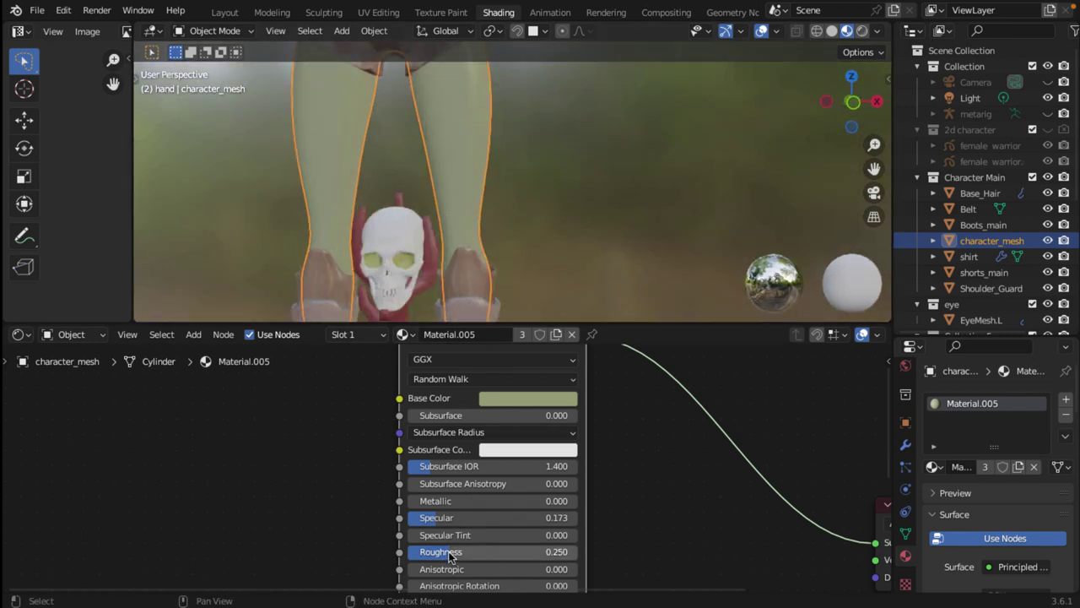
left_click_drag(450, 556, 432, 556)
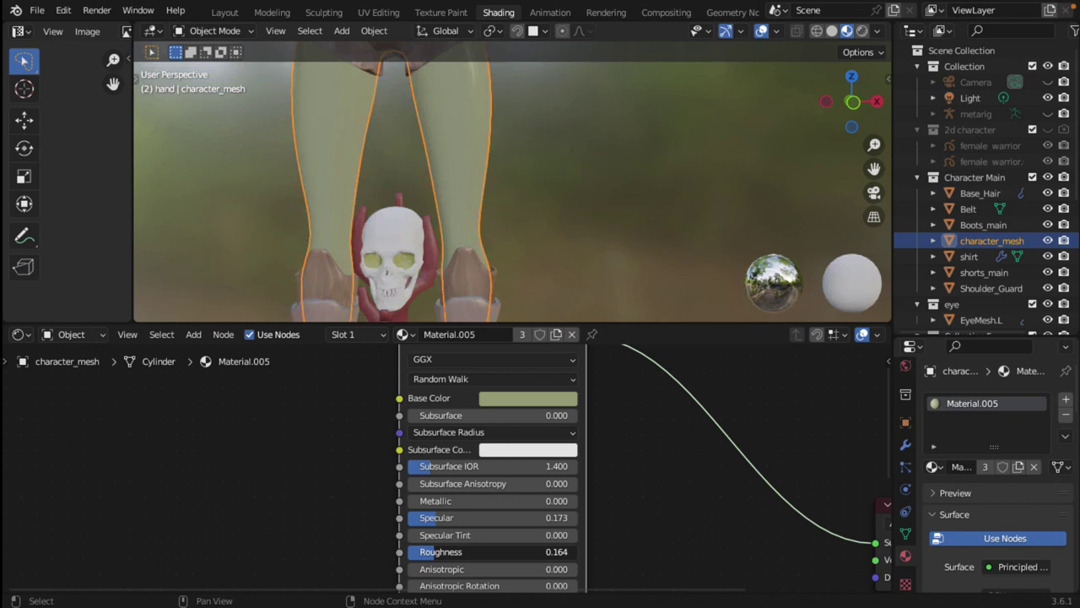
scroll(468, 170, "down", 3)
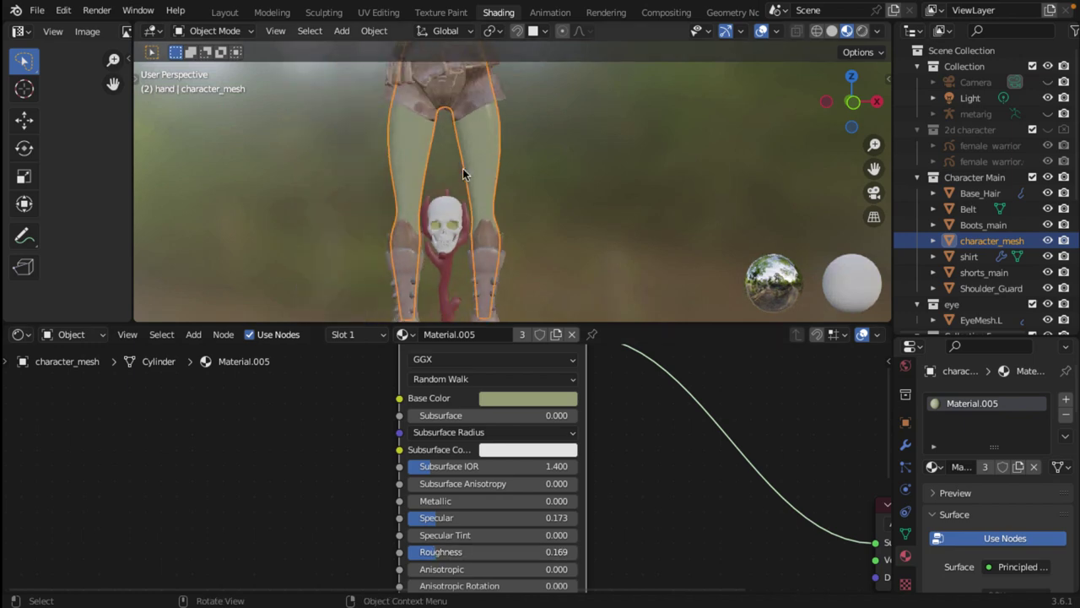
middle_click_drag(463, 168, 631, 306)
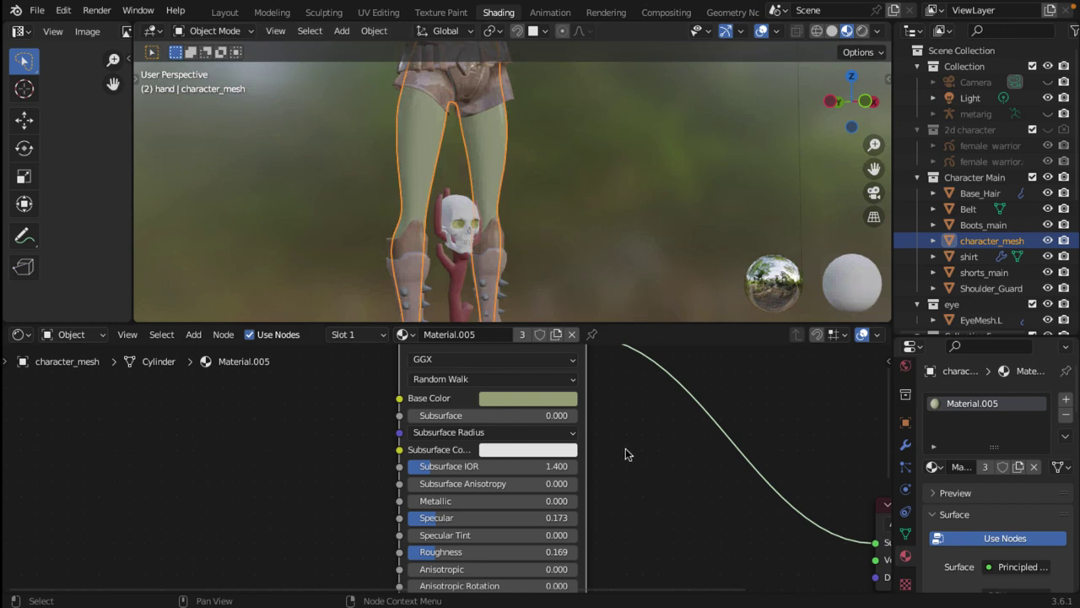
key("Home")
scroll(626, 456, "down", 1)
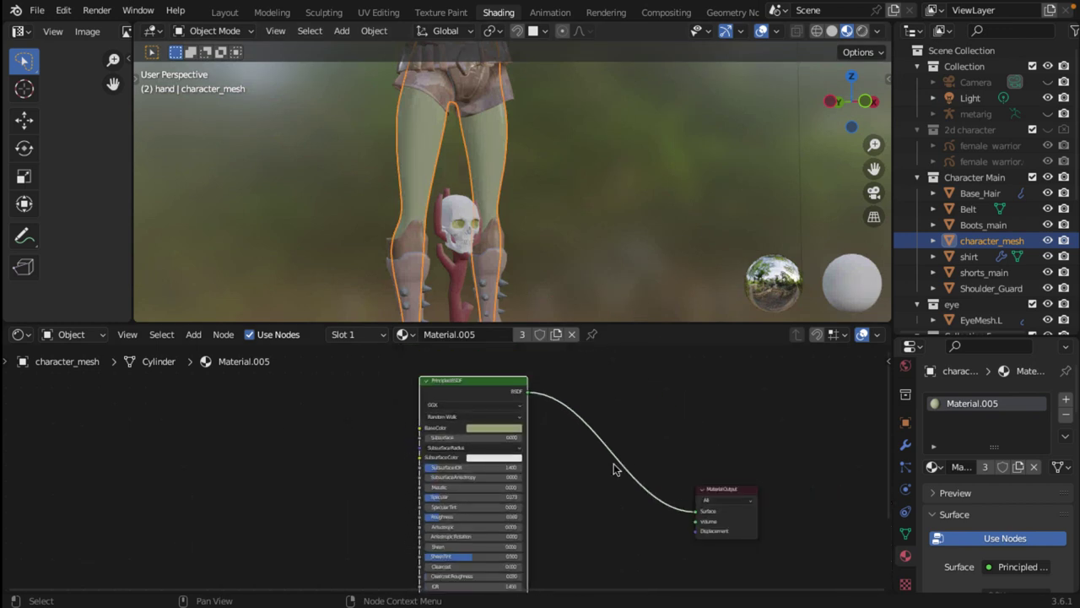
scroll(579, 466, "up", 3)
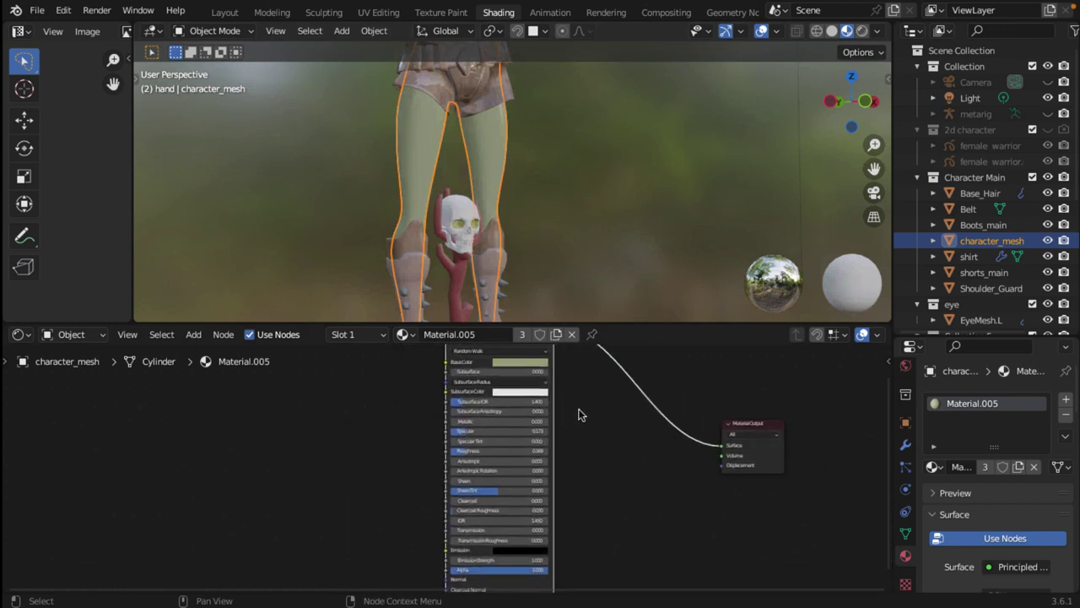
middle_click_drag(665, 459, 632, 562)
scroll(619, 535, "up", 1)
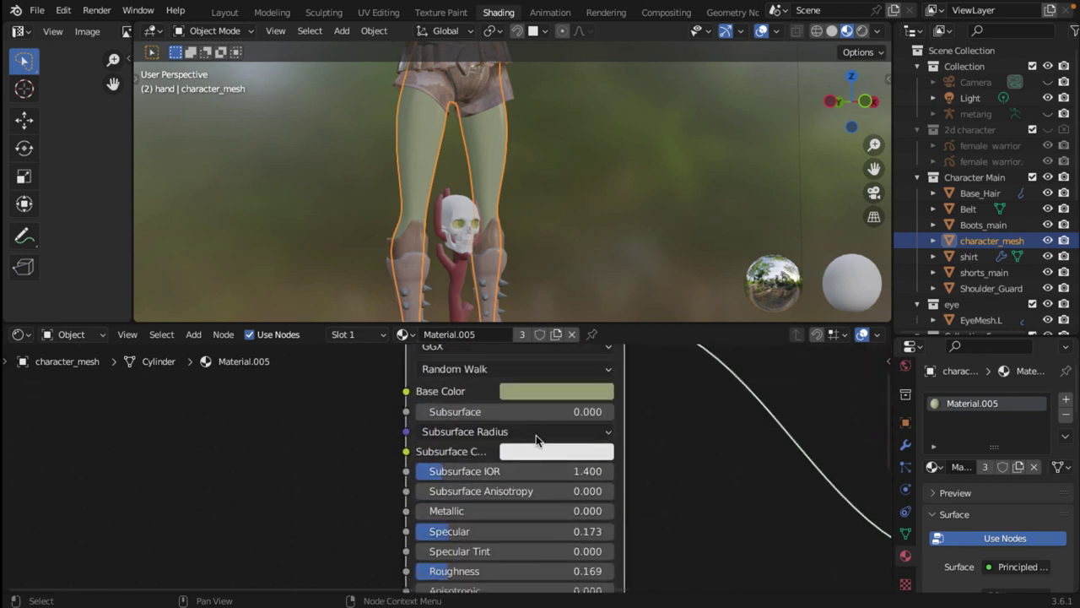
scroll(539, 167, "down", 2)
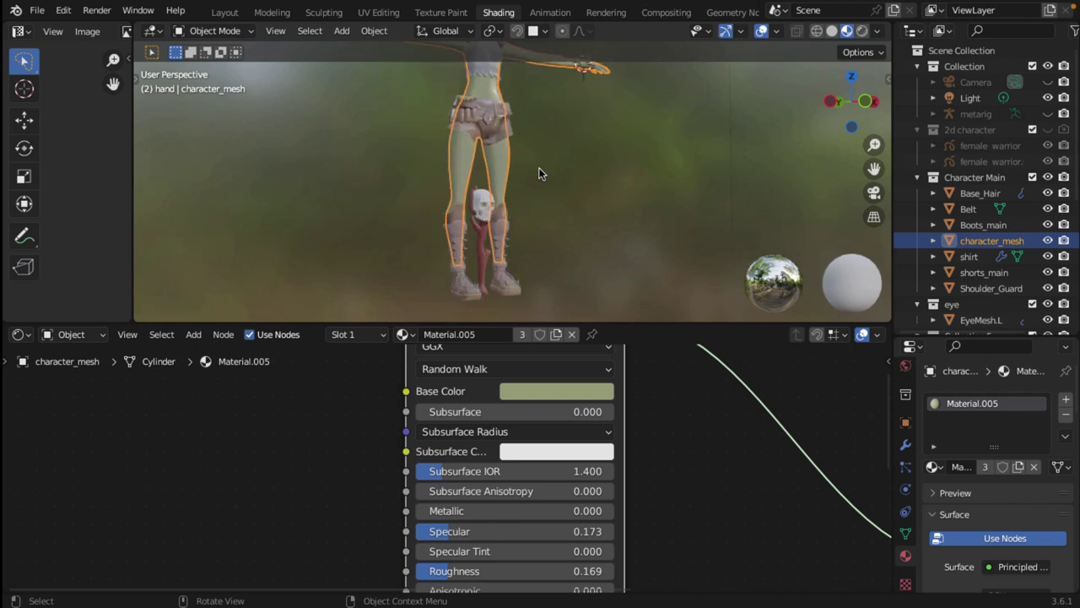
scroll(595, 222, "down", 2)
Hide all Character Main objects with H and zoom in on the teeth
middle_click_drag(595, 222, 607, 315)
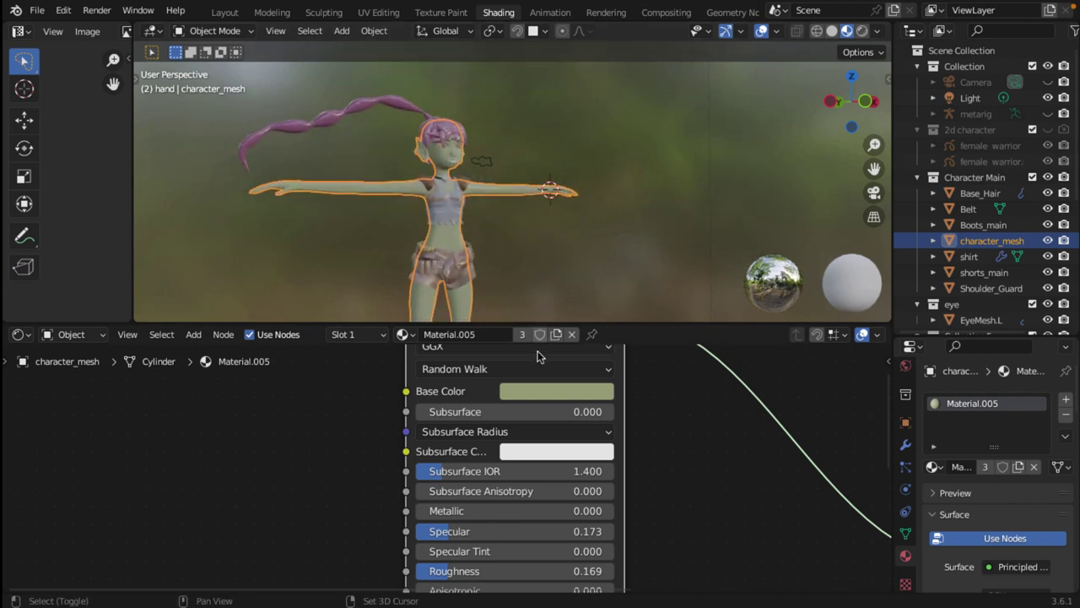
scroll(503, 167, "up", 3)
middle_click_drag(503, 166, 445, 133)
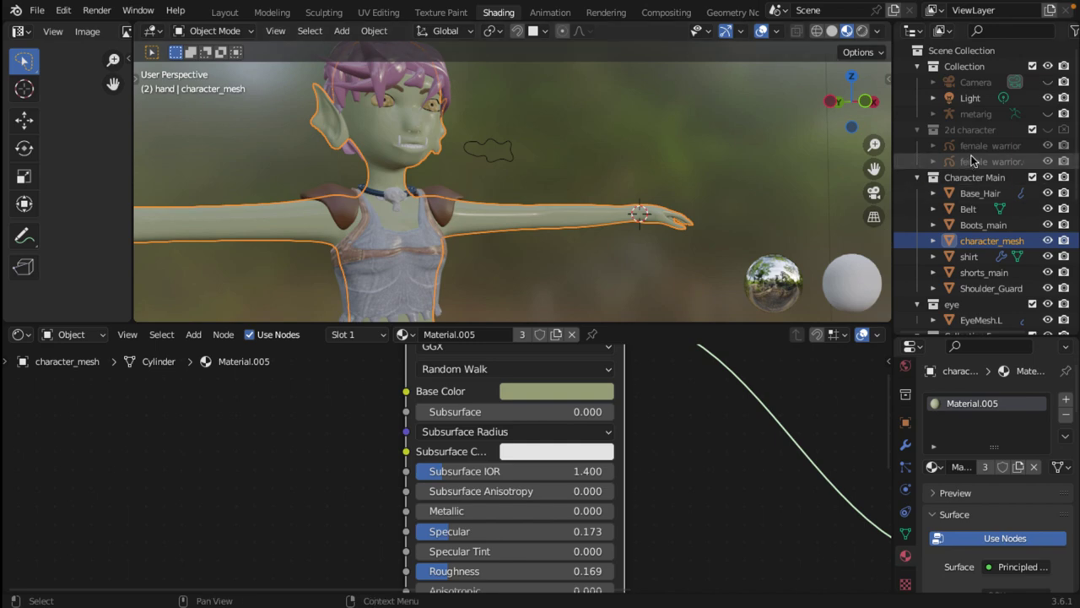
double_click(933, 178)
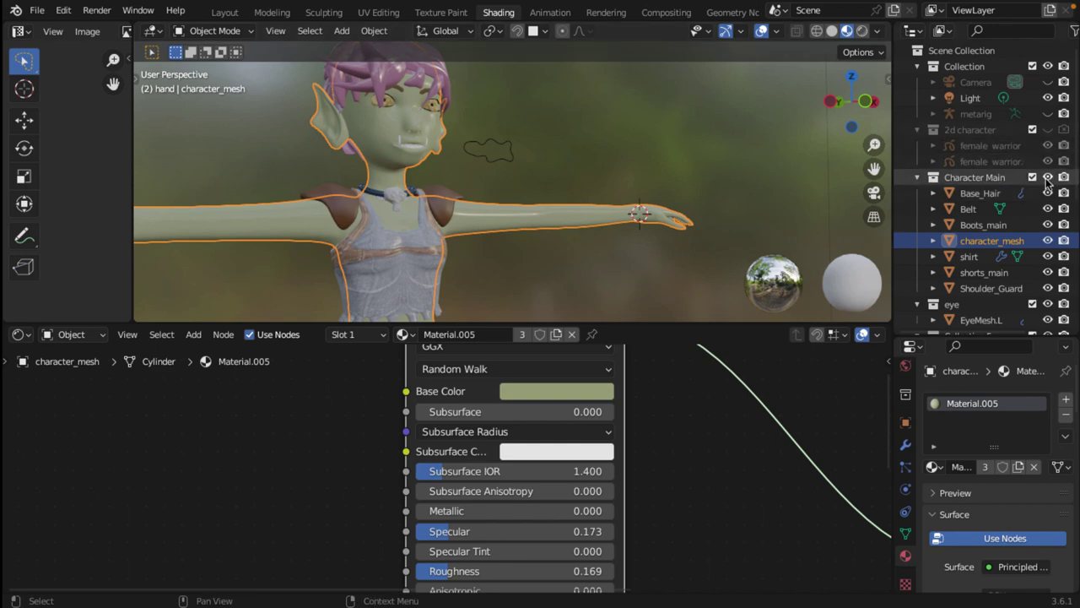
key("h")
scroll(533, 181, "up", 5)
middle_click_drag(534, 181, 404, 127)
scroll(396, 119, "down", 3)
left_click(419, 139)
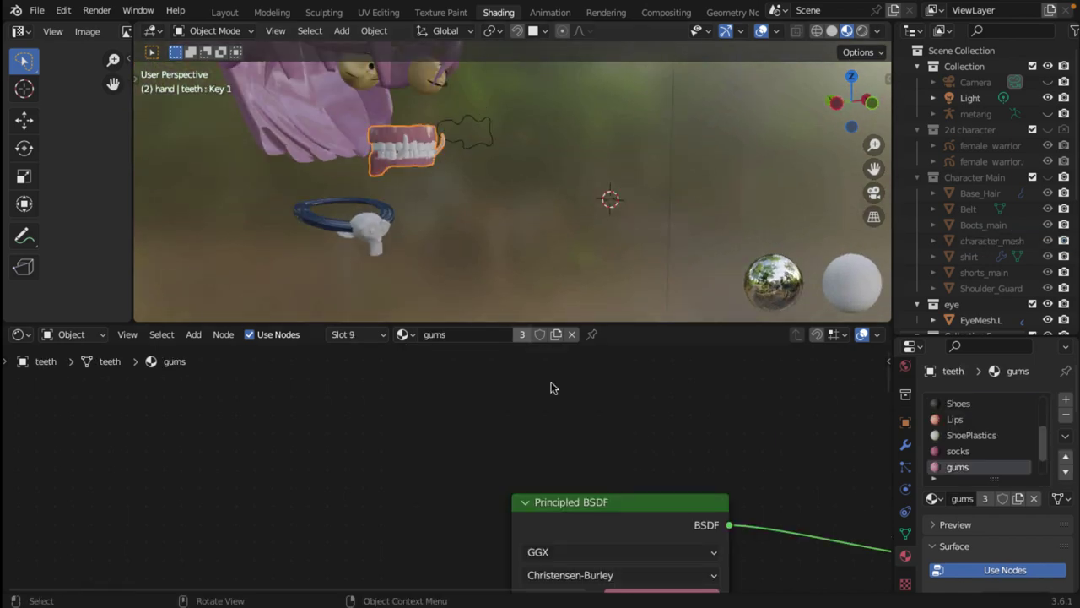
left_click_drag(670, 506, 560, 362)
scroll(699, 527, "down", 2)
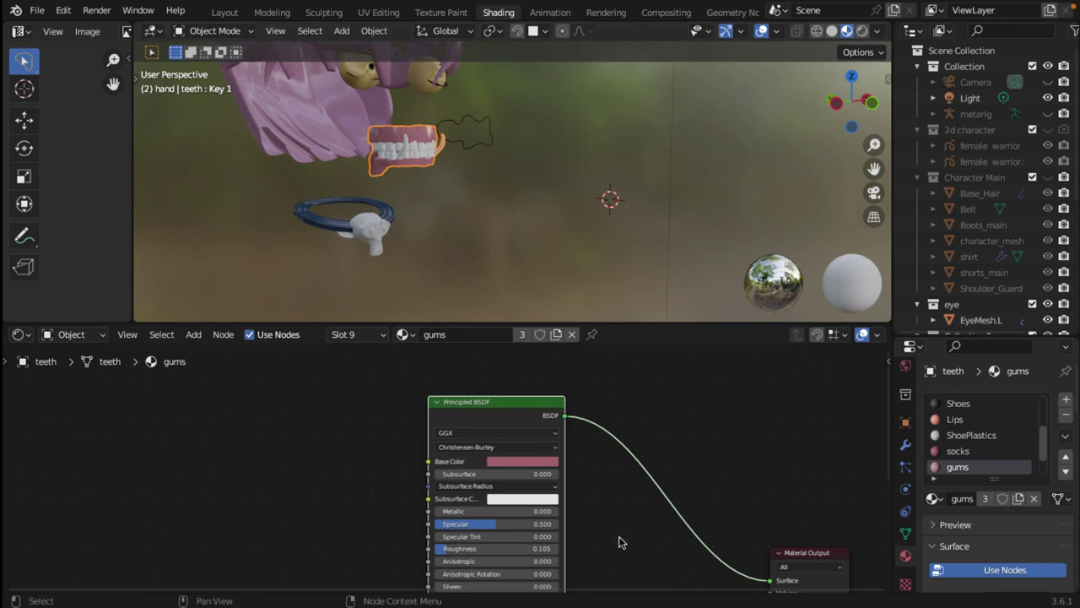
scroll(567, 513, "down", 5, "shift")
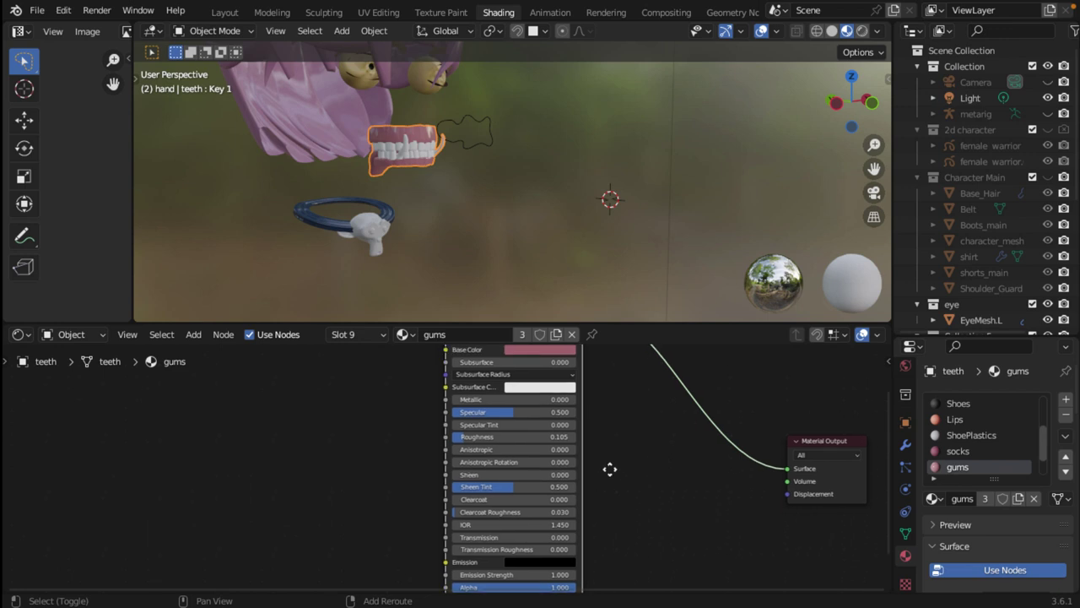
scroll(552, 465, "up", 2)
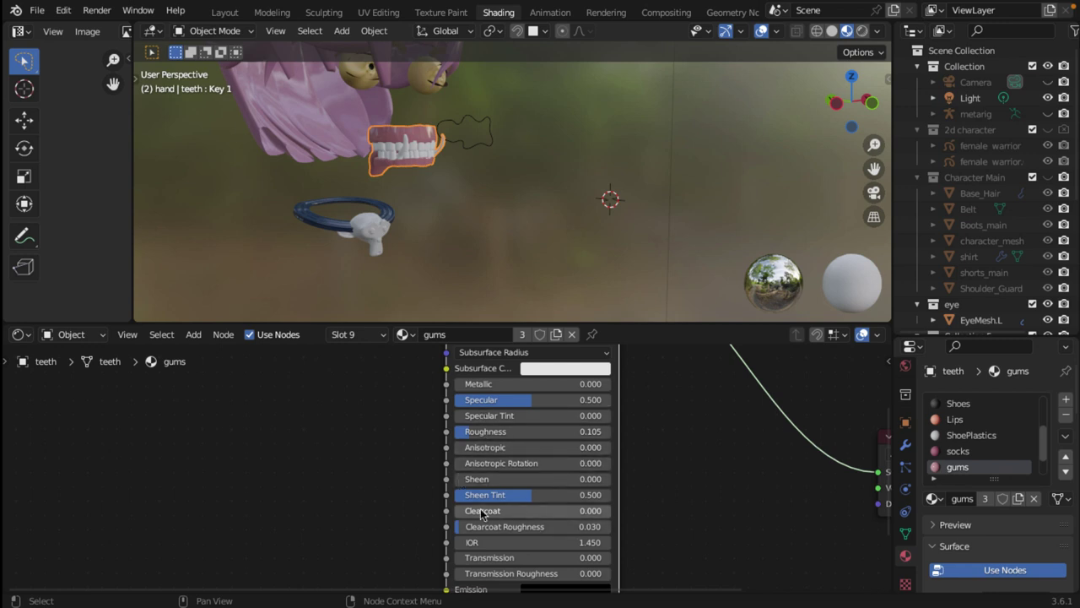
scroll(667, 555, "down", 1)
scroll(667, 555, "down", 1)
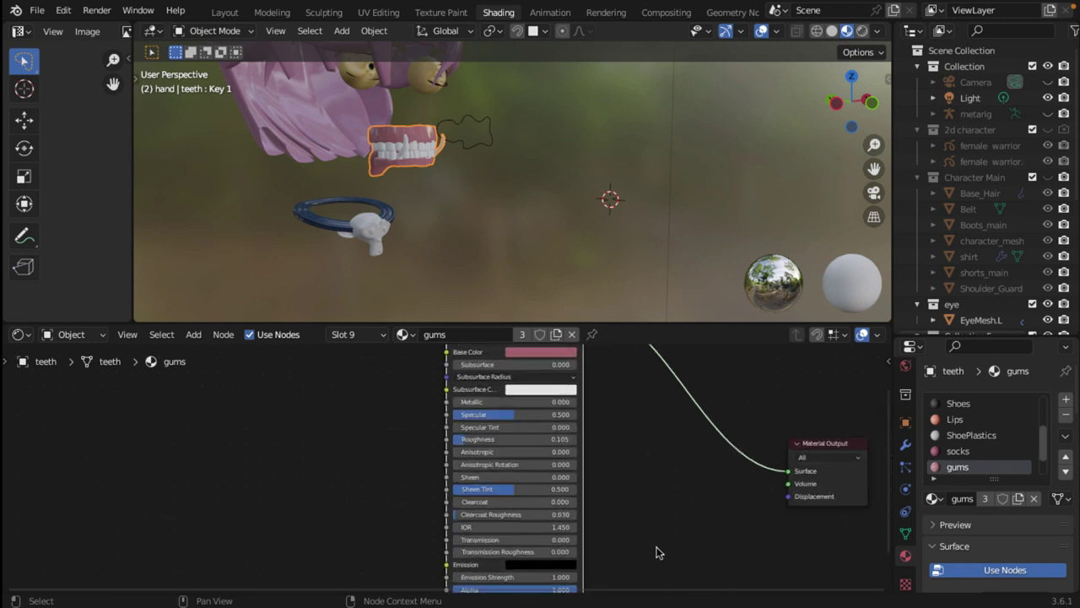
scroll(660, 527, "down", 1)
scroll(658, 526, "down", 1)
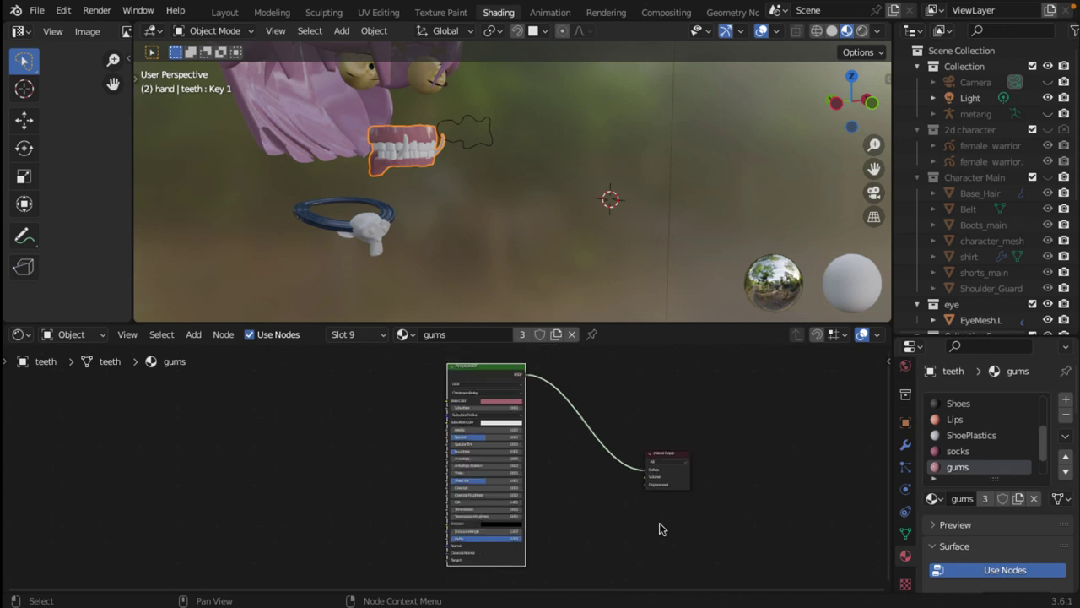
scroll(658, 526, "up", 1)
scroll(660, 528, "down", 1)
scroll(565, 481, "up", 1)
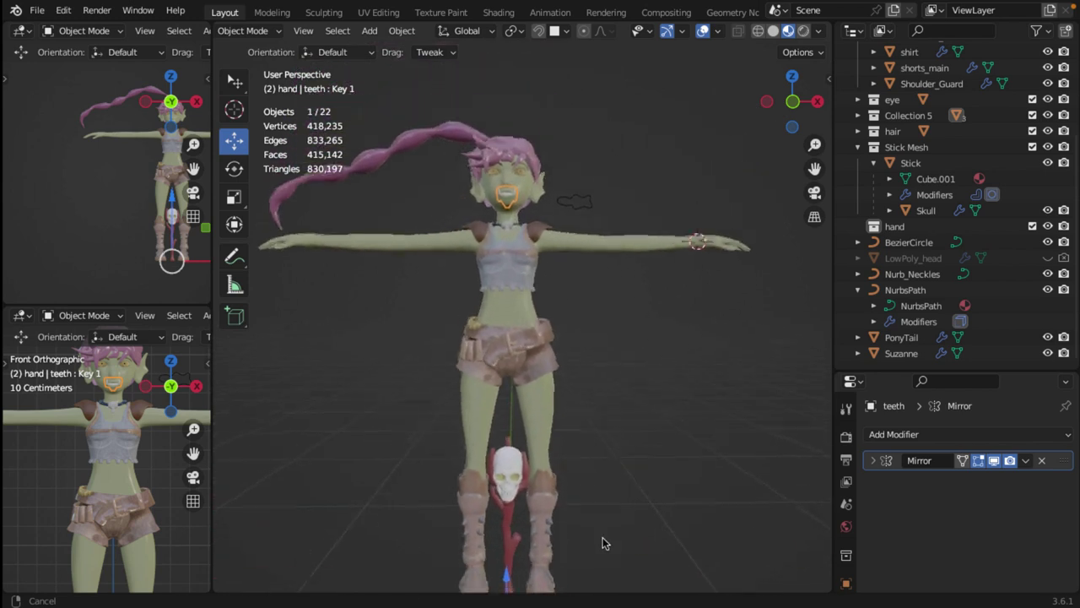
Select the Shoulder_Guard, widen the 3D view, and frame it in front orthographic view
scroll(598, 397, "up", 5)
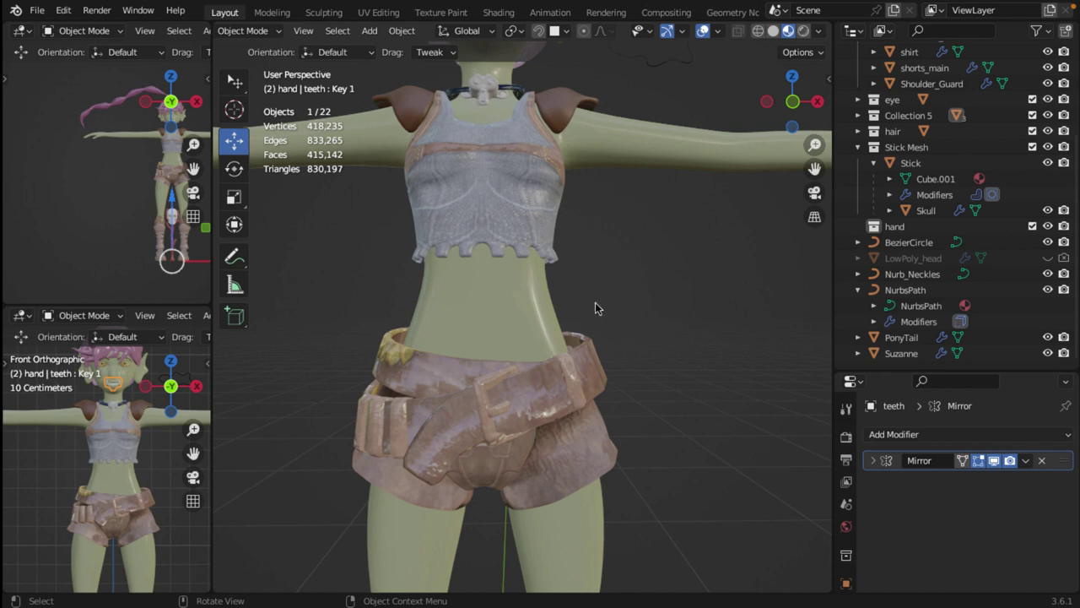
left_click(561, 112)
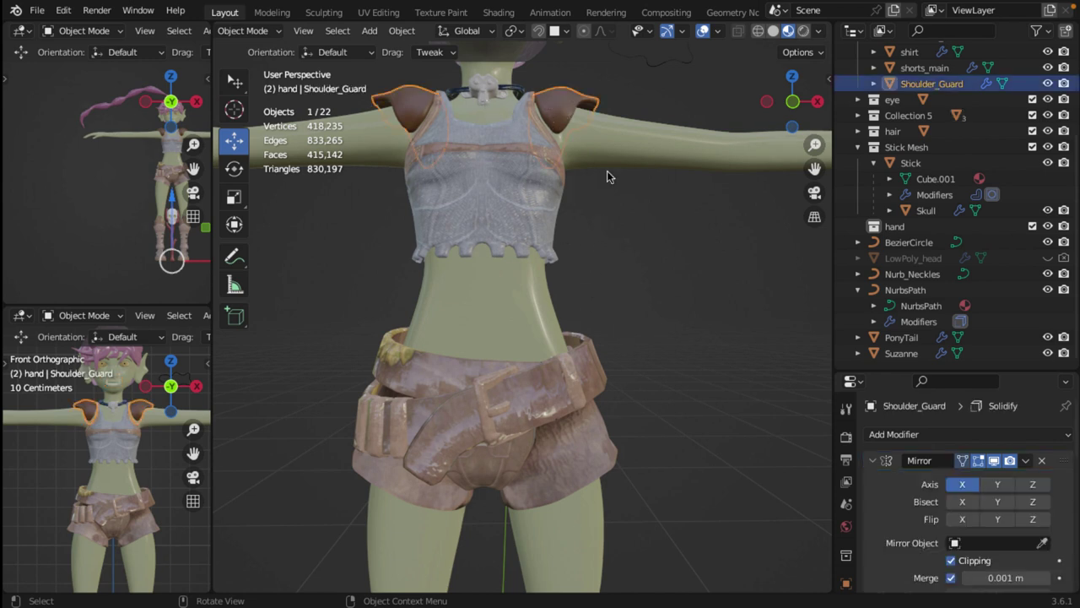
left_click_drag(833, 213, 1030, 208)
key("KP_1")
key("KP_Decimal")
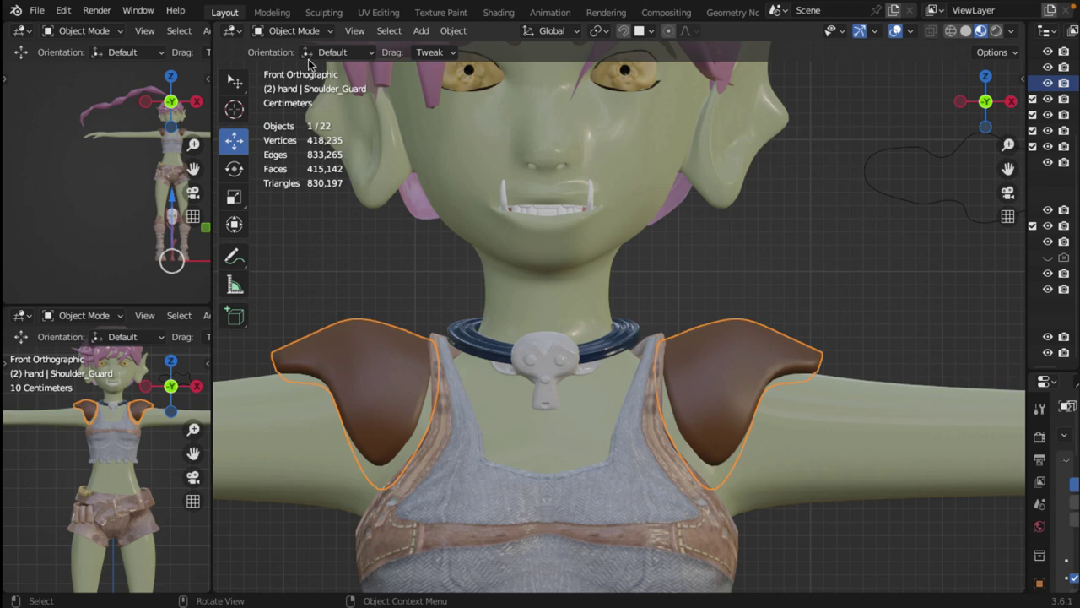
Switch the Shoulder_Guard into Edit Mode and bring up the UV unwrap menu
left_click(311, 31)
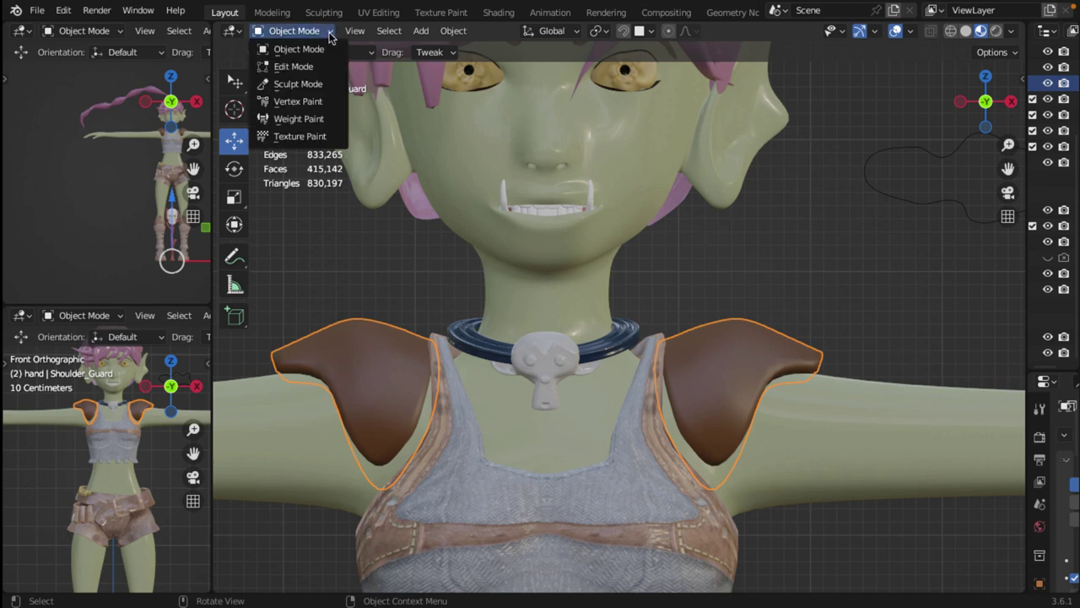
left_click(294, 67)
scroll(738, 381, "up", 3)
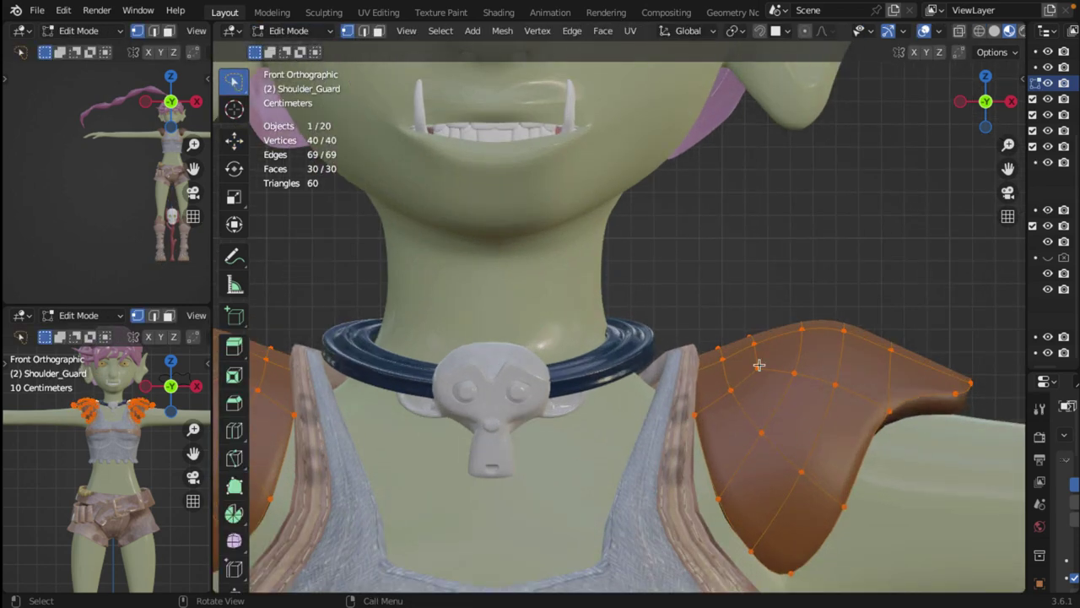
scroll(791, 385, "down", 3)
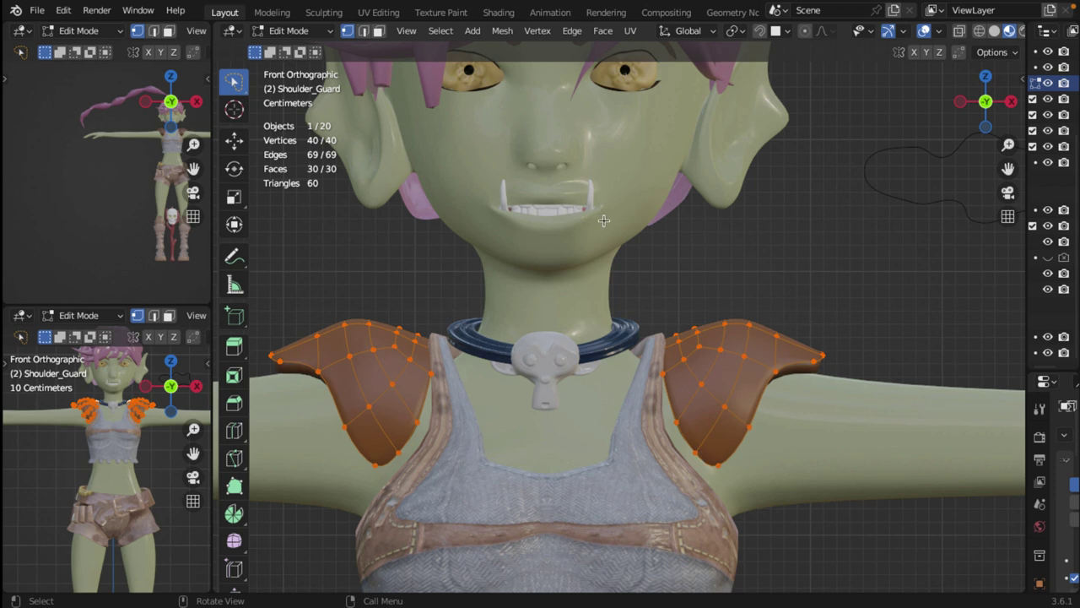
left_click(635, 33)
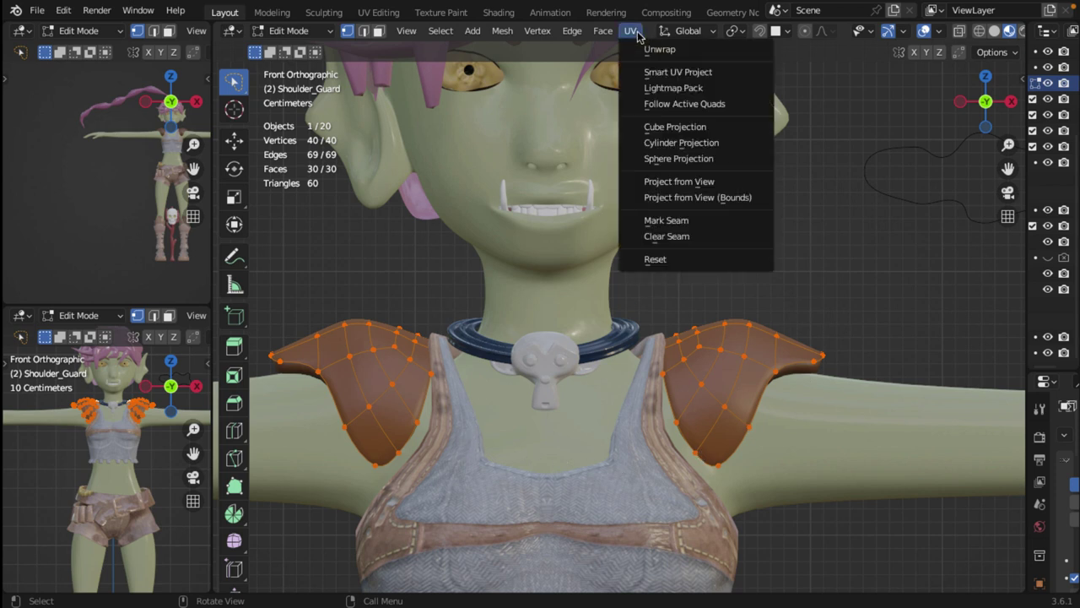
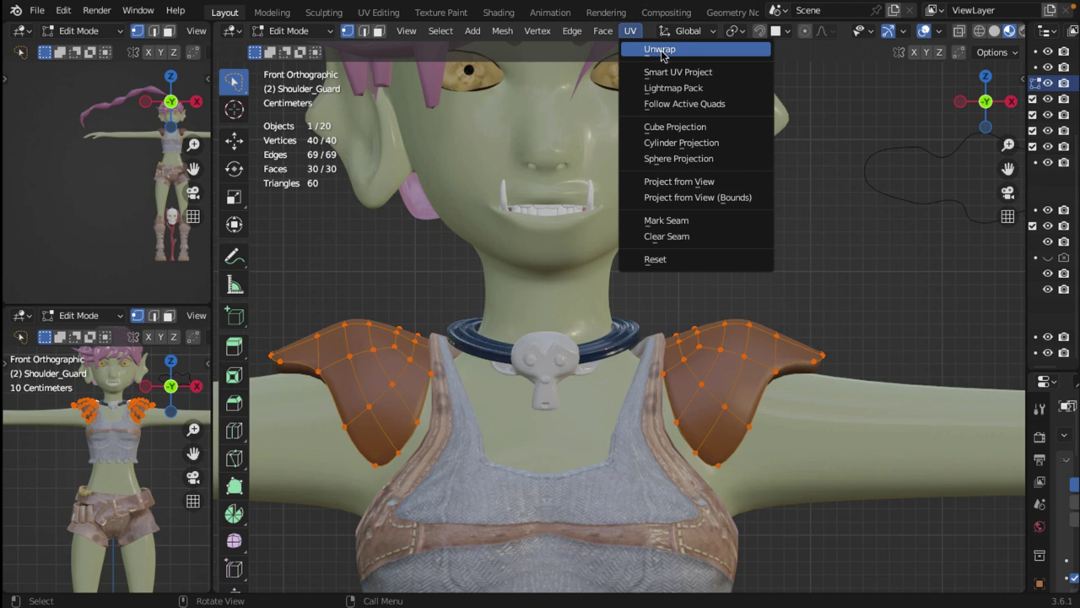
Apply Project from View (Bounds) to the shoulder guard UVs, then orbit to a side view
left_click(698, 197)
scroll(758, 362, "down", 2)
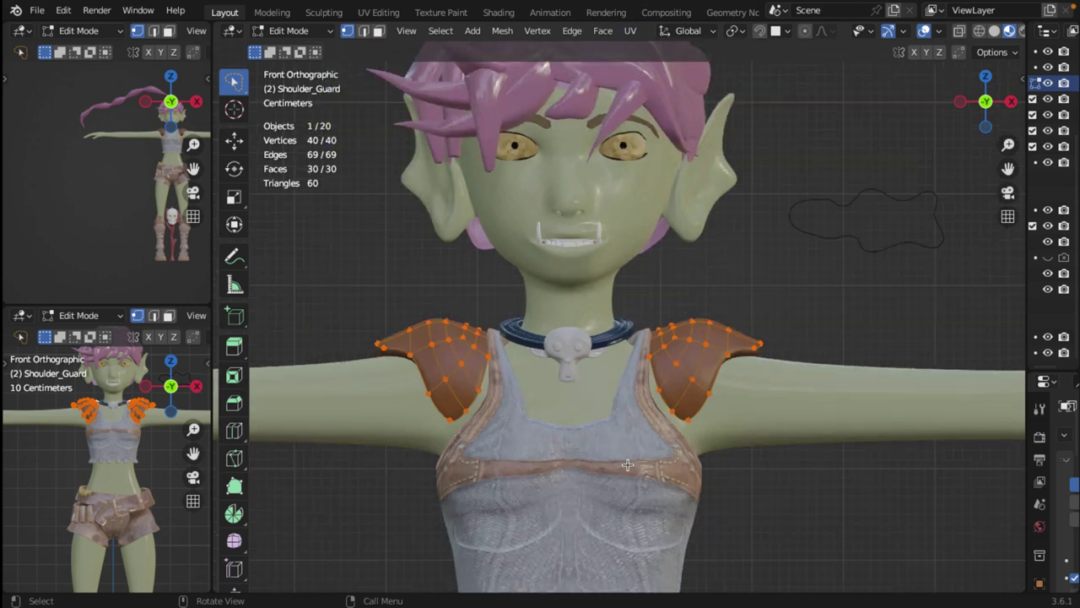
middle_click_drag(628, 464, 628, 216, "shift")
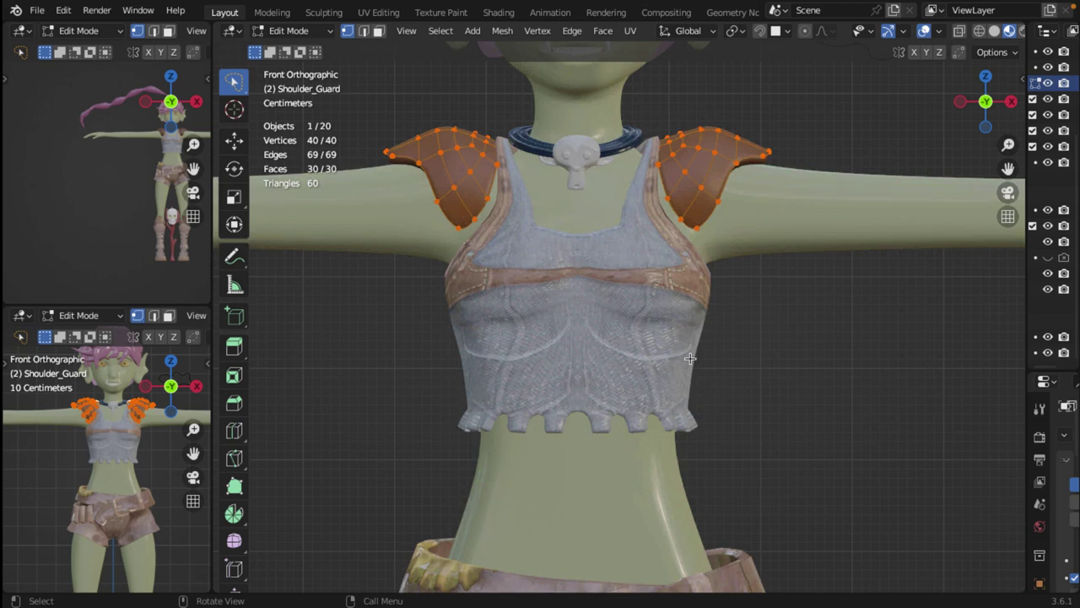
scroll(689, 358, "down", 2)
middle_click_drag(687, 369, 714, 341)
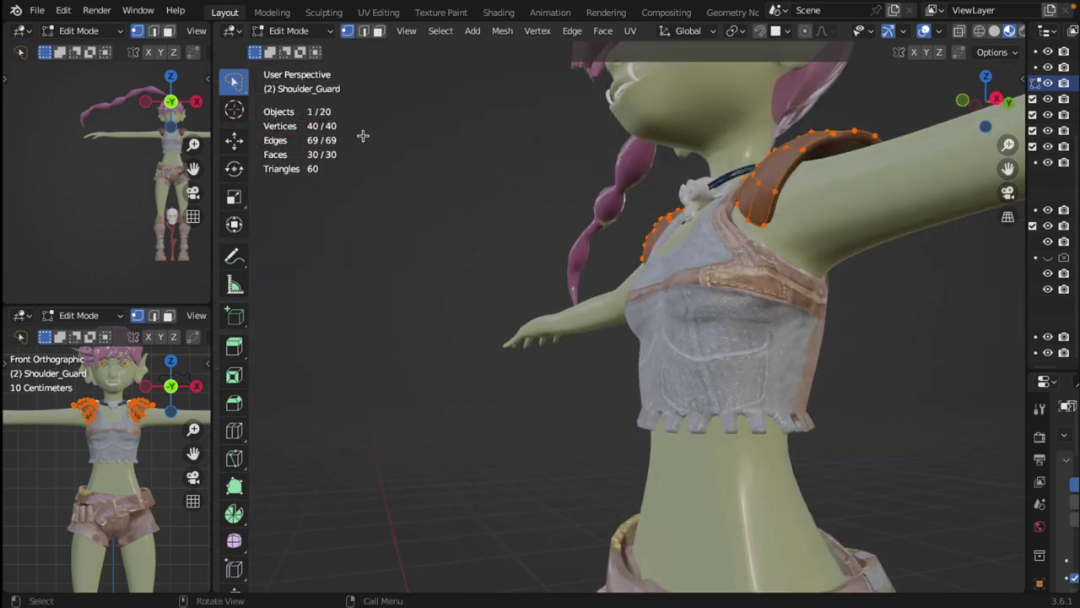
left_click(297, 30)
Leave Shoulder_Guard editing and open the shirt in Edit Mode with edge select, viewed from behind
left_click(297, 46)
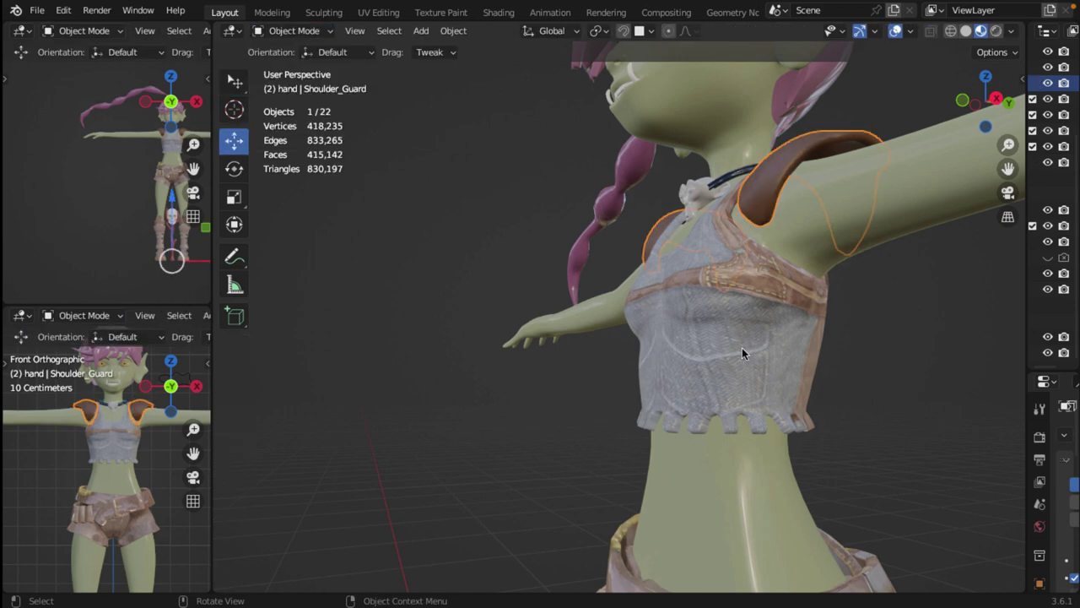
left_click(743, 353)
left_click(322, 34)
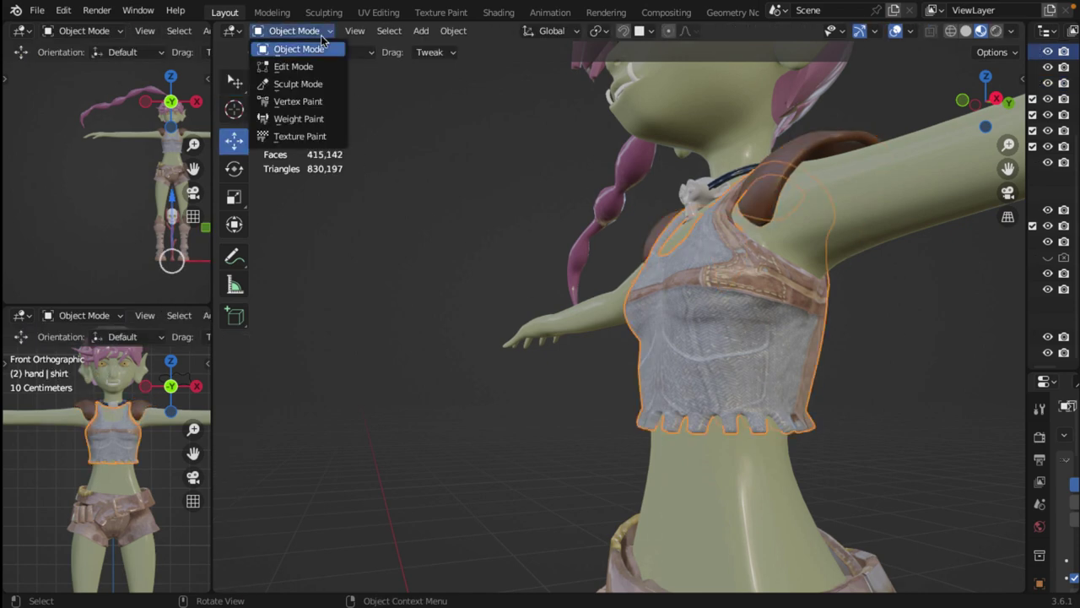
left_click(309, 66)
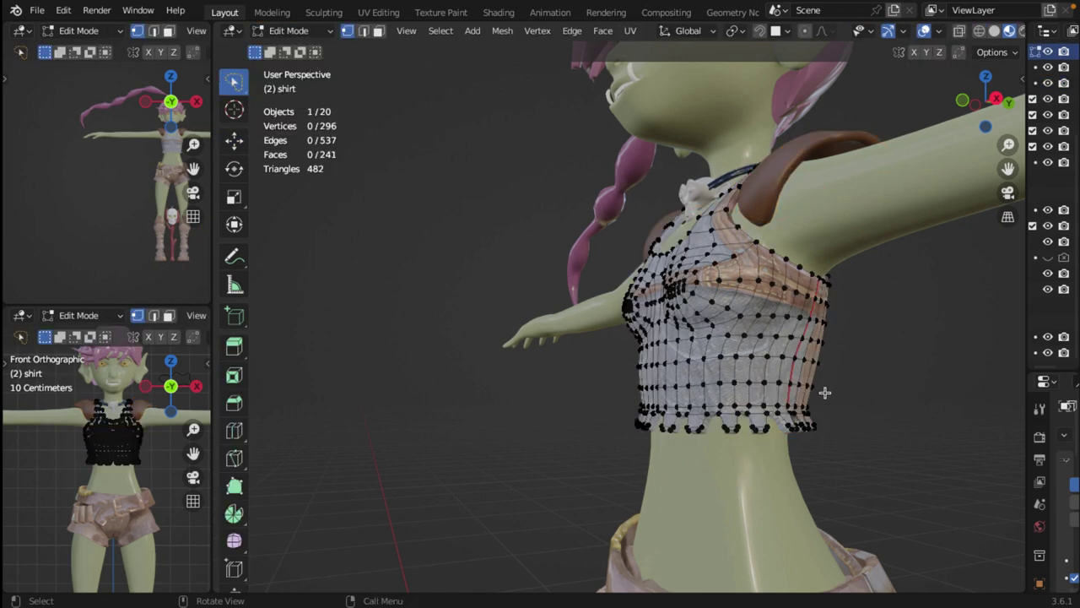
middle_click_drag(824, 392, 718, 382)
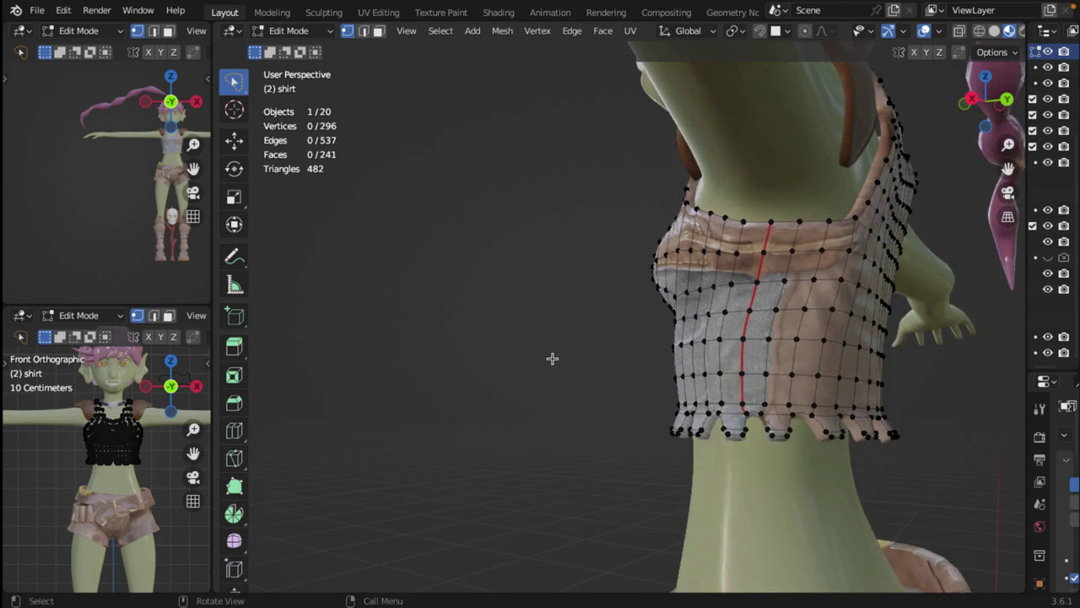
left_click(363, 31)
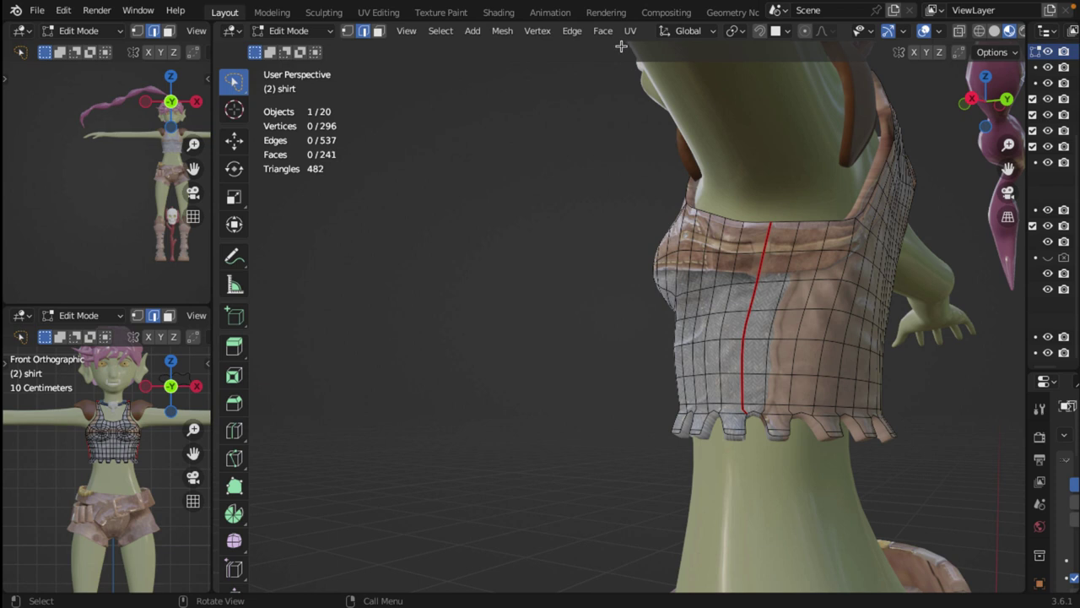
Check the Edge menu without changes, orbit around the shirt's seam, and widen the Outliner and properties
left_click(572, 33)
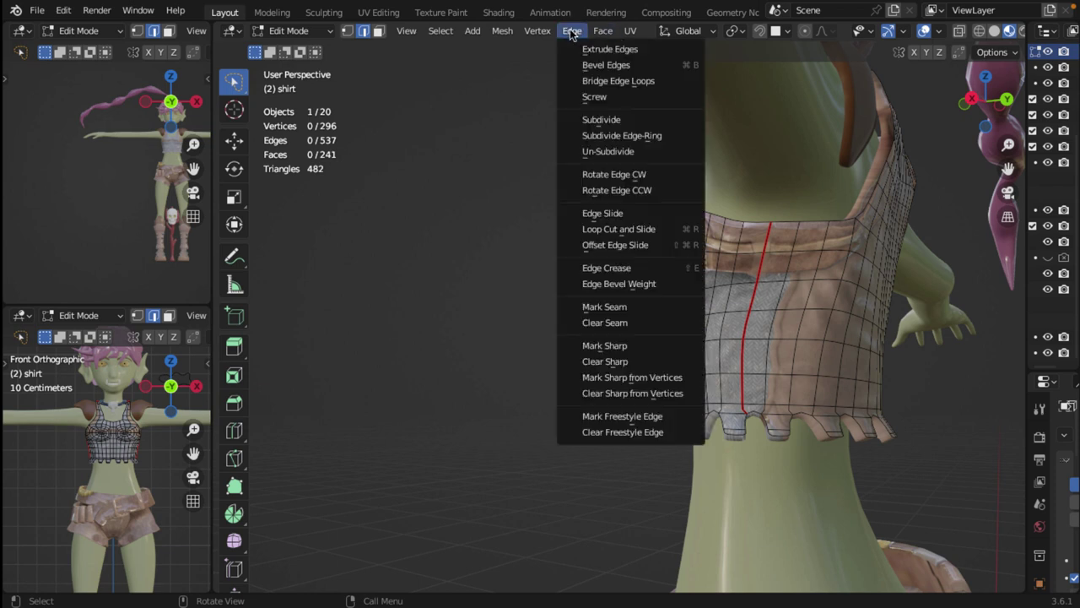
left_click(609, 307)
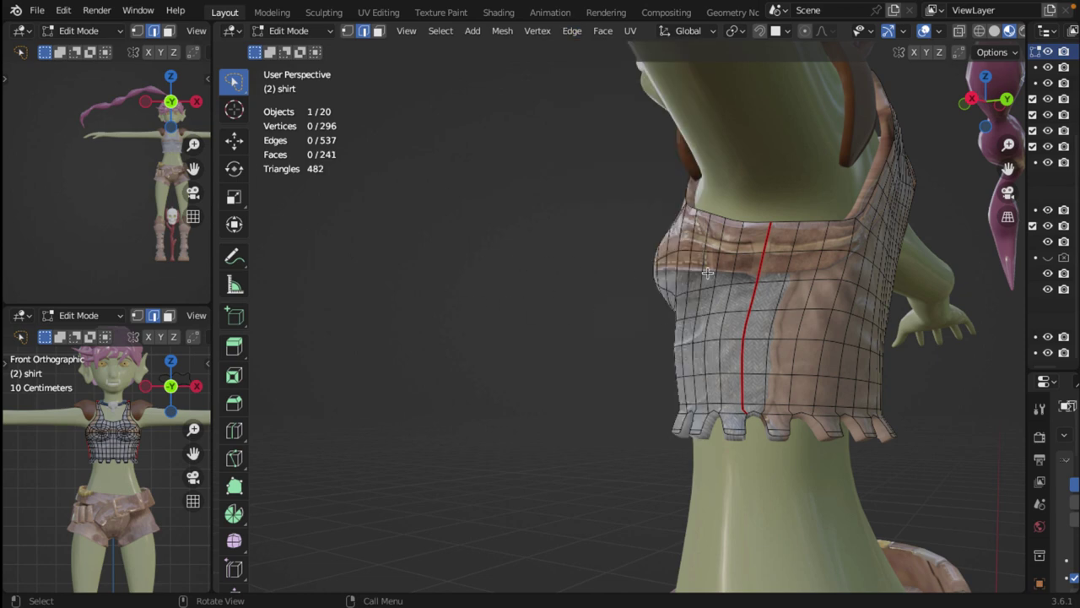
middle_click_drag(707, 274, 732, 263)
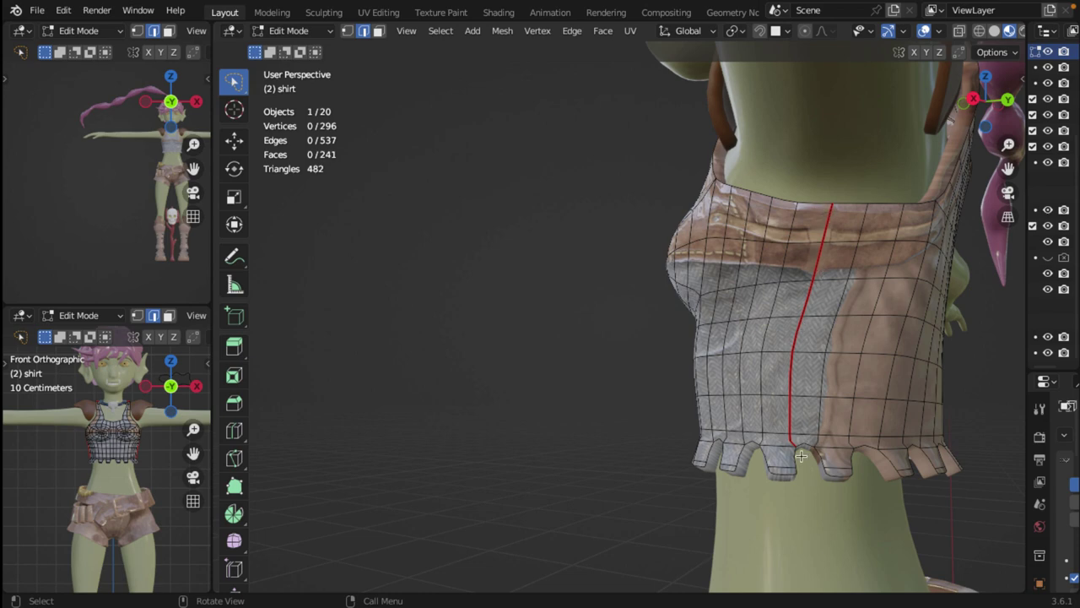
scroll(781, 297, "down", 5)
middle_click_drag(773, 302, 738, 290)
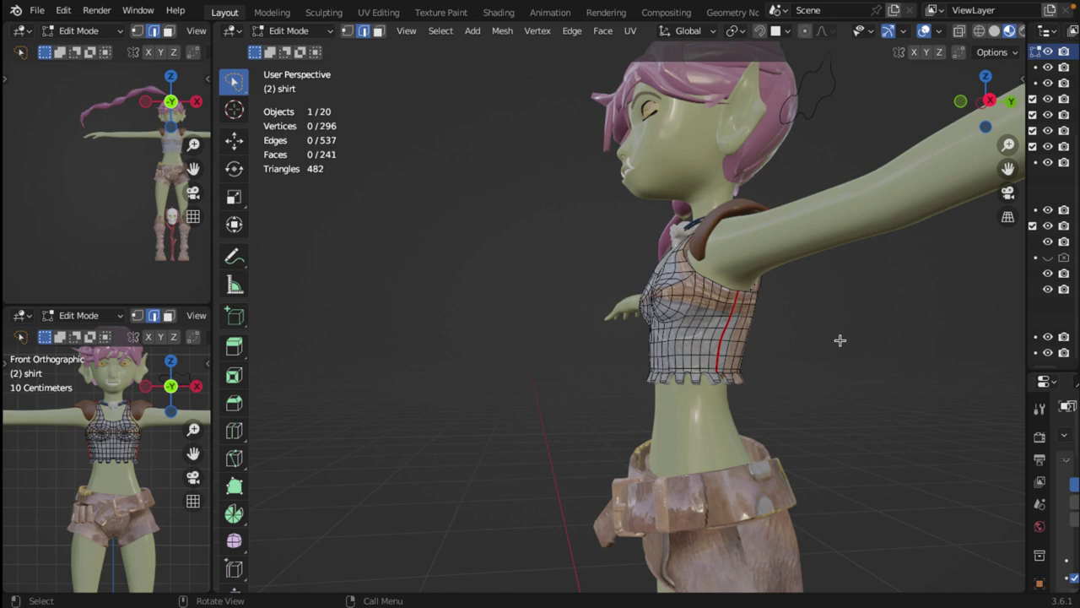
middle_click_drag(840, 340, 709, 322)
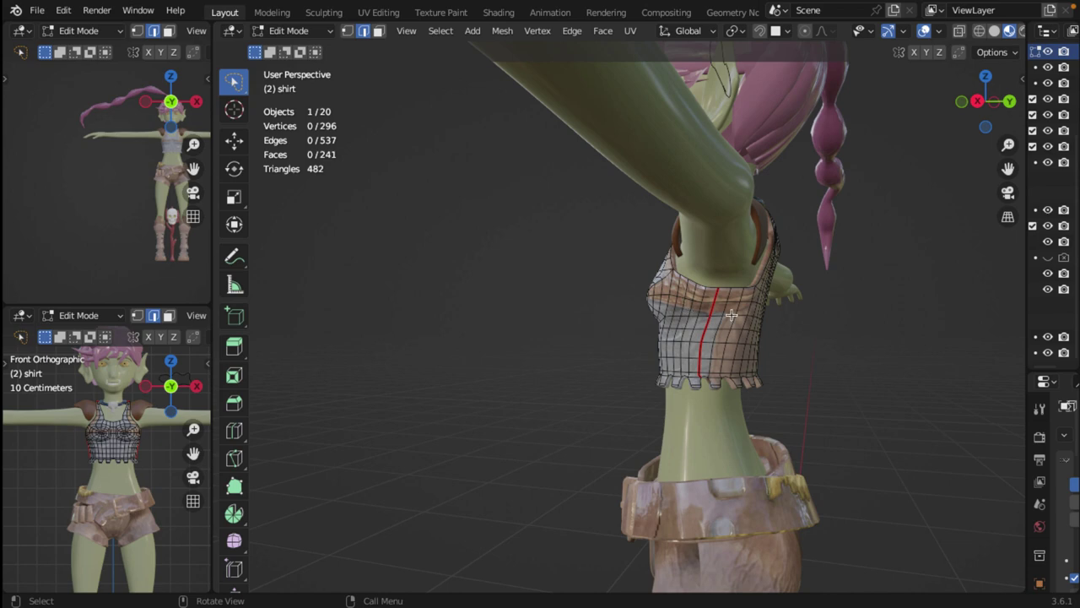
middle_click_drag(733, 267, 762, 247)
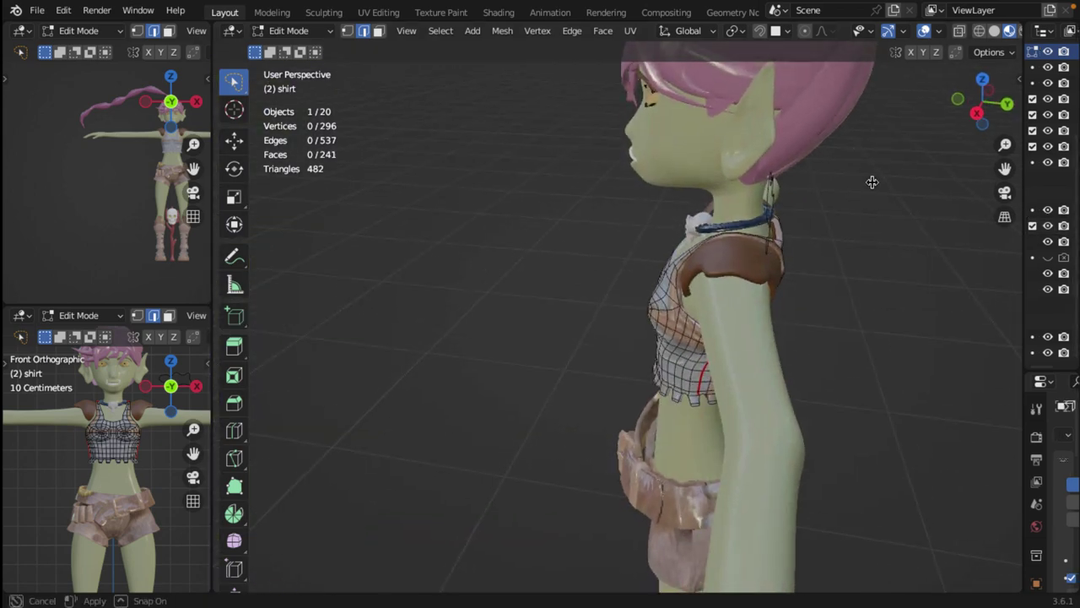
left_click_drag(1027, 173, 759, 168)
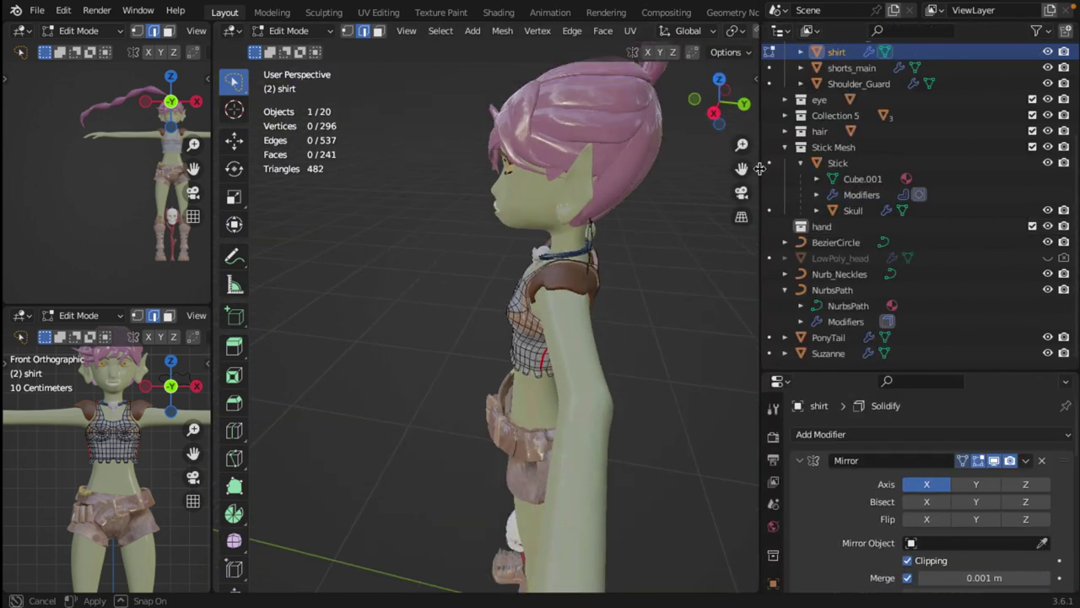
Hide Shoulder_Guard in the Outliner, narrow the properties area, and view the shirt from below
left_click(1048, 84)
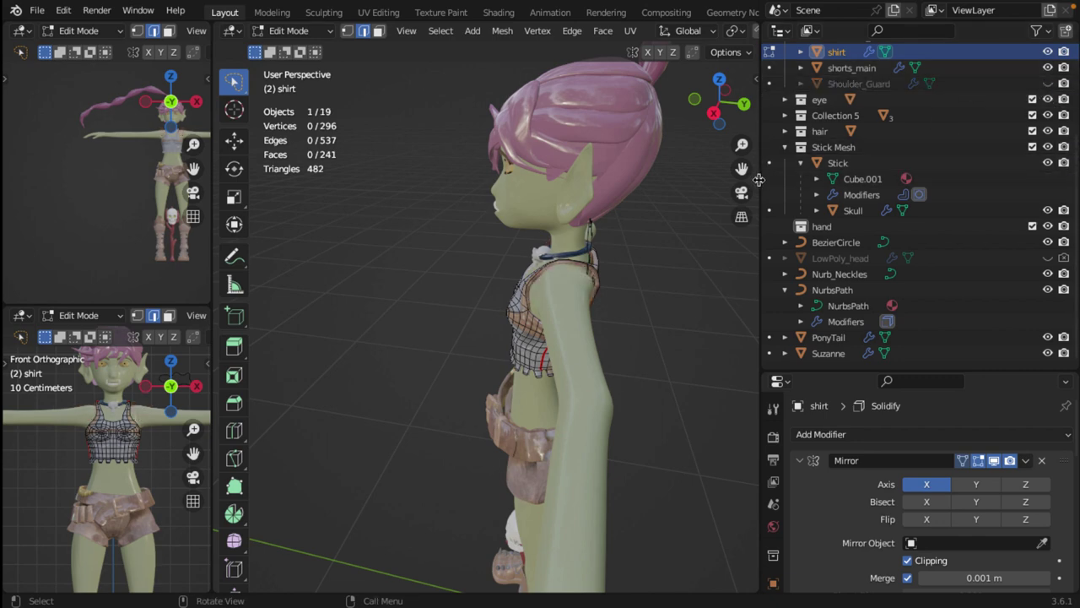
left_click_drag(759, 179, 855, 179)
middle_click_drag(692, 355, 688, 258)
scroll(701, 267, "up", 5)
scroll(701, 266, "down", 4)
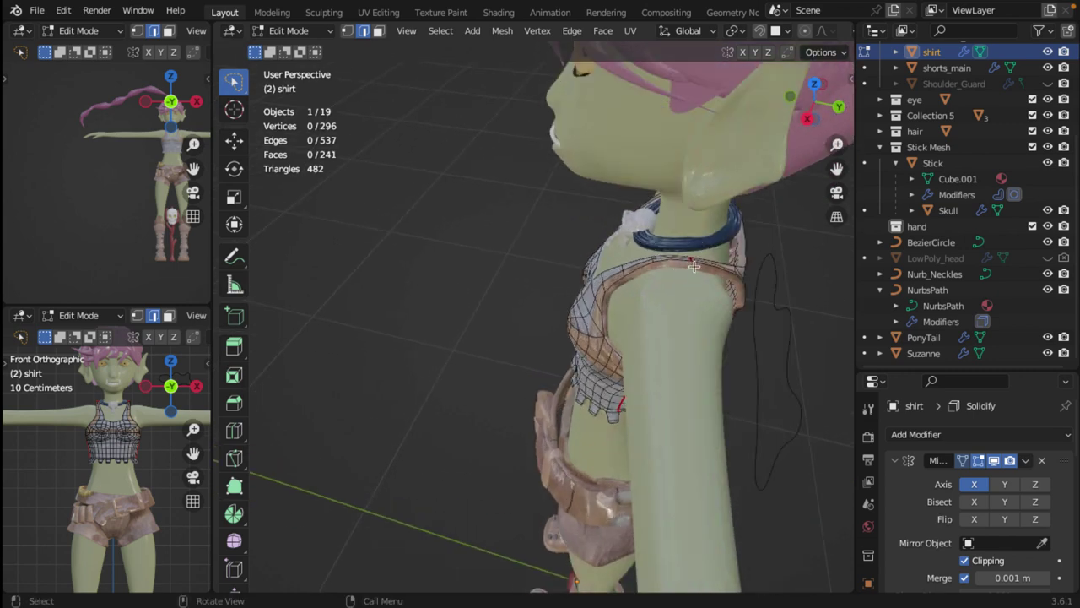
Orbit around the shirt's front and side seam from three-quarter angles
middle_click_drag(601, 277, 701, 280)
scroll(498, 236, "up", 3)
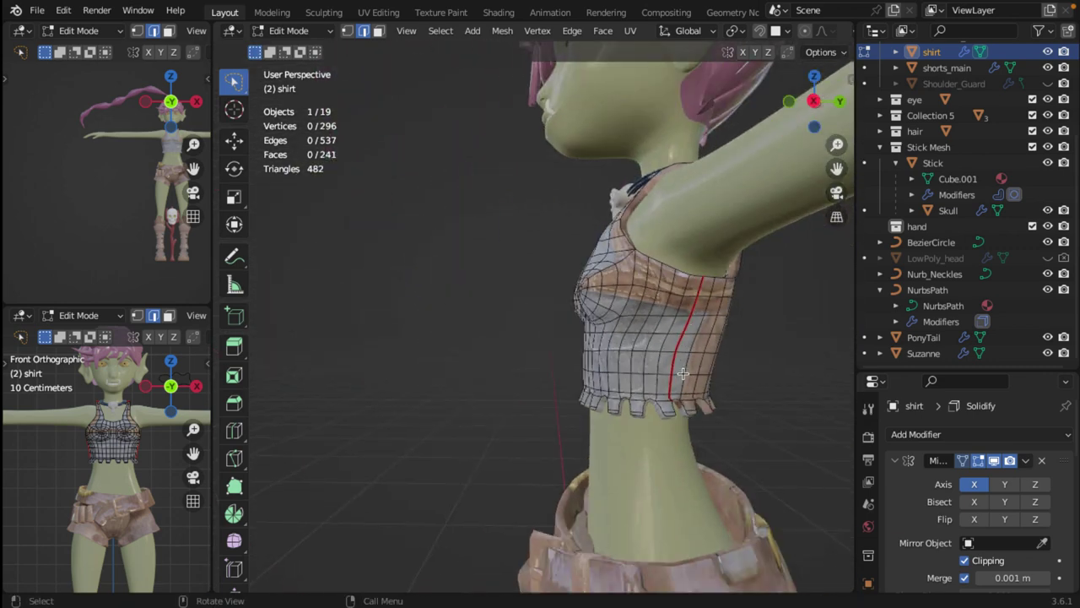
middle_click_drag(606, 170, 757, 264)
middle_click_drag(615, 314, 631, 243)
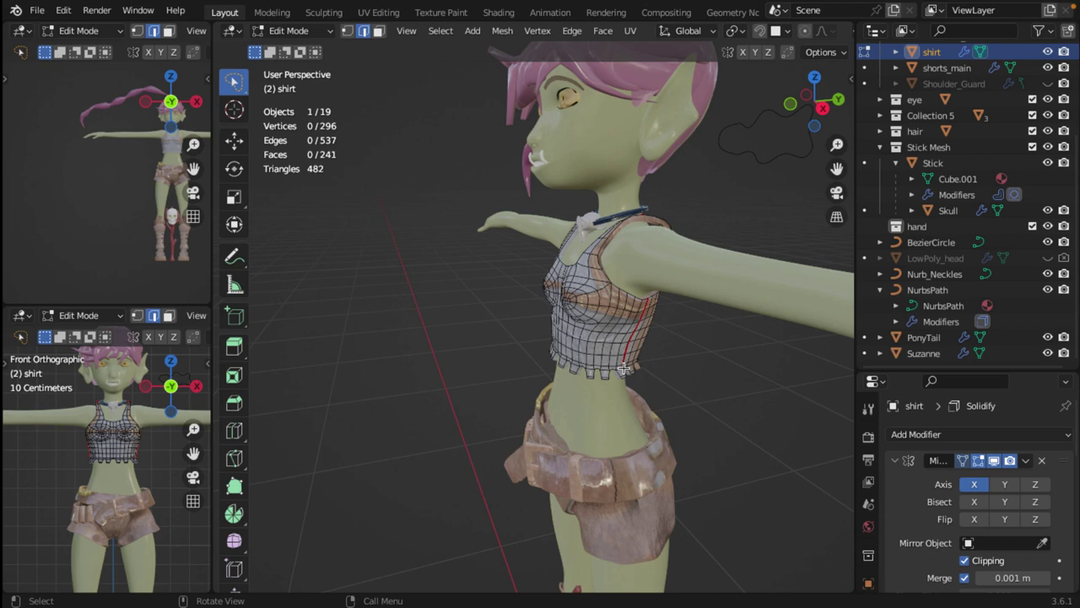
middle_click_drag(624, 368, 579, 323)
scroll(669, 323, "up", 3)
middle_click_drag(532, 414, 459, 314)
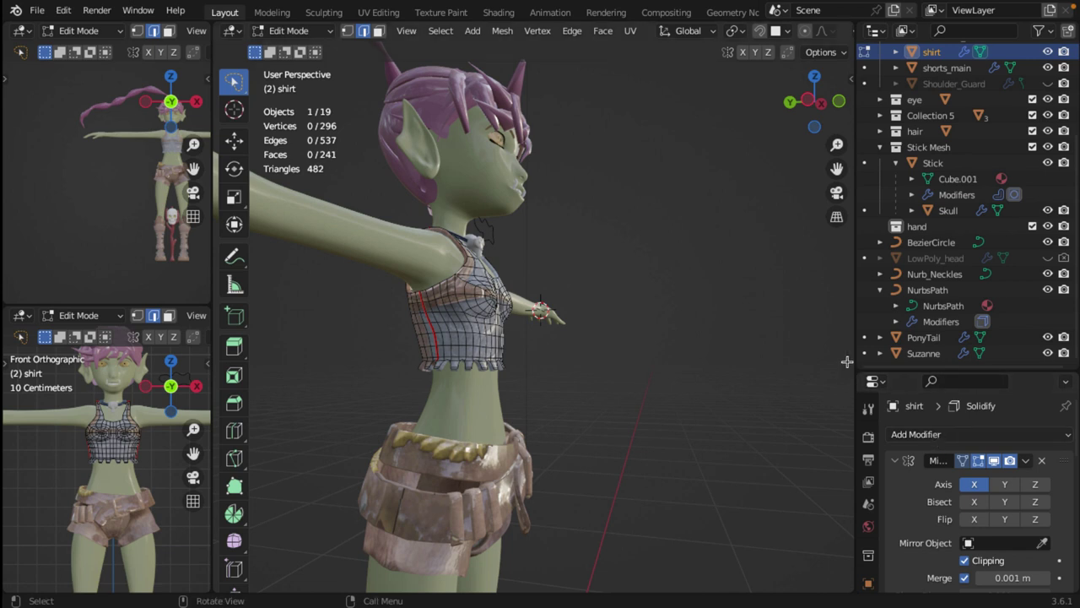
left_click_drag(850, 351, 634, 350)
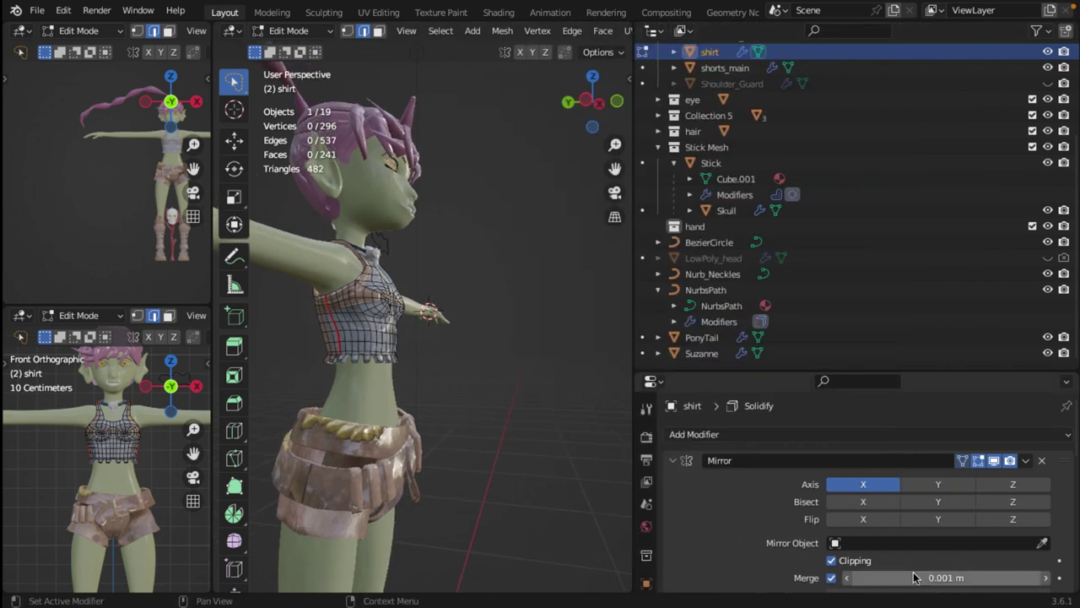
Scroll through the shirt's Mirror, Subdivision and Solidify modifiers, then restore the 3D view's full width
scroll(783, 513, "down", 4)
scroll(759, 481, "down", 6)
scroll(741, 451, "up", 9)
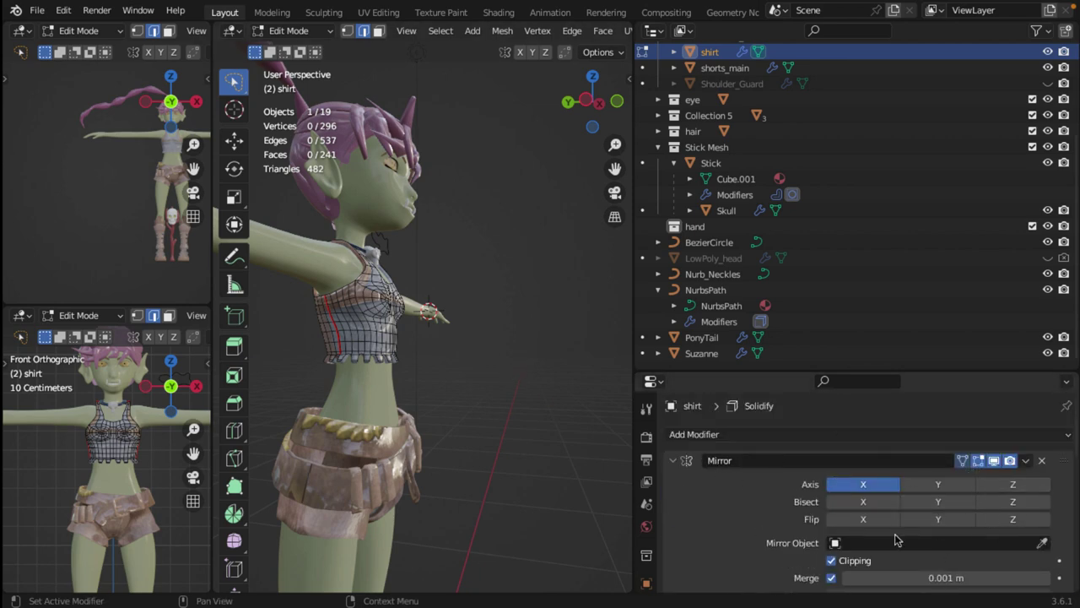
middle_click_drag(432, 314, 383, 284)
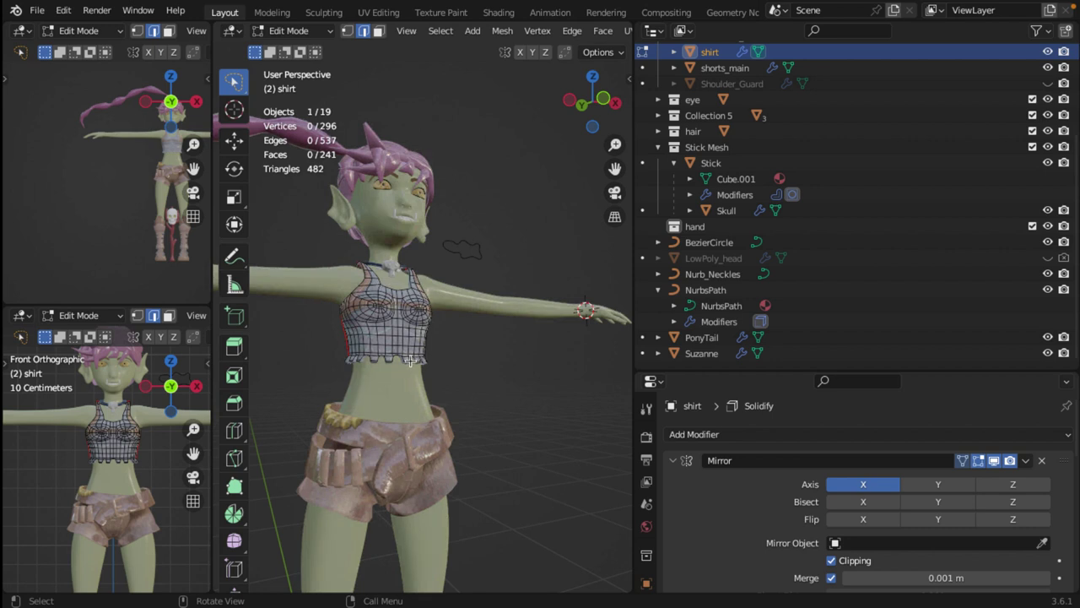
scroll(840, 485, "down", 10)
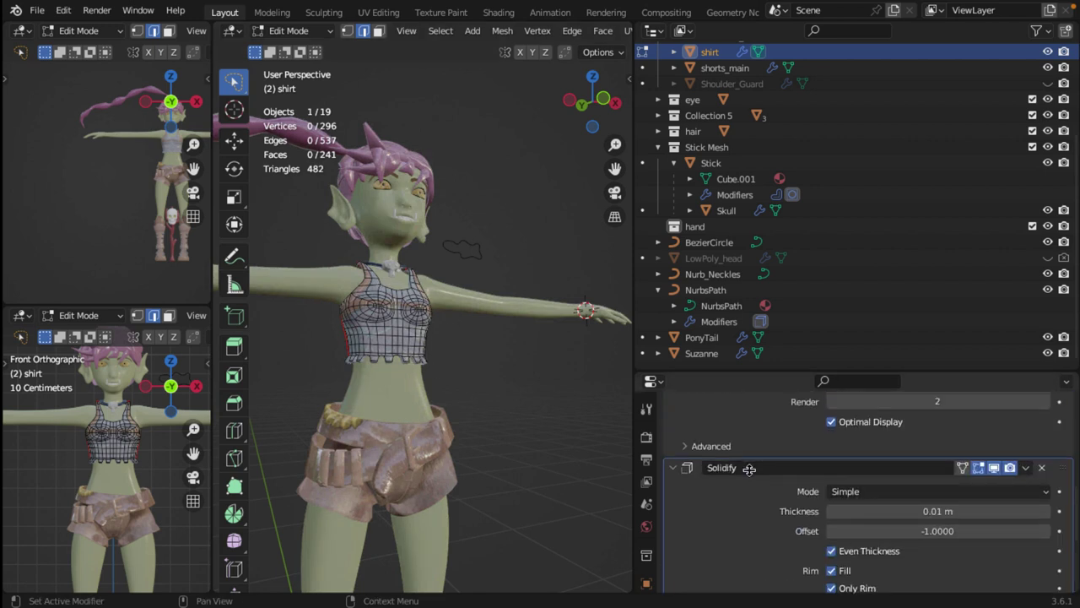
scroll(789, 510, "up", 10)
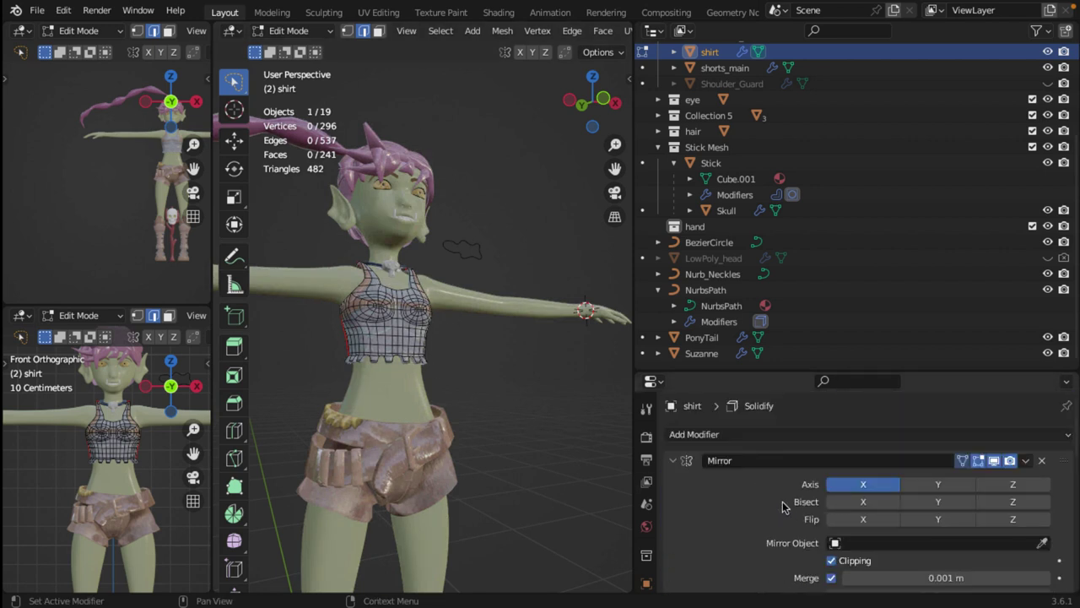
left_click_drag(630, 305, 865, 283)
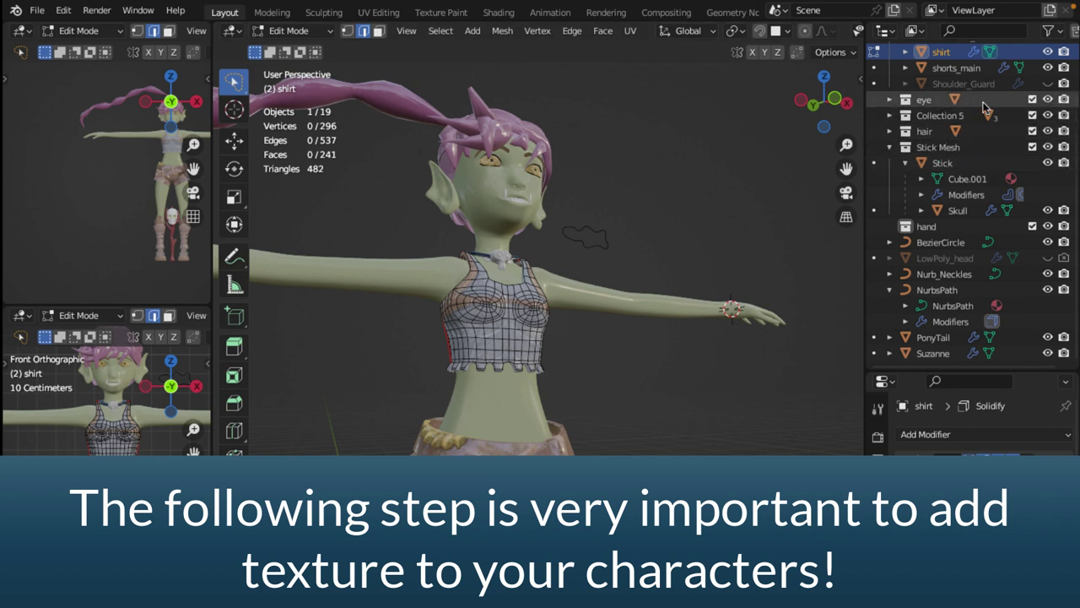
Unhide Shoulder_Guard, return to Object Mode, and select Shoulder_Guard in front view
left_click(1047, 84)
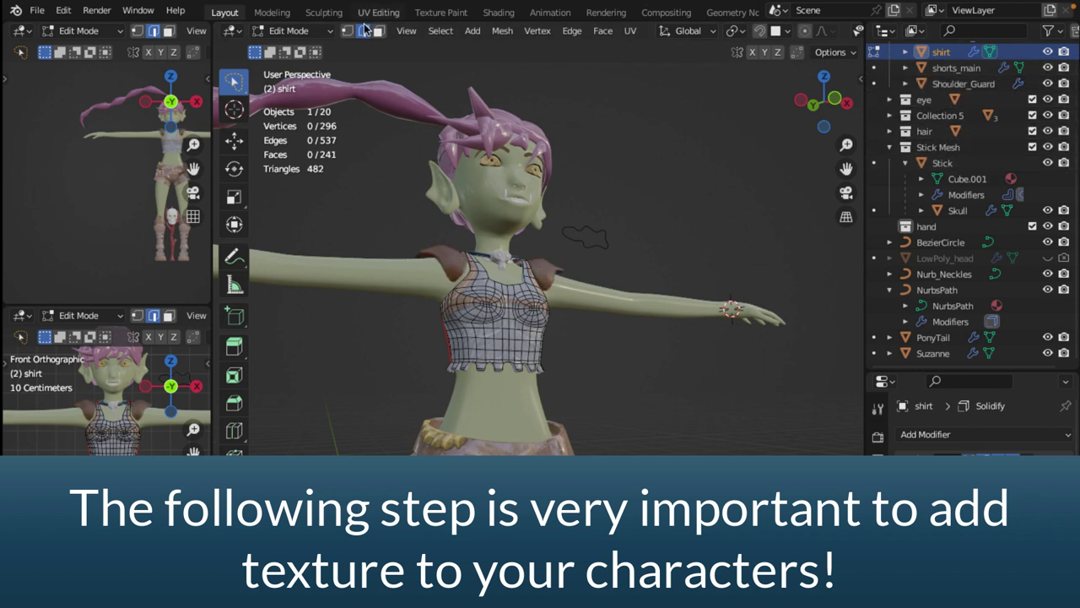
left_click(313, 31)
left_click(299, 49)
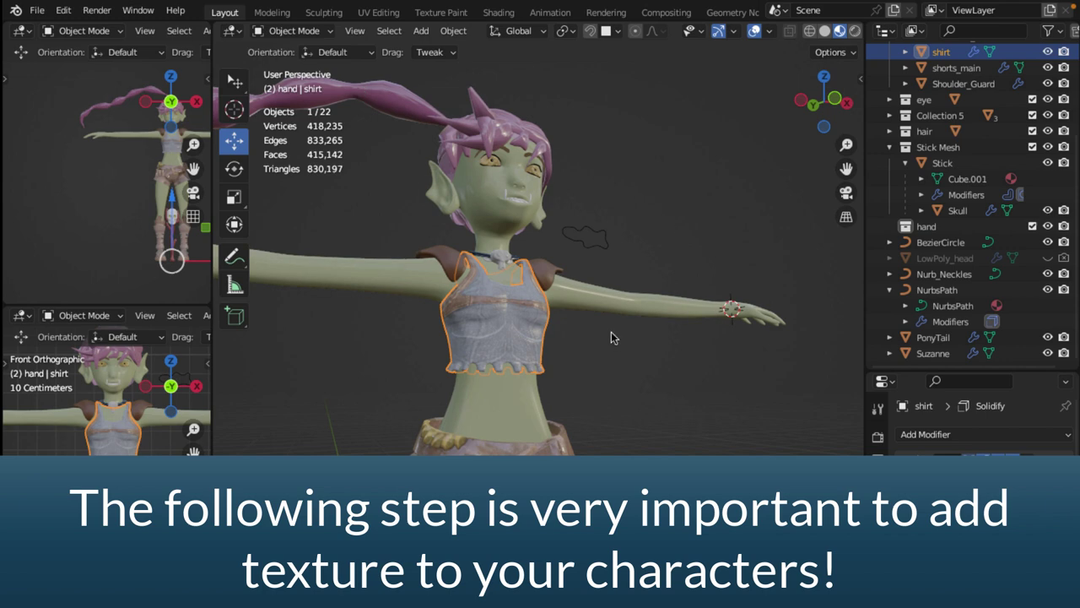
left_click(591, 238)
left_click(683, 220)
key("KP_1")
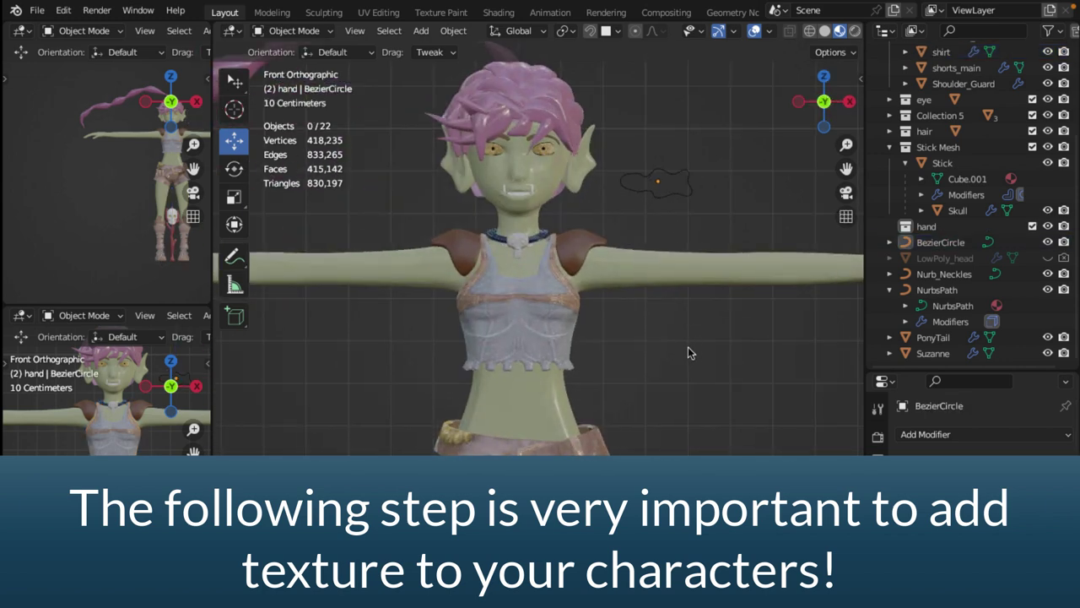
scroll(688, 352, "up", 4)
left_click(577, 451)
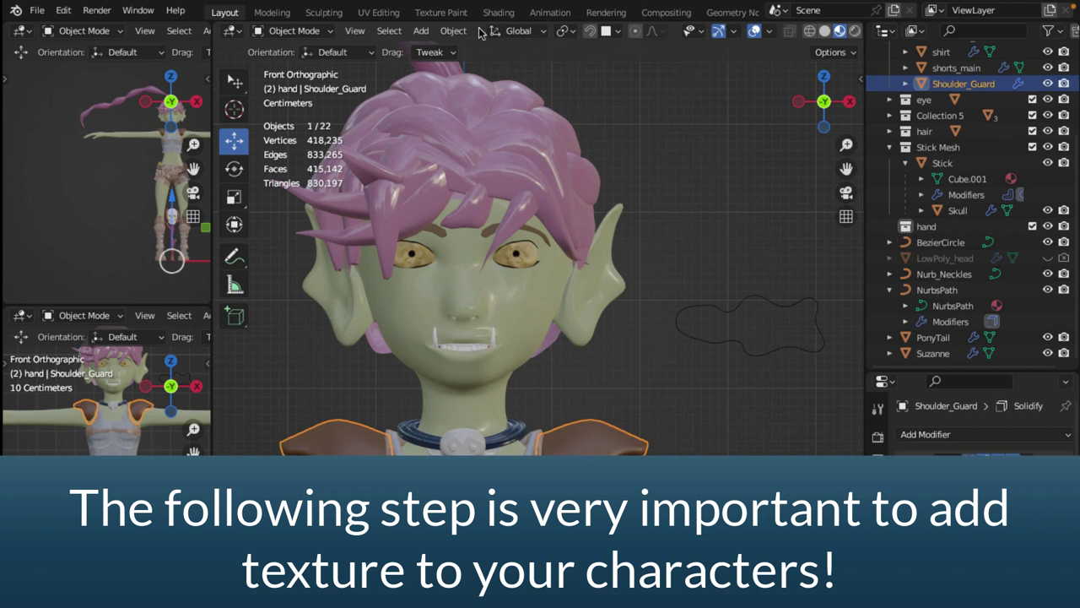
Put Shoulder_Guard into Edit Mode and apply UV > Unwrap
left_click(294, 31)
left_click(287, 65)
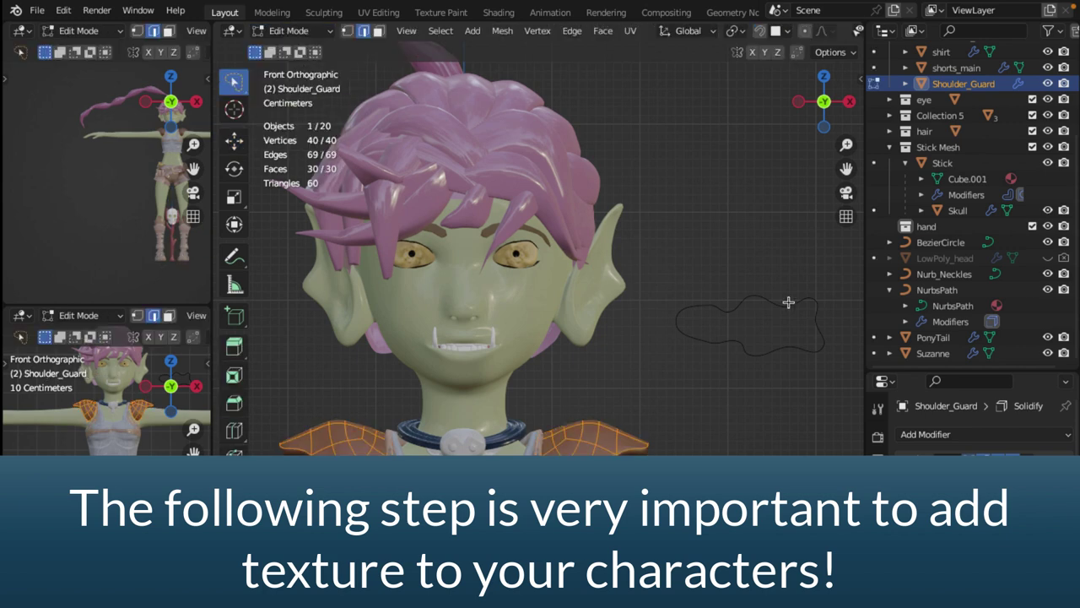
left_click(633, 34)
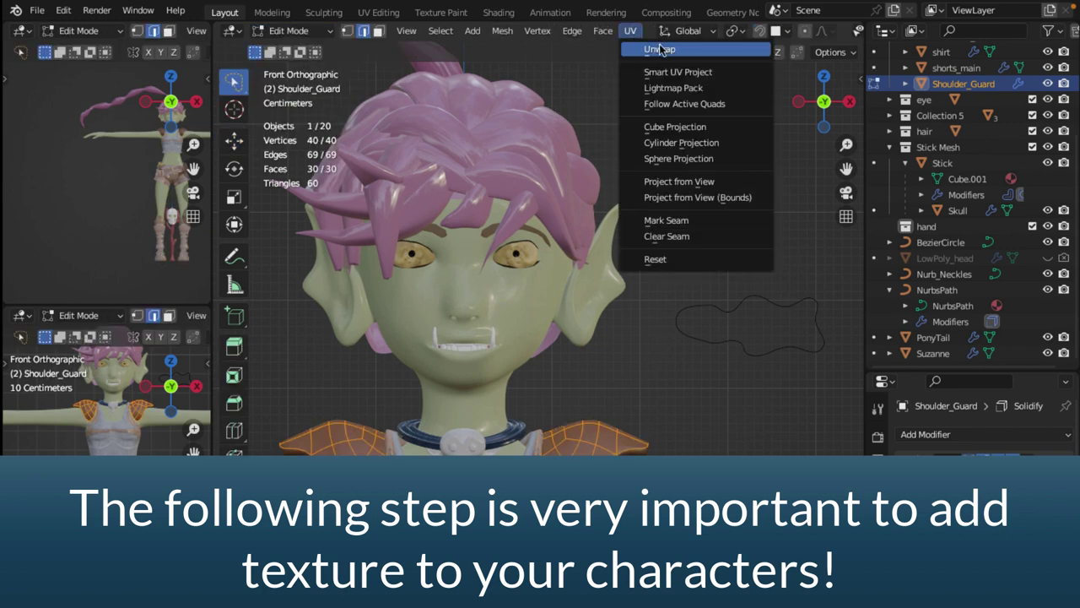
left_click(660, 51)
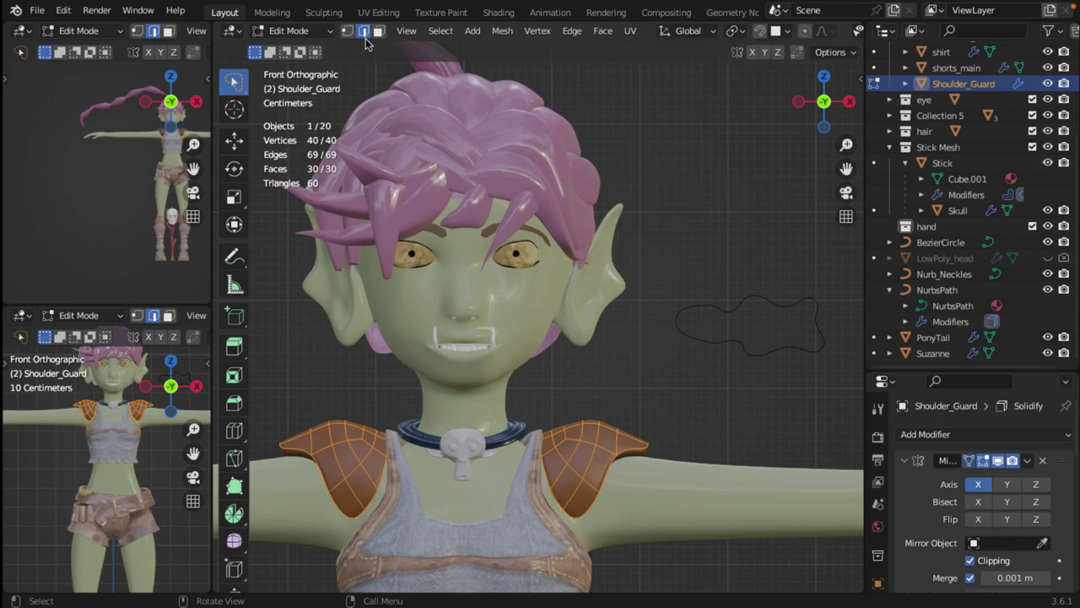
In the Shading workspace, enlarge the node editor and arrange the Principled BSDF and Material Output nodes
left_click(499, 13)
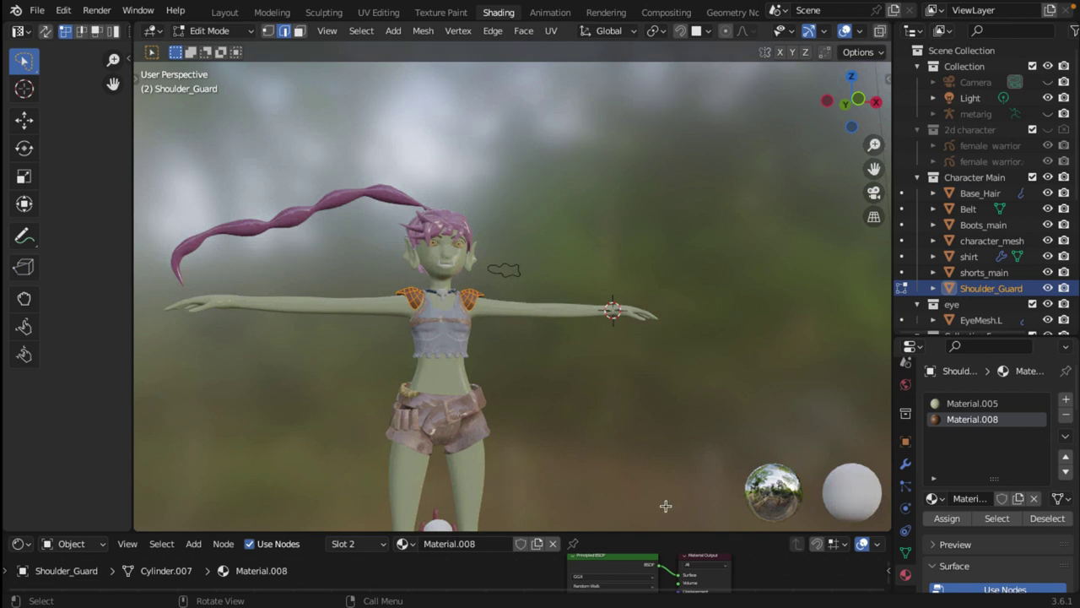
left_click_drag(643, 530, 651, 292)
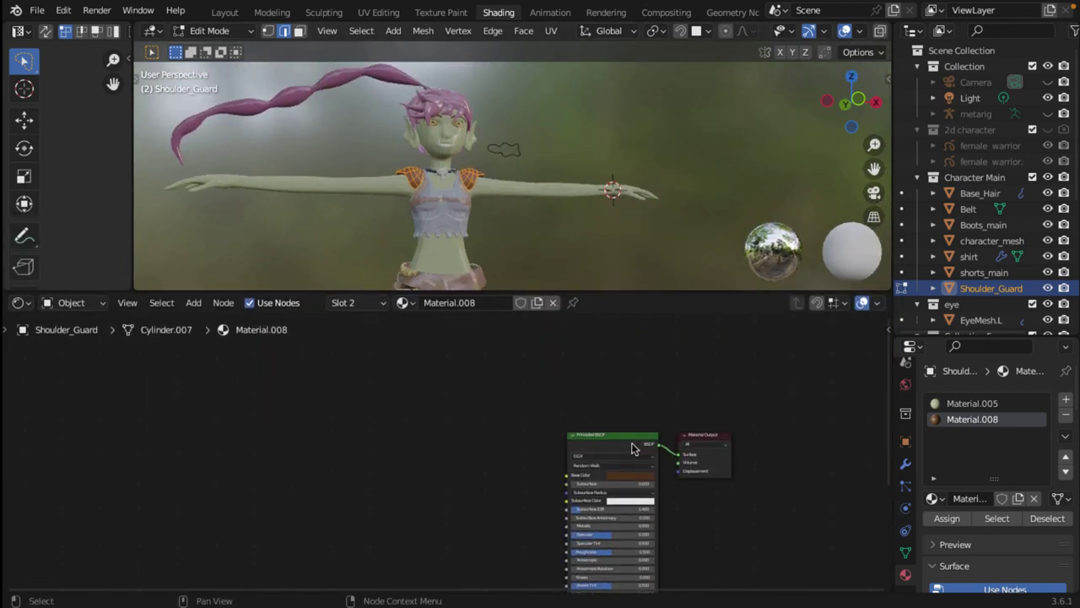
left_click_drag(633, 448, 432, 383)
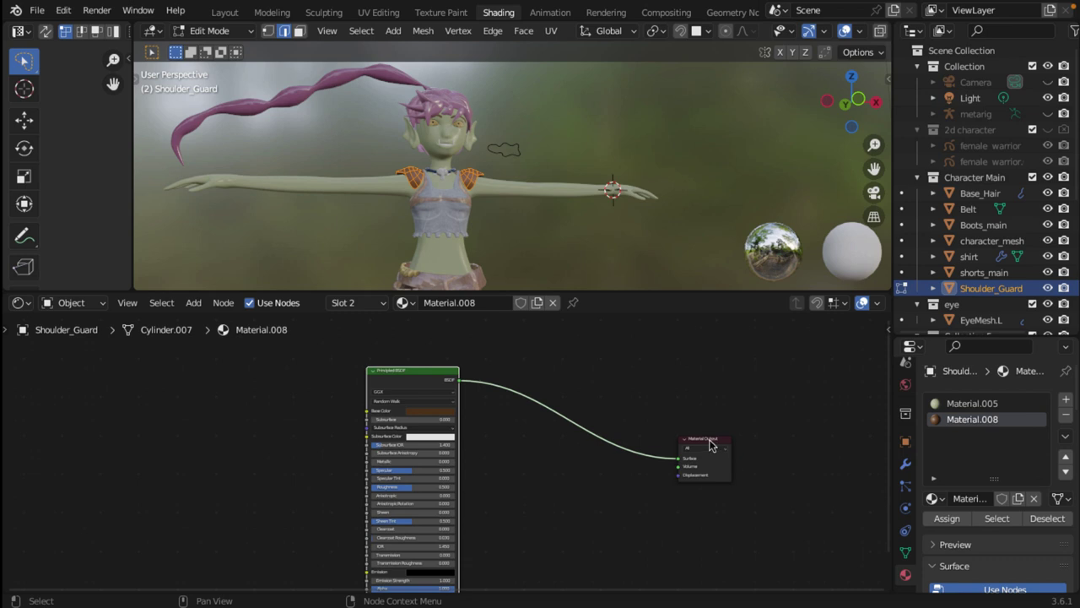
left_click_drag(710, 445, 578, 361)
scroll(523, 386, "up", 2)
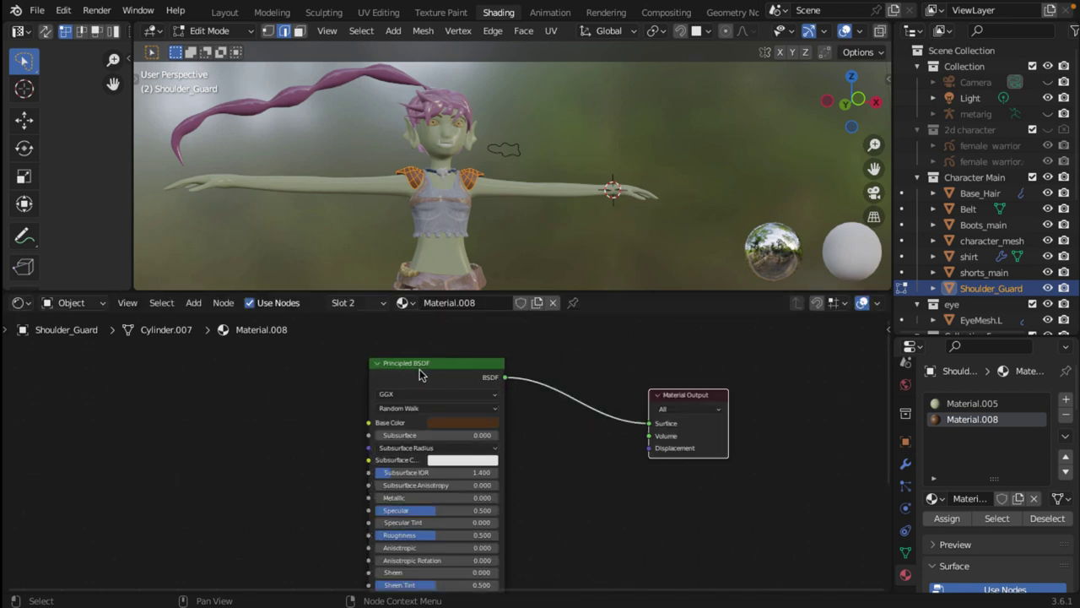
scroll(697, 407, "up", 1)
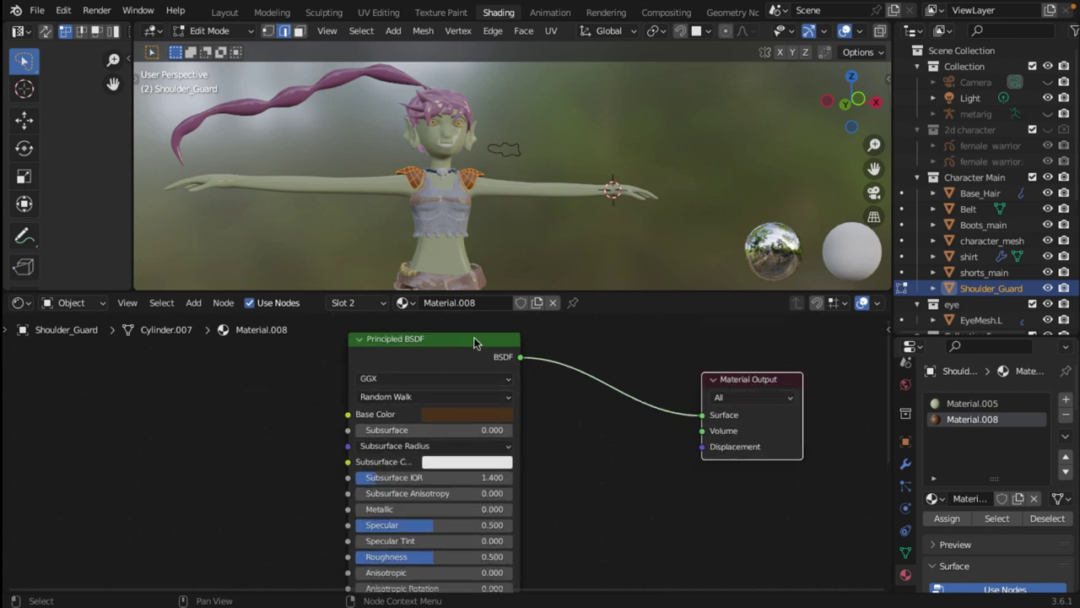
left_click_drag(473, 341, 543, 358)
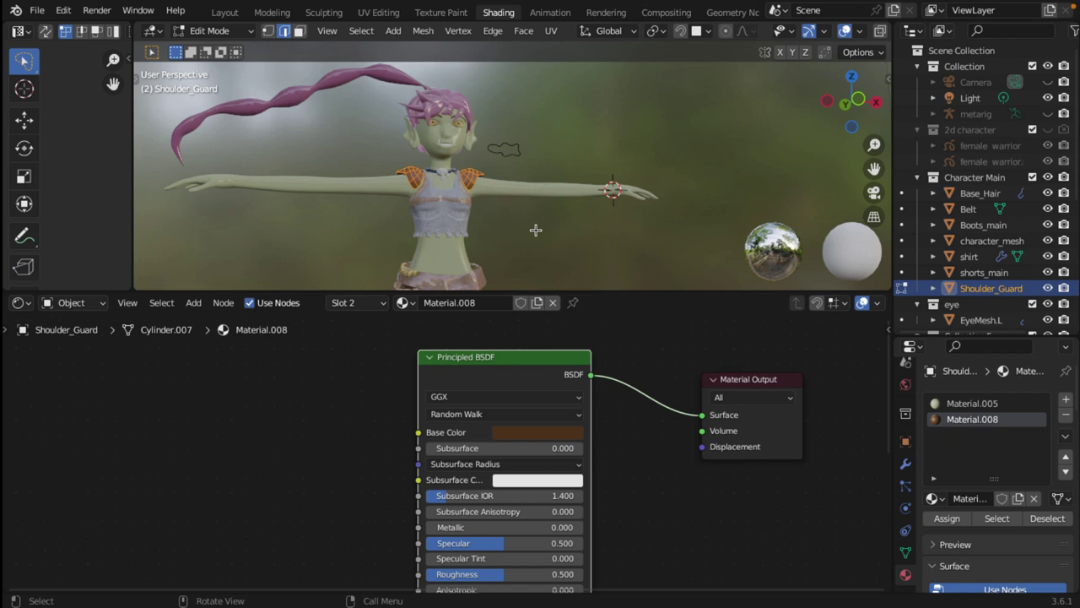
View the character straight from the front and zoom in
key("KP_1")
scroll(498, 237, "up", 2)
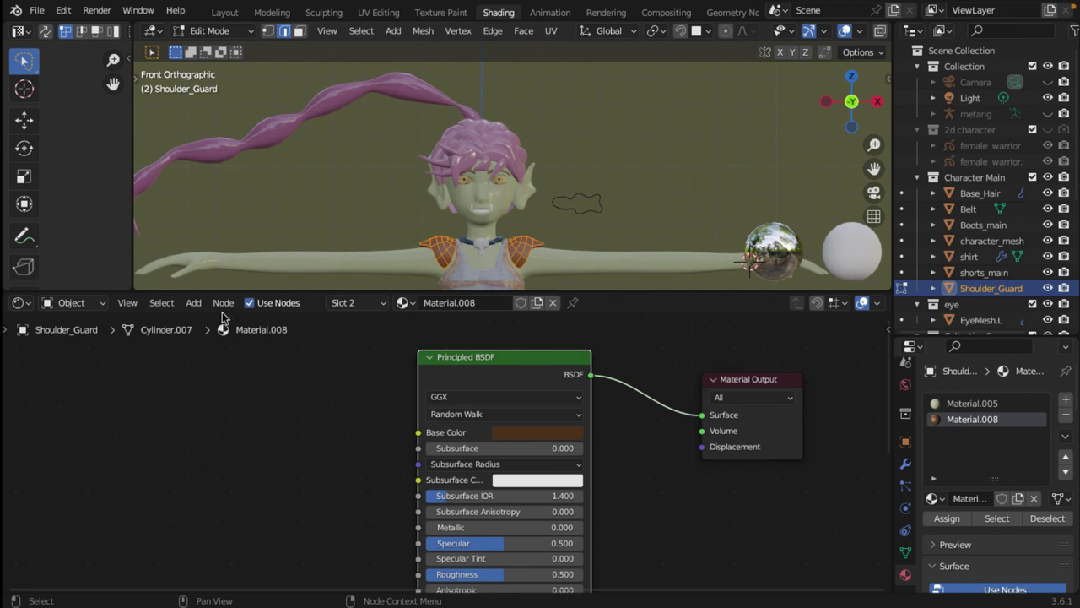
left_click(195, 303)
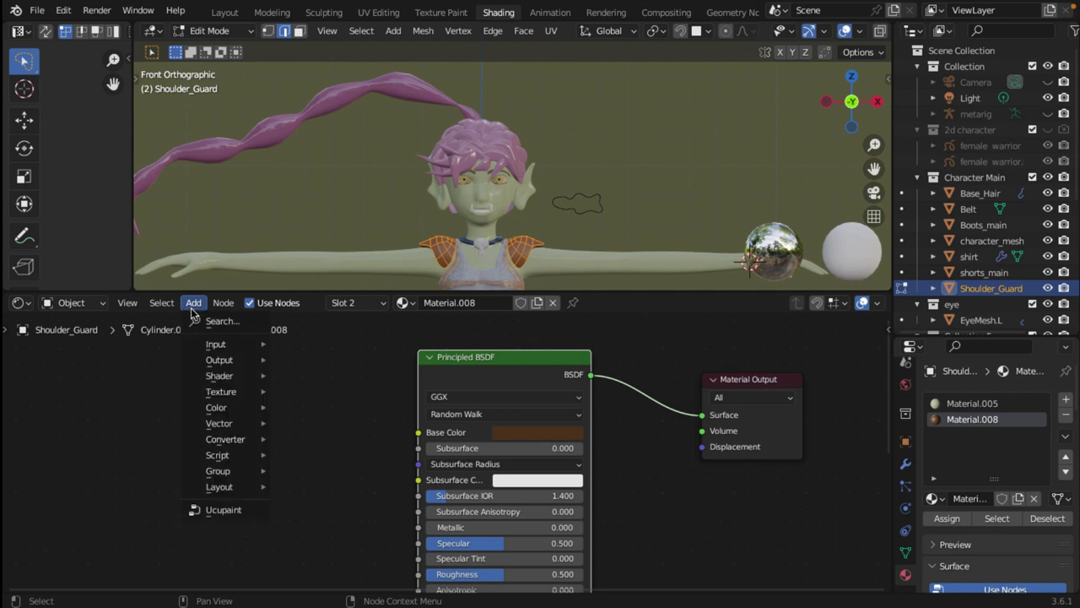
Add an Image Texture node left of the Principled BSDF and load Girl_Warrior_D.tga into it
mouse_move(224, 397)
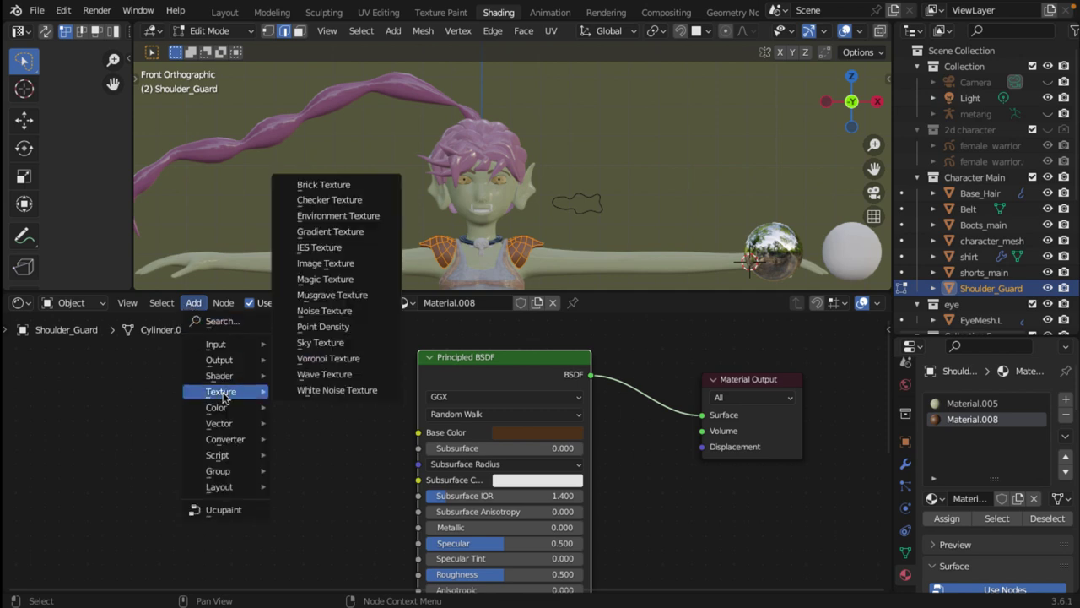
left_click(331, 265)
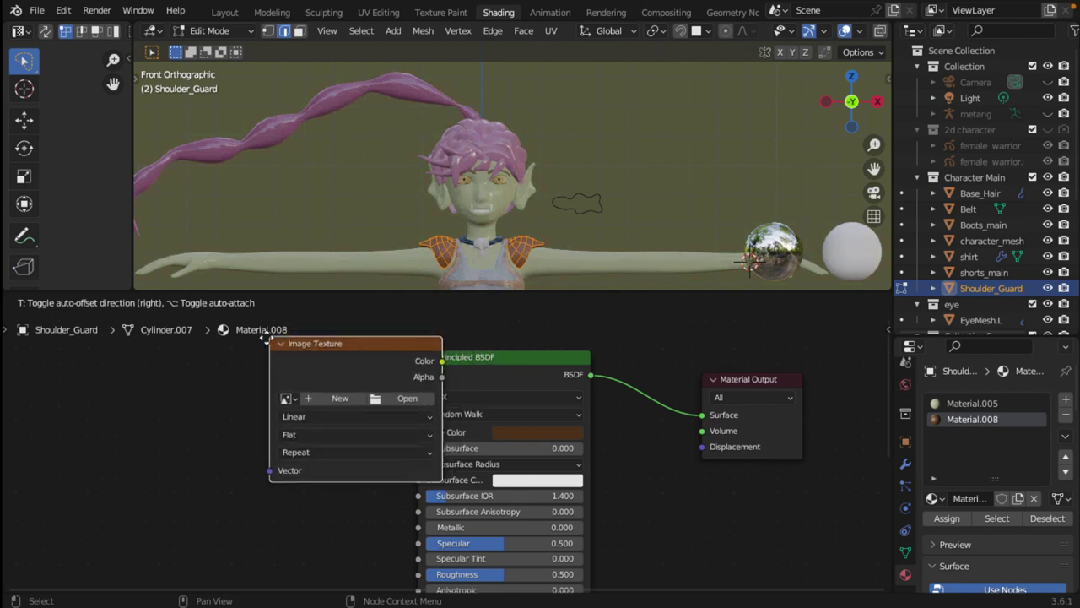
left_click(205, 367)
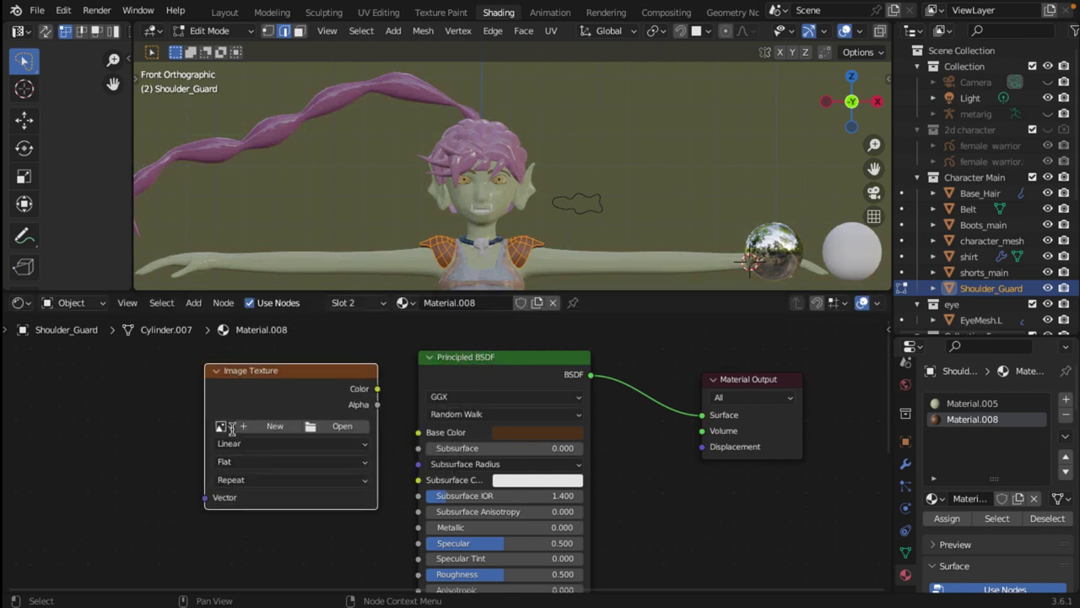
left_click(222, 426)
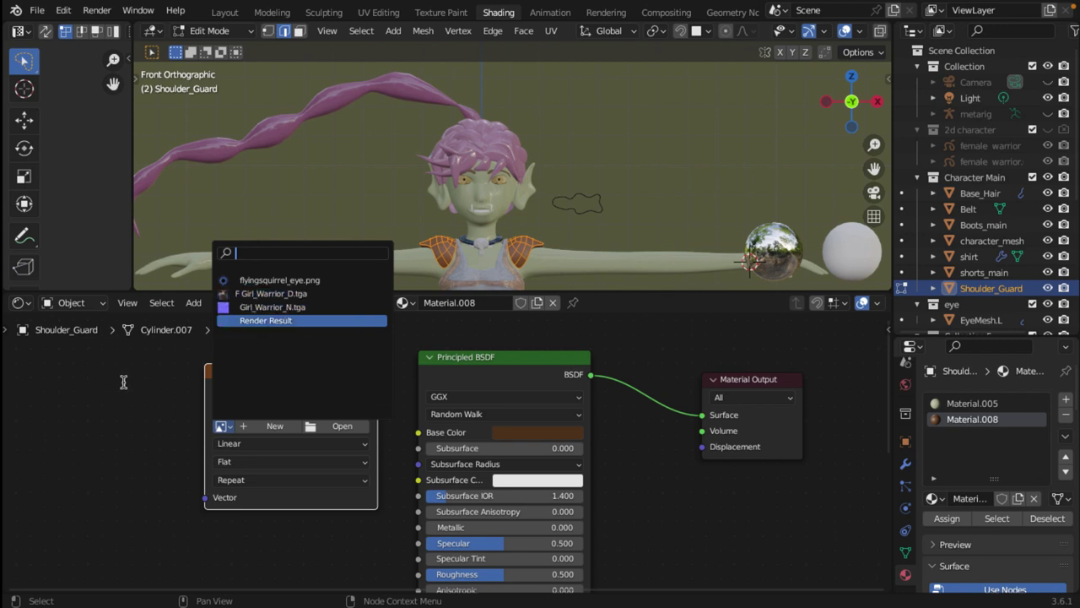
left_click(288, 293)
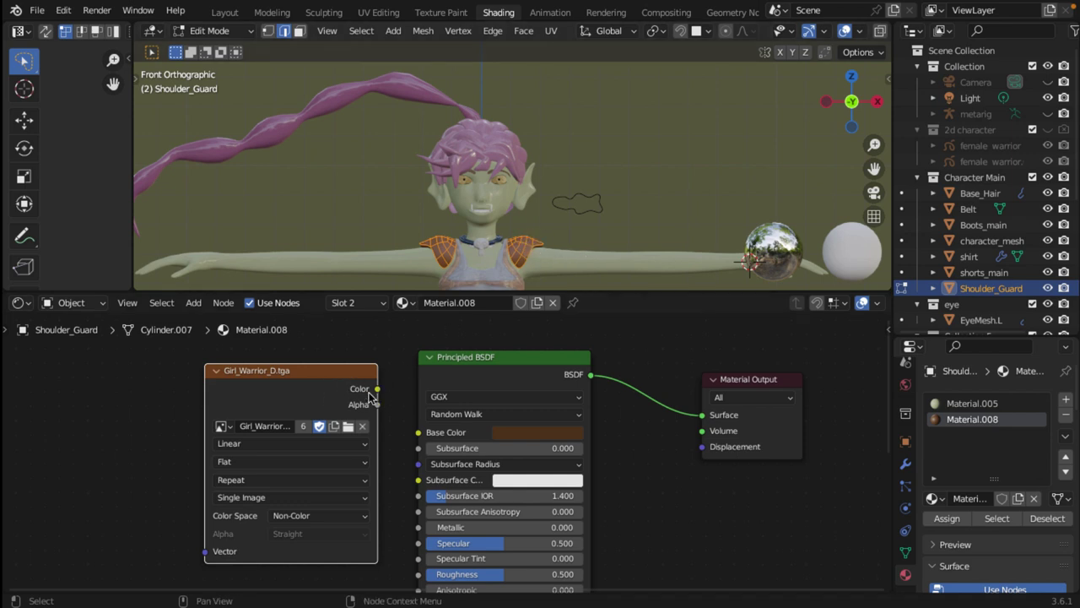
Connect the Girl_Warrior_D.tga Color output to Base Color and frame the textured shoulder guards
left_click_drag(377, 390, 418, 433)
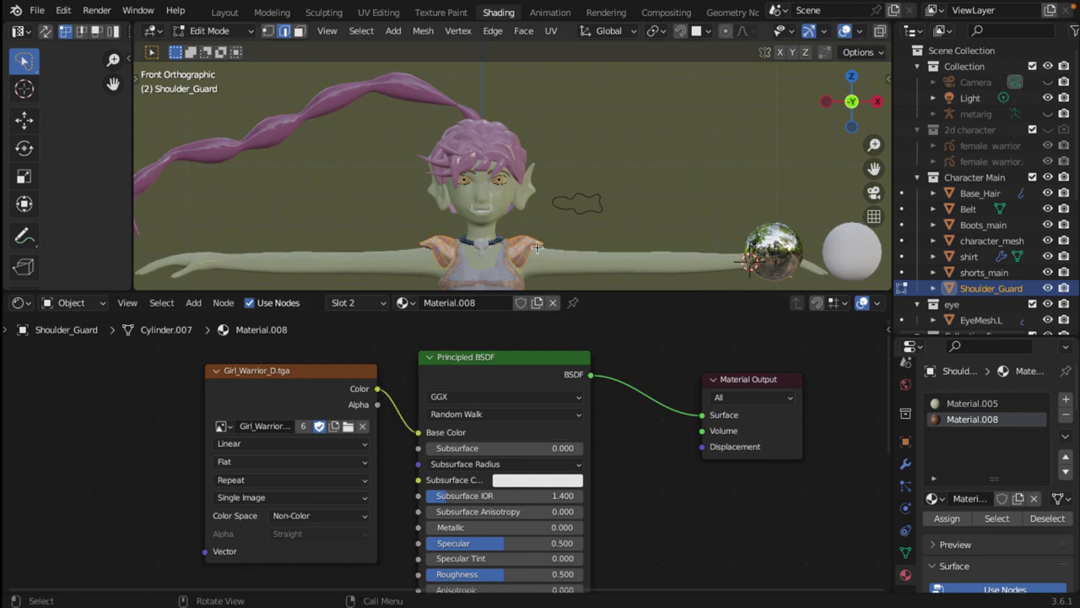
scroll(537, 239, "up", 5)
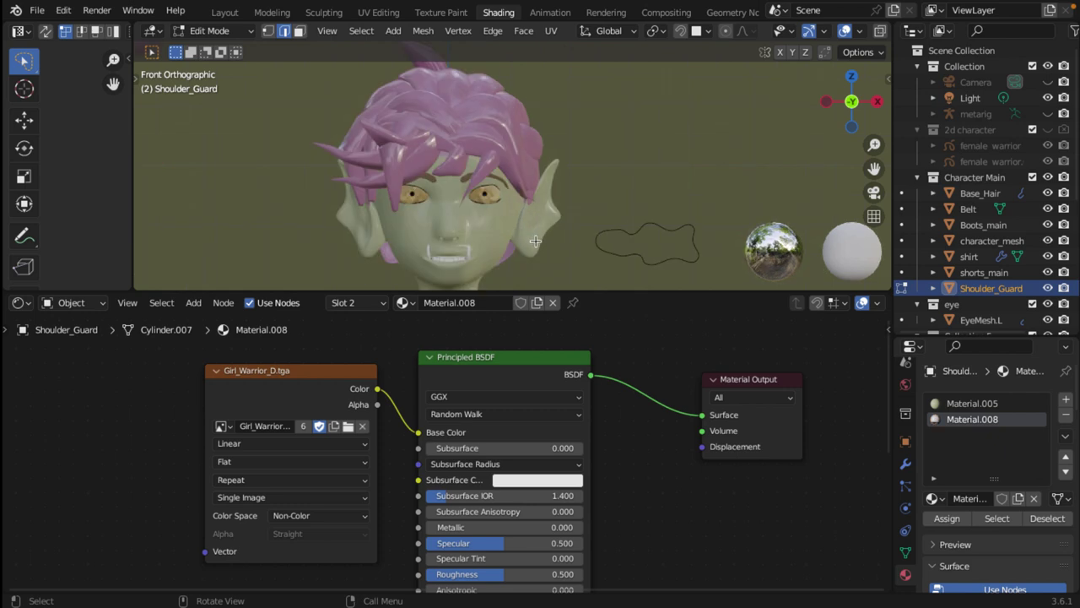
scroll(536, 243, "down", 5)
scroll(561, 169, "up", 6)
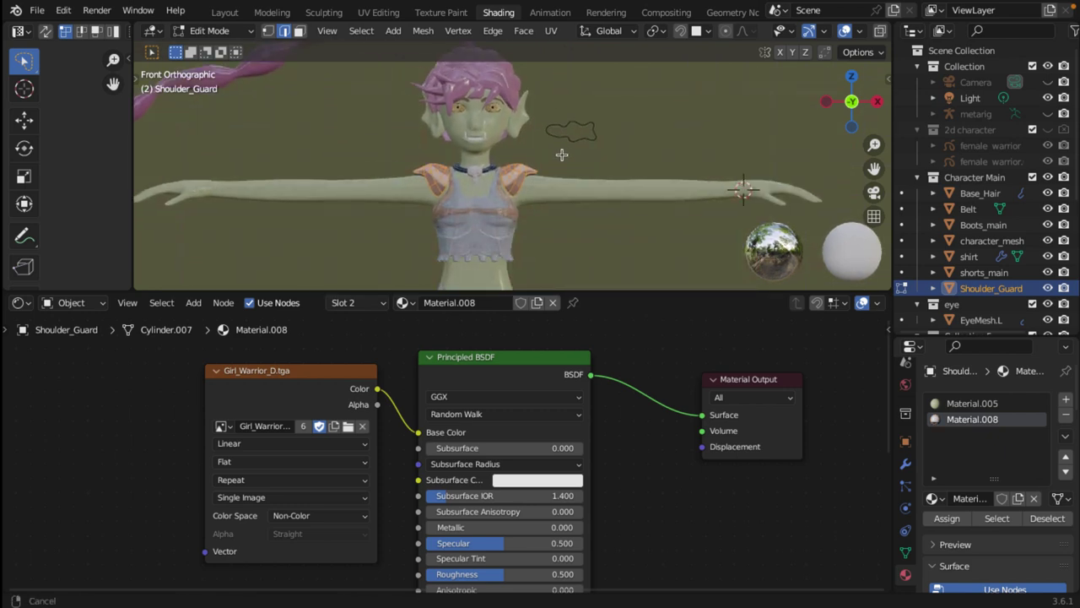
middle_click_drag(560, 158, 628, 119, "shift")
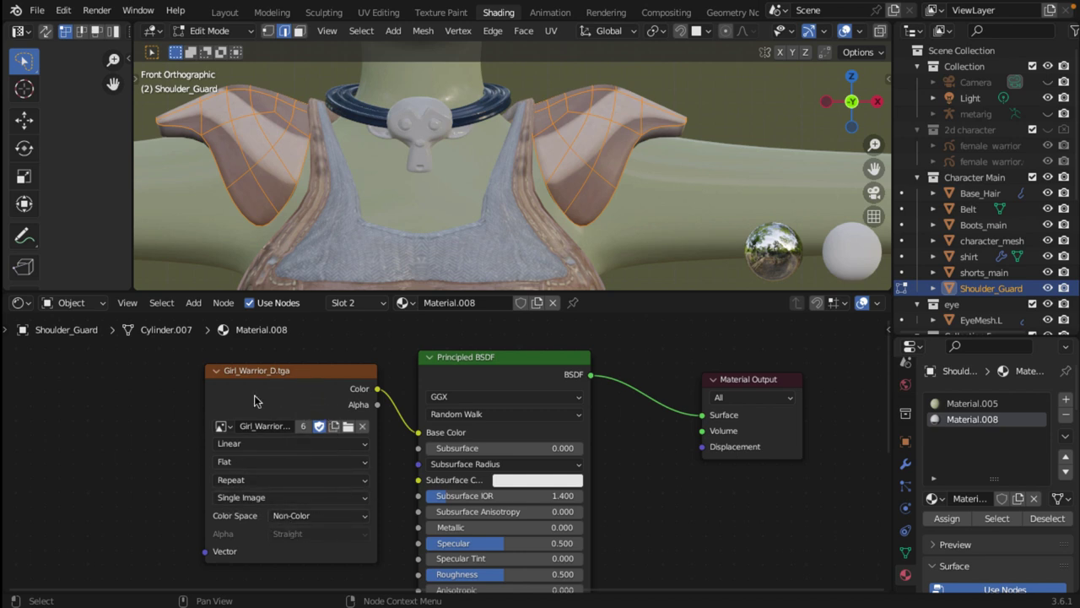
Select the Girl_Warrior_D.tga node, browse its image list without changes, then duplicate it with Shift+D
left_click(326, 383)
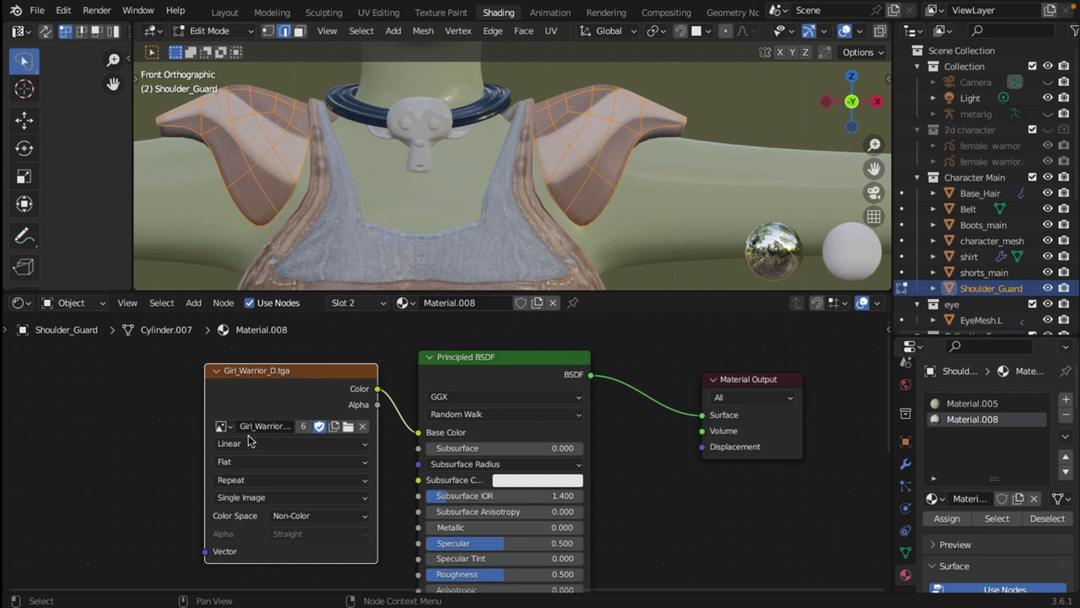
left_click(223, 427)
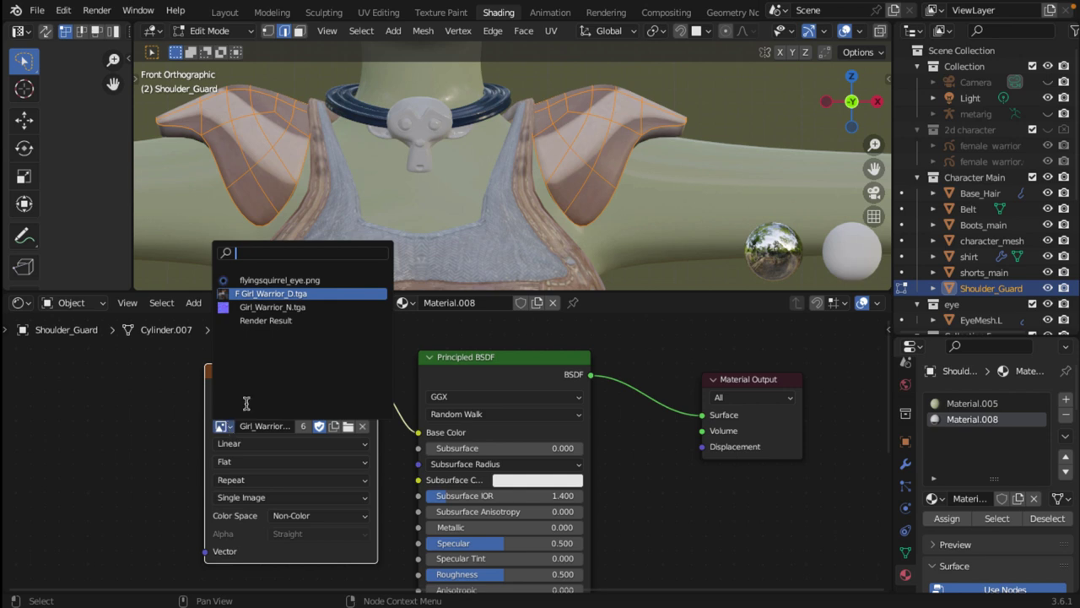
key("Down")
key("Down")
key("Up")
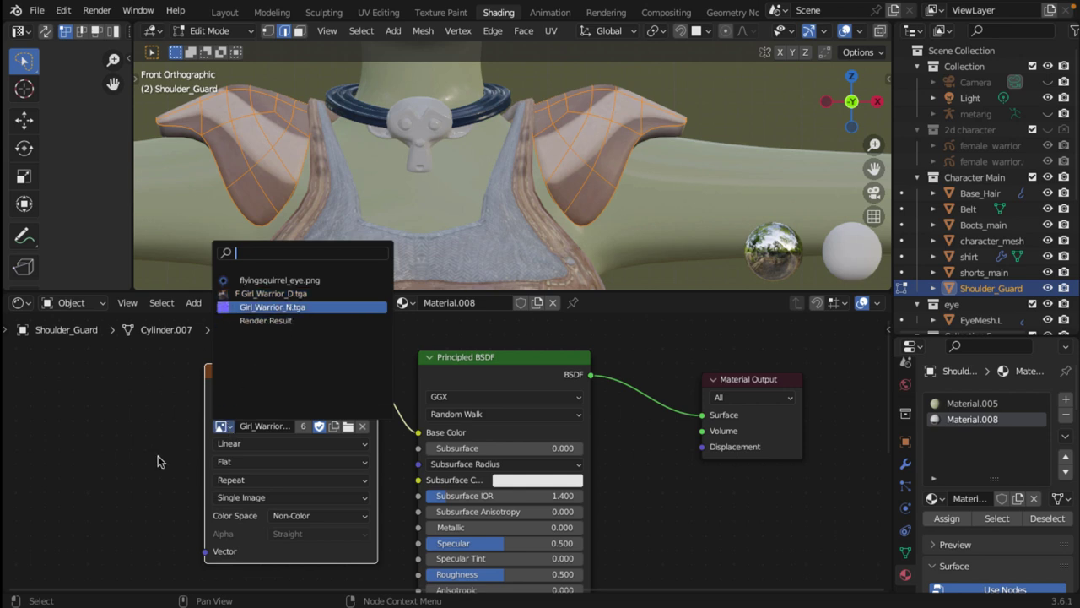
key("Escape")
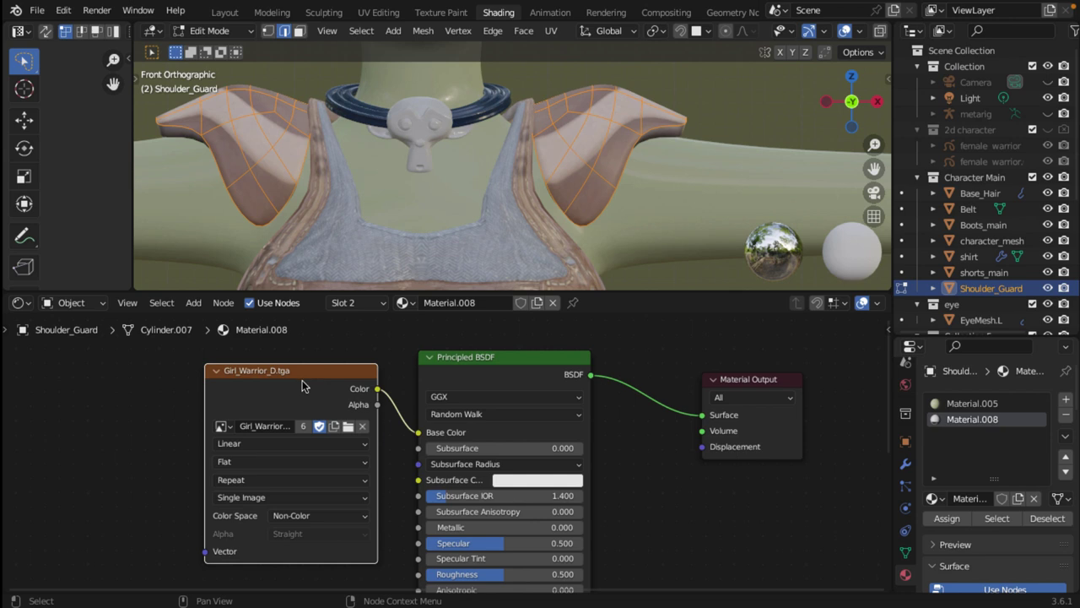
key("shift+d")
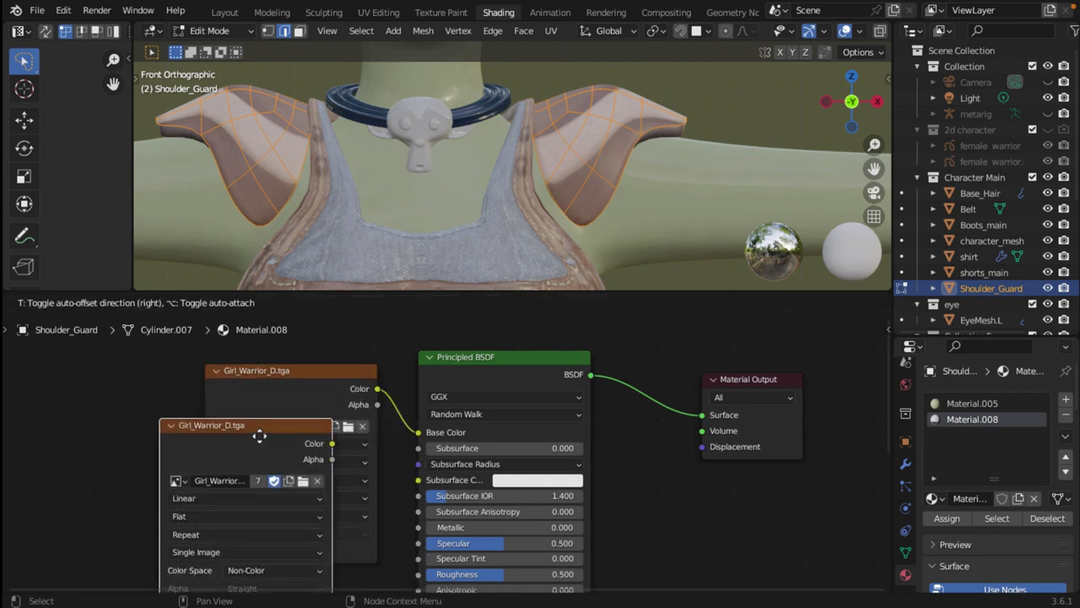
Place the duplicated image node and arrange both image nodes in the Material.008 tree
left_click(159, 424)
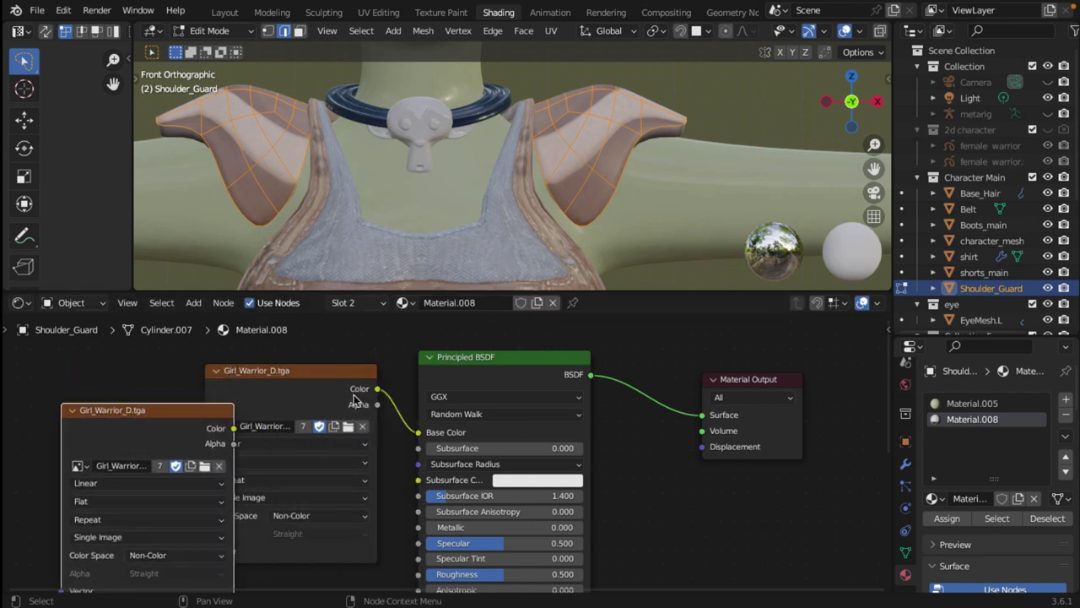
scroll(327, 415, "down", 2)
left_click_drag(359, 416, 338, 353)
scroll(335, 498, "down", 1)
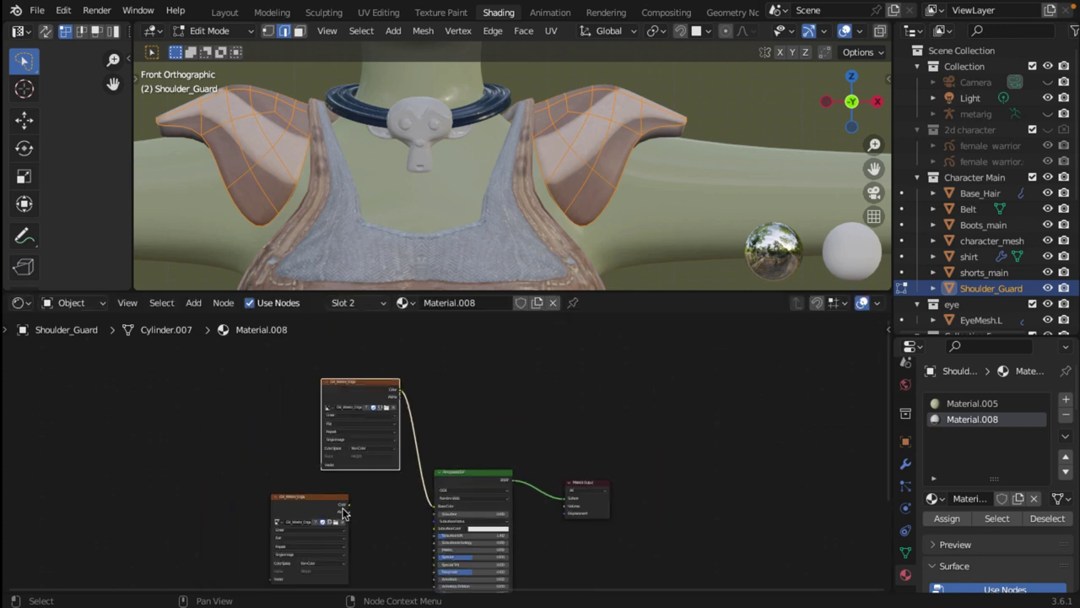
left_click_drag(309, 507, 319, 496)
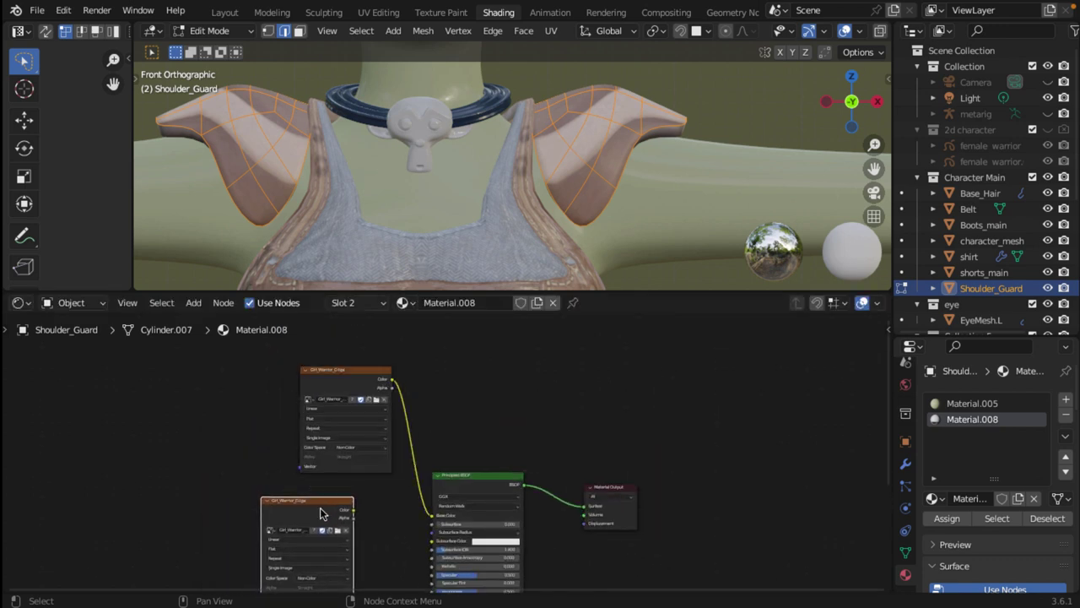
scroll(358, 540, "up", 2)
middle_click_drag(358, 538, 397, 414)
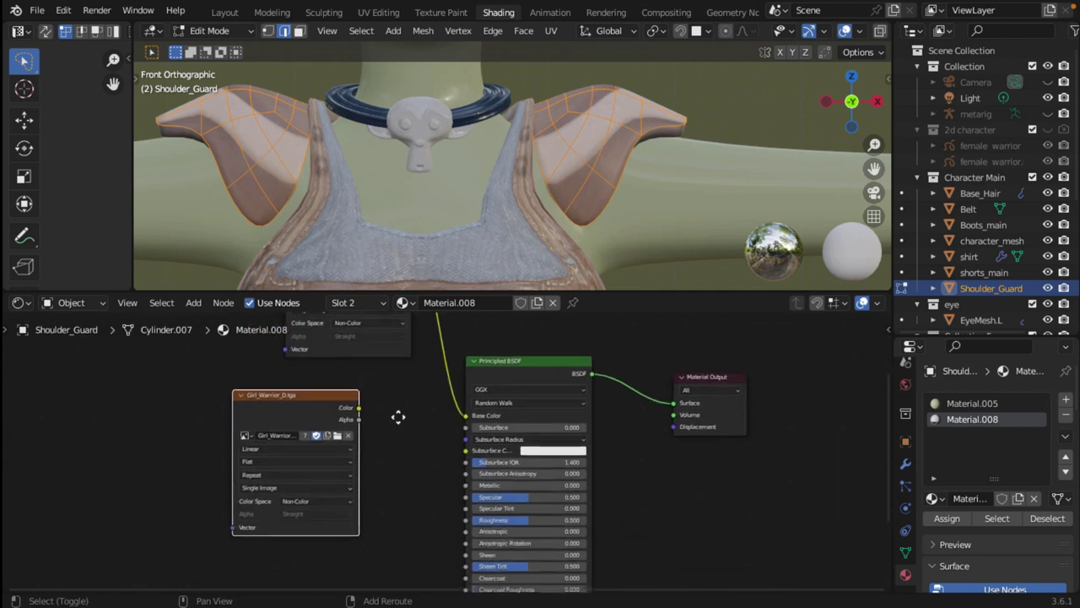
scroll(380, 473, "up", 1)
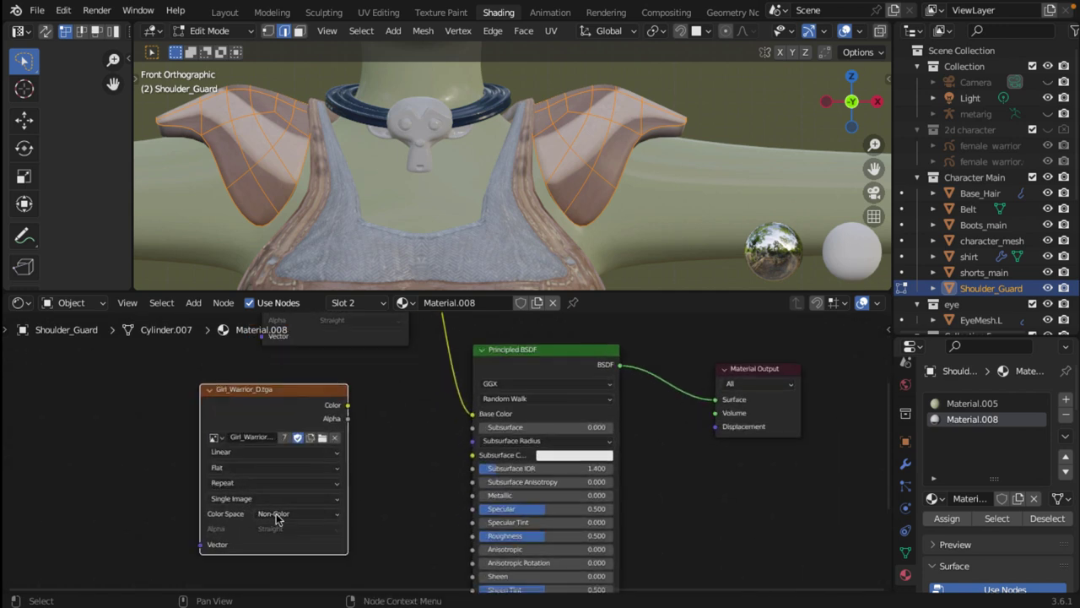
Load Girl_Warrior_N.tga into the copied image node and bring up the Add menu
left_click(217, 438)
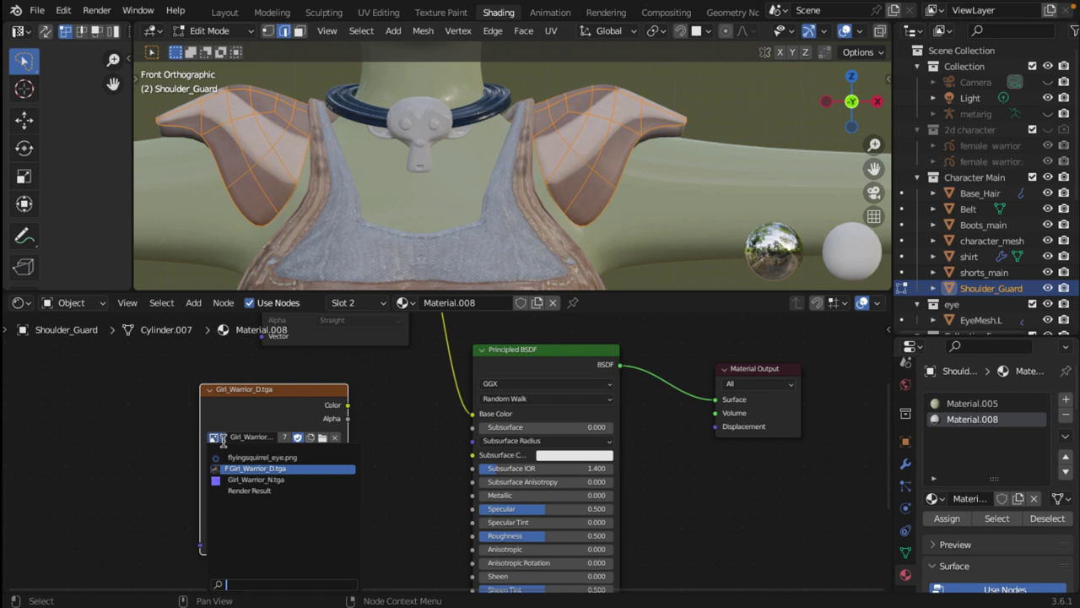
left_click(267, 480)
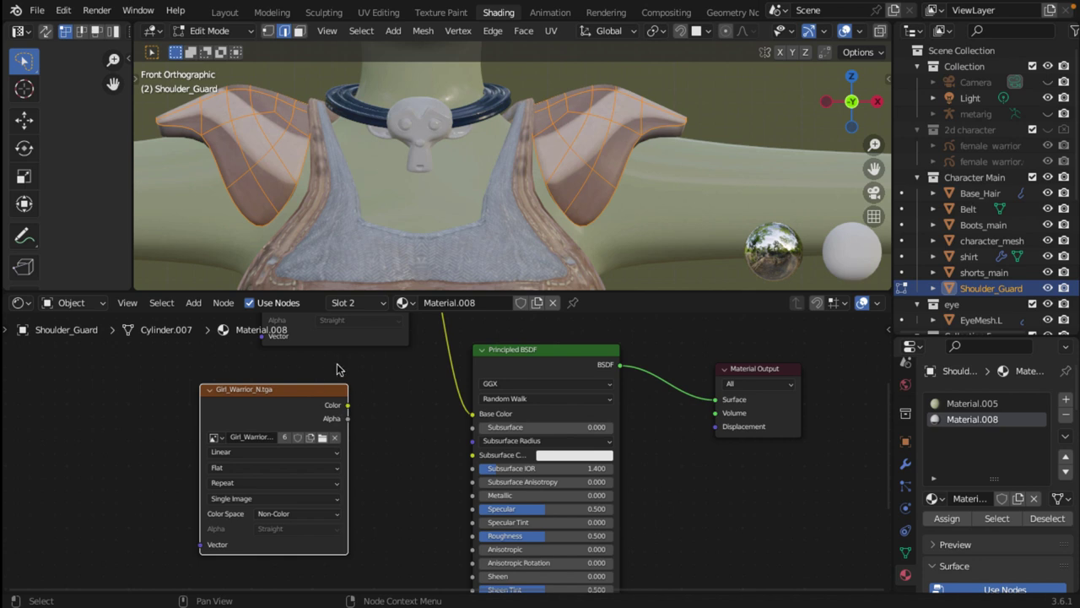
left_click(194, 302)
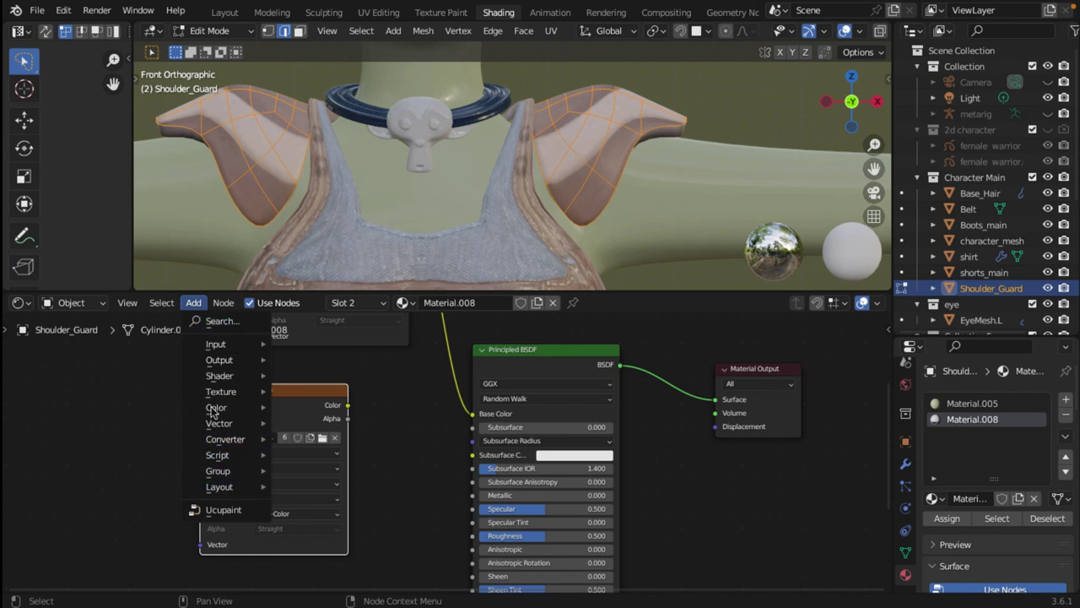
Add a Normal Map node via Add > Search ('nor') and place it
left_click(226, 323)
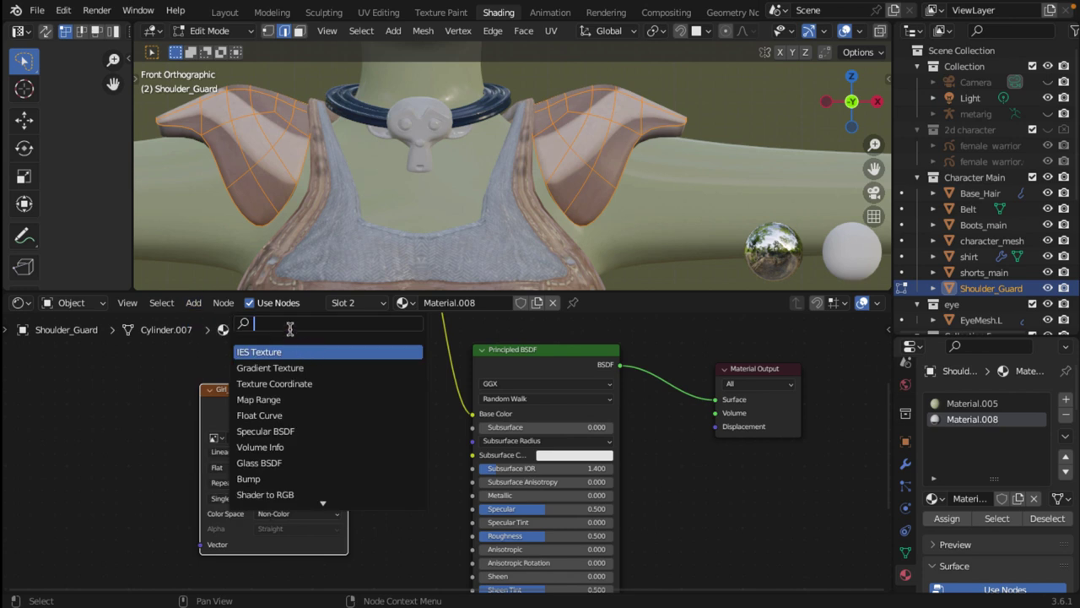
type("nor")
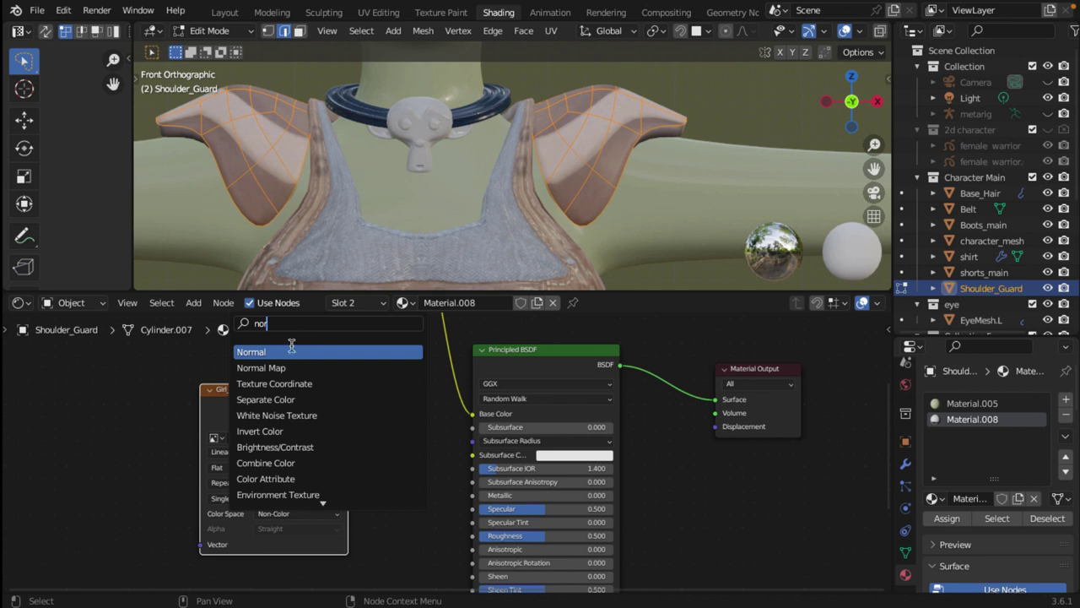
left_click(268, 368)
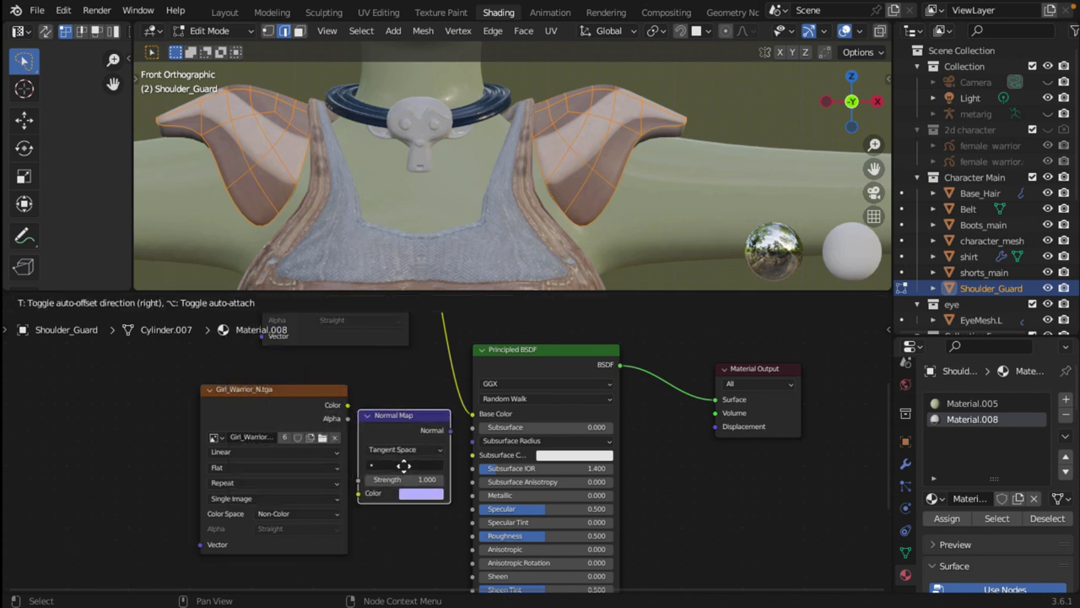
left_click(406, 469)
Link the Girl_Warrior_N.tga node's Color output into the Normal Map's Color input
left_click(281, 386)
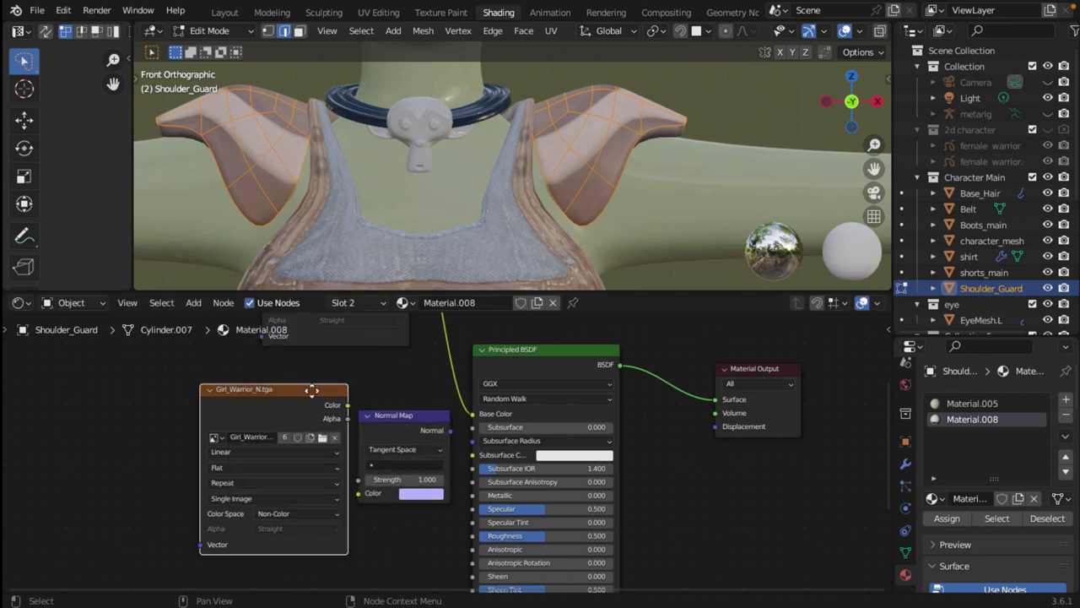
left_click_drag(311, 389, 270, 382)
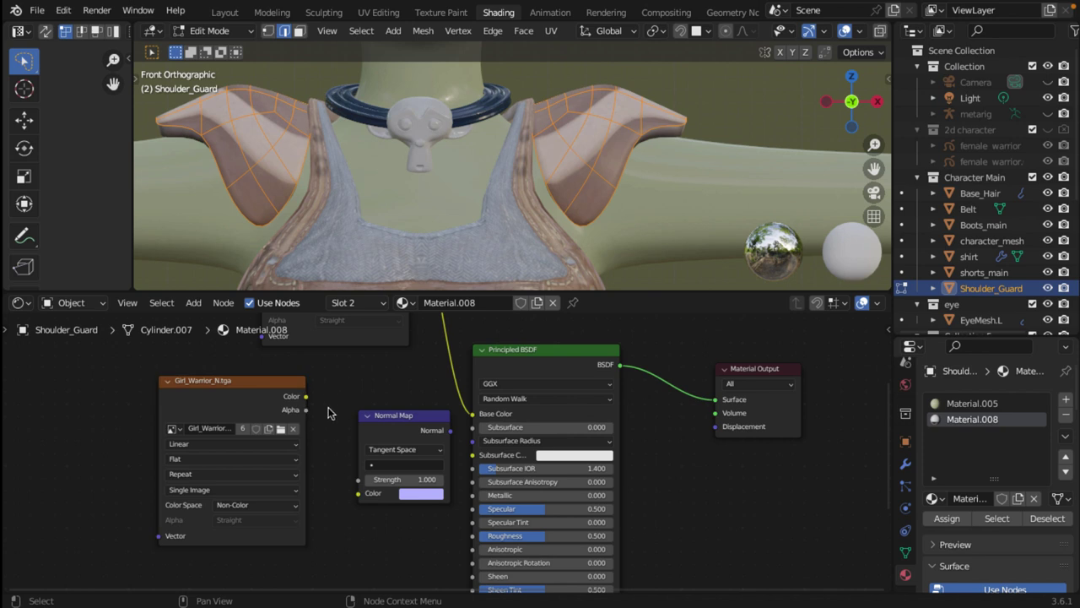
left_click_drag(306, 397, 358, 498)
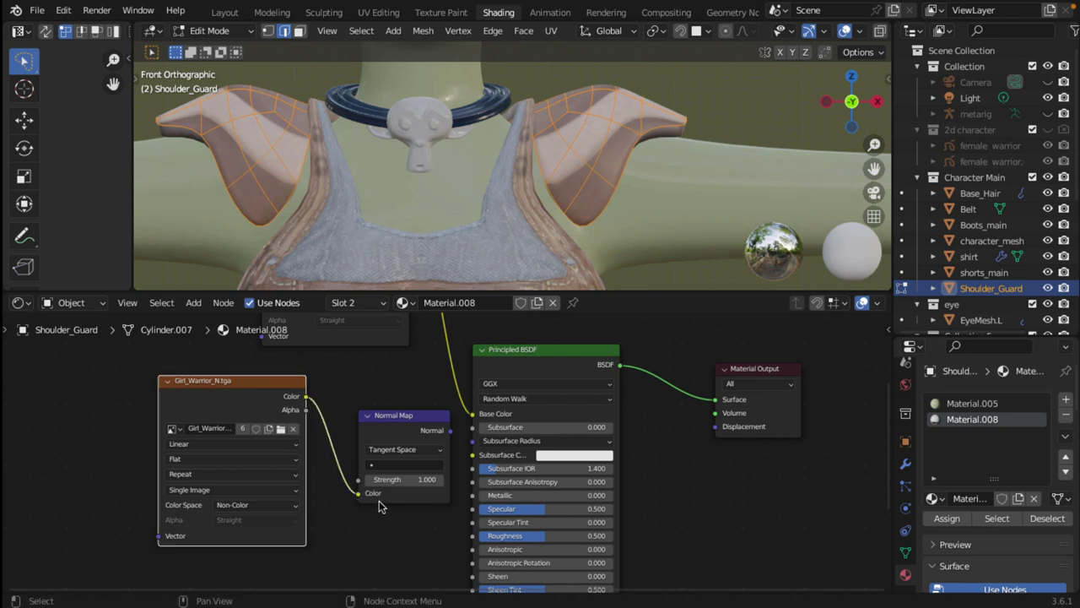
left_click_drag(421, 415, 402, 407)
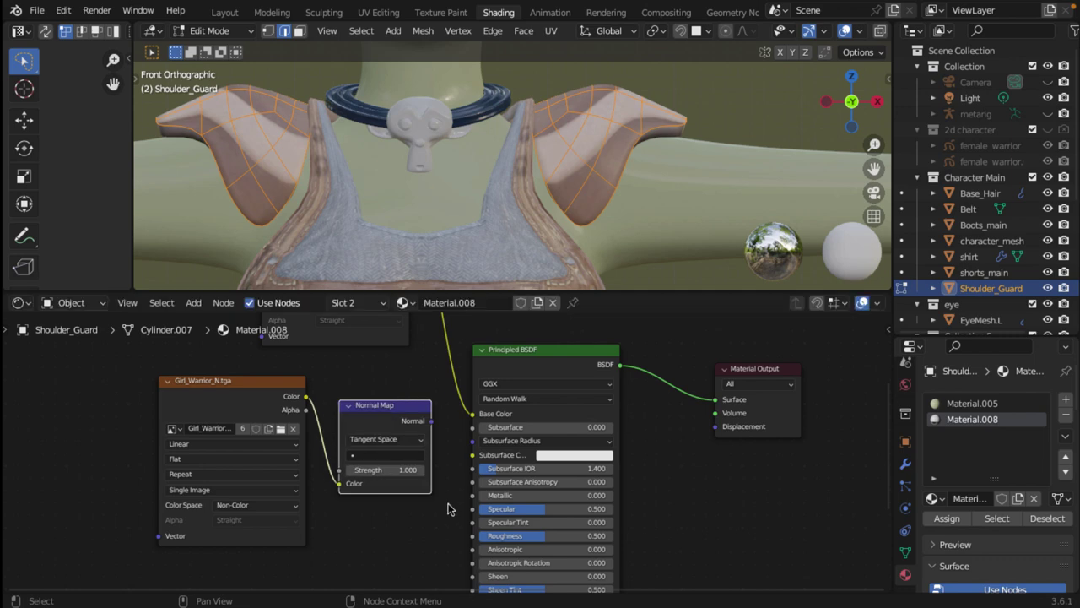
scroll(446, 506, "down", 2)
scroll(453, 498, "up", 3)
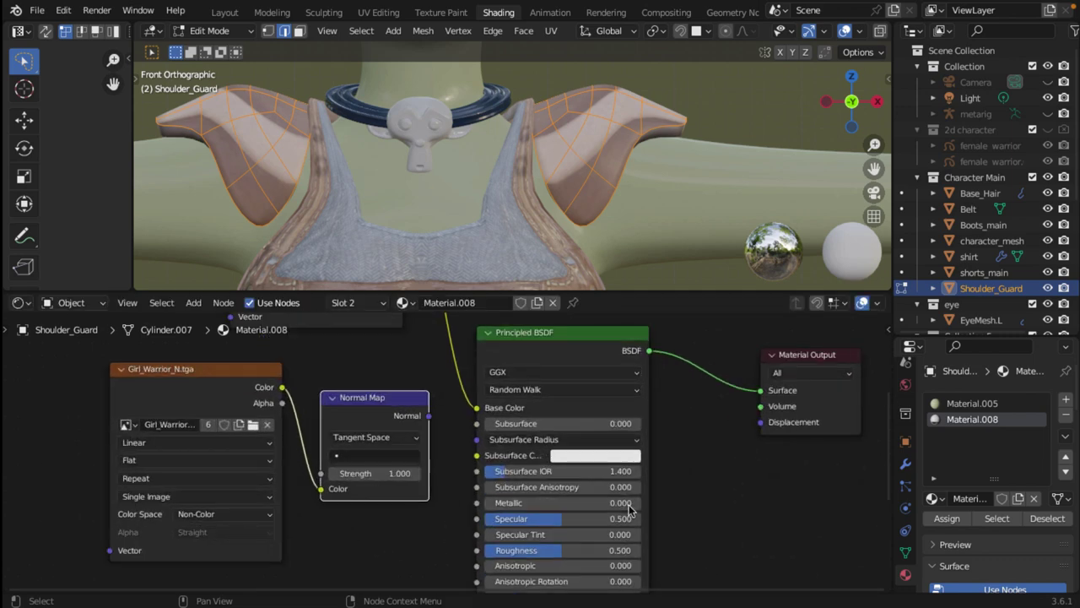
Connect the Normal Map's Normal output to the Principled BSDF's Normal input
left_click_drag(406, 407, 415, 513)
scroll(422, 508, "down", 2)
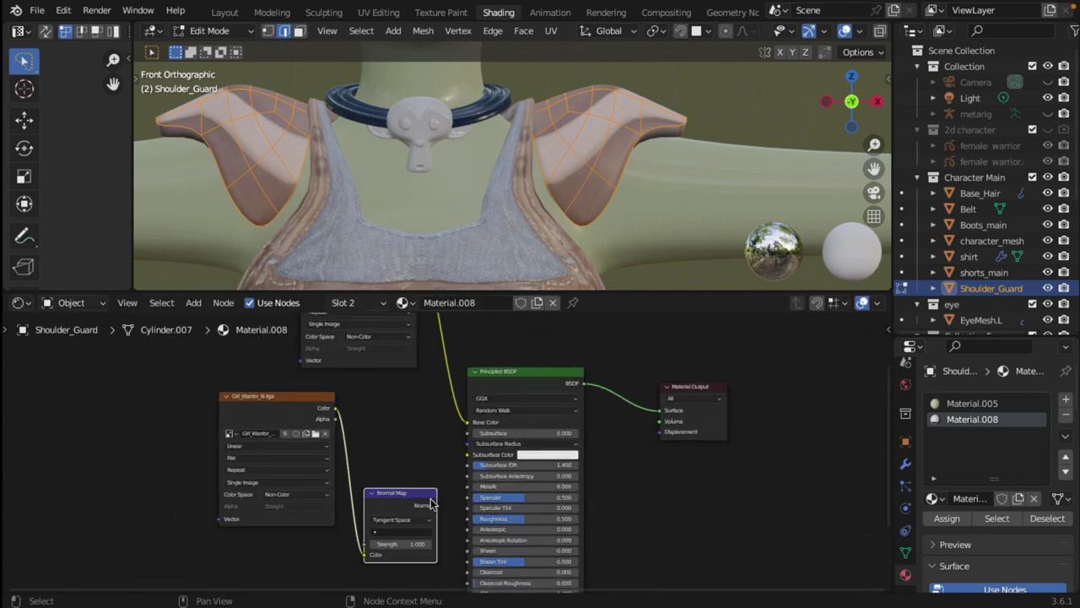
middle_click_drag(432, 511, 422, 373)
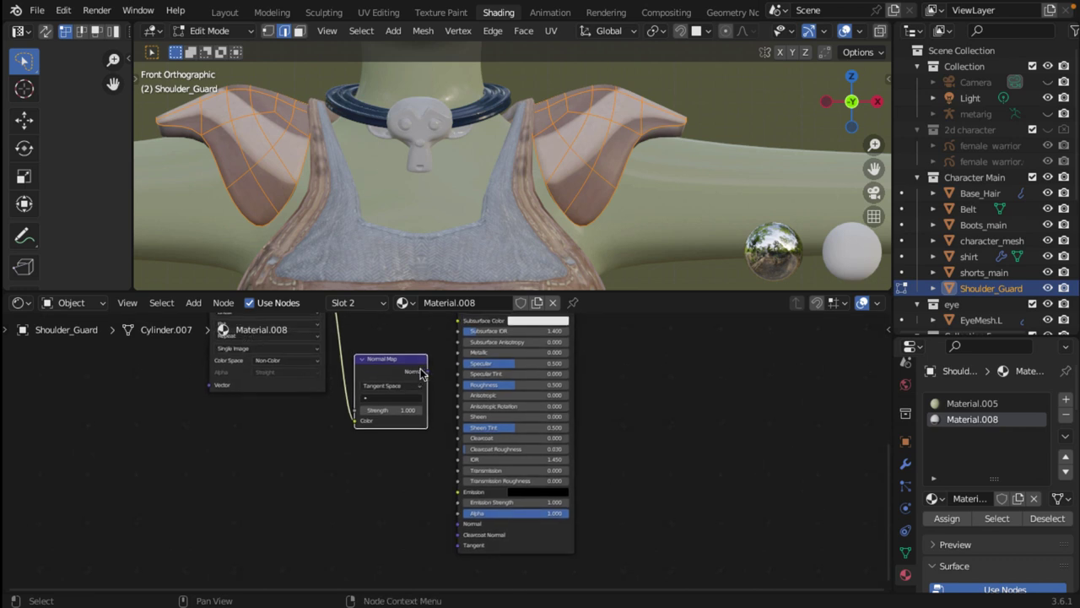
left_click_drag(412, 358, 395, 435)
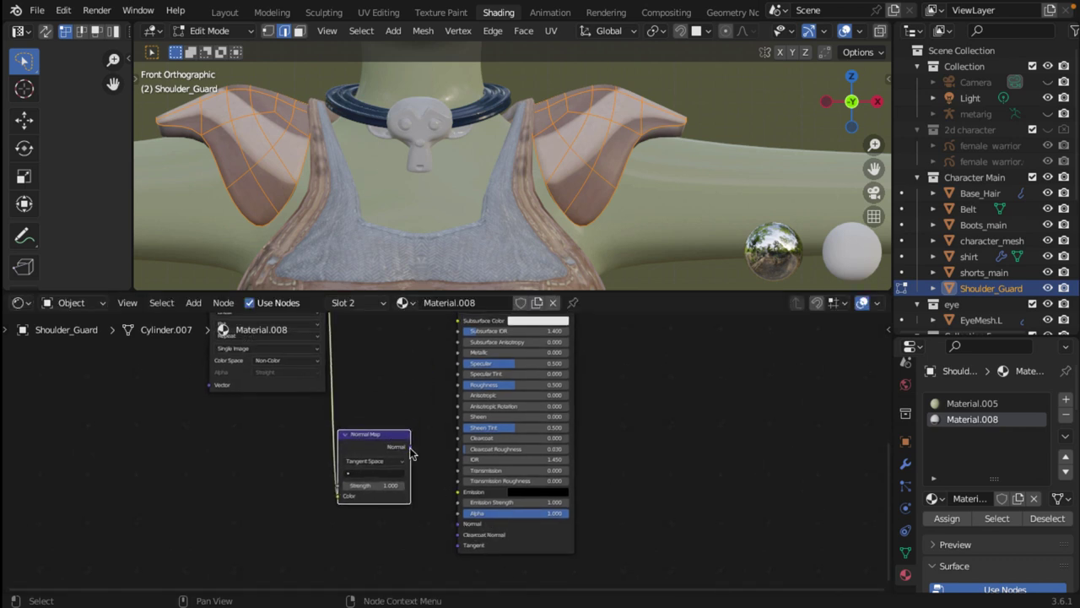
left_click_drag(411, 452, 458, 523)
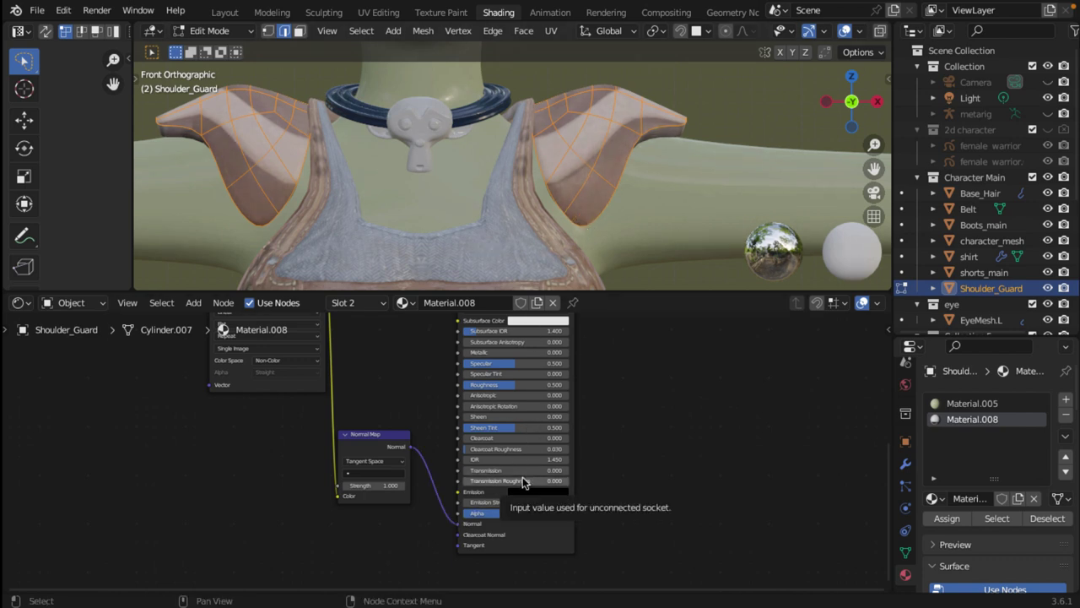
Raise the Normal Map Strength to 6.800 and check the shoulder guard
left_click_drag(266, 371, 253, 431)
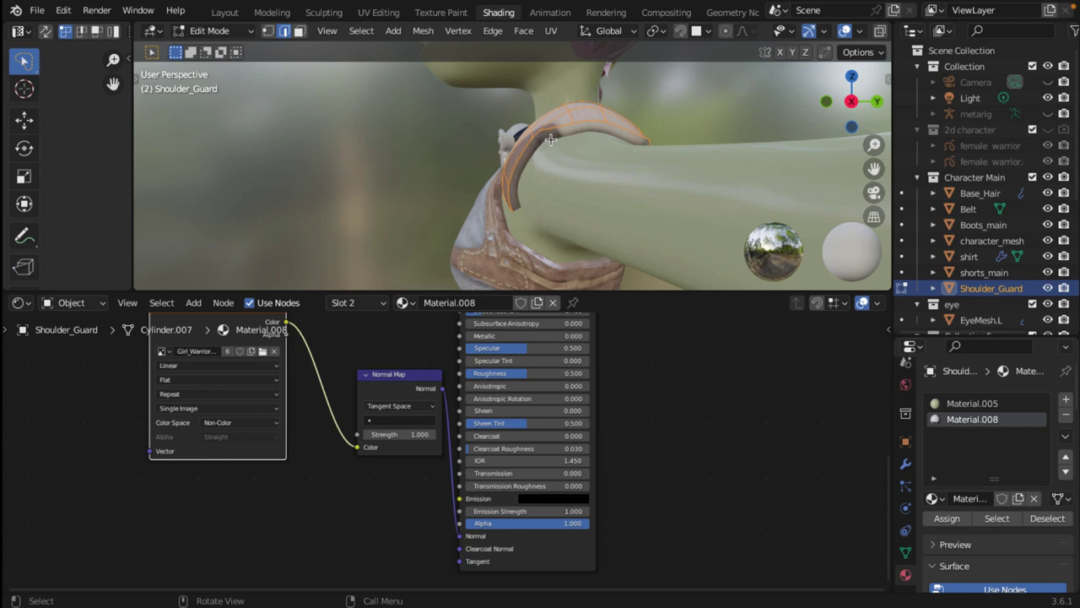
middle_click_drag(550, 139, 472, 182)
mouse_move(406, 433)
left_mouse_down()
mouse_move(363, 433)
mouse_move(473, 434)
left_mouse_up()
left_click(432, 434)
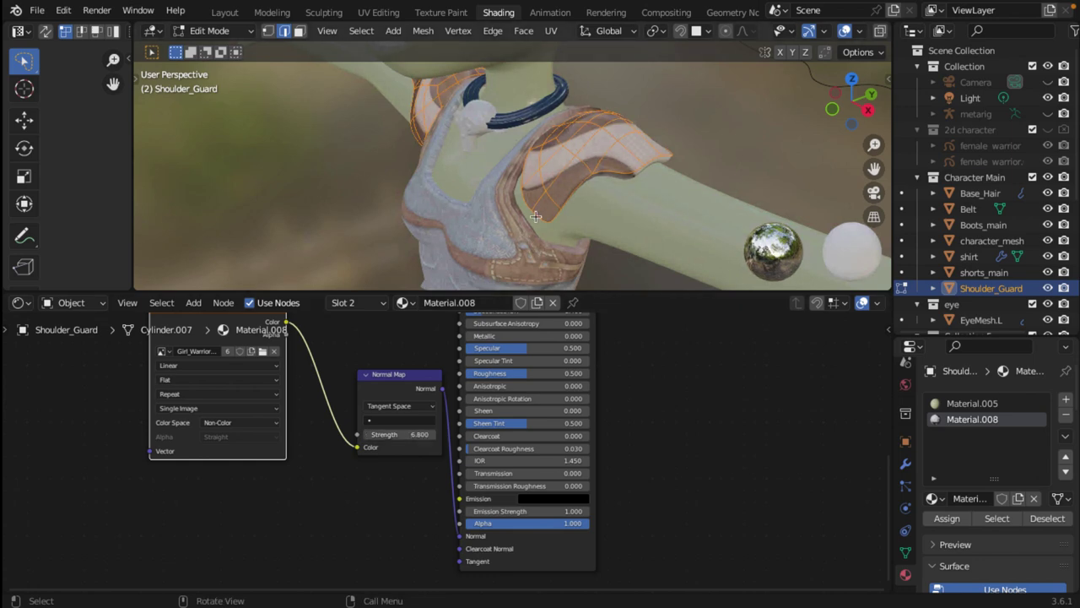
middle_click_drag(590, 168, 439, 185)
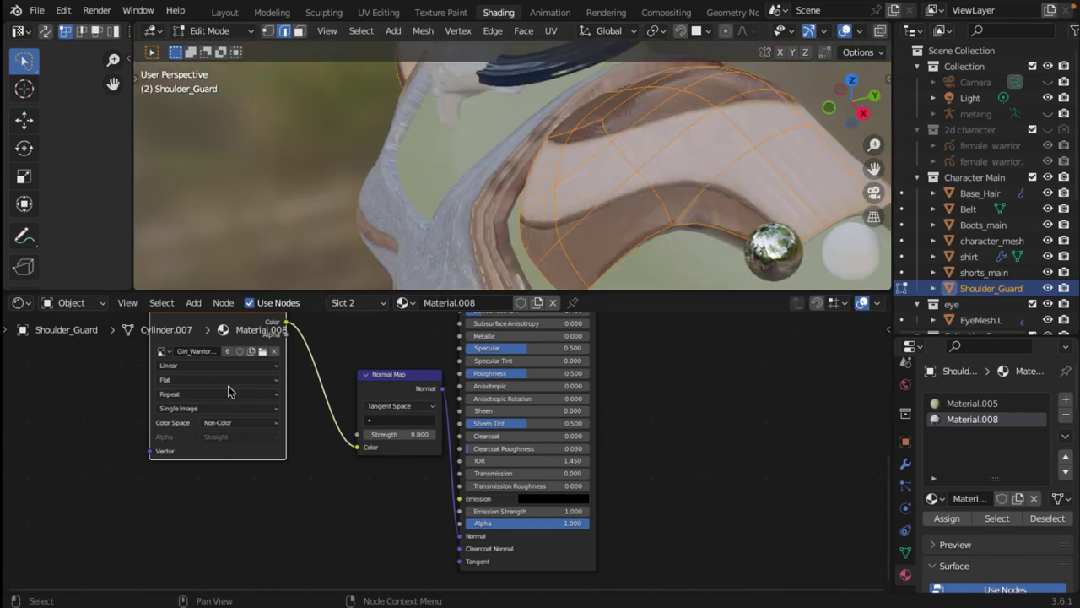
scroll(228, 371, "down", 2)
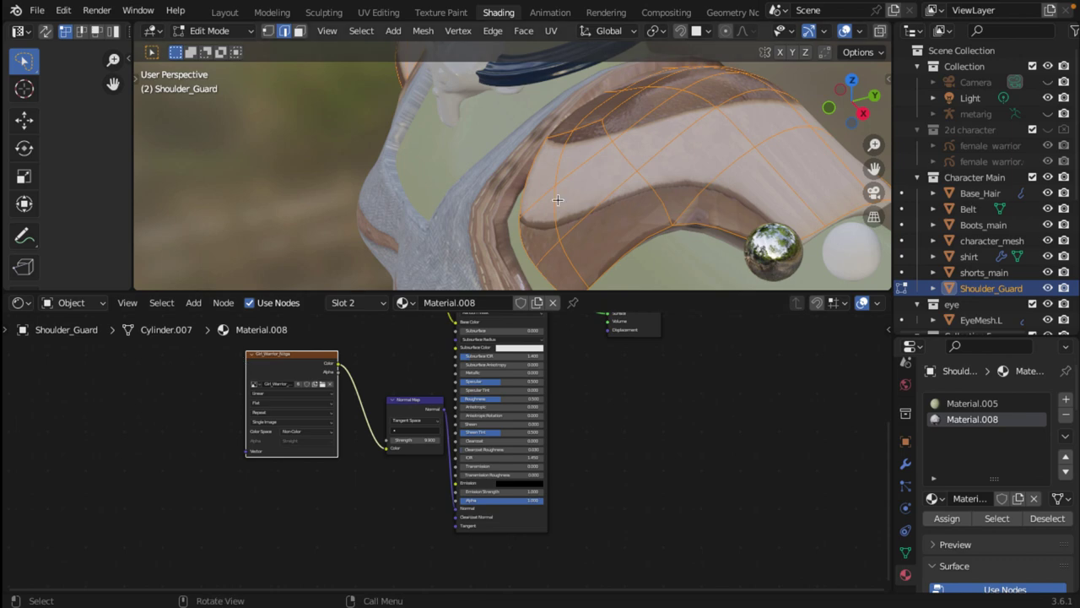
middle_click_drag(558, 200, 577, 119)
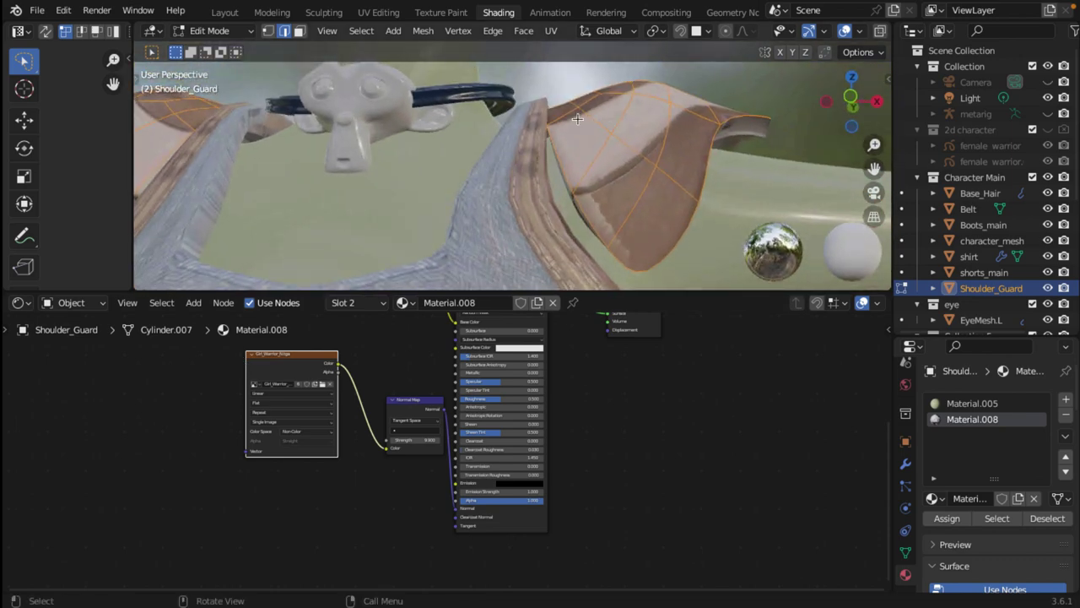
Return the shoulder guard from Edit Mode to Object Mode and orbit around the torso
left_click(211, 31)
left_click(216, 49)
scroll(565, 192, "down", 2)
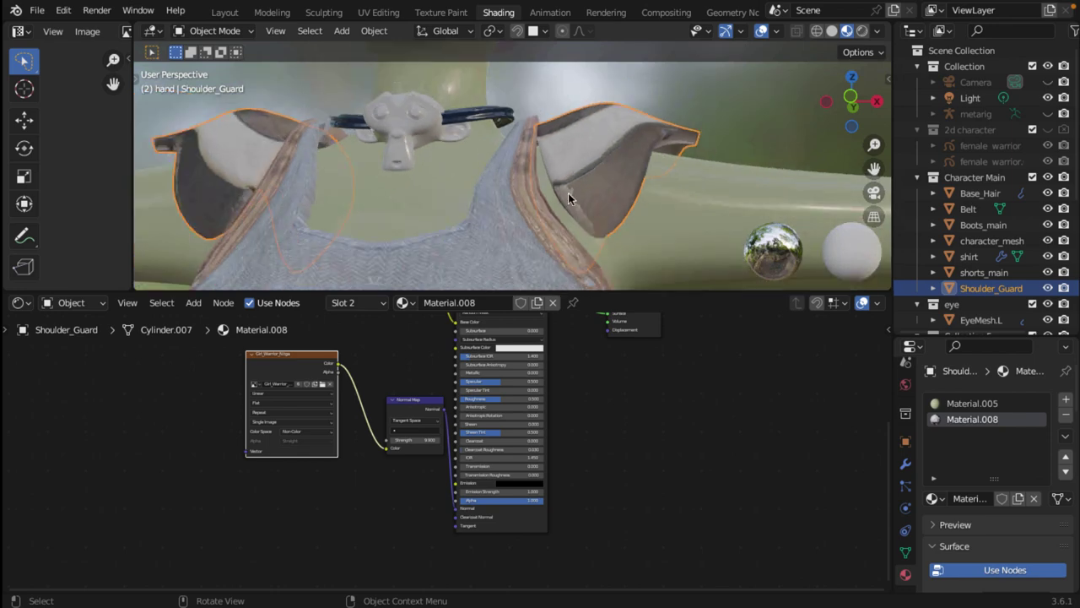
middle_click_drag(569, 198, 555, 160)
scroll(594, 221, "down", 3)
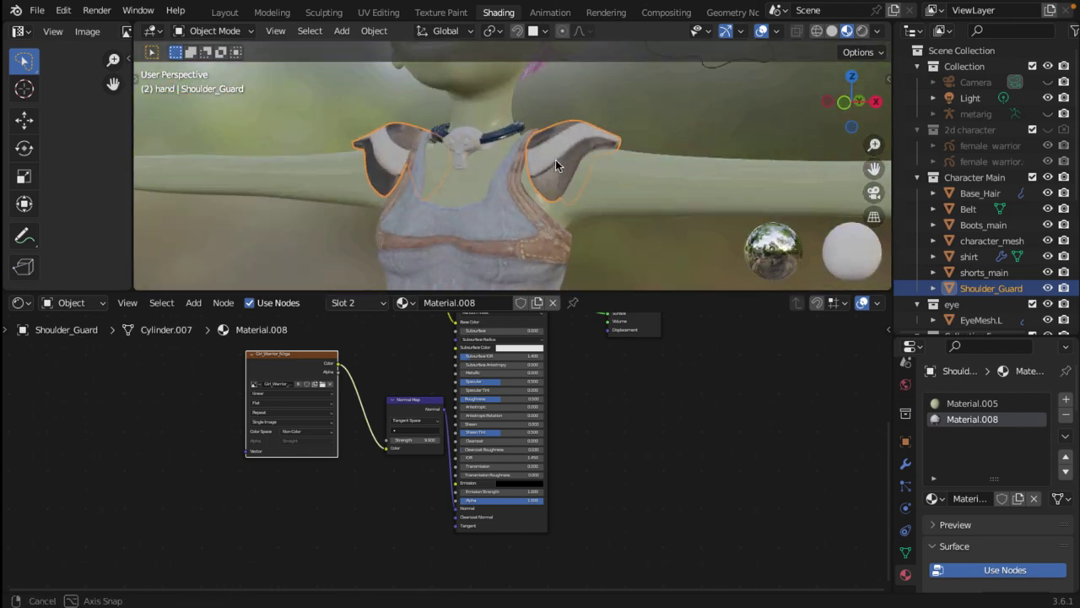
Switch to the Layout workspace, leaving the interaction mode unchanged
left_click(249, 32)
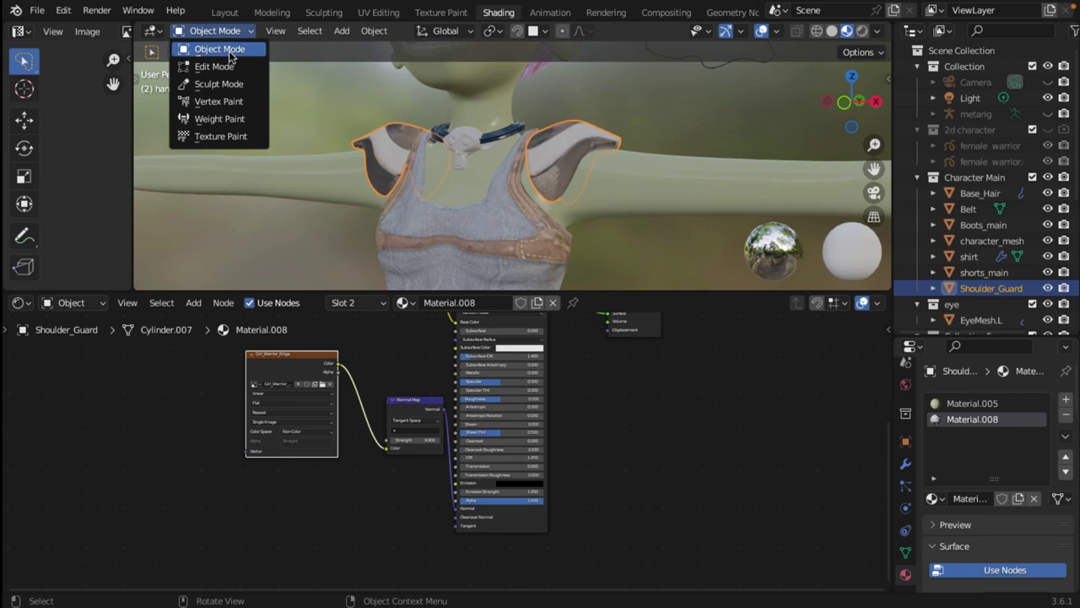
left_click(221, 49)
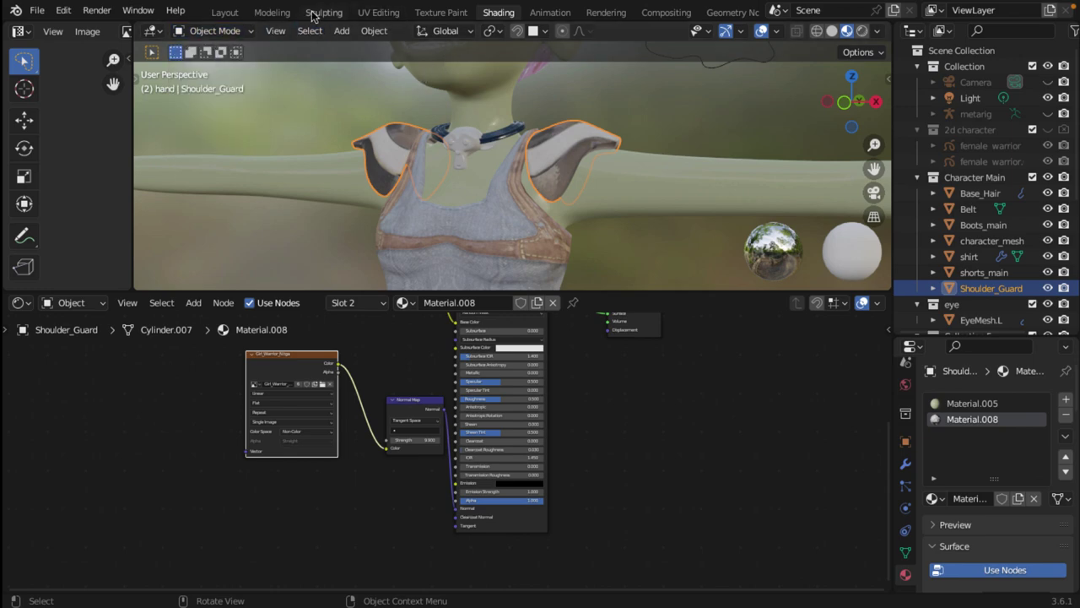
left_click(225, 12)
scroll(595, 253, "down", 3)
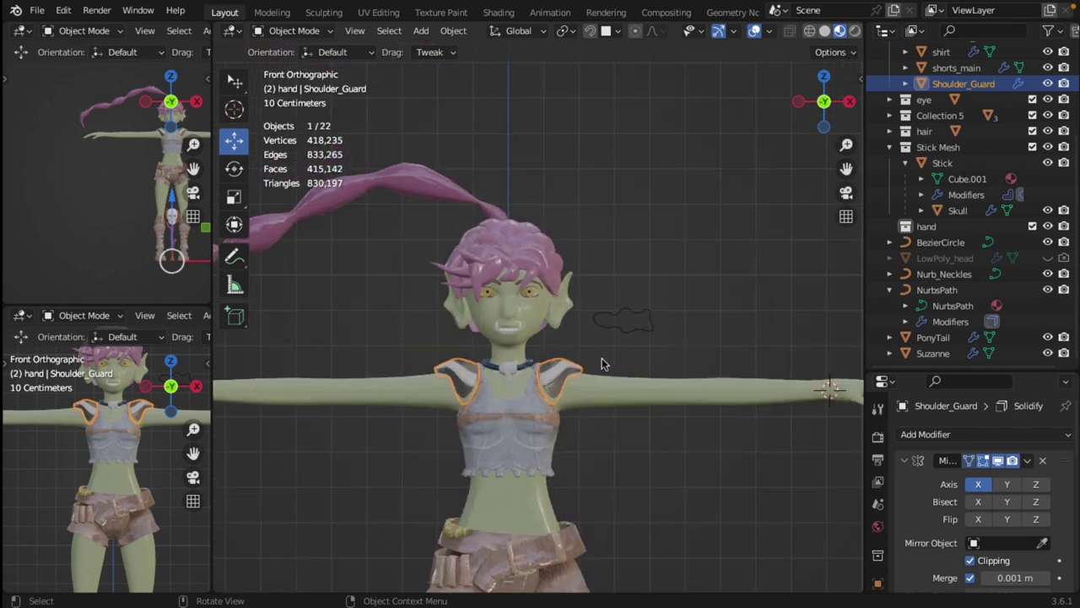
scroll(642, 337, "up", 3)
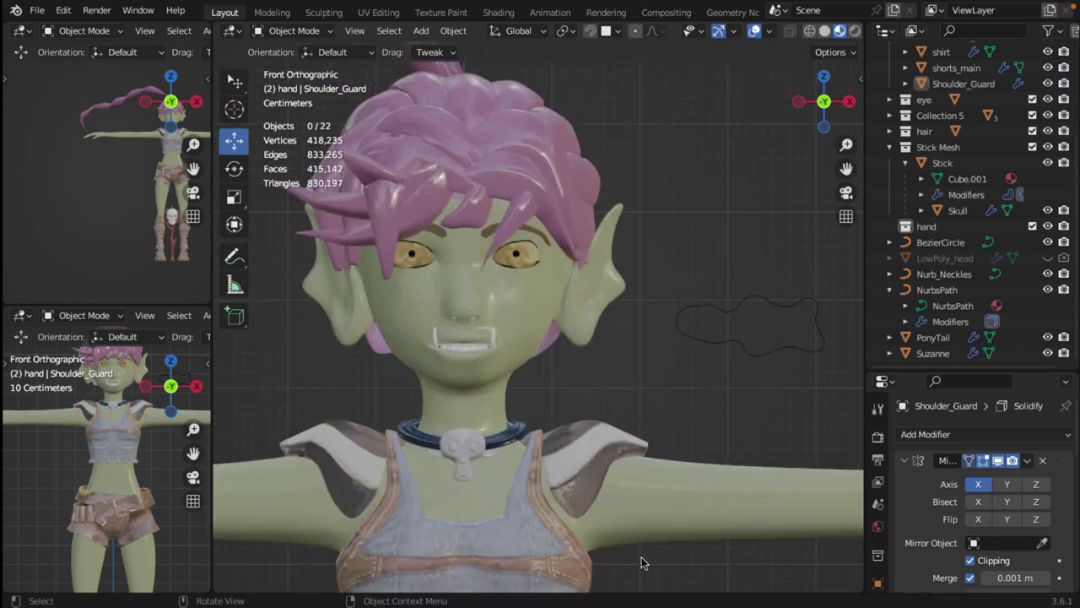
middle_click_drag(586, 498, 647, 177, "shift")
scroll(646, 313, "down", 4)
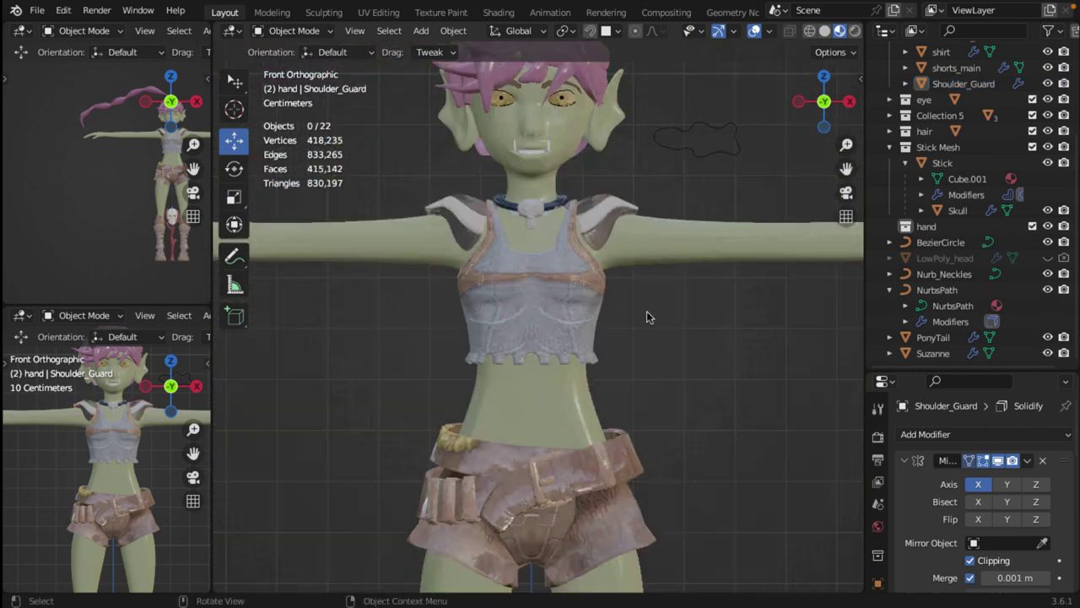
middle_click_drag(647, 319, 649, 345)
scroll(621, 327, "up", 4)
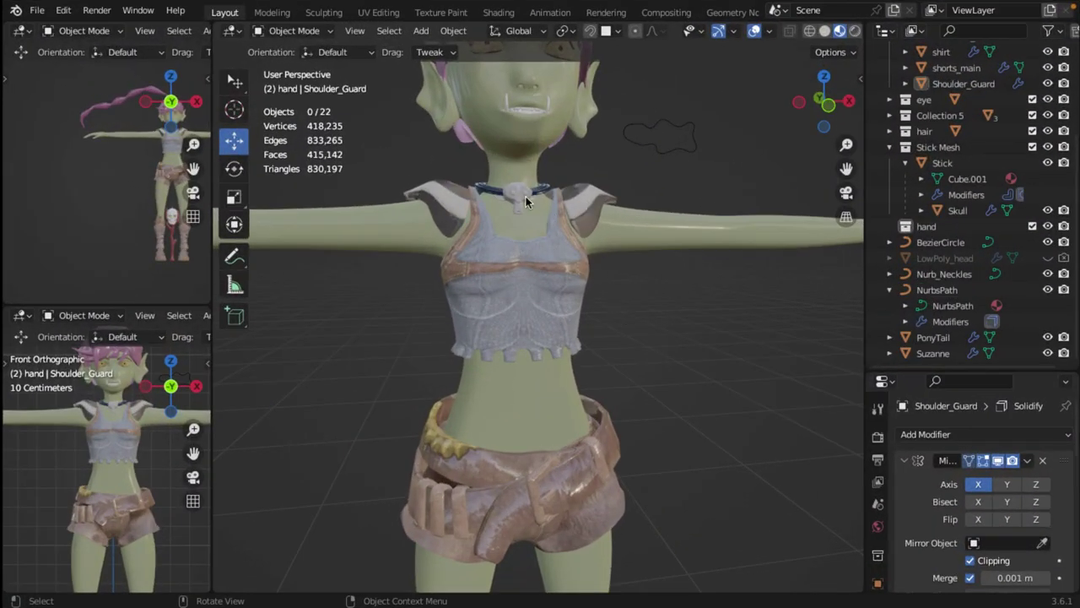
left_click(525, 201)
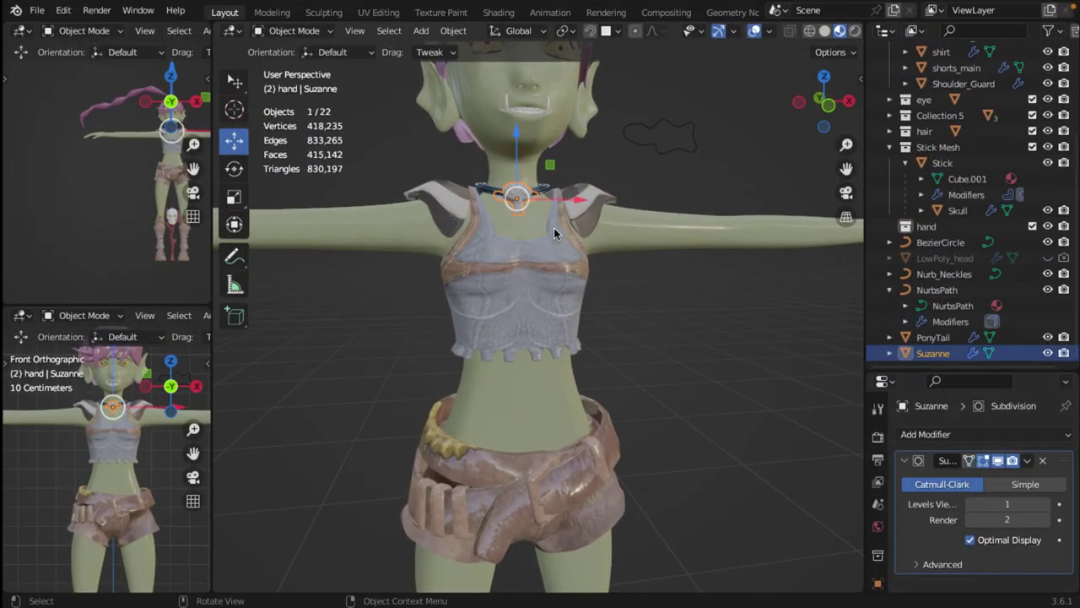
scroll(531, 219, "up", 2)
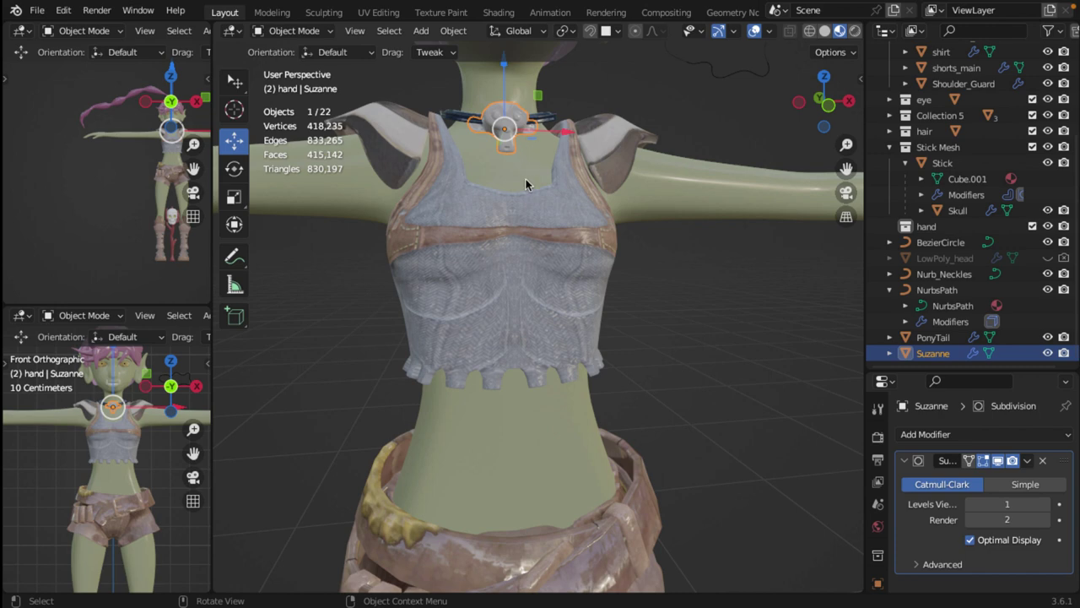
middle_click_drag(530, 184, 571, 369)
scroll(549, 346, "up", 2)
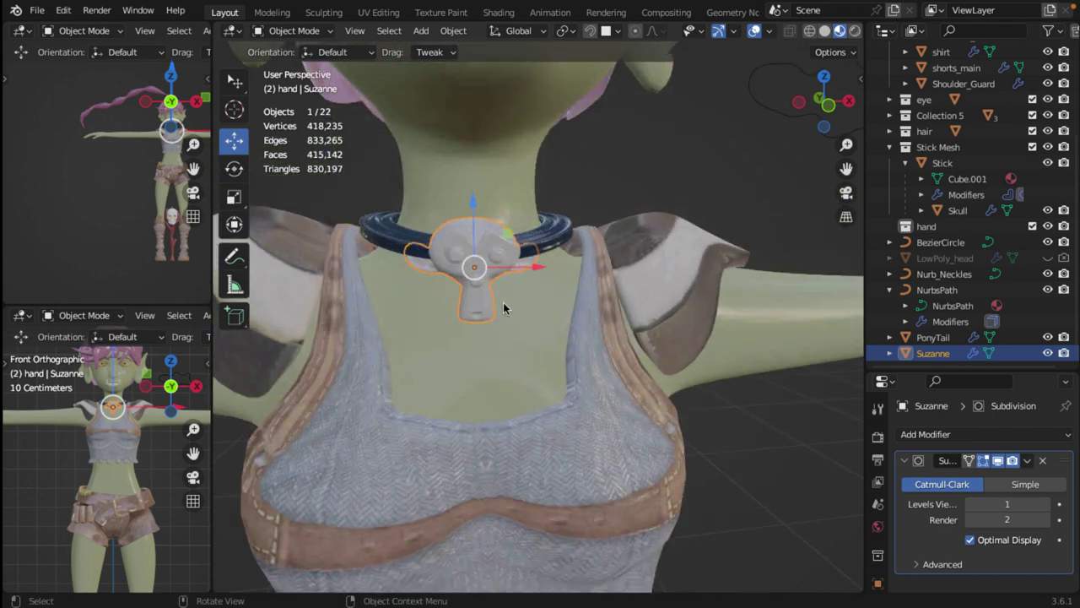
scroll(490, 261, "down", 3)
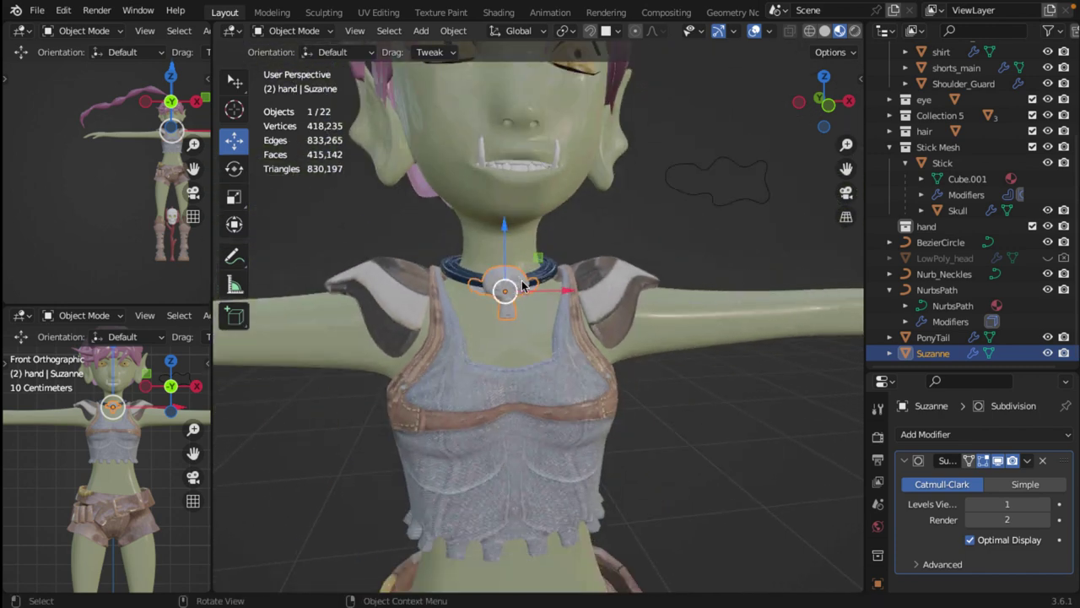
scroll(617, 326, "down", 2)
scroll(598, 326, "up", 4)
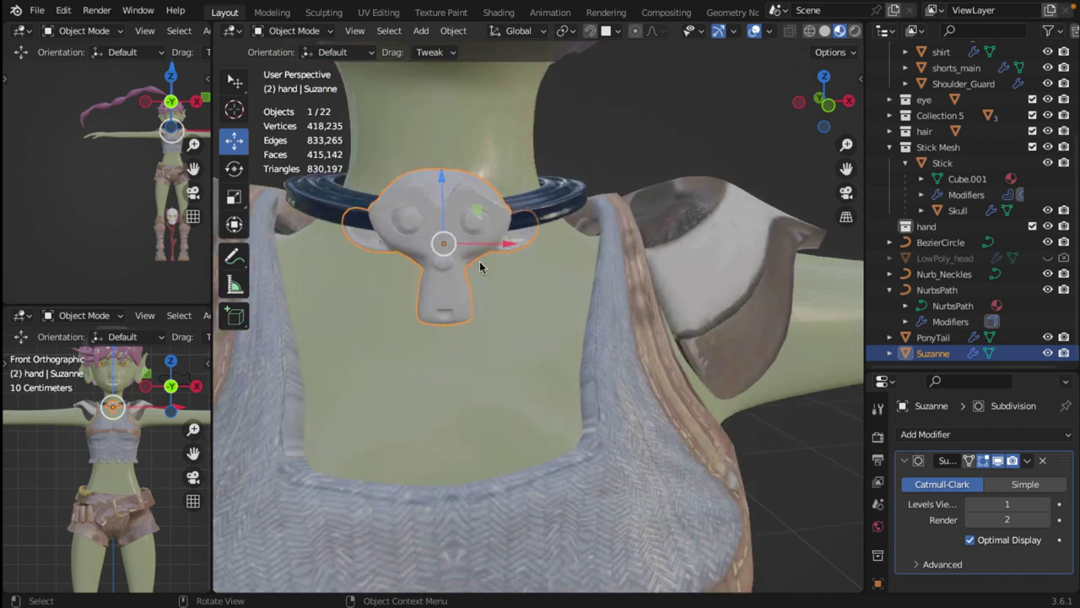
scroll(478, 221, "down", 2)
scroll(477, 219, "down", 1)
scroll(515, 266, "down", 1)
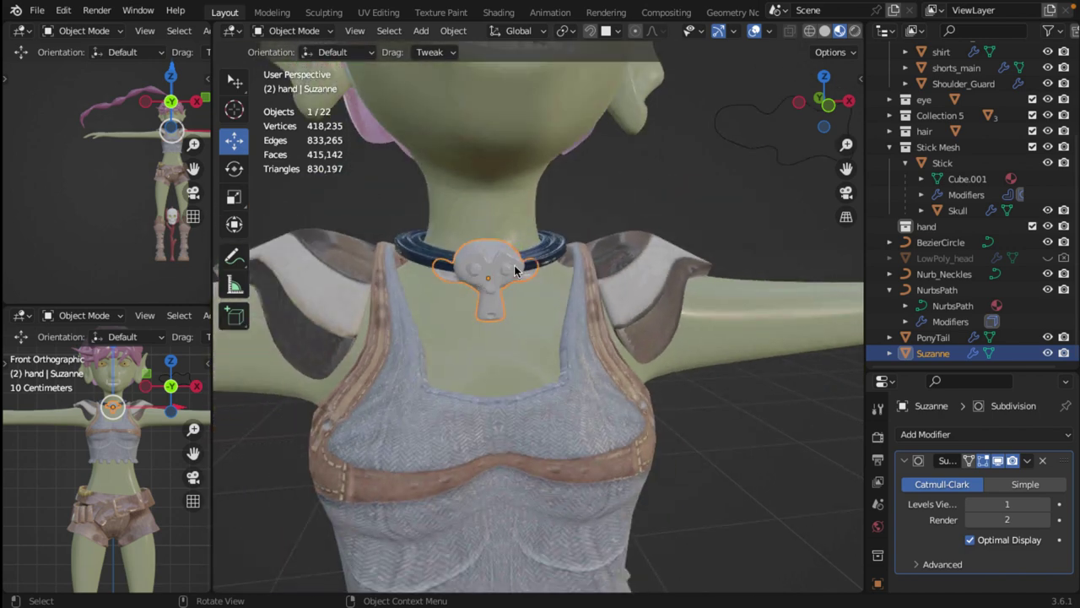
scroll(506, 341, "down", 2)
scroll(505, 339, "down", 1)
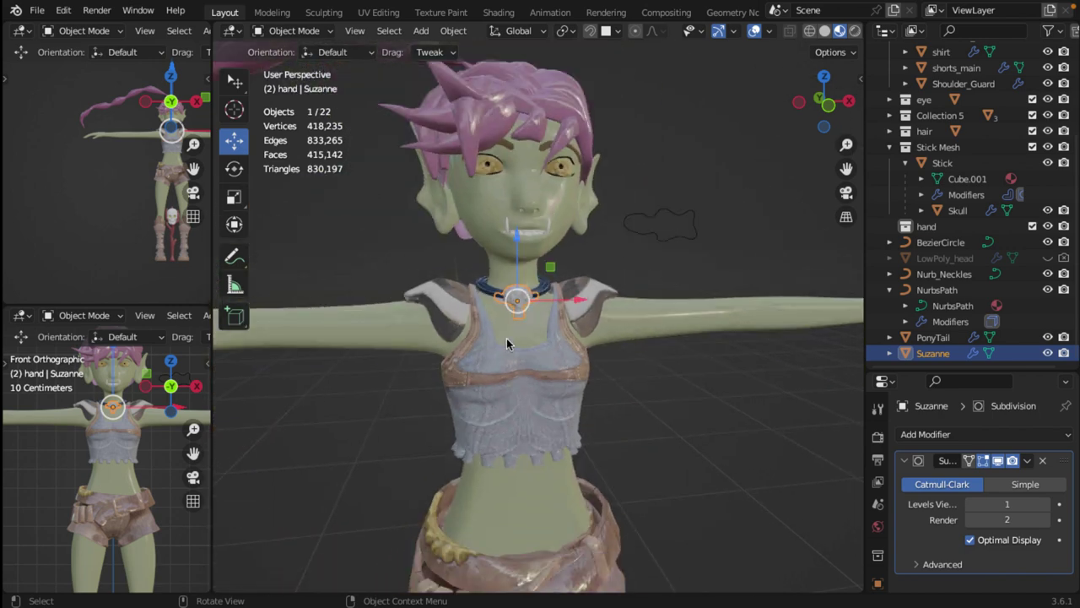
scroll(878, 508, "down", 4)
Open the Suzanne pendant's material settings and reselect the pendant on the collar
left_click(878, 546)
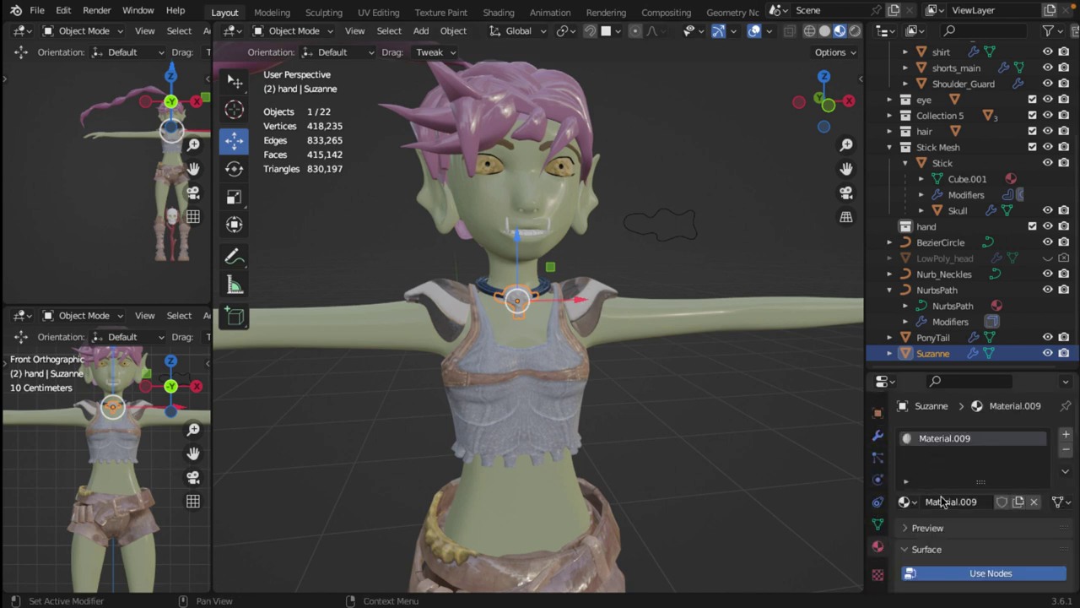
scroll(996, 472, "down", 6)
left_click(1018, 449)
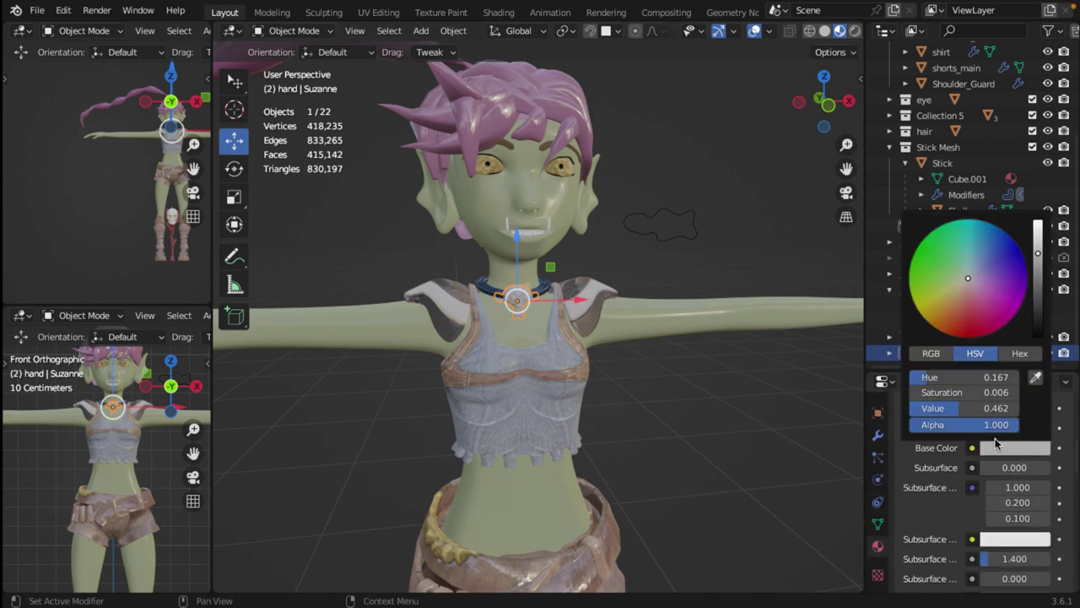
left_click(768, 388)
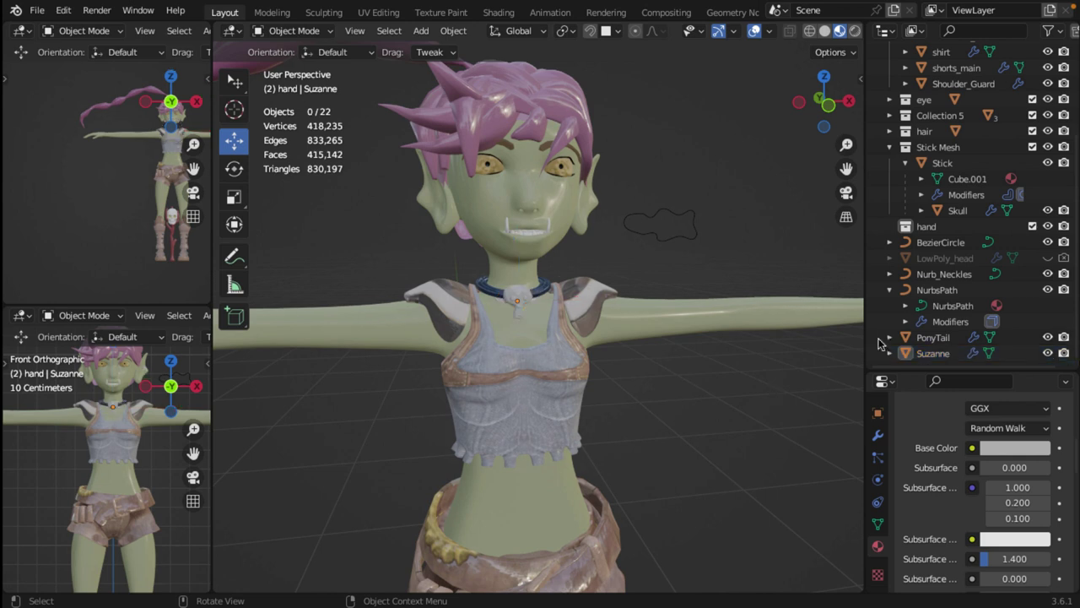
left_click(517, 294)
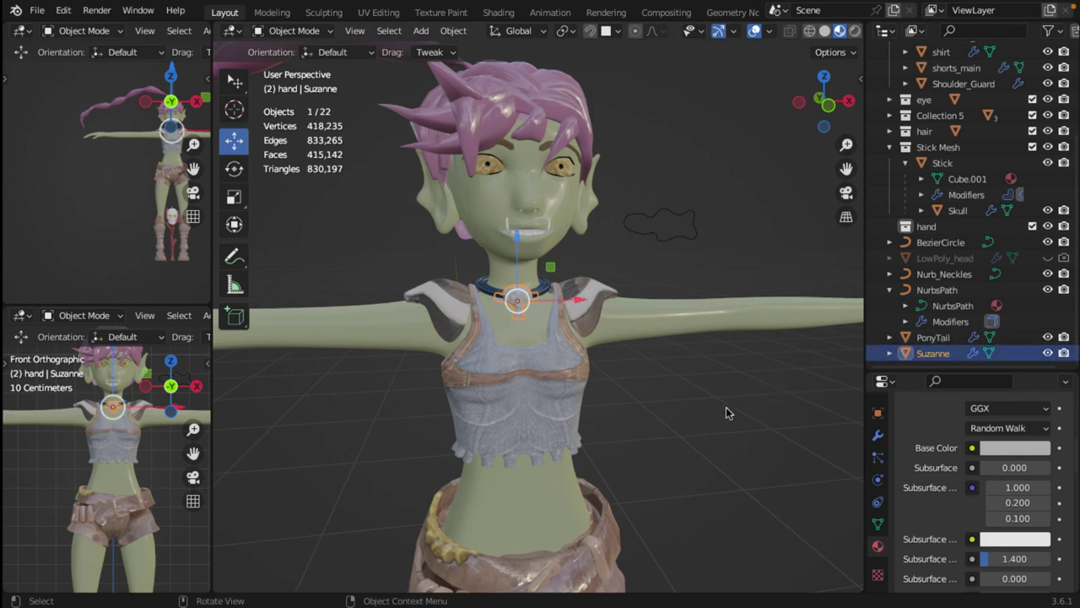
scroll(990, 478, "up", 2)
scroll(990, 478, "up", 1)
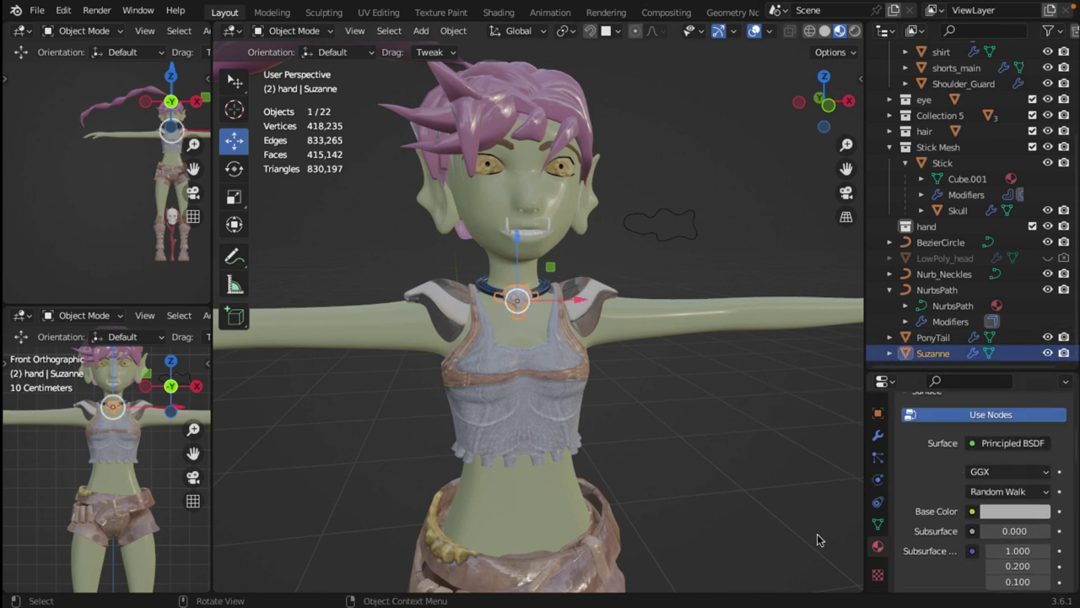
scroll(848, 502, "down", 3)
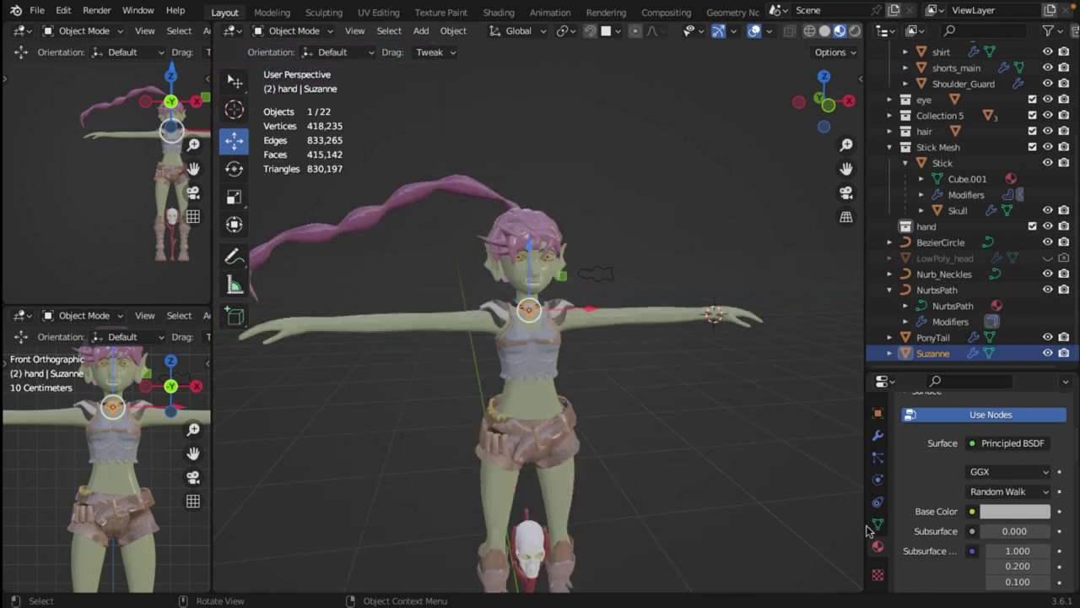
scroll(741, 493, "up", 5)
scroll(712, 476, "down", 2)
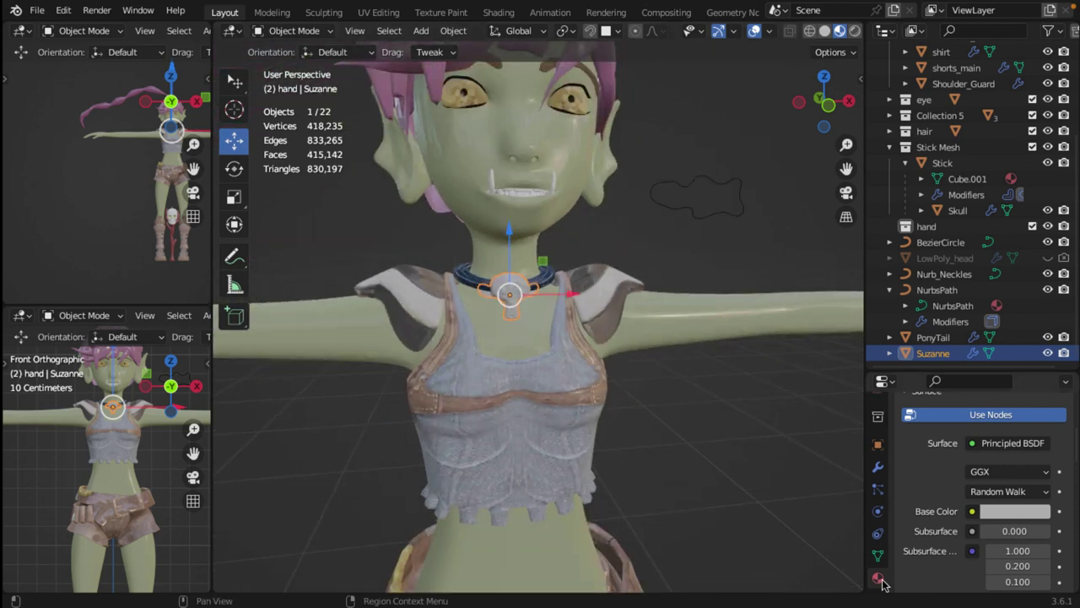
scroll(881, 565, "down", 1)
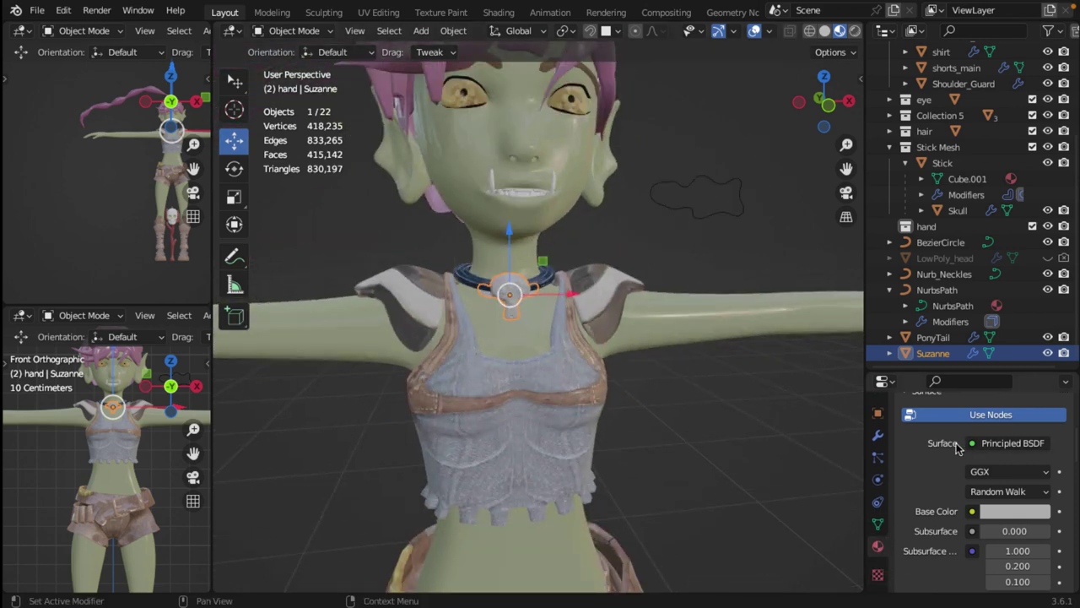
scroll(957, 447, "up", 5)
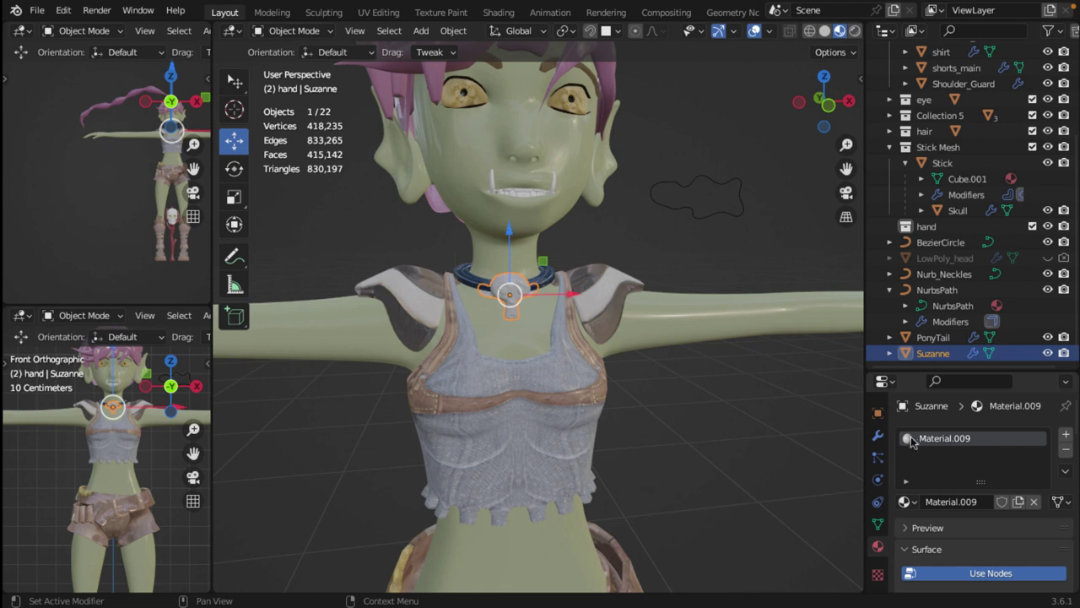
scroll(984, 450, "down", 7)
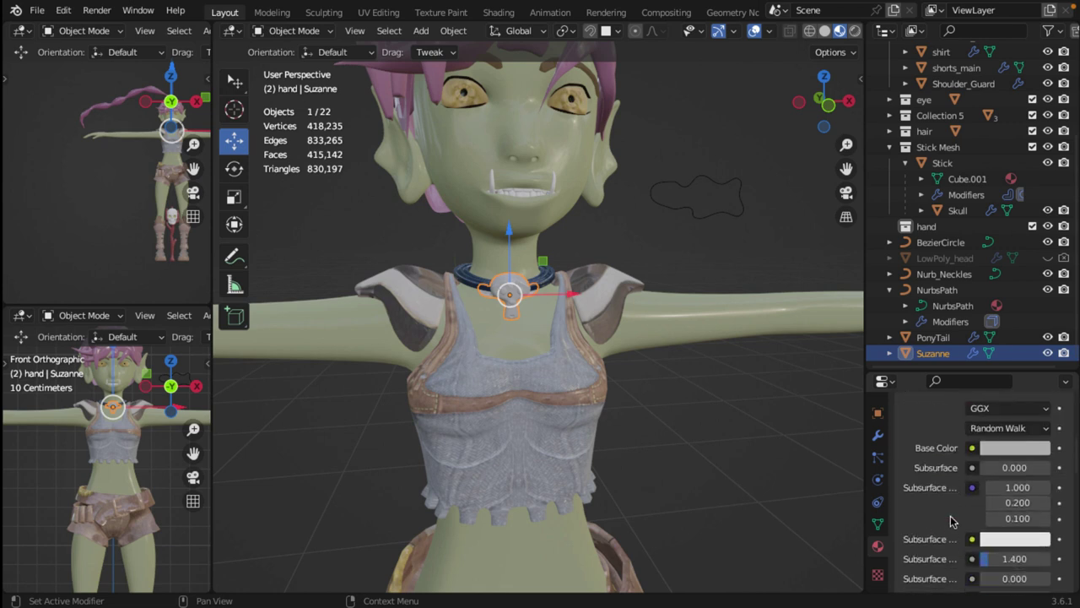
Set Suzanne's Base Color to red and deselect everything to check it
left_click(1018, 447)
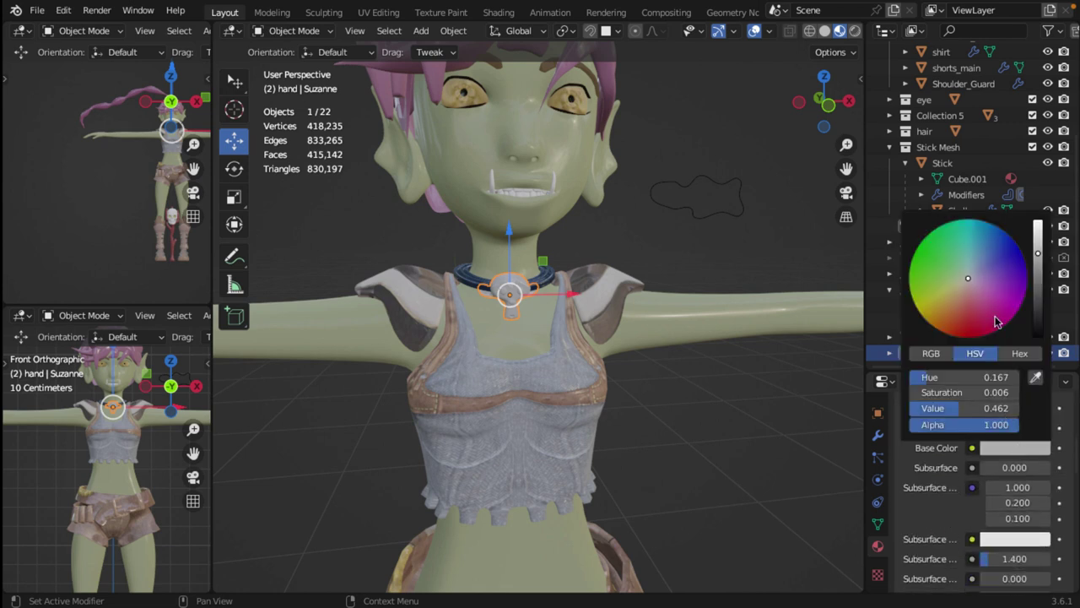
mouse_move(973, 282)
left_mouse_down()
mouse_move(935, 314)
mouse_move(985, 300)
mouse_move(968, 313)
left_mouse_up()
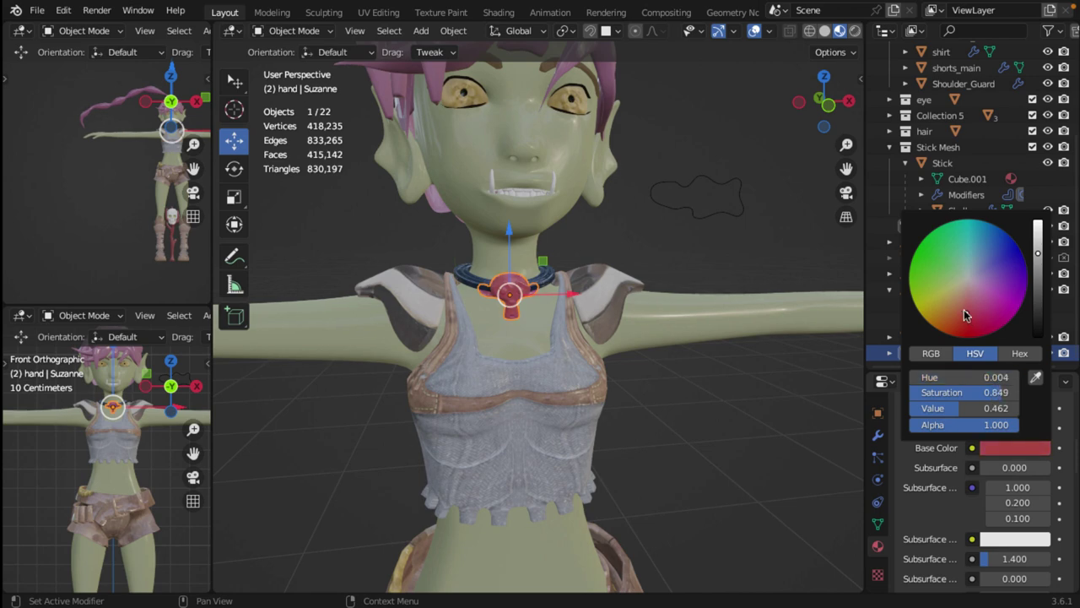
key("alt+a")
scroll(601, 265, "down", 6)
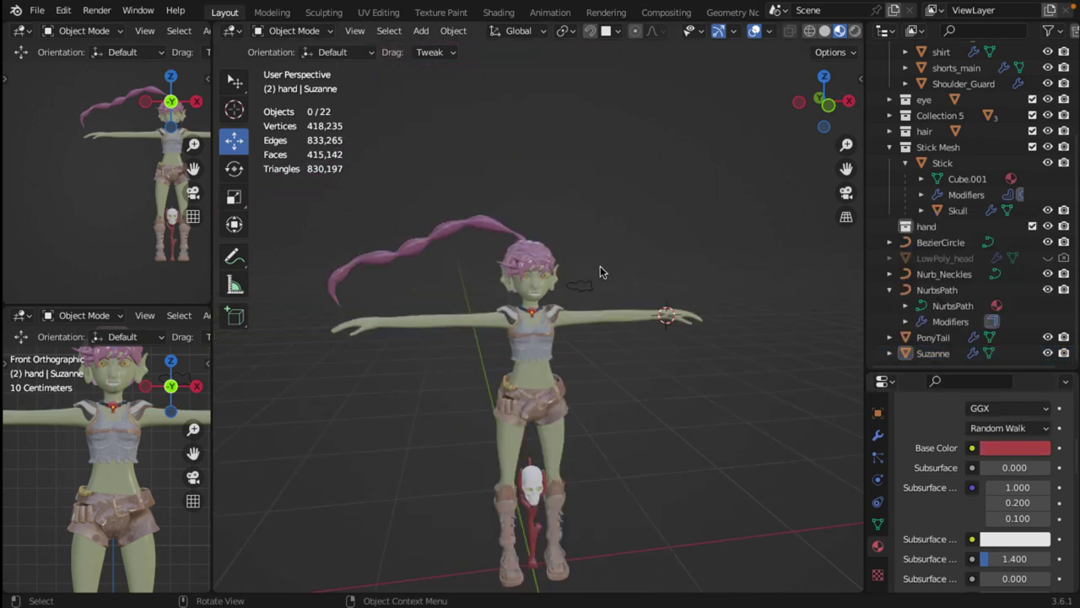
Orbit to a near-front view of the character and switch to plain click selection
middle_click_drag(600, 266, 631, 279)
scroll(603, 337, "up", 4)
scroll(610, 369, "down", 2)
scroll(604, 391, "up", 2)
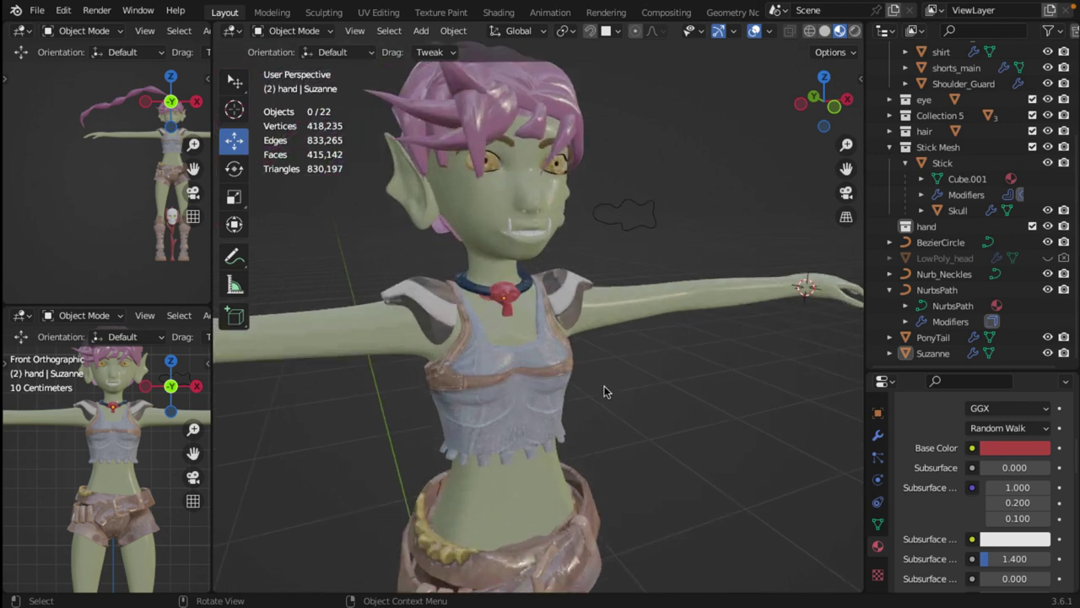
scroll(604, 391, "down", 2)
middle_click_drag(637, 412, 583, 411)
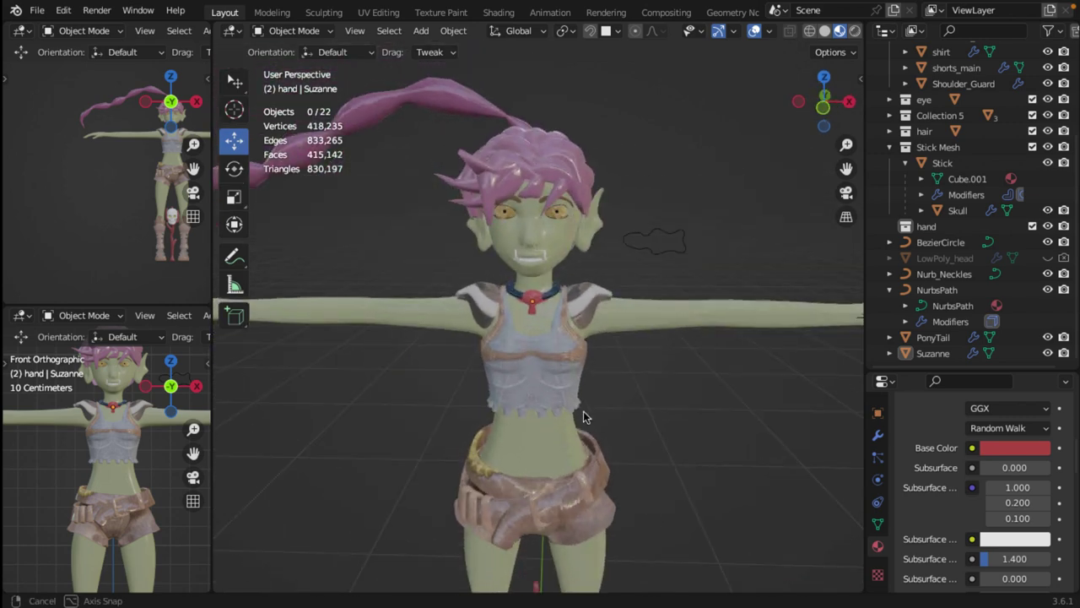
left_click(301, 31)
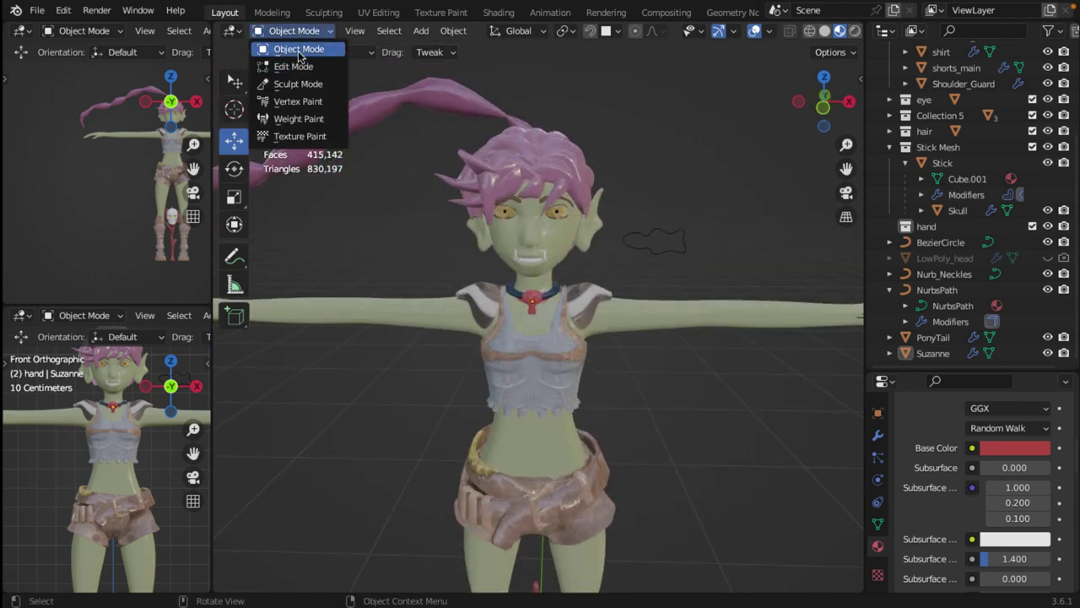
left_click(234, 81)
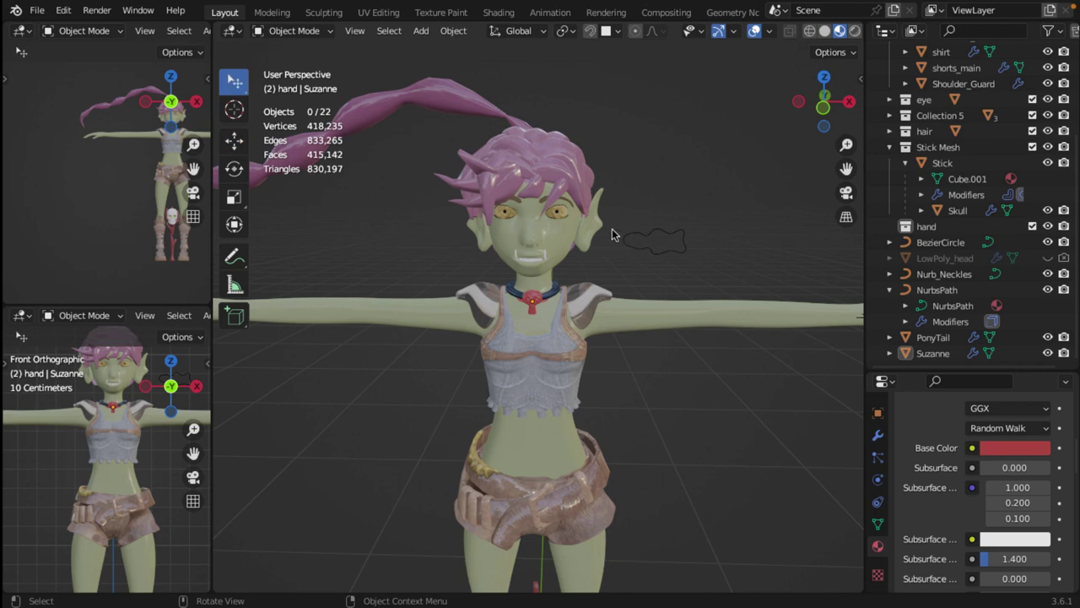
In front orthographic view (Numpad 1), pan down to the staff and select the Skull
key("KP_1")
scroll(596, 376, "down", 1)
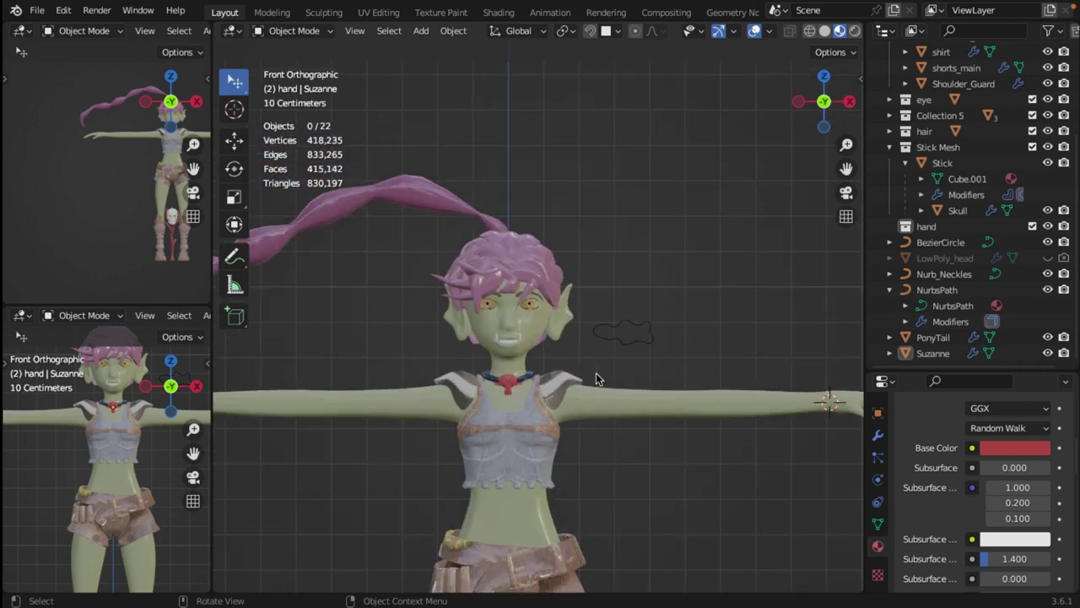
middle_click_drag(637, 514, 675, 345, "shift")
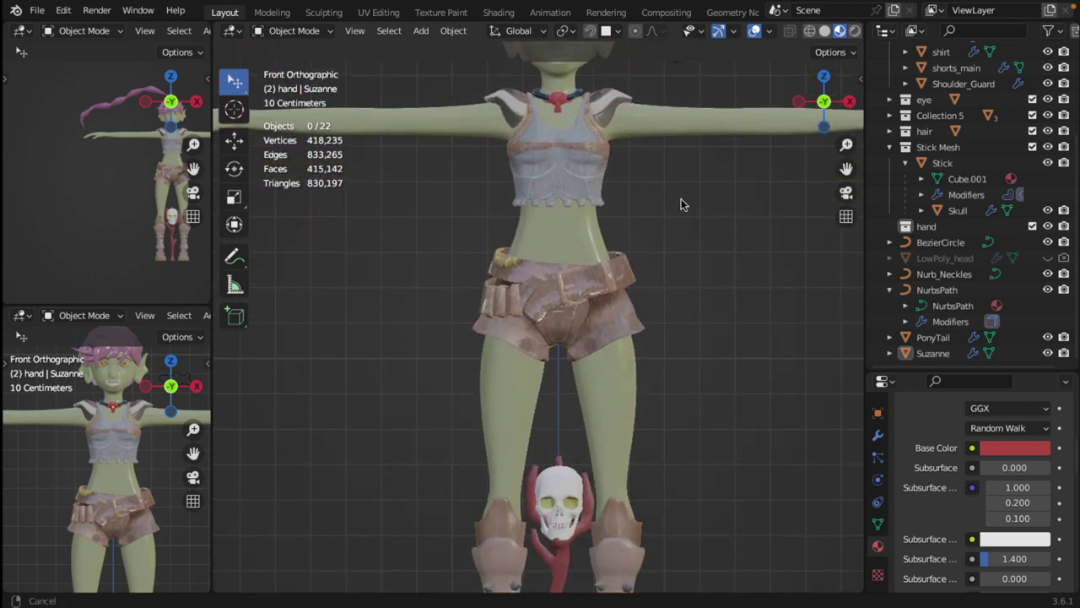
middle_click_drag(650, 406, 612, 224, "shift")
scroll(620, 276, "up", 4)
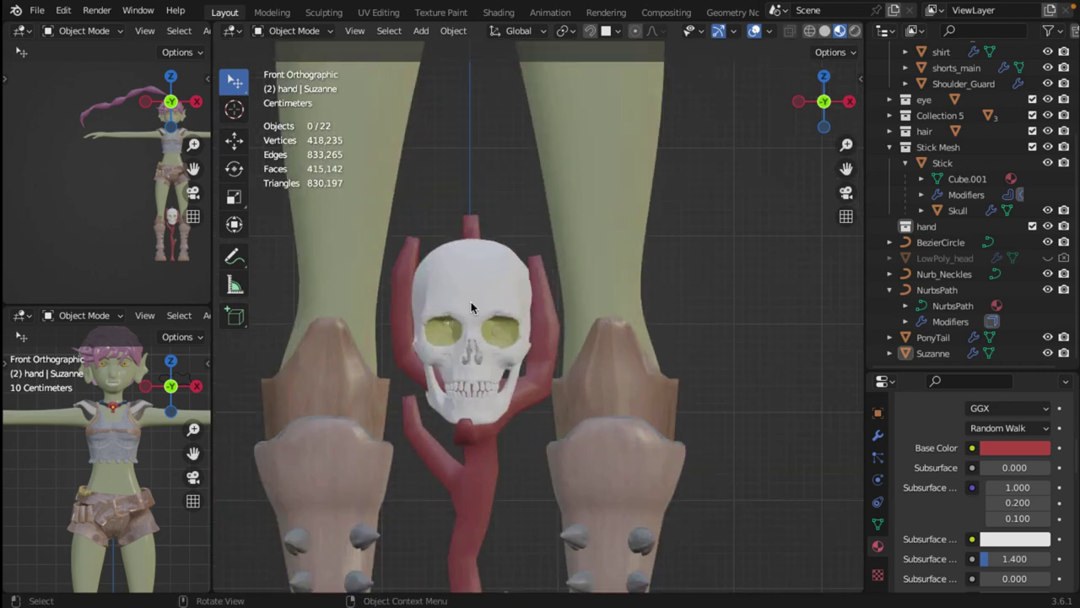
scroll(471, 301, "down", 4)
middle_click_drag(502, 327, 509, 280, "shift")
left_click(546, 303)
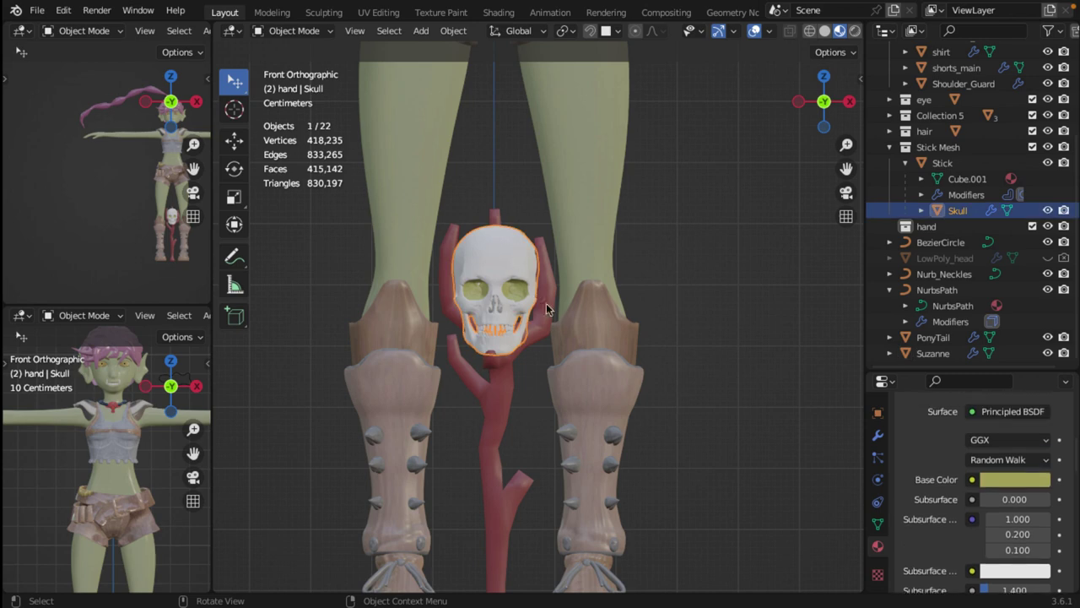
Open the interaction mode dropdown with the Skull selected
scroll(496, 265, "up", 6)
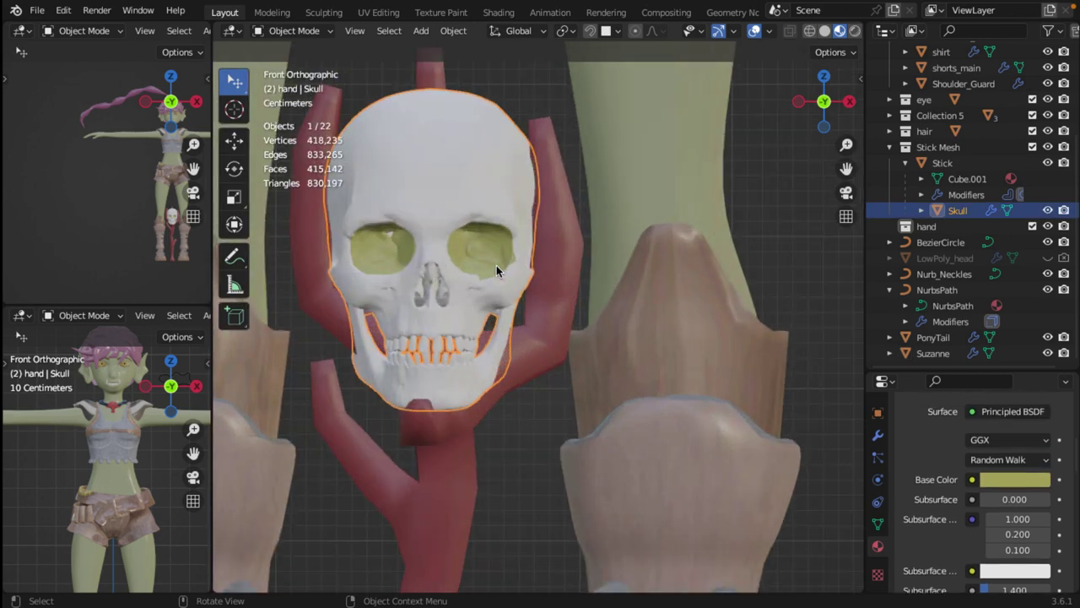
scroll(462, 199, "down", 2)
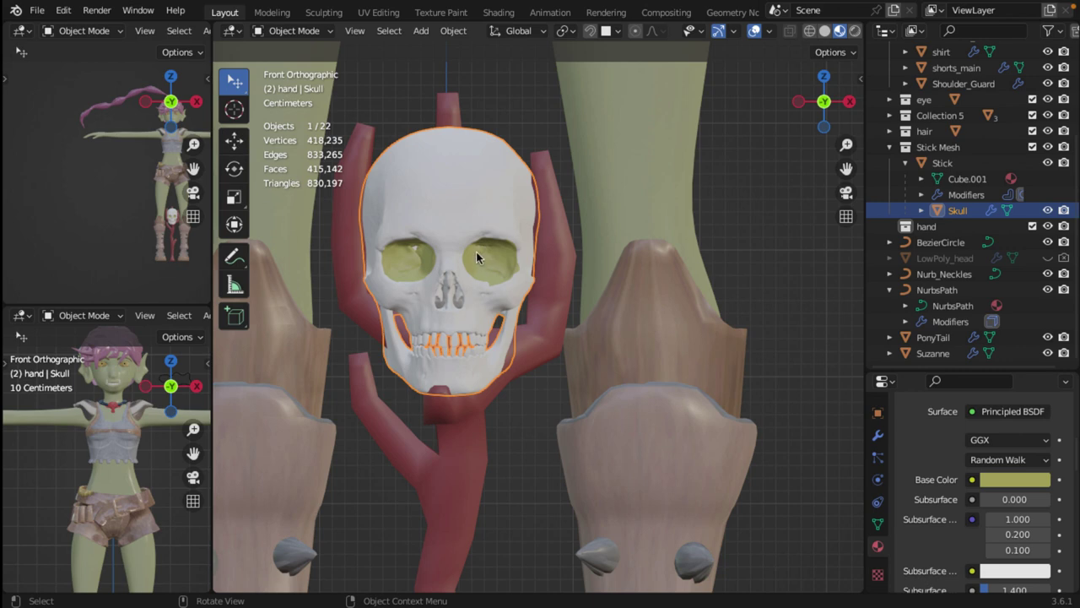
left_click(330, 32)
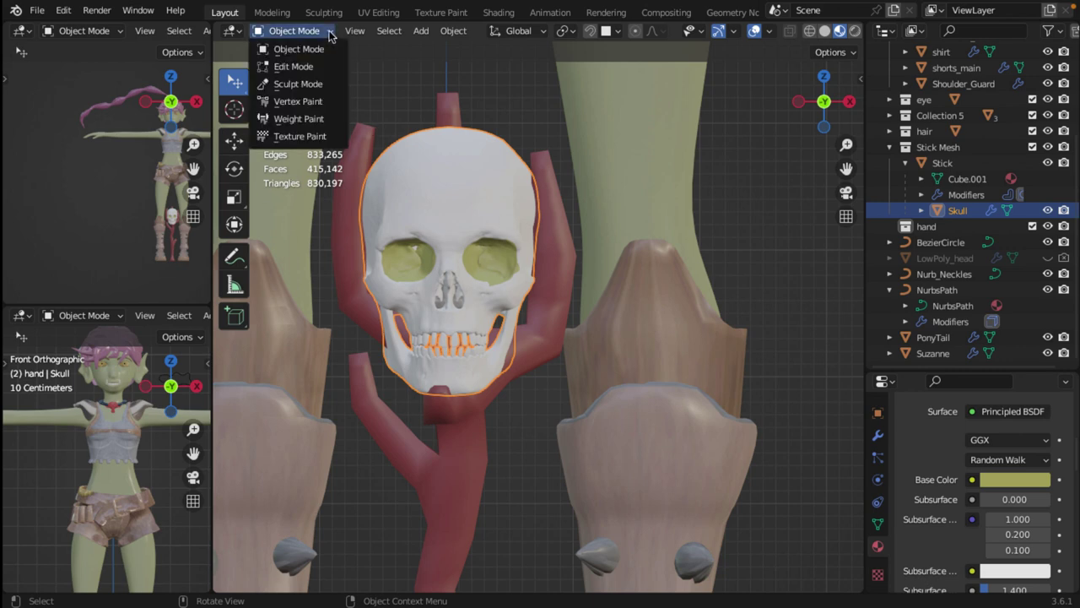
left_click(295, 66)
scroll(528, 234, "up", 2)
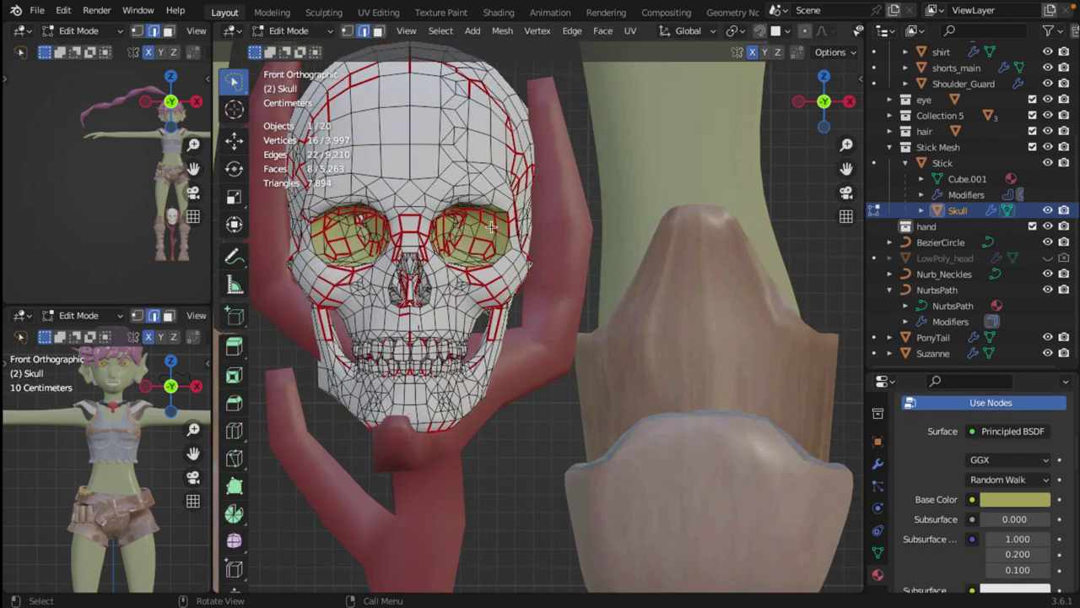
scroll(491, 228, "down", 3)
scroll(496, 297, "up", 3)
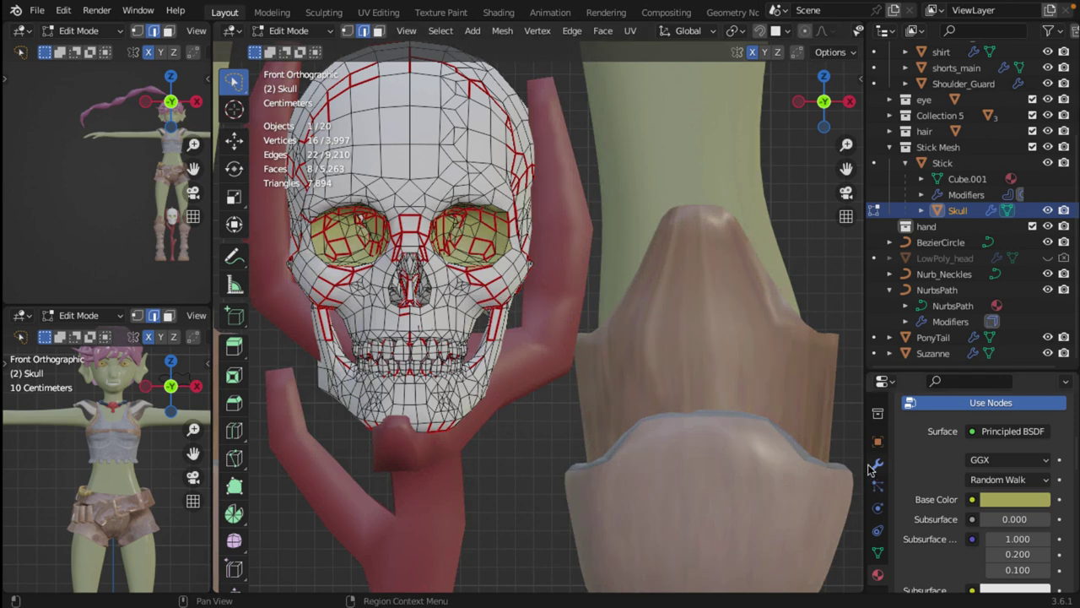
left_click_drag(974, 371, 974, 183)
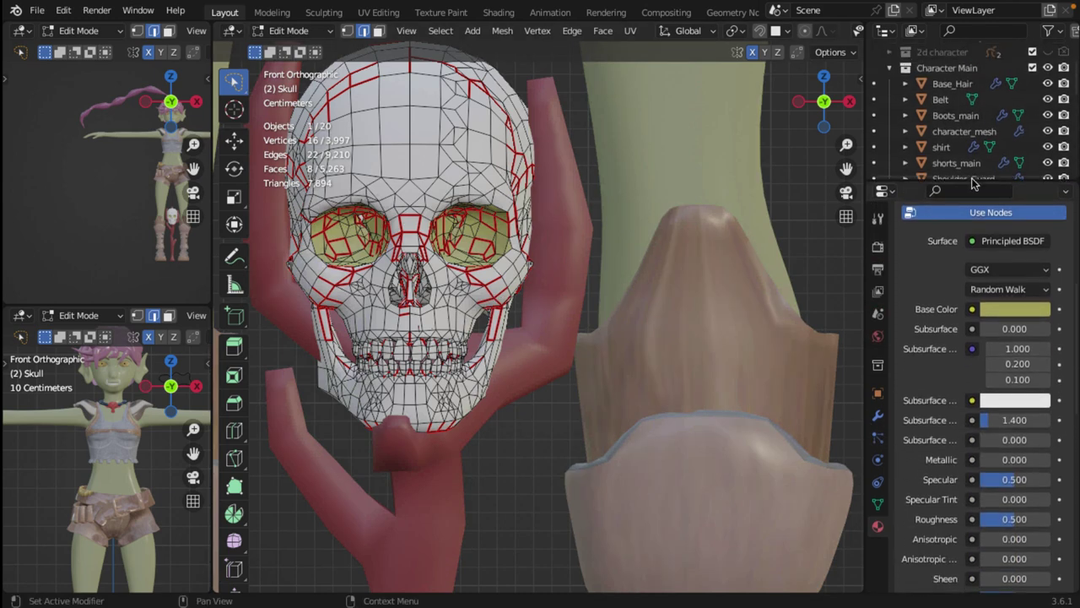
scroll(951, 324, "up", 5)
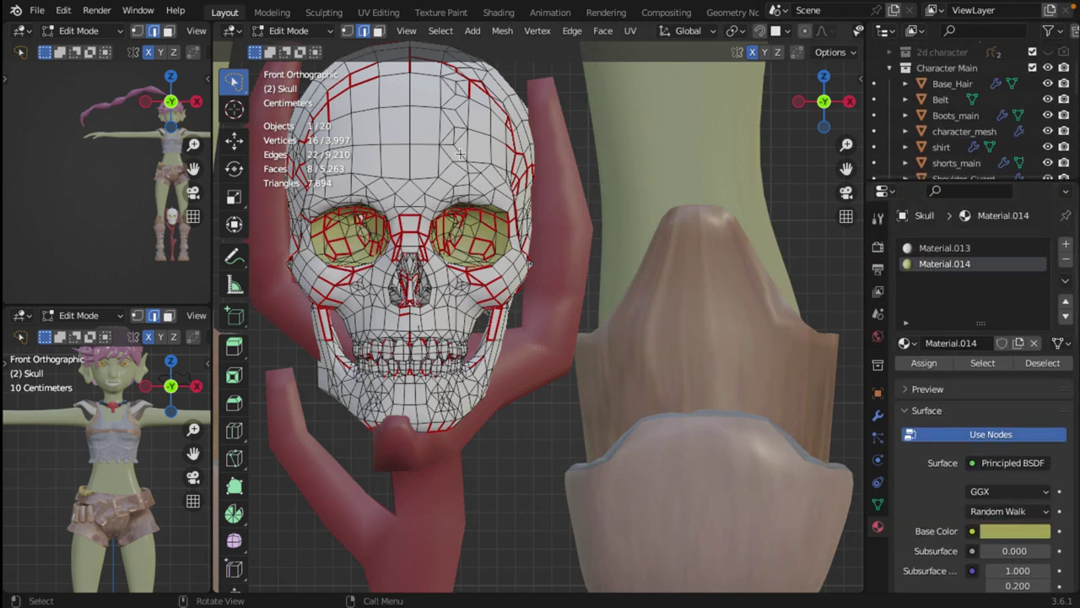
scroll(481, 261, "up", 2)
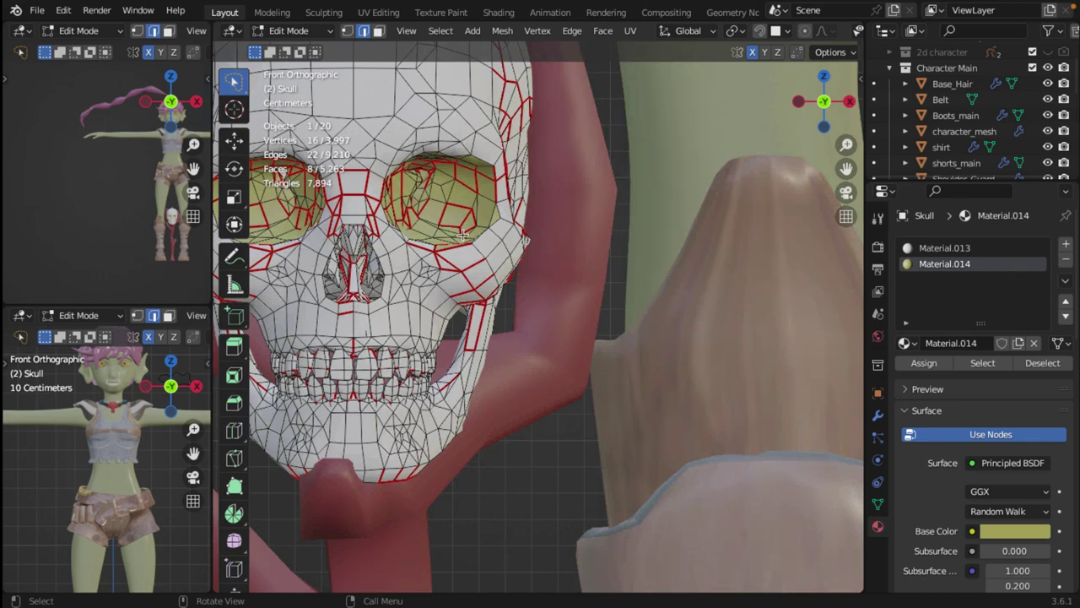
scroll(481, 265, "up", 5)
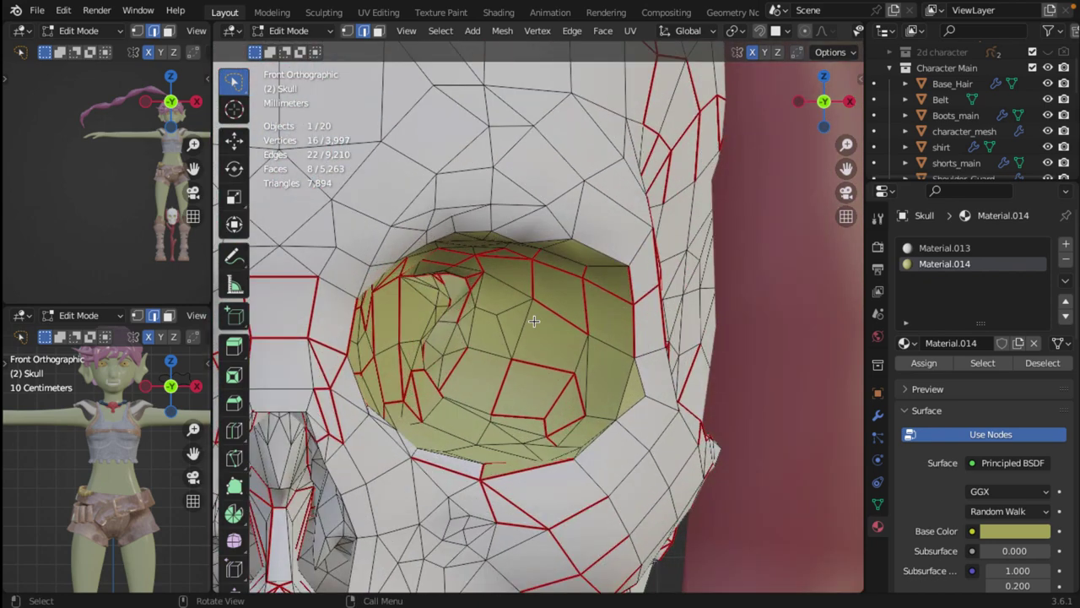
middle_click_drag(534, 321, 738, 325, "shift")
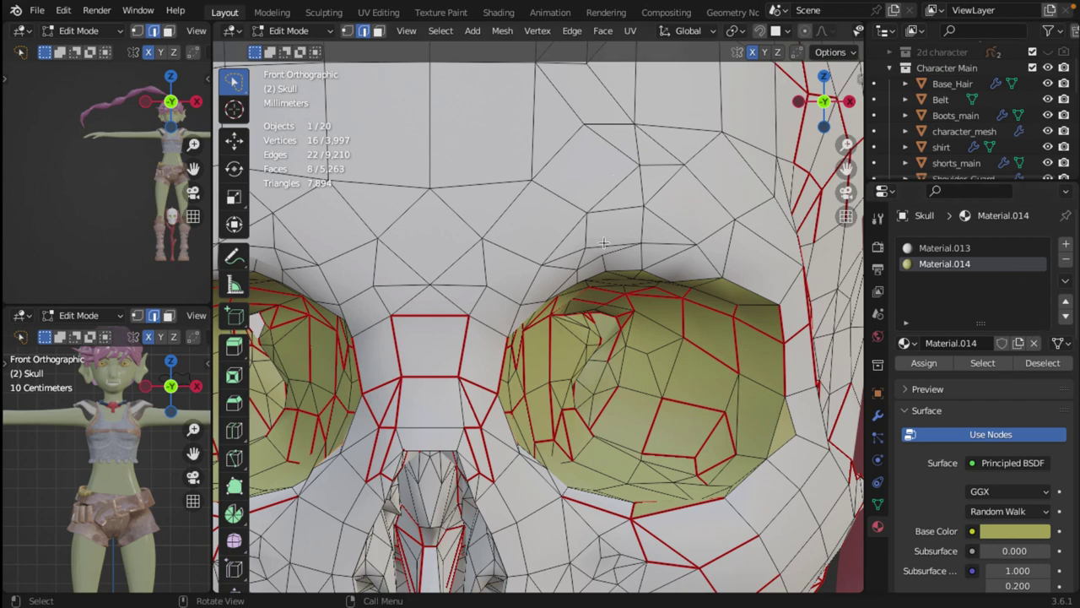
scroll(608, 179, "down", 6)
scroll(506, 215, "up", 2)
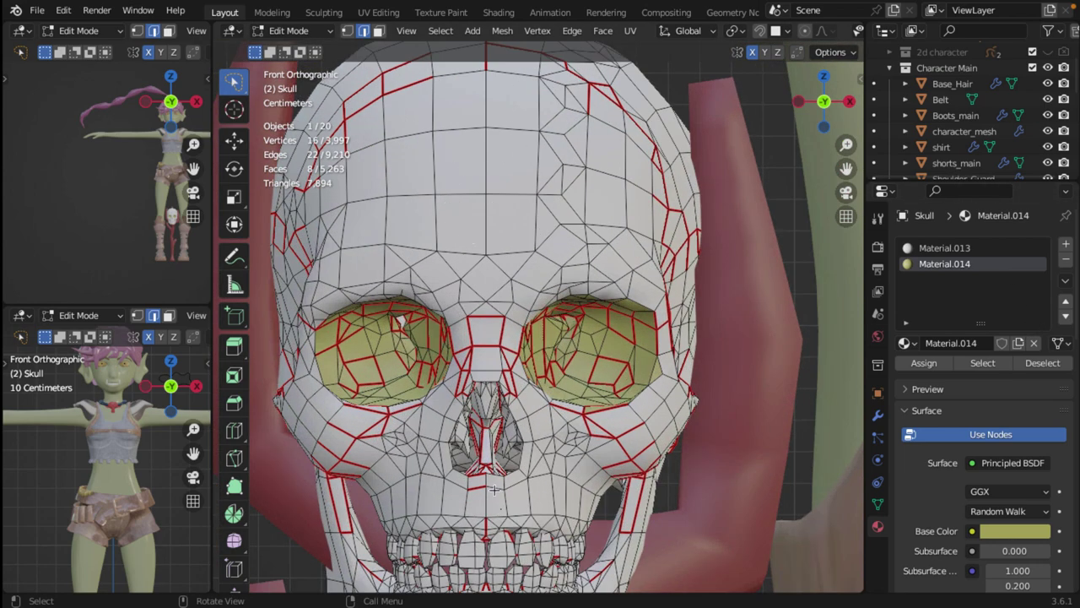
left_click(939, 248)
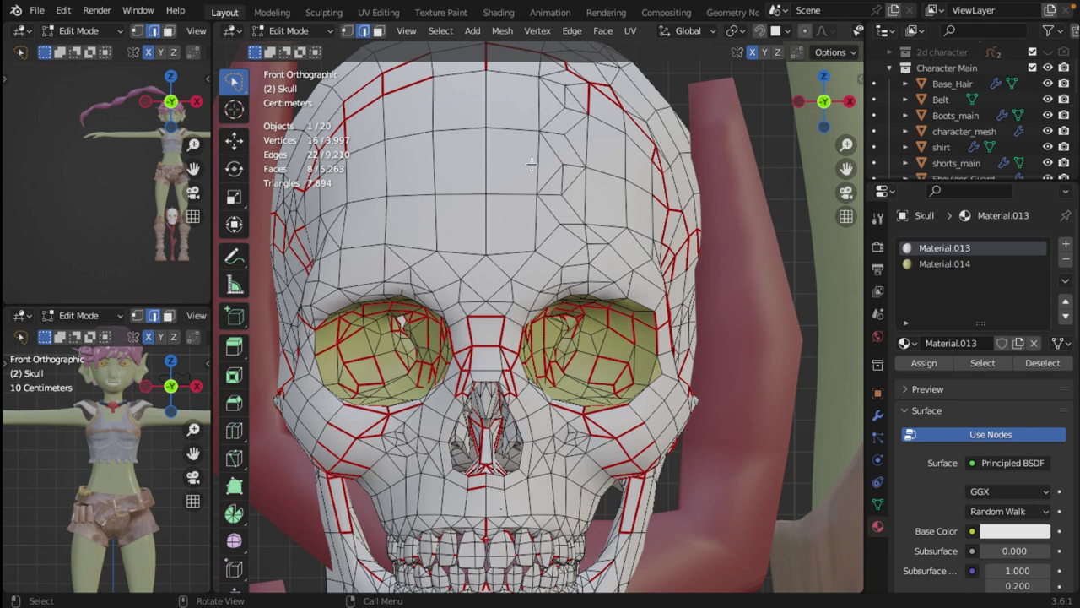
left_click(935, 264)
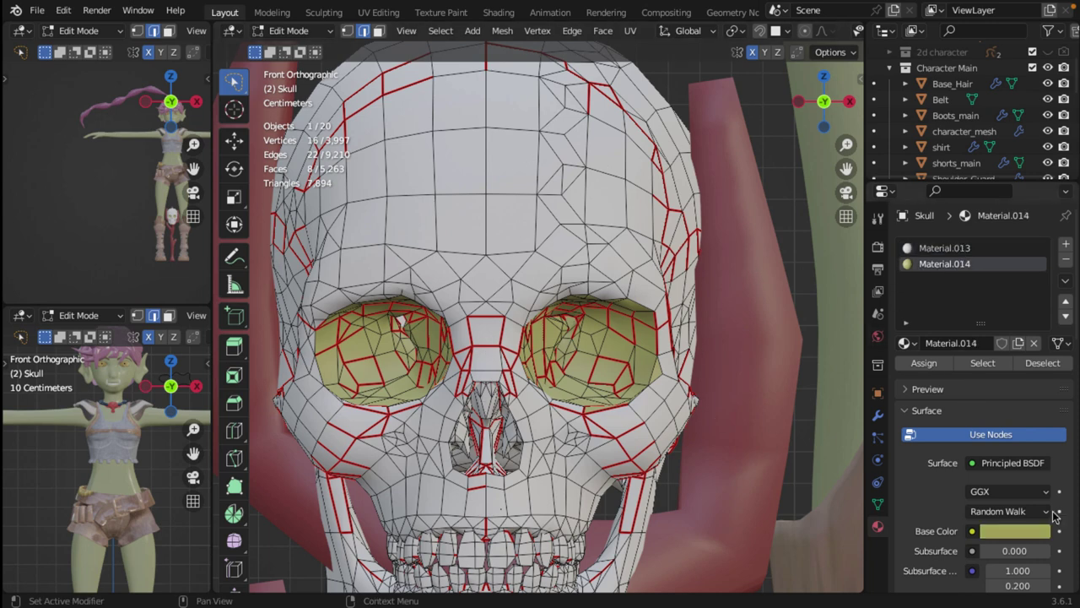
scroll(747, 299, "up", 3)
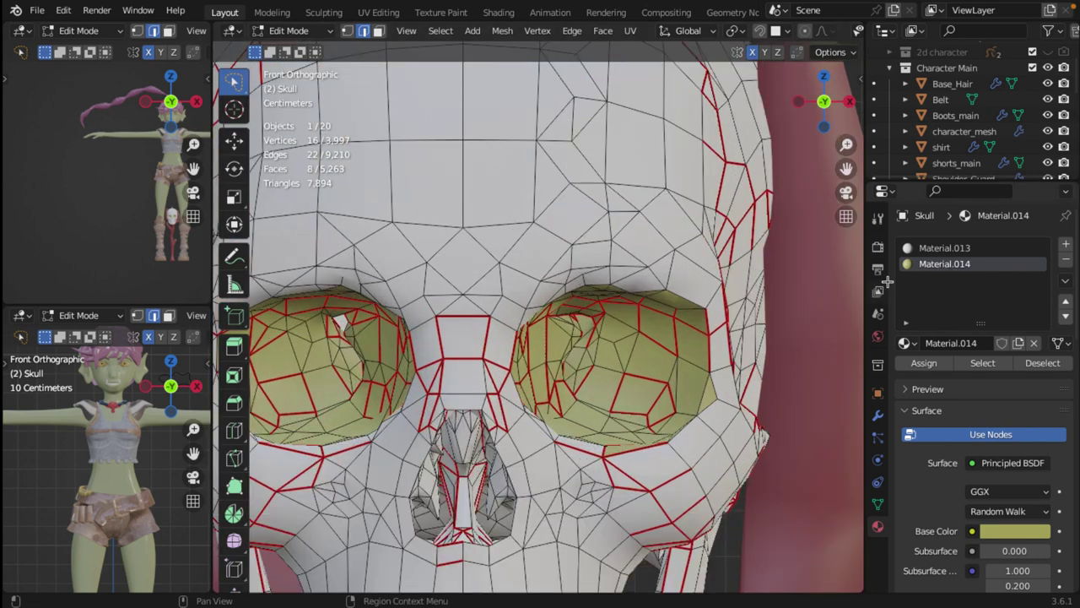
In face select mode, assign white Material.013 to the upper right eye-socket faces
left_click(654, 355)
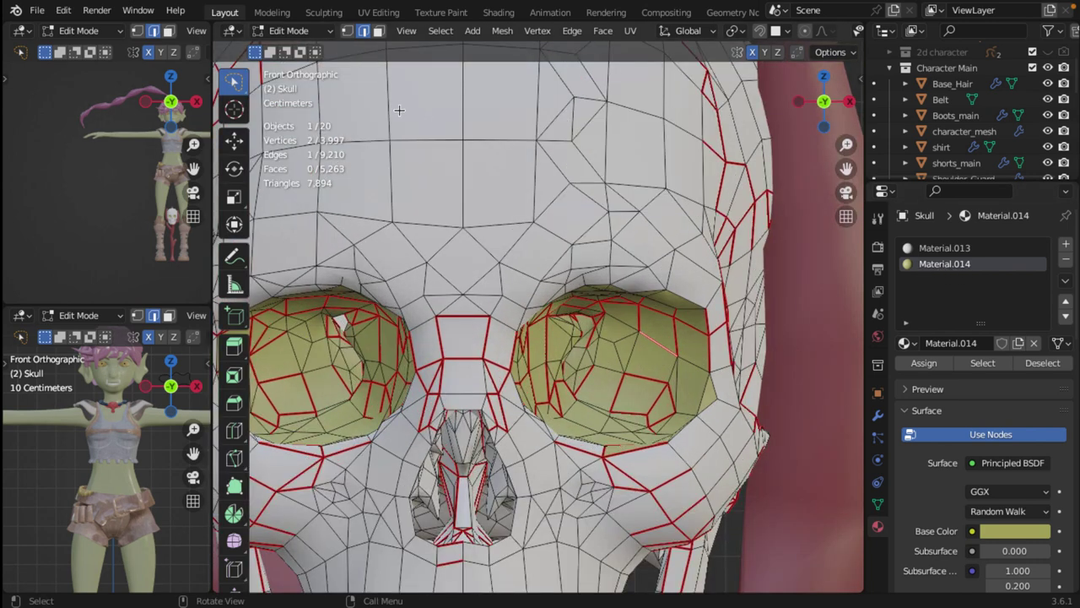
left_click(378, 30)
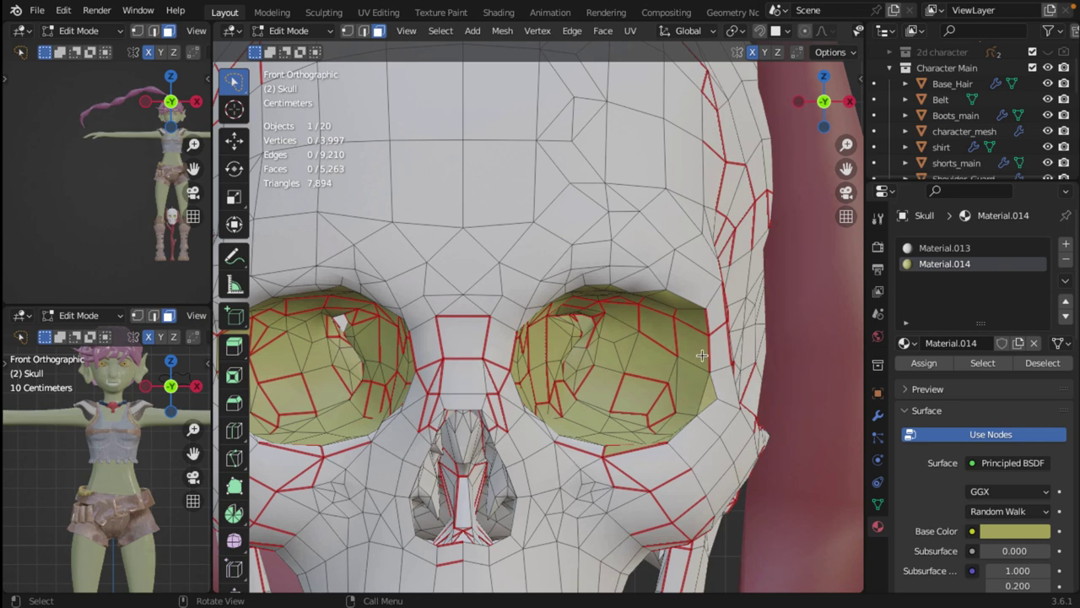
mouse_move(701, 355)
left_mouse_down()
mouse_move(686, 323)
mouse_move(616, 302)
mouse_move(581, 304)
mouse_move(555, 323)
mouse_move(550, 354)
mouse_move(572, 396)
mouse_move(641, 428)
mouse_move(695, 405)
mouse_move(675, 341)
left_mouse_up()
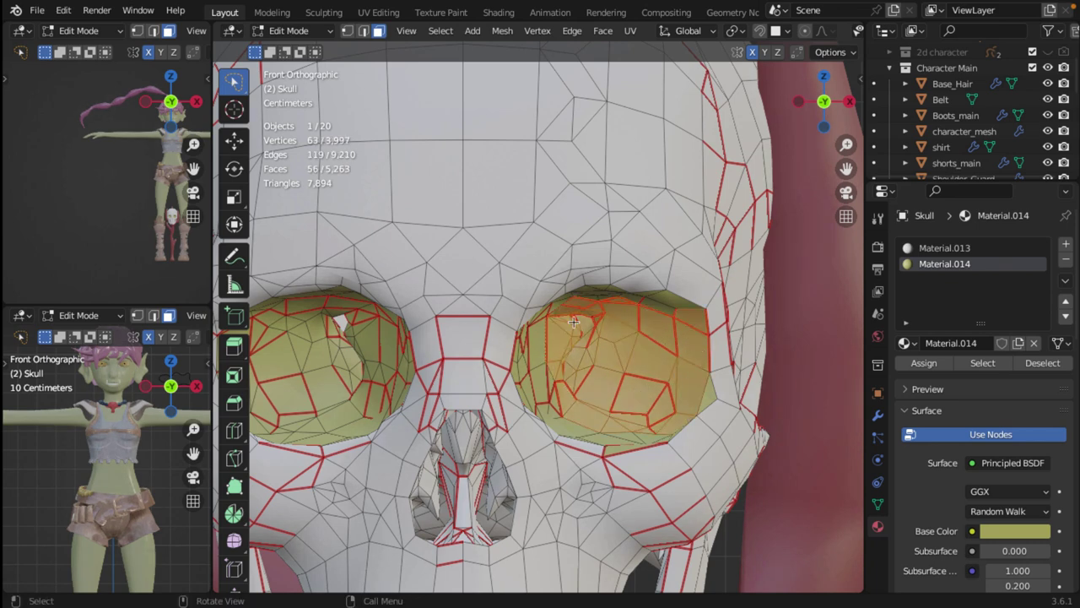
left_click(941, 248)
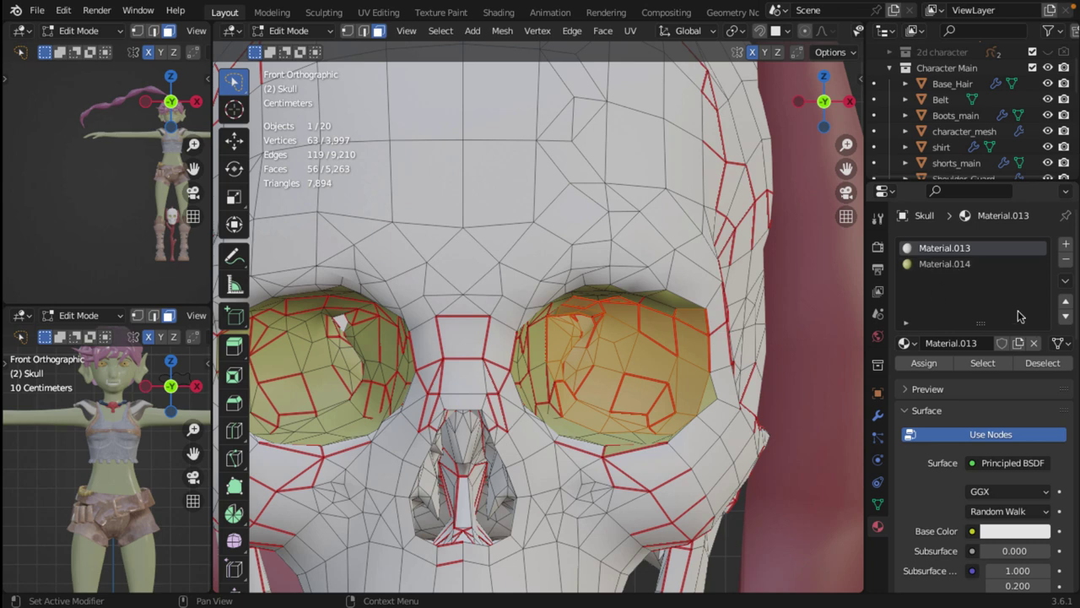
left_click(924, 364)
Grow to the eye-socket island with Ctrl+L, assign Material.014, then select a few inner faces
left_click(597, 363)
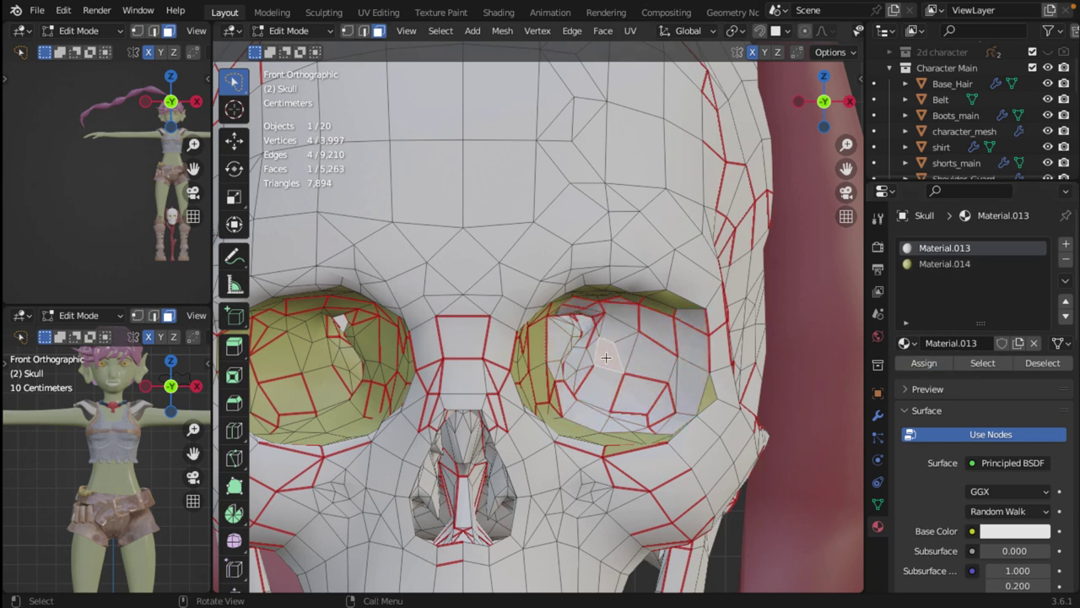
scroll(660, 369, "down", 2)
scroll(660, 369, "up", 2)
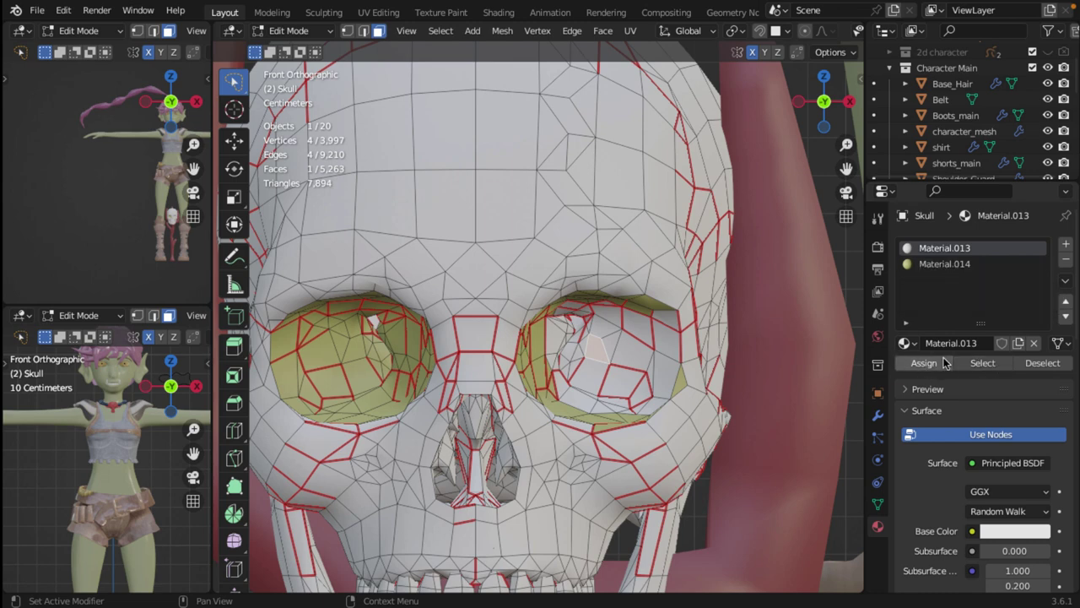
key("ctrl+l")
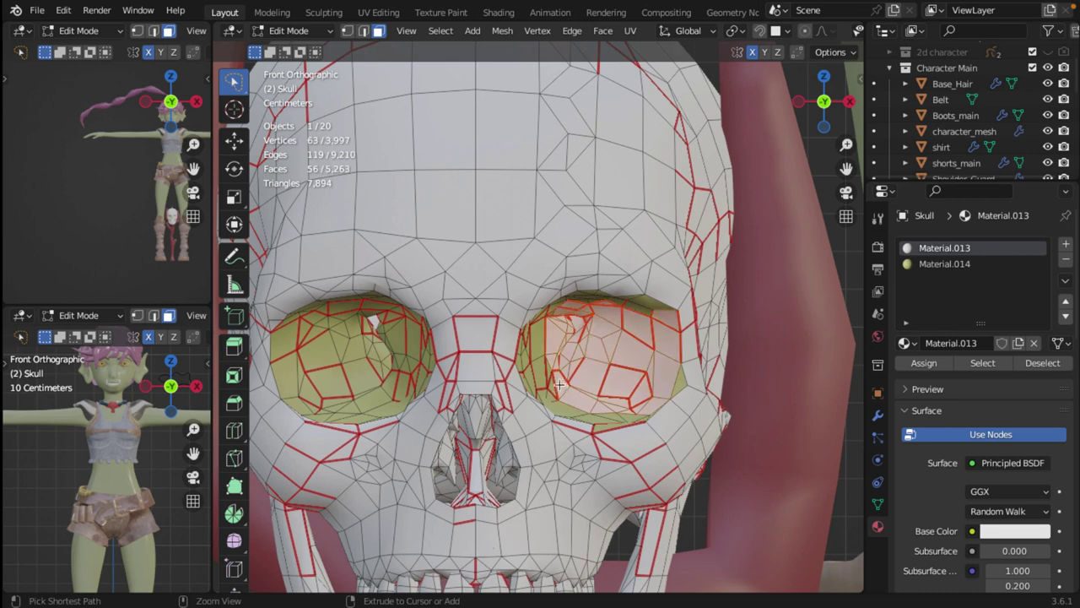
left_click(621, 365)
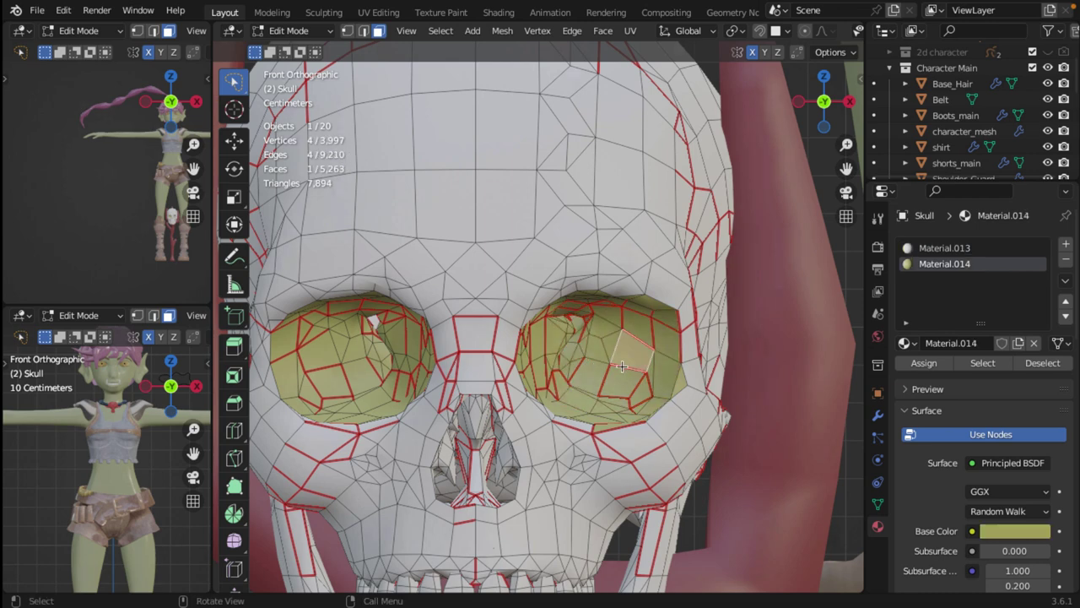
mouse_move(650, 374)
left_mouse_down()
mouse_move(662, 318)
mouse_move(627, 300)
mouse_move(591, 293)
mouse_move(548, 339)
mouse_move(576, 405)
mouse_move(622, 415)
mouse_move(650, 390)
left_mouse_up()
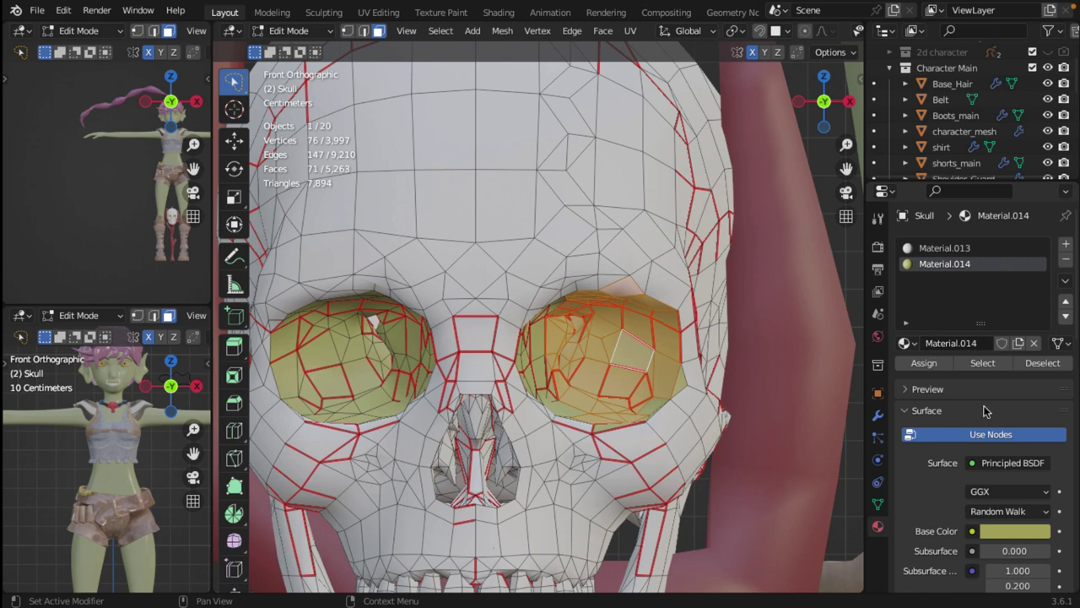
left_click(924, 363)
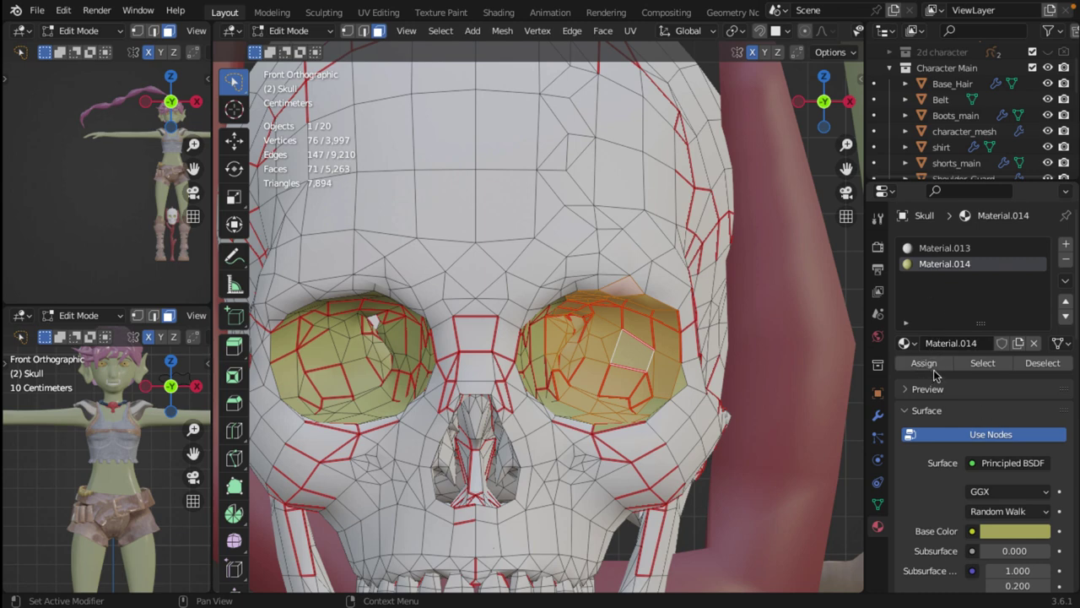
left_click(613, 360)
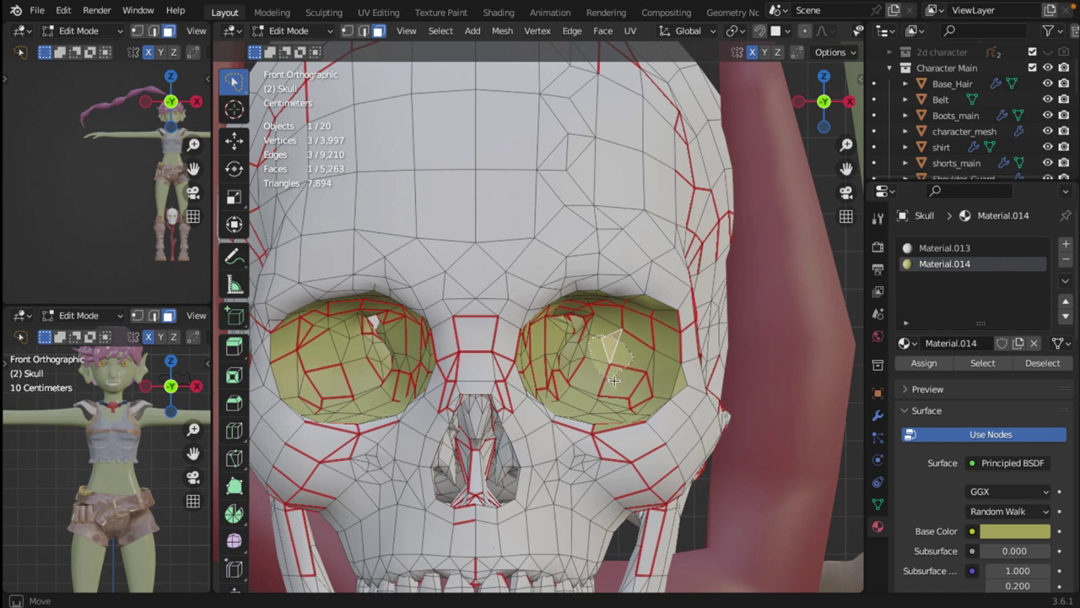
left_click(634, 378, "ctrl")
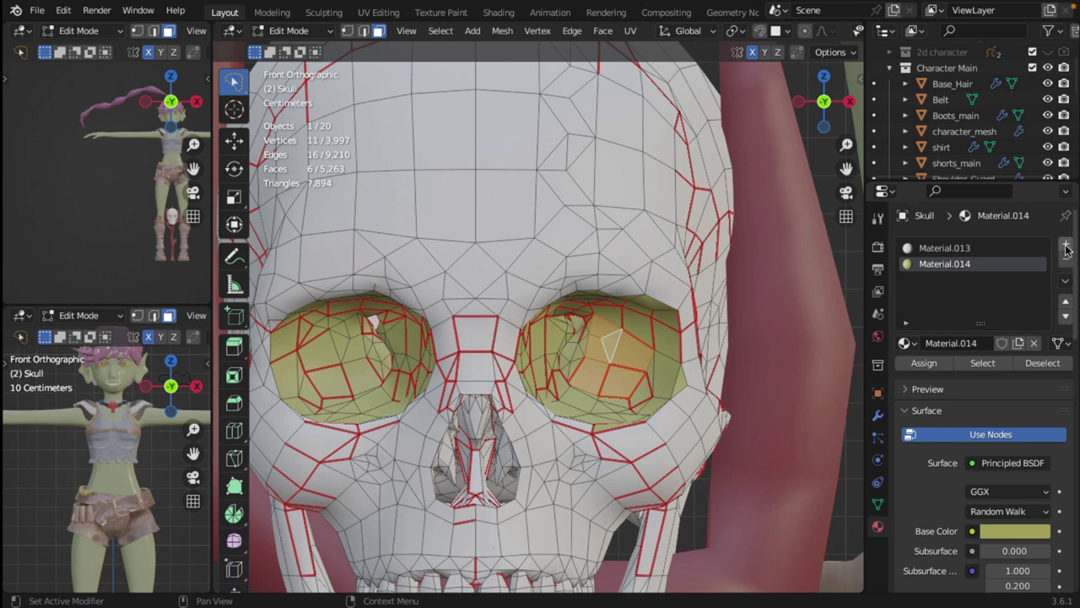
Add a new material slot with Material.012 and set its Base Color to black
left_click(1066, 245)
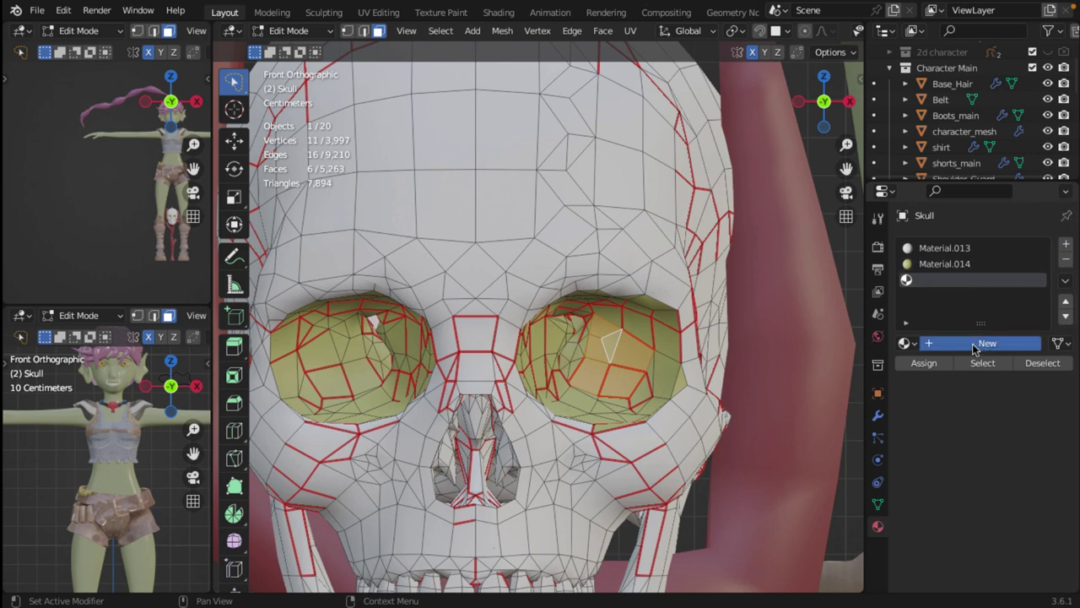
left_click(911, 281)
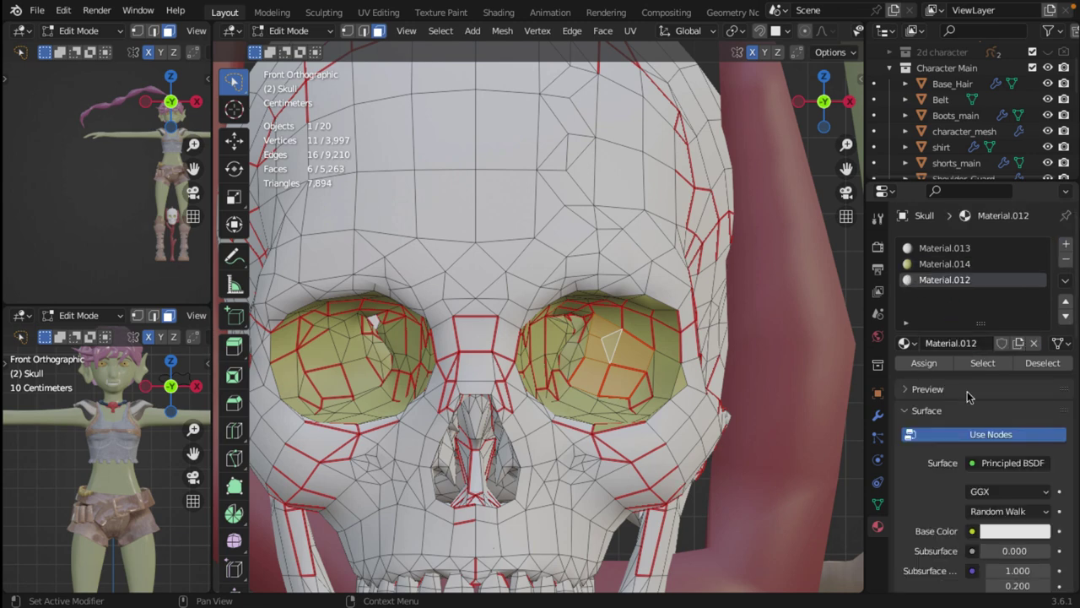
left_click(1024, 531)
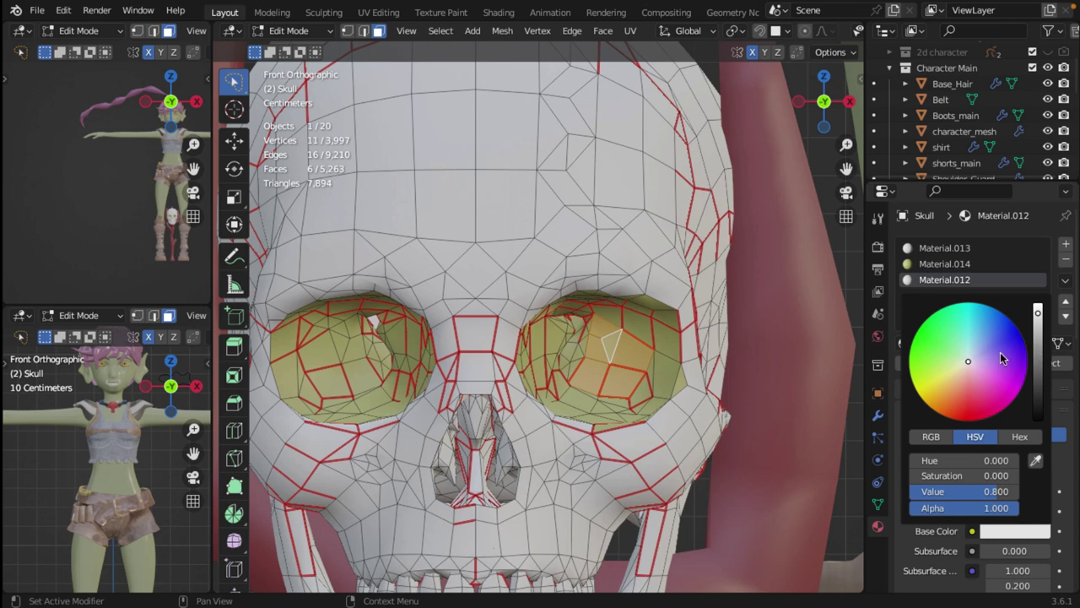
left_click_drag(1038, 314, 1038, 415)
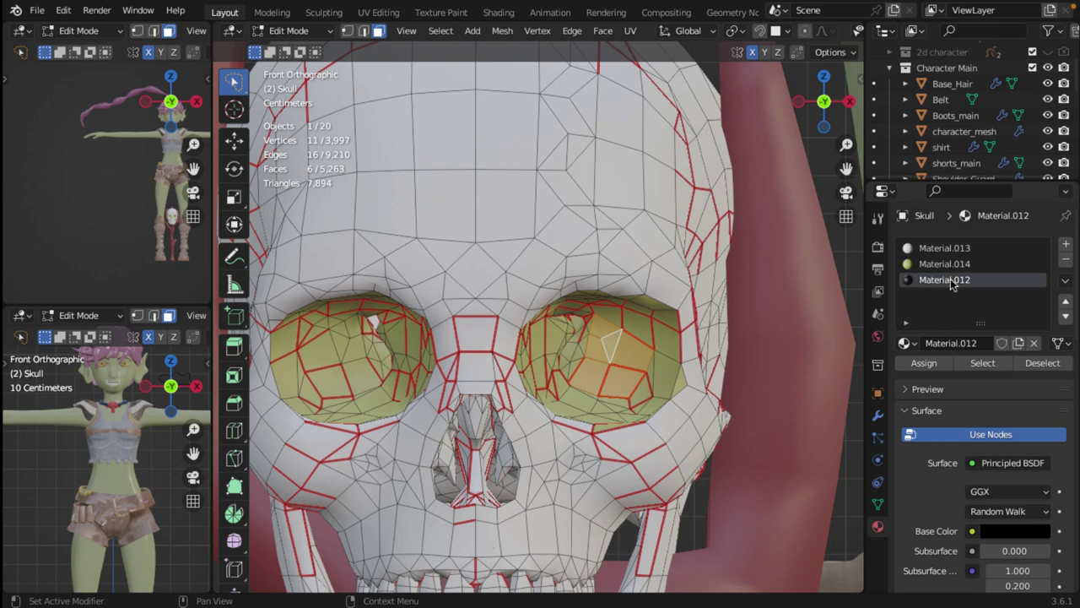
Assign Material.012 to the selected socket faces, deselect, and return to Object Mode
left_click(932, 364)
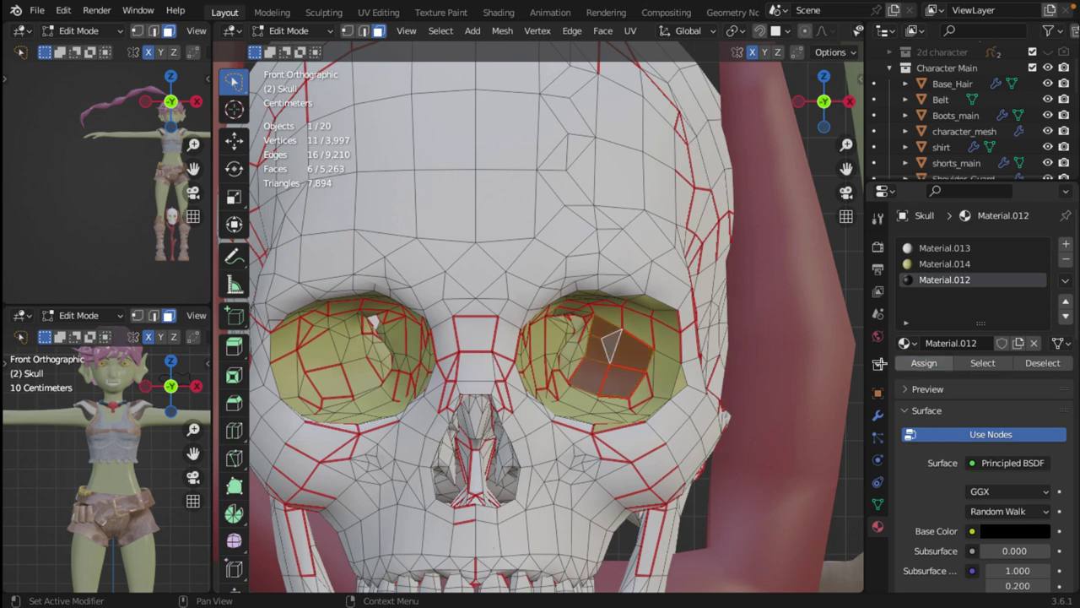
scroll(608, 359, "down", 5)
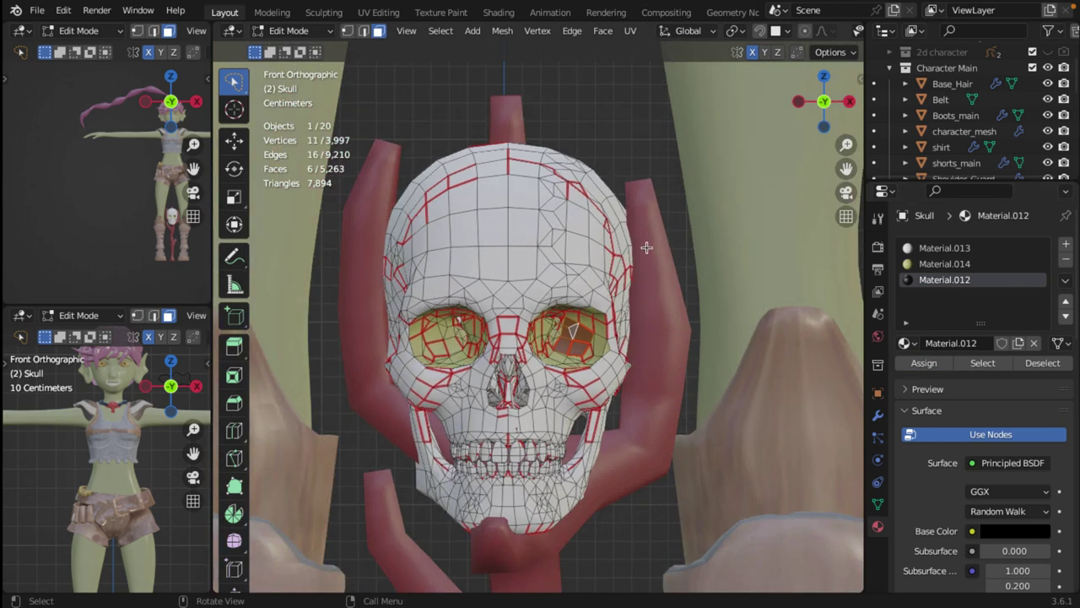
left_click(633, 140)
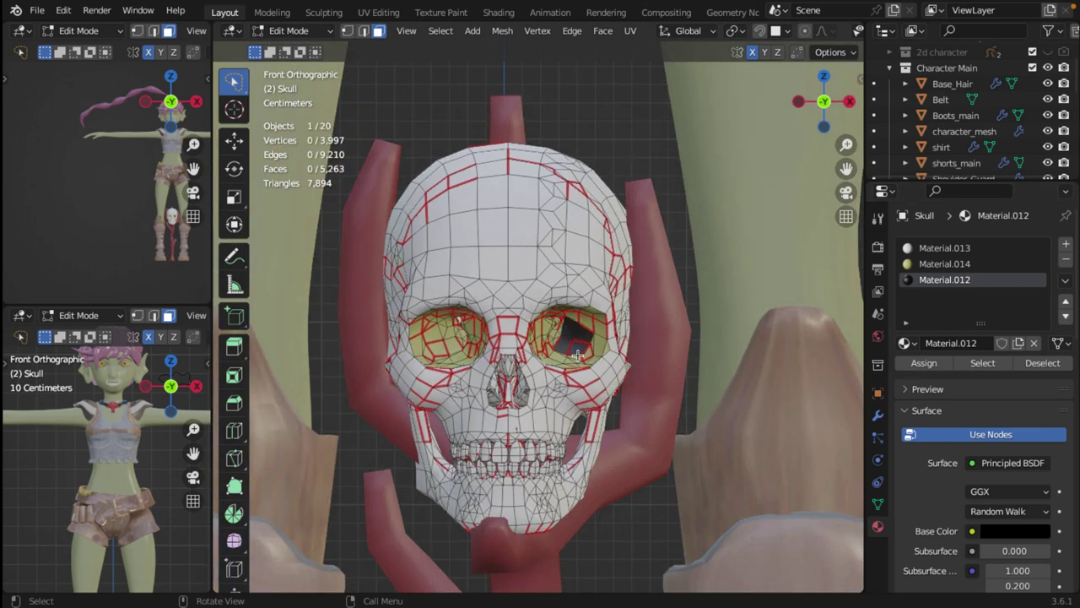
left_click(326, 34)
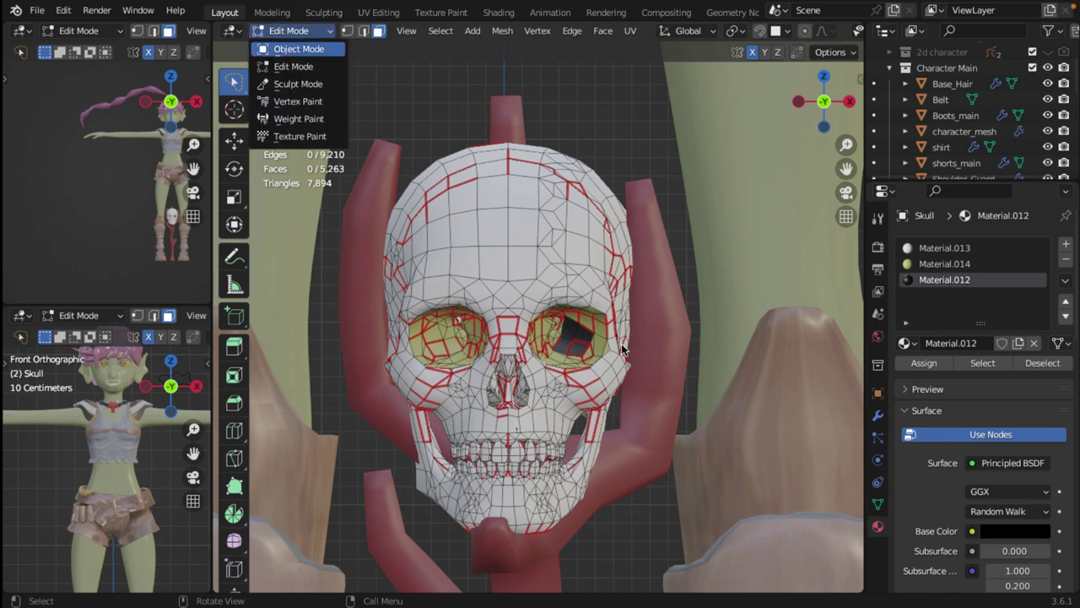
left_click(334, 50)
scroll(622, 346, "up", 2)
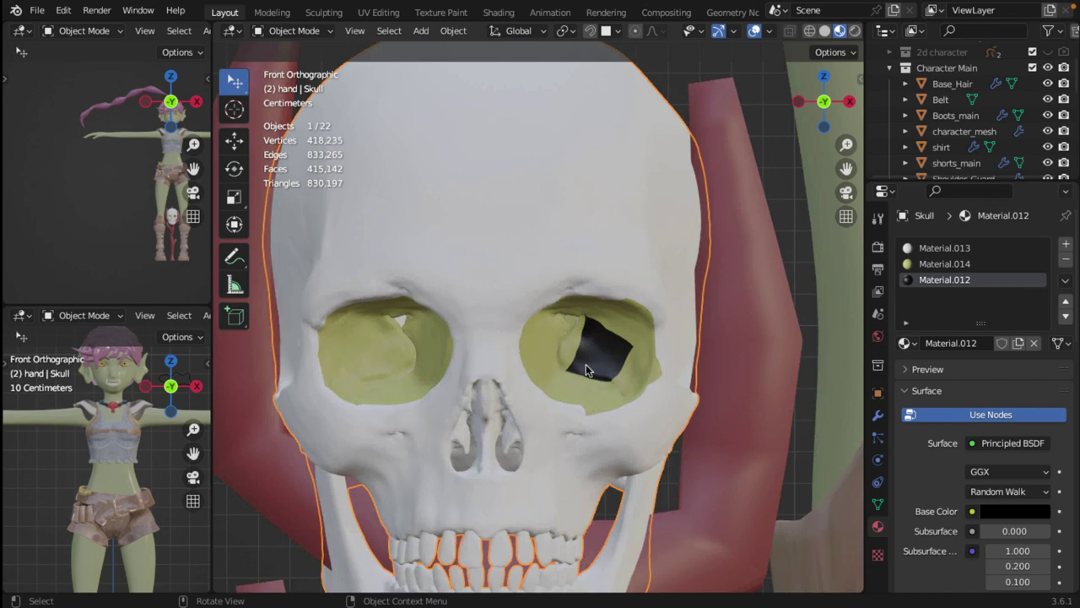
scroll(581, 361, "down", 8)
scroll(581, 362, "up", 4)
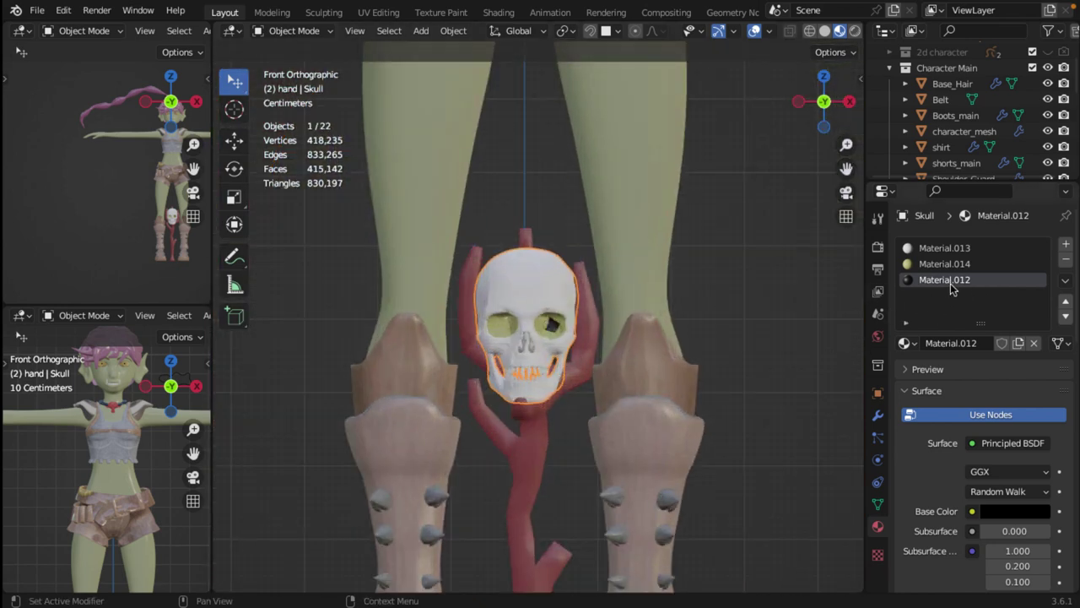
left_click(1067, 262)
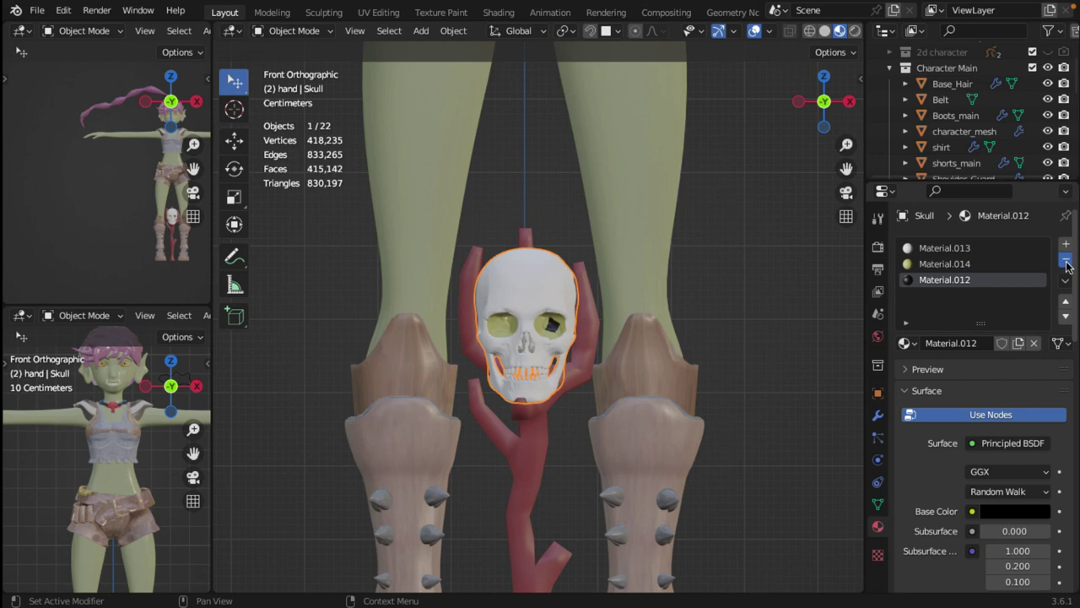
scroll(594, 312, "up", 3)
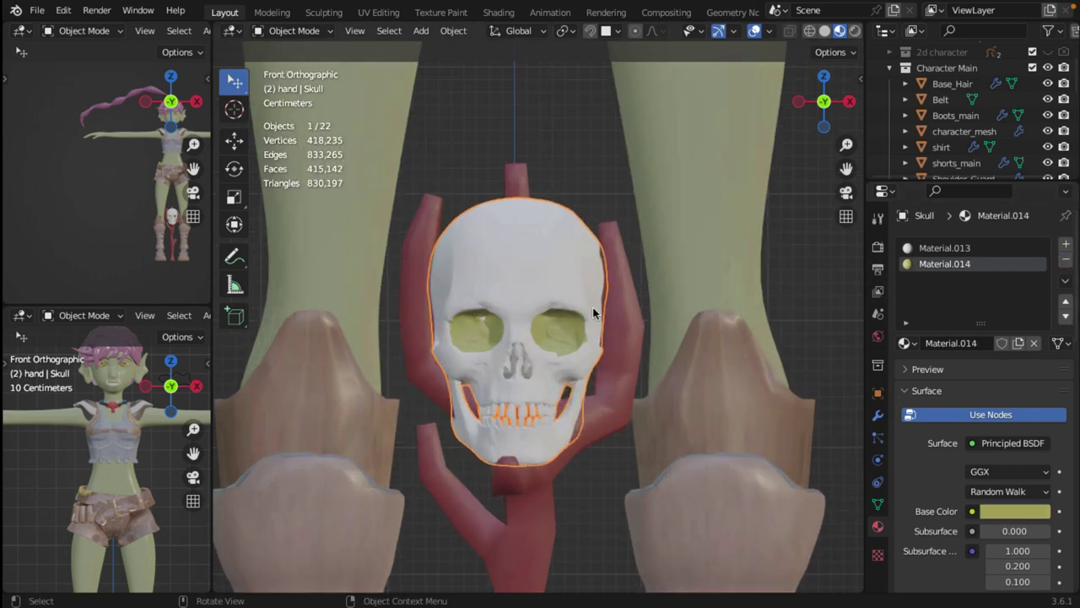
scroll(594, 312, "down", 3)
scroll(499, 340, "down", 3)
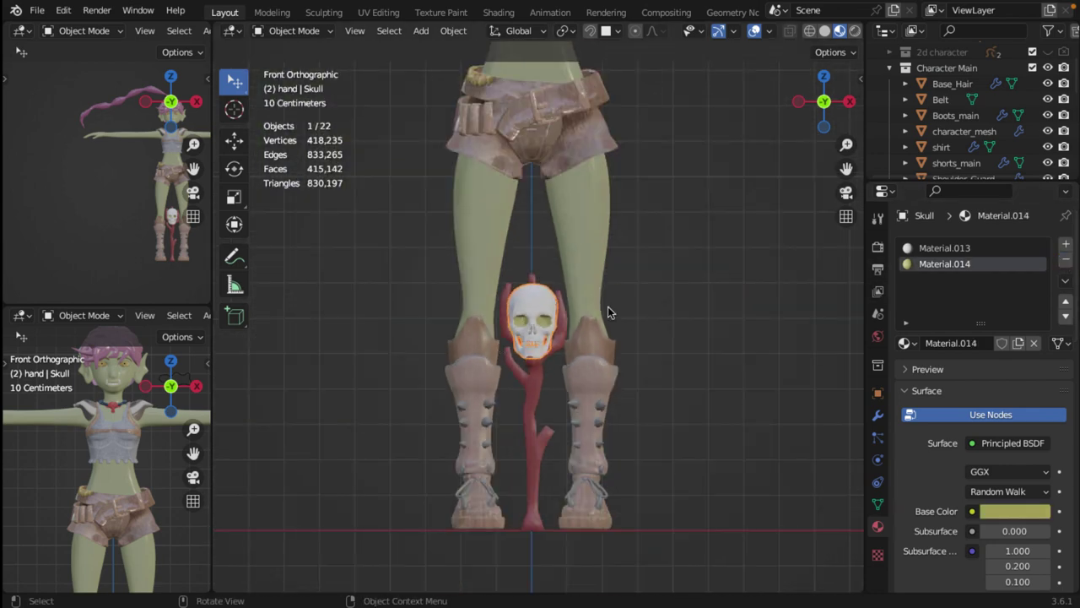
left_click(652, 304)
middle_click_drag(668, 294, 558, 307)
scroll(533, 296, "up", 2)
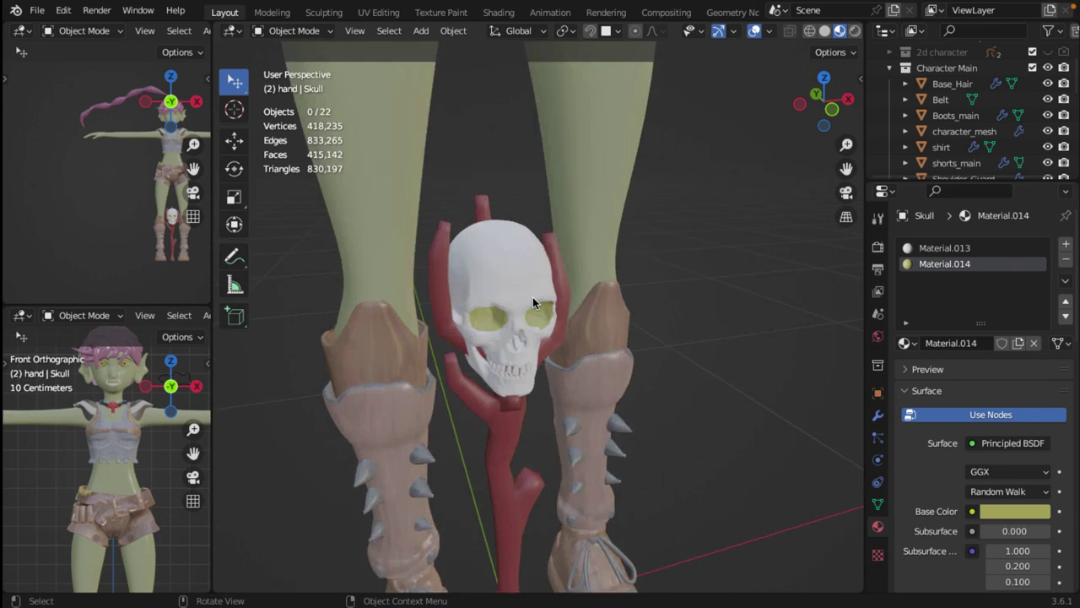
scroll(512, 292, "down", 8)
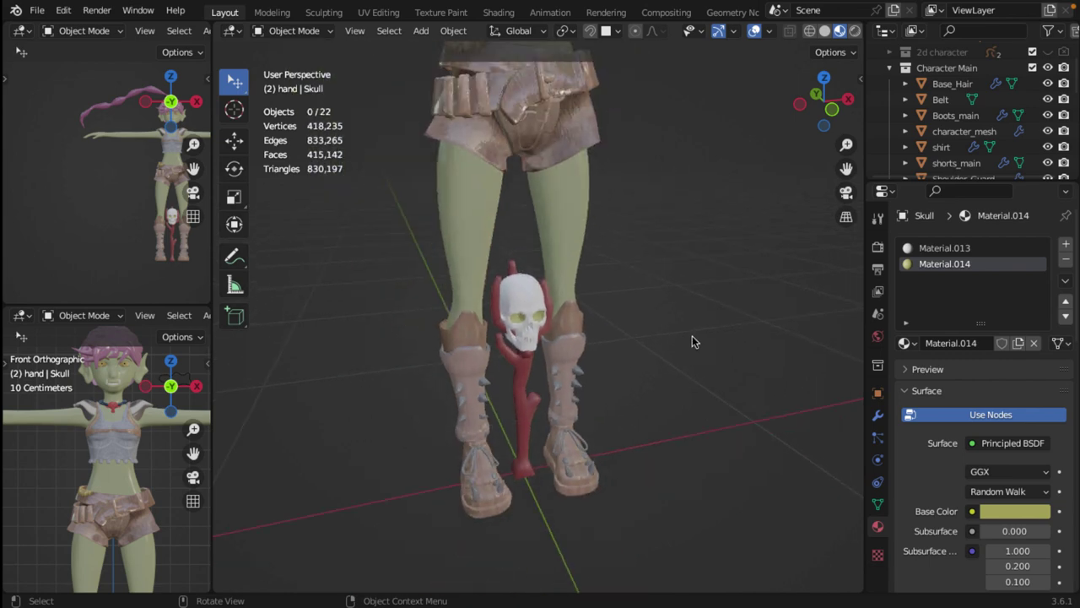
scroll(674, 314, "up", 3)
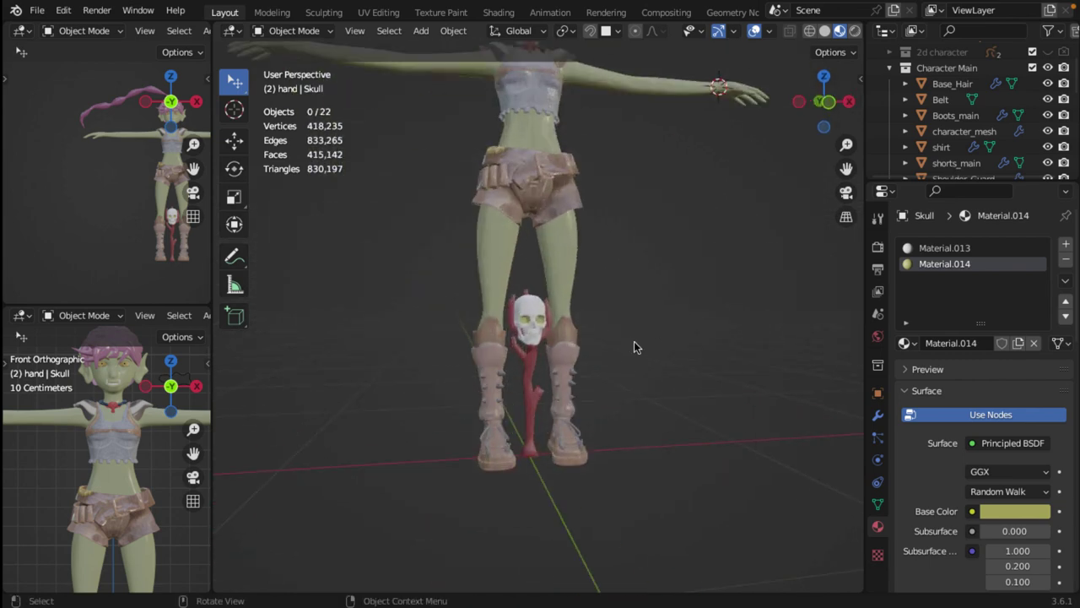
scroll(654, 351, "down", 4)
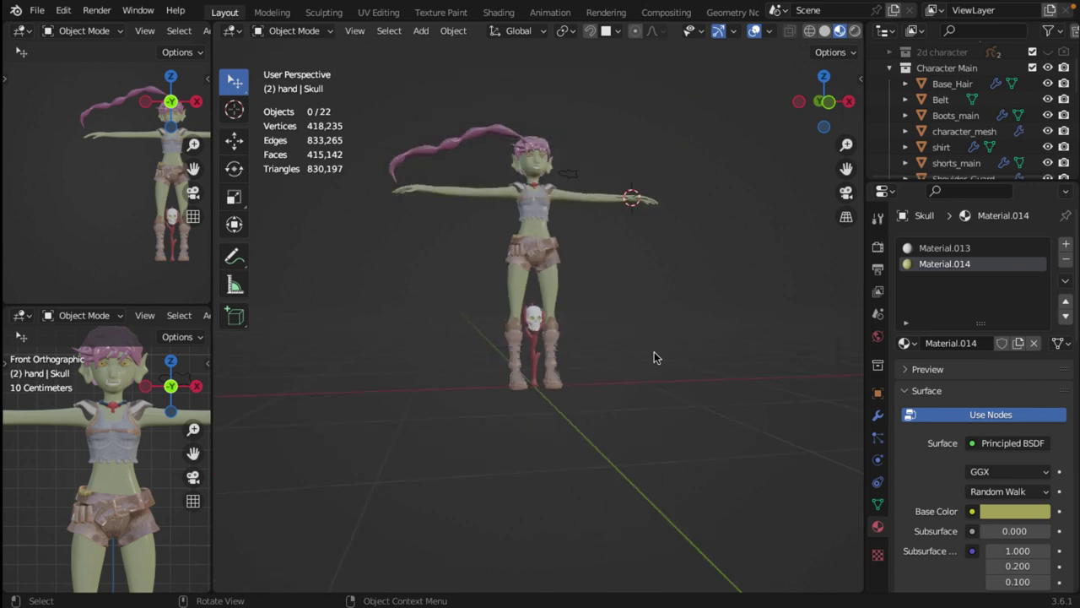
middle_click_drag(653, 325, 642, 405, "shift")
scroll(644, 342, "up", 3)
scroll(644, 342, "down", 2)
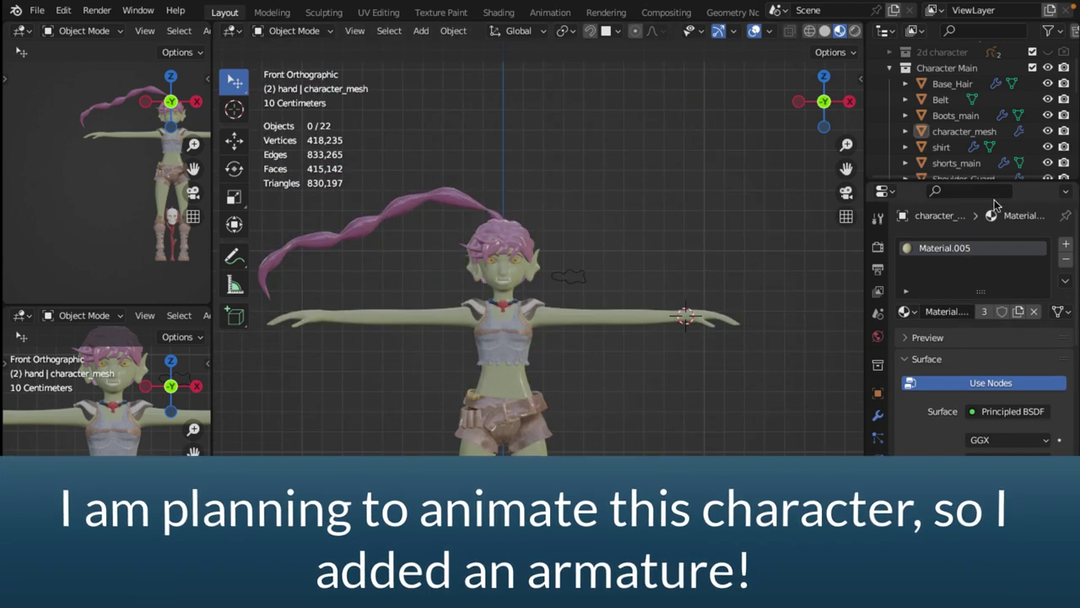
Enlarge the Outliner, expand Collection, and unhide the metarig armature
left_click_drag(988, 181, 986, 376)
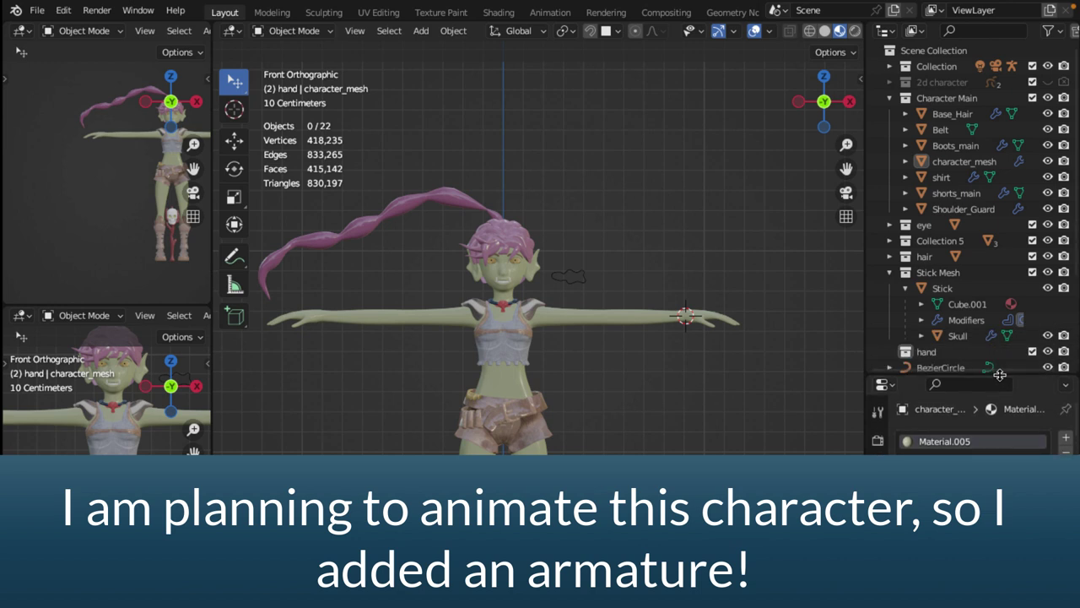
left_click(889, 67)
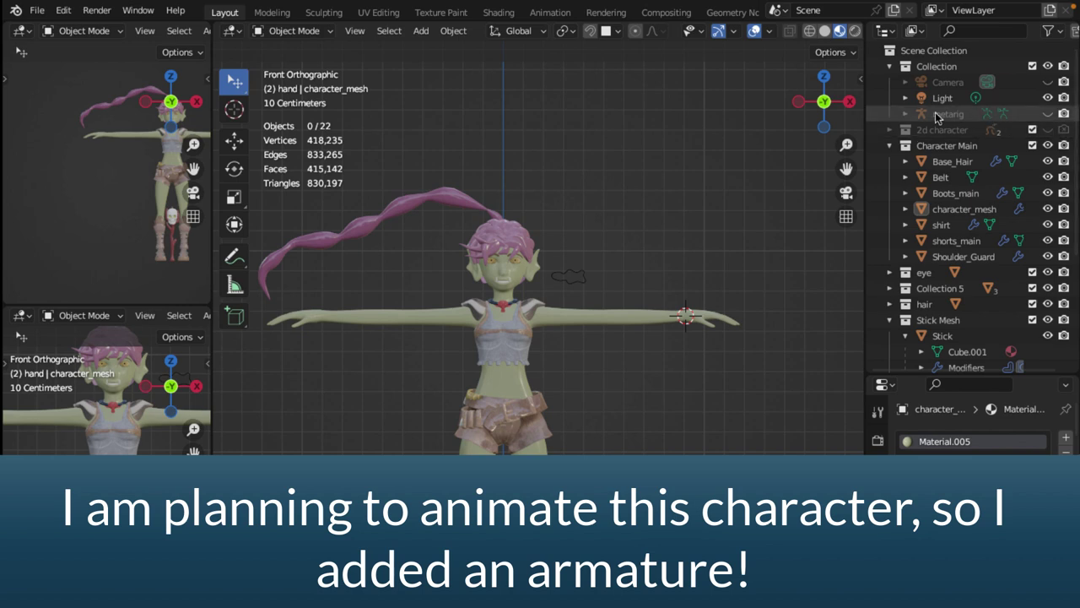
left_click(1048, 114)
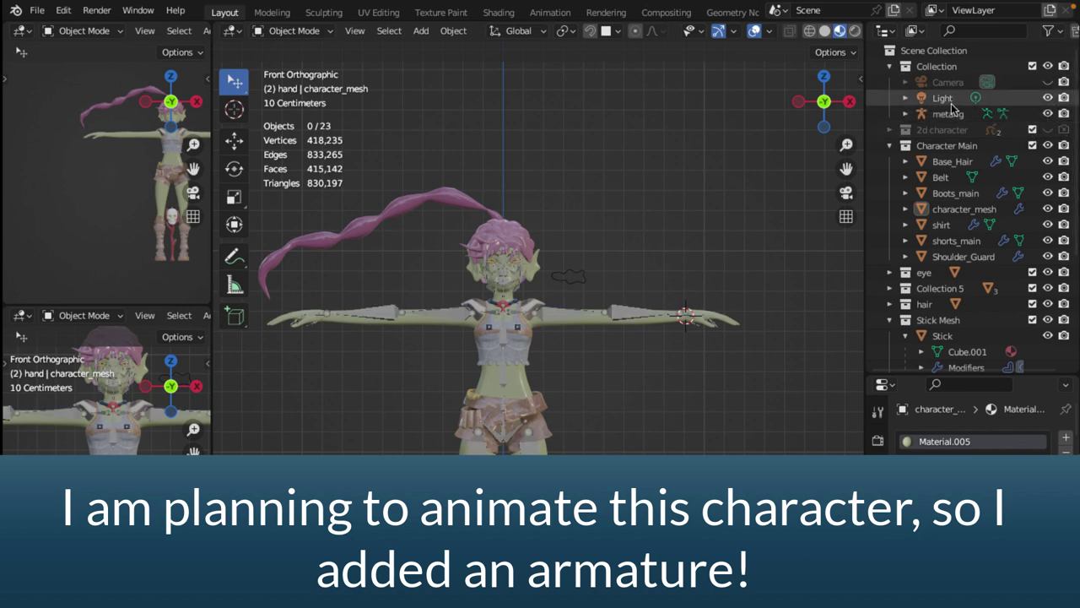
scroll(650, 423, "up", 5)
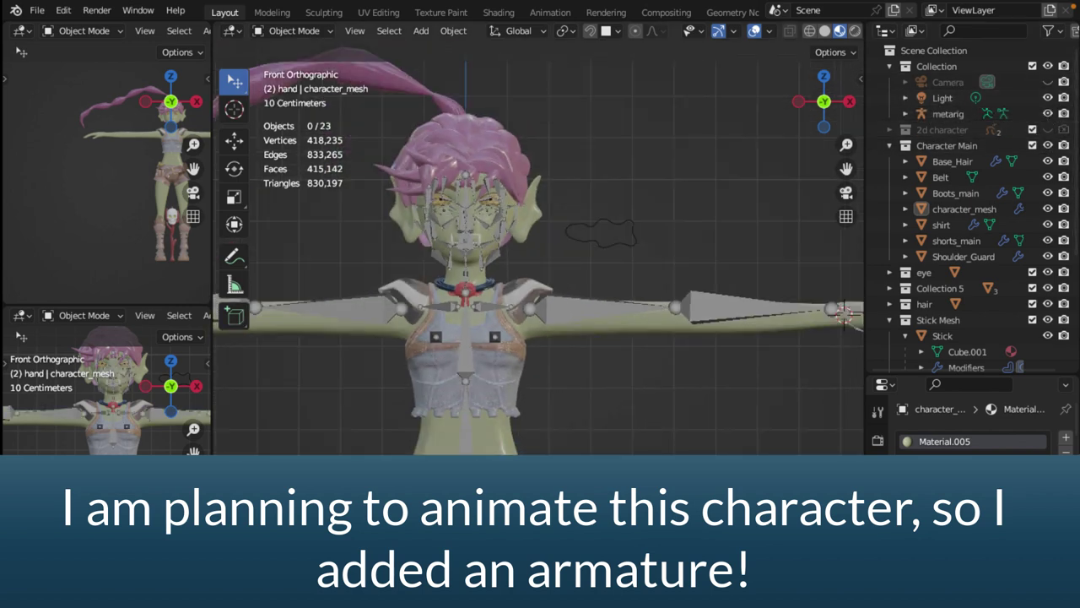
scroll(610, 371, "down", 5, "shift")
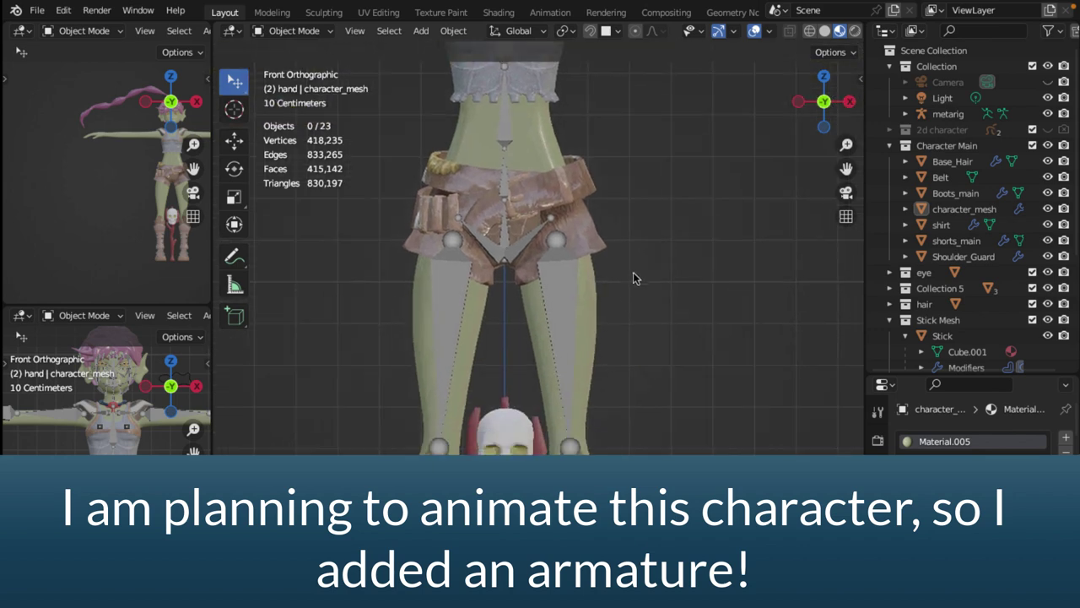
scroll(622, 397, "up", 2, "shift")
Inspect the bones from side (Numpad 3) and top (Numpad 7) views, then centre on the hand's fingers
middle_click_drag(622, 396, 647, 405)
key("KP_3")
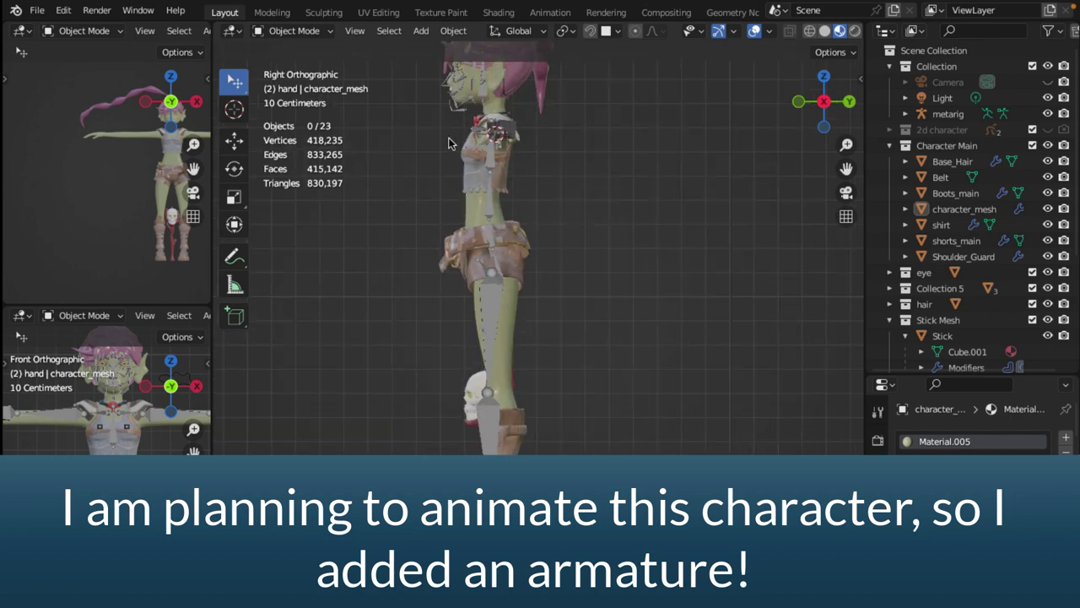
middle_click_drag(452, 144, 612, 158)
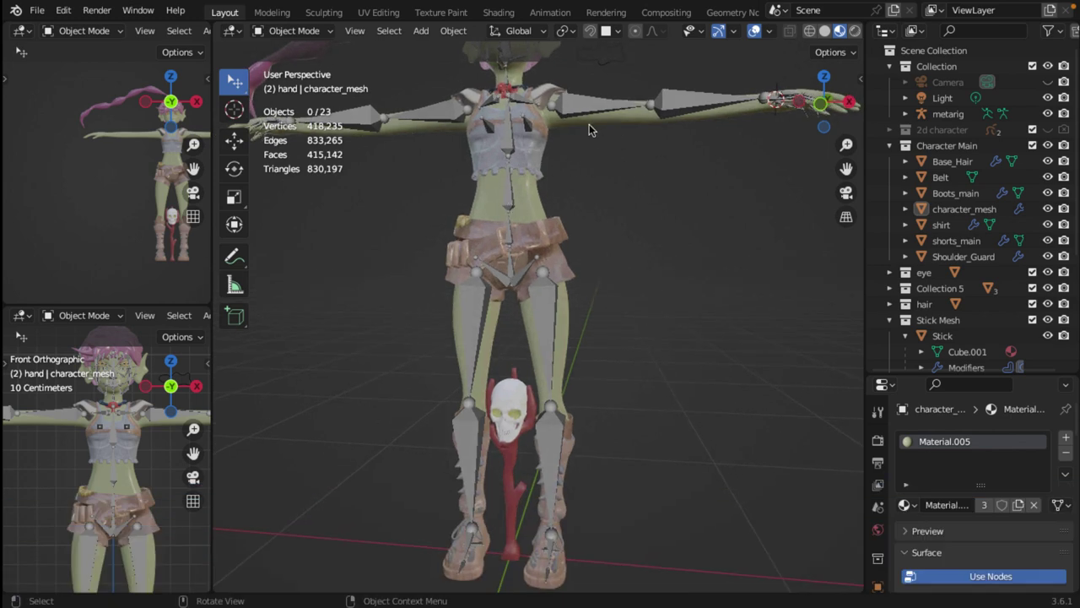
key("KP_7")
scroll(650, 253, "up", 3)
scroll(654, 355, "down", 2)
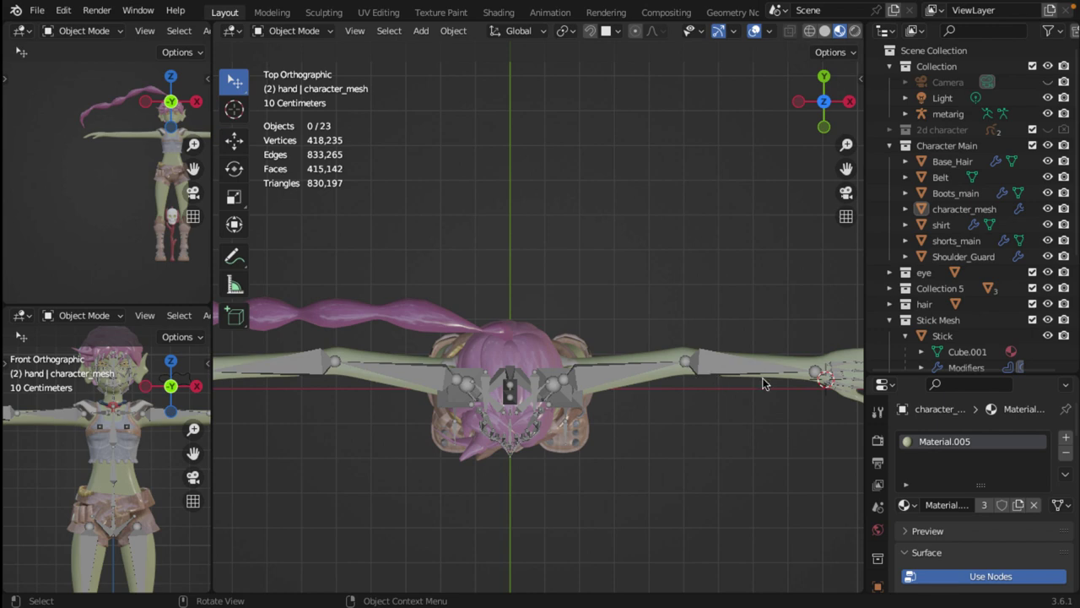
scroll(802, 393, "down", 1)
middle_click_drag(659, 434, 464, 414, "shift")
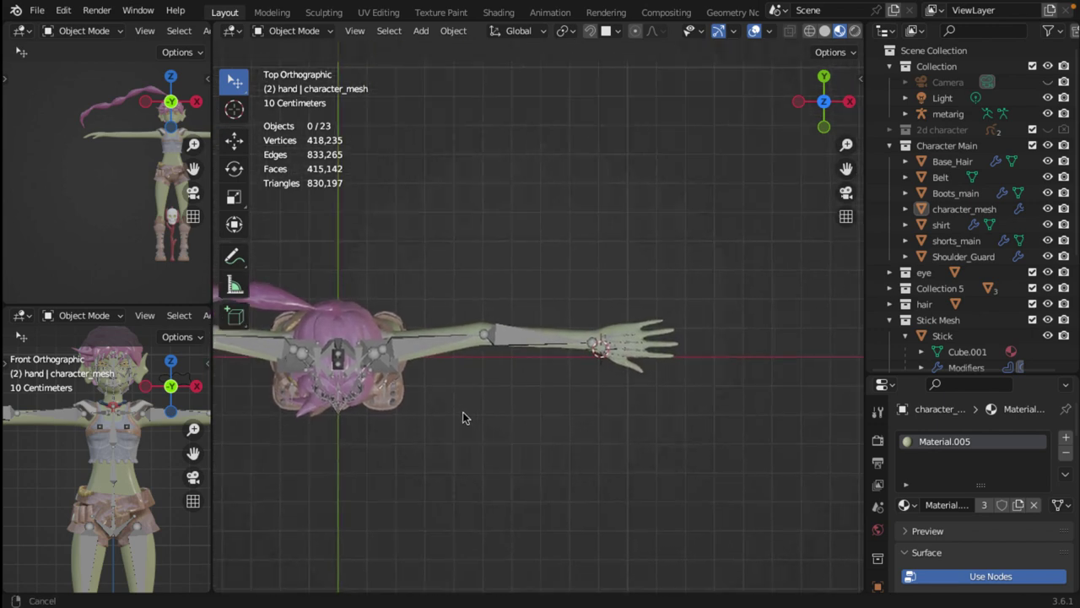
scroll(506, 397, "up", 5)
middle_click_drag(540, 379, 495, 379, "shift")
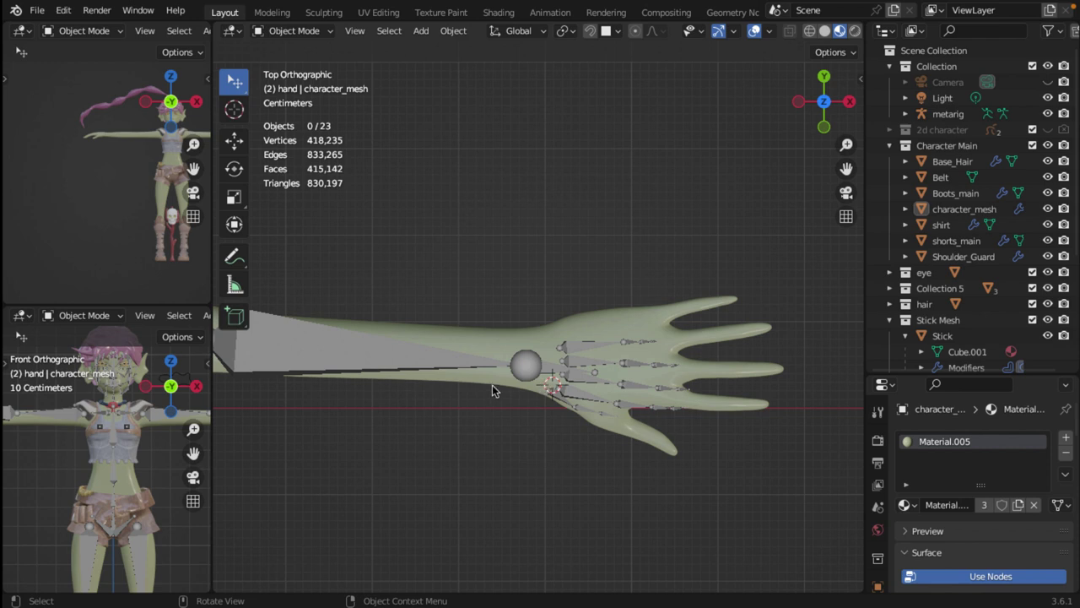
Select the metarig, expand and collapse it in the Outliner, and show the Add > Armature menu
left_click(455, 358)
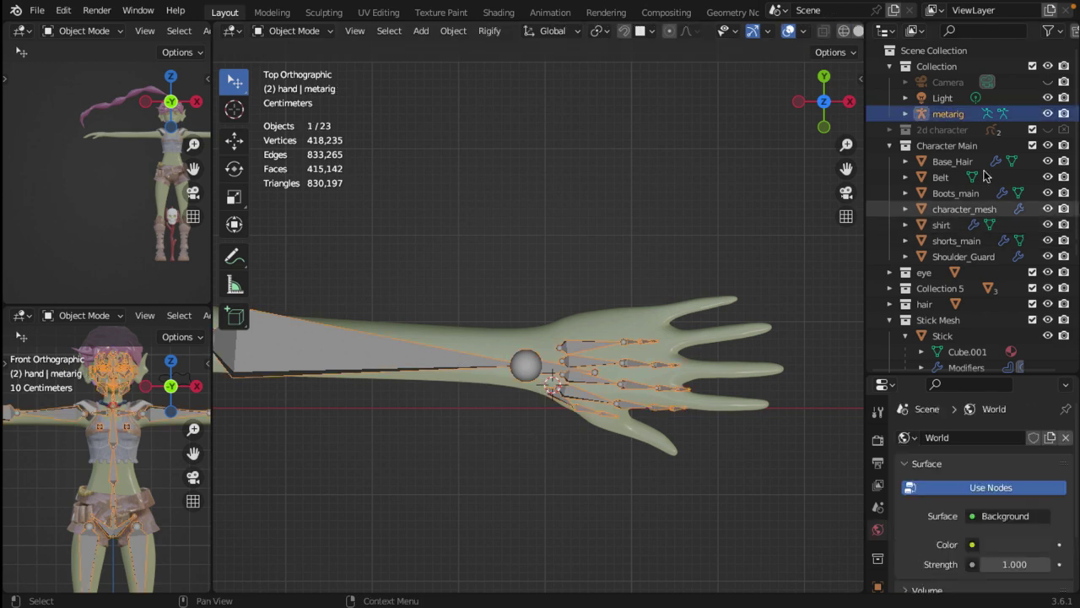
left_click(905, 114)
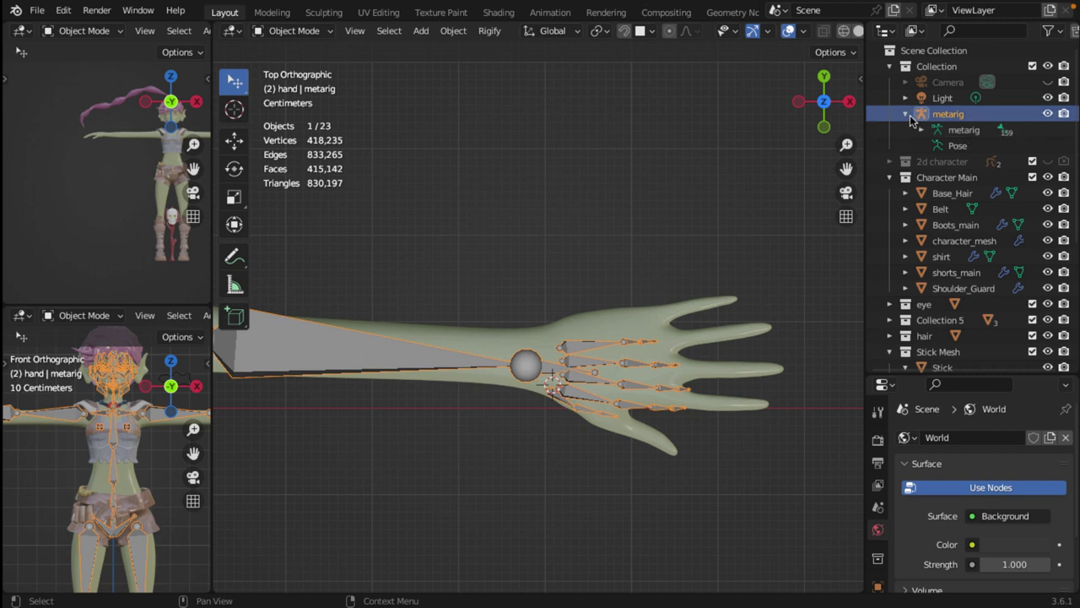
left_click(905, 115)
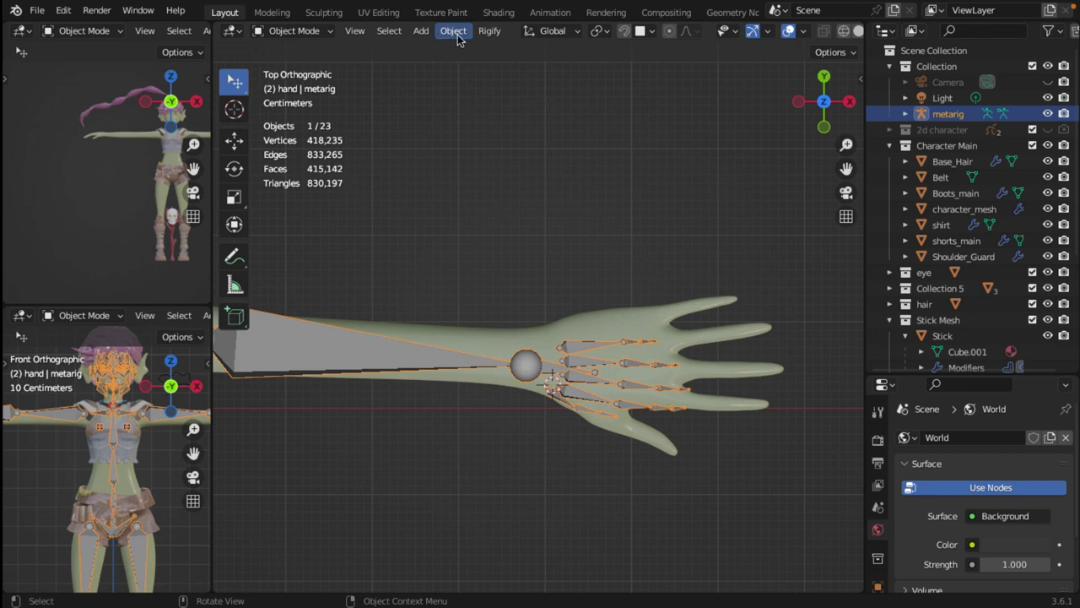
left_click(422, 31)
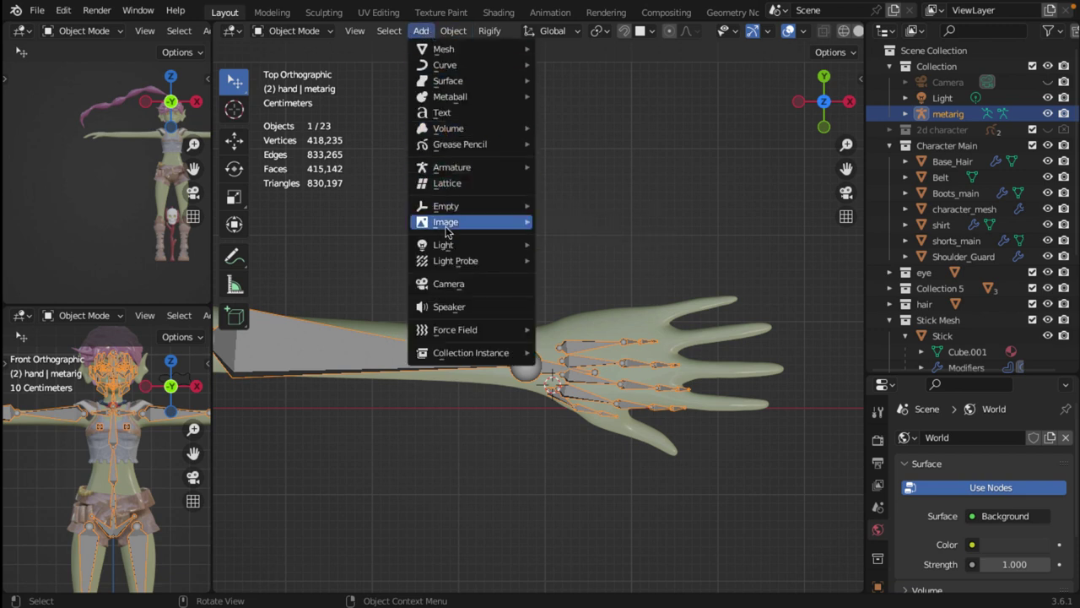
mouse_move(453, 169)
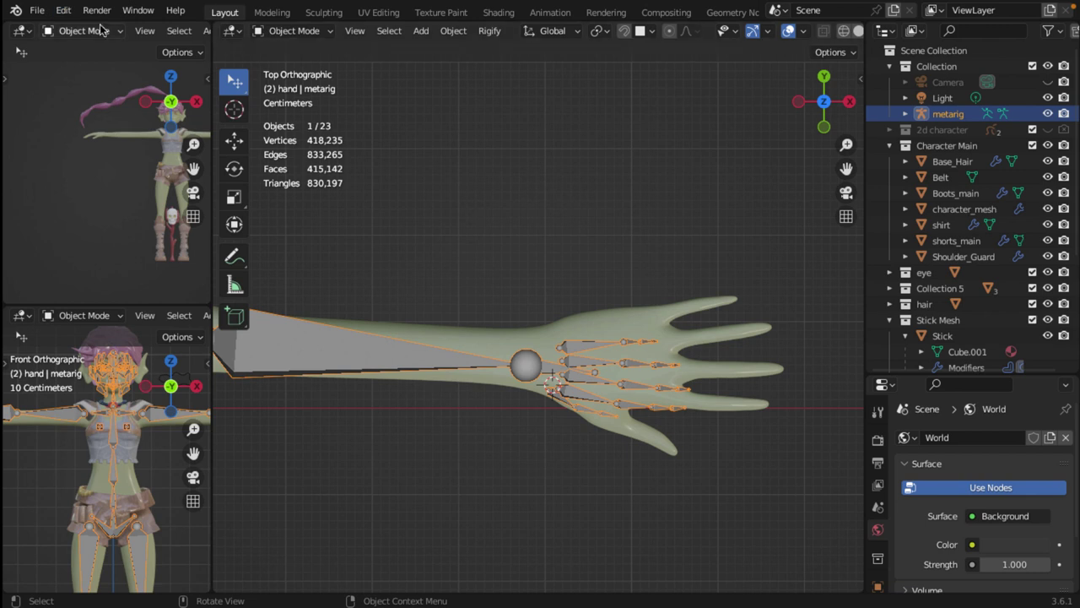
In Preferences > Add-ons, search 'rig' and enable the Rigging: Rigify add-on
left_click(63, 12)
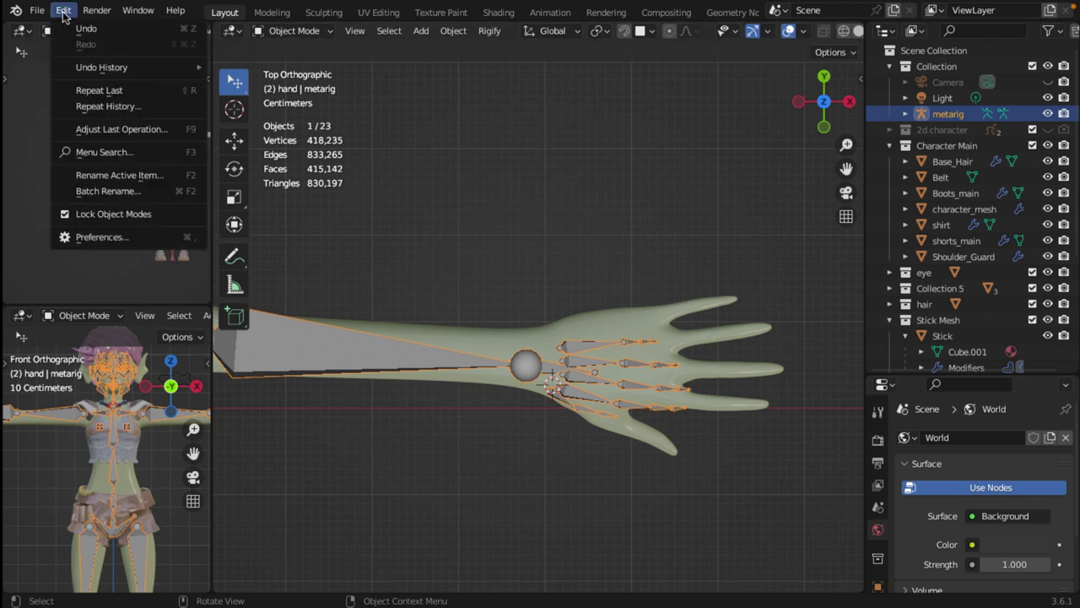
left_click(111, 239)
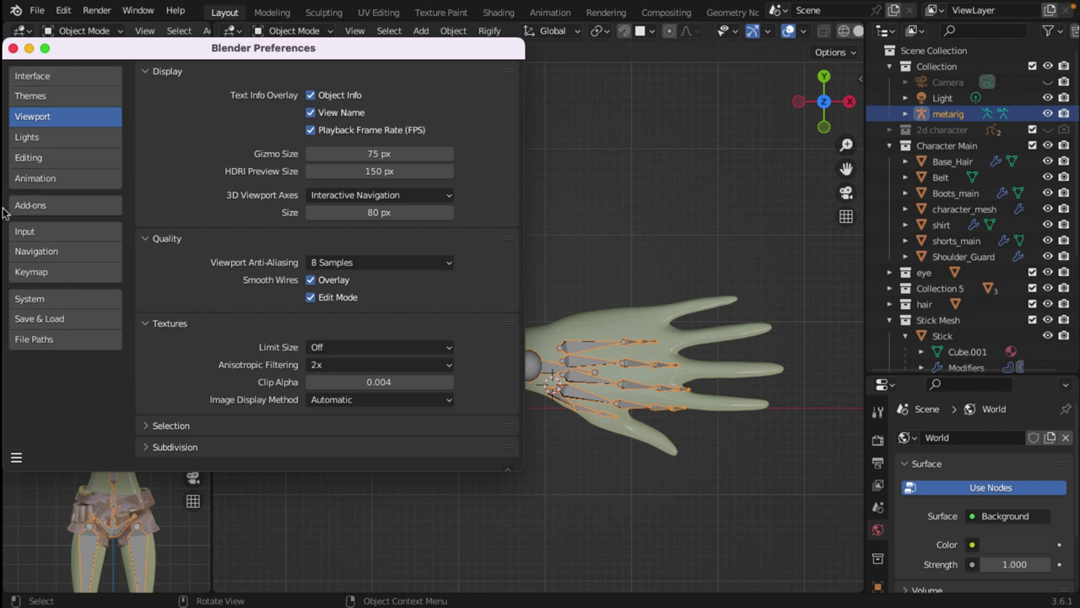
left_click(31, 211)
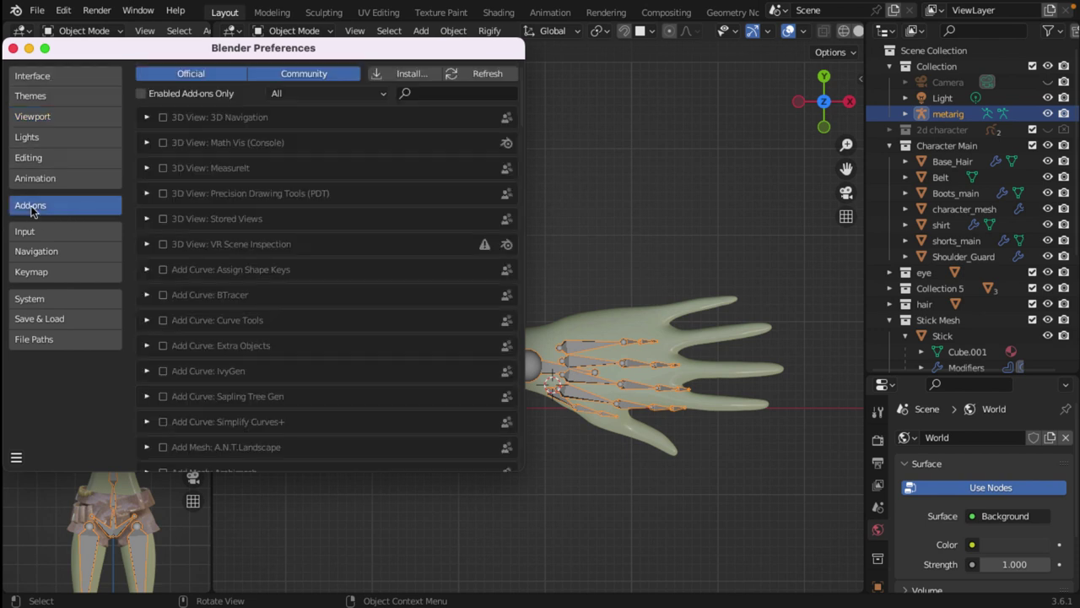
left_click(426, 93)
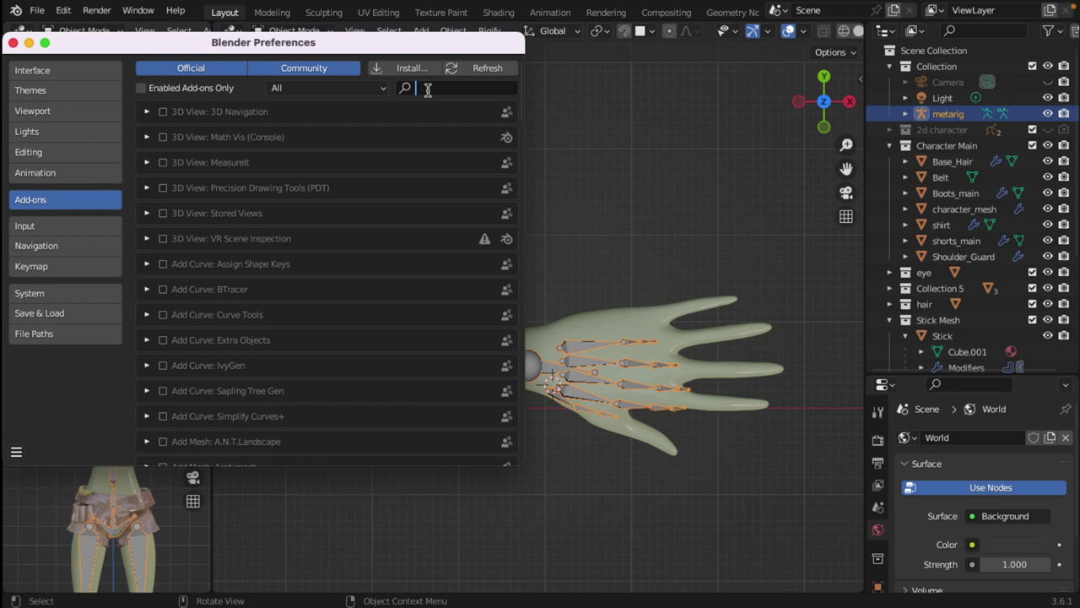
type("ri")
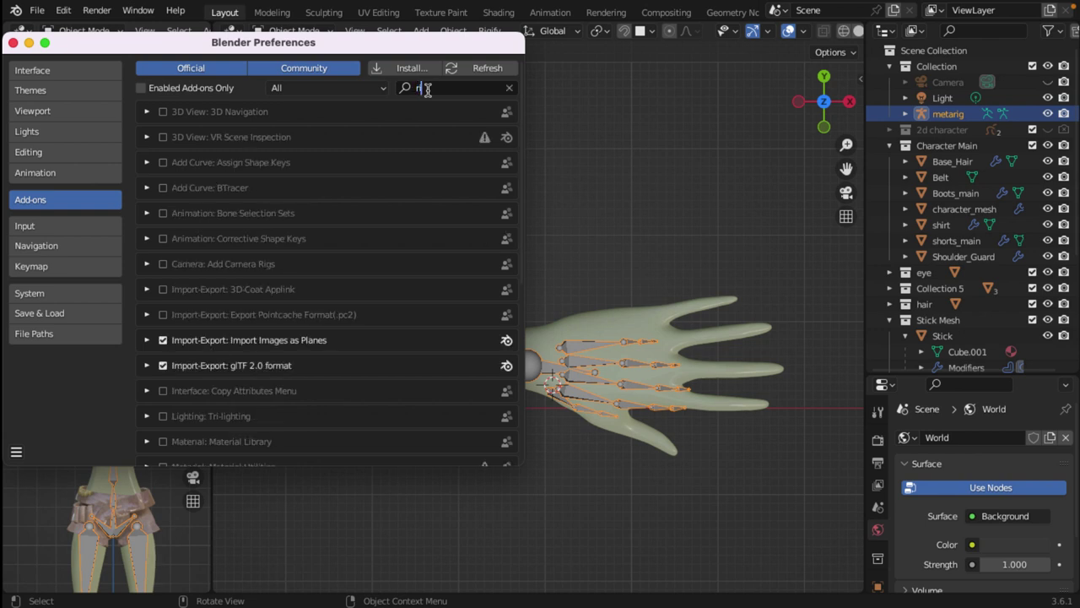
type("g")
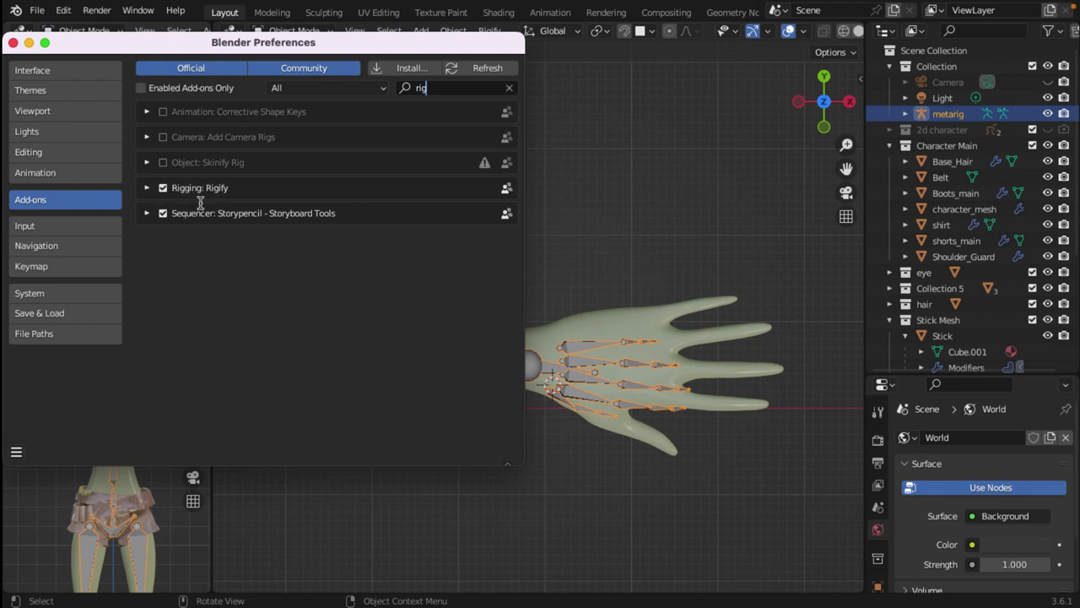
left_click(162, 188)
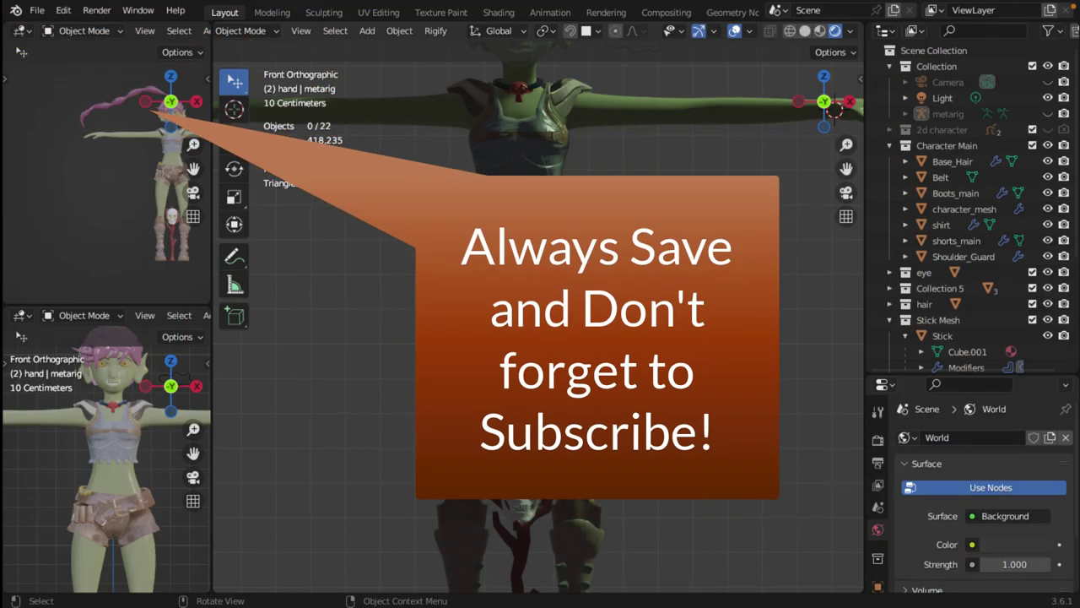
Save the Blender file with the metarig and Rigify setup via File > Save
left_click(37, 10)
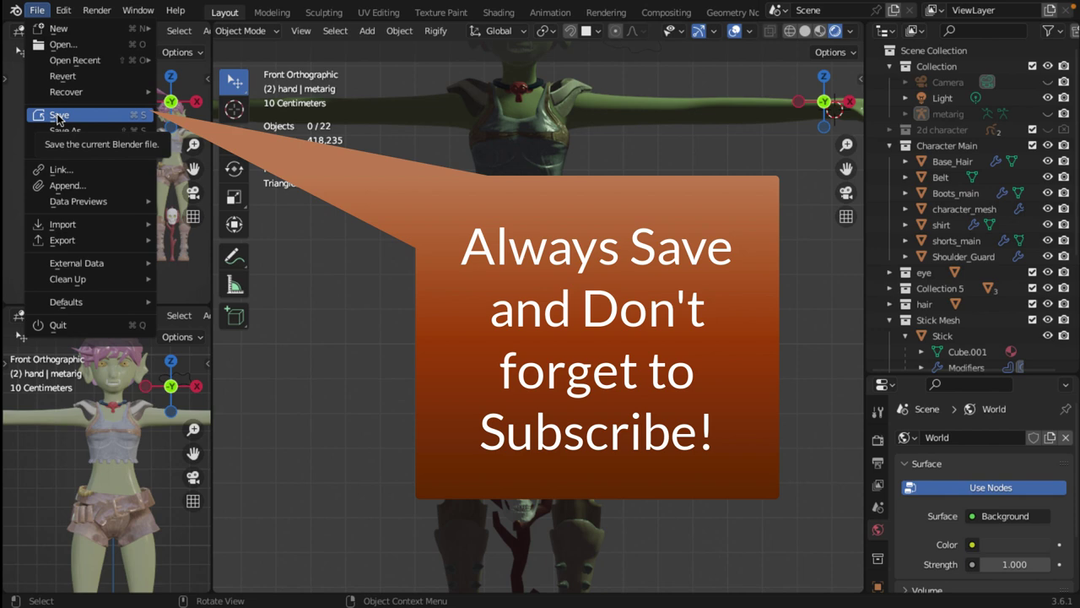
left_click(59, 116)
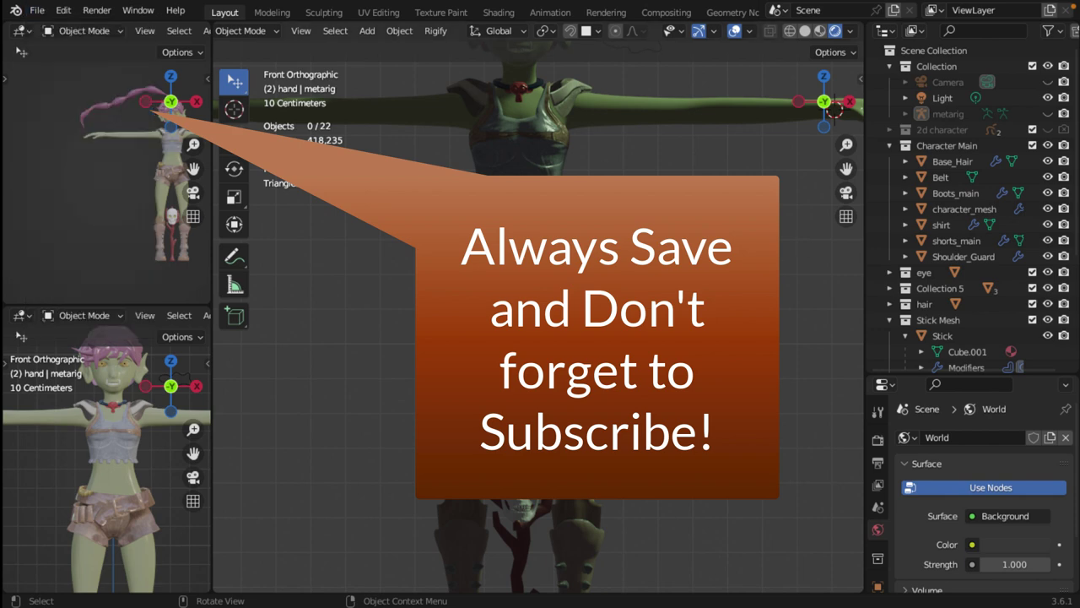